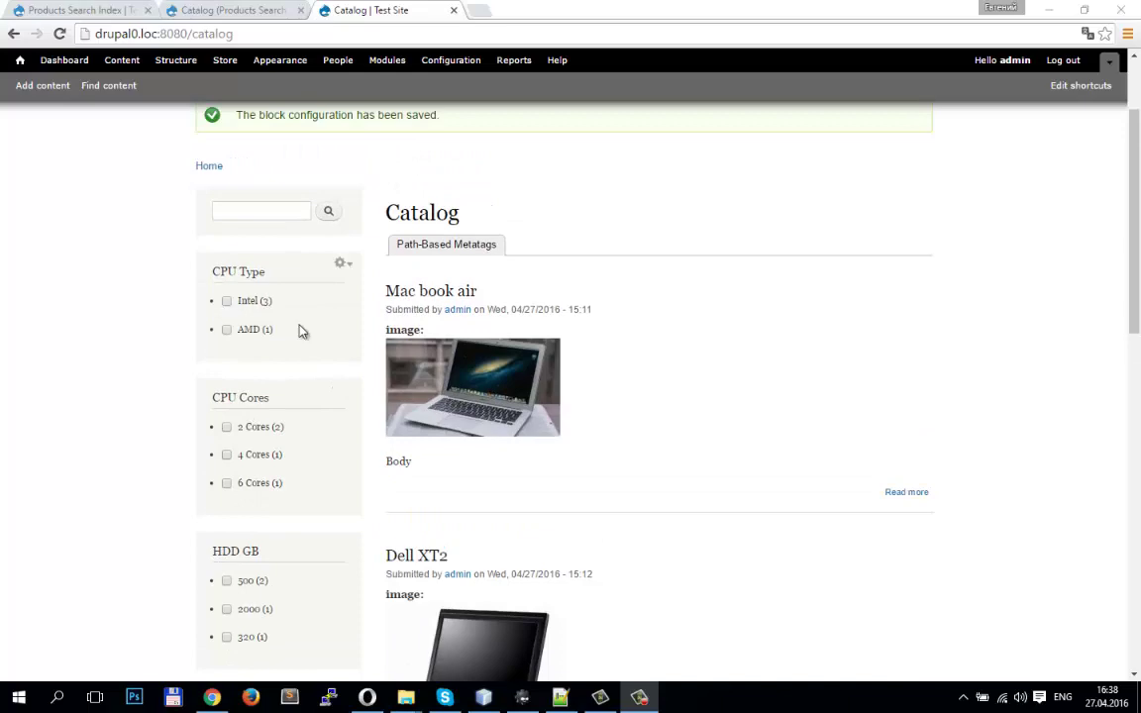
Filter the catalog to Intel CPUs with 4 Cores and 6 Cores, and look through the matching laptops
{"action": "scroll", "coordinate": [469, 397], "scroll_direction": "down", "scroll_amount": 8}
{"action": "scroll", "coordinate": [470, 397], "scroll_direction": "up", "scroll_amount": 10}
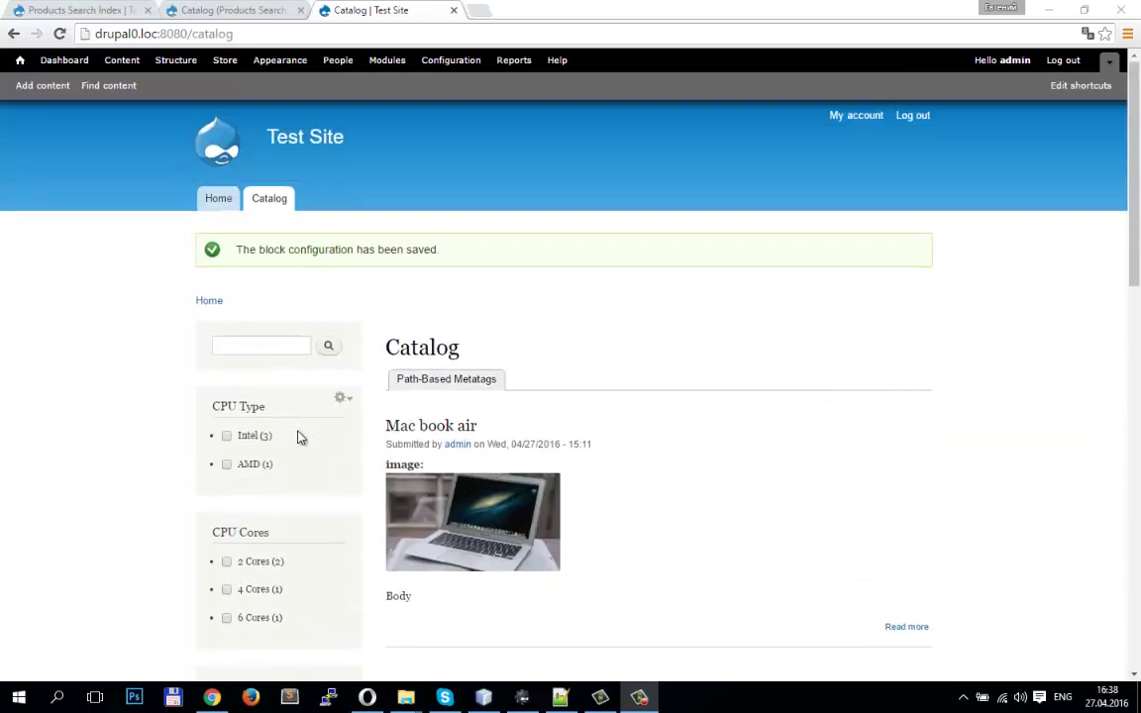
{"action": "left_click", "coordinate": [226, 436]}
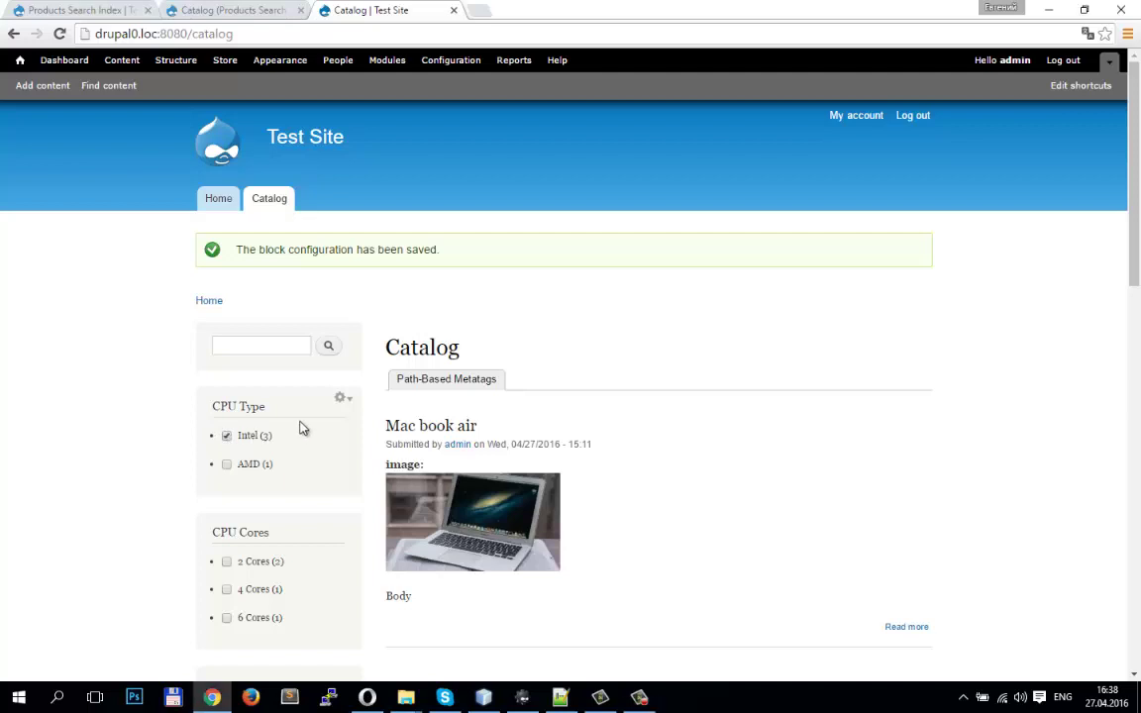
{"action": "scroll", "coordinate": [302, 428], "scroll_direction": "down", "scroll_amount": 1}
{"action": "scroll", "coordinate": [307, 386], "scroll_direction": "down", "scroll_amount": 2}
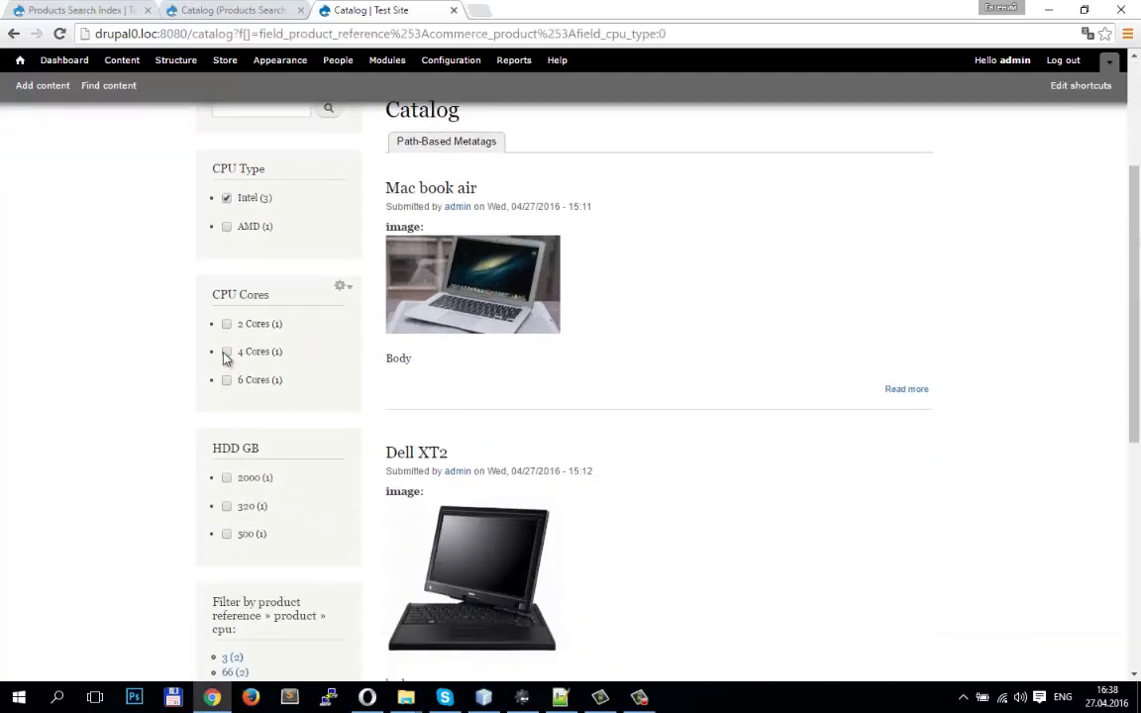
{"action": "left_click", "coordinate": [225, 352]}
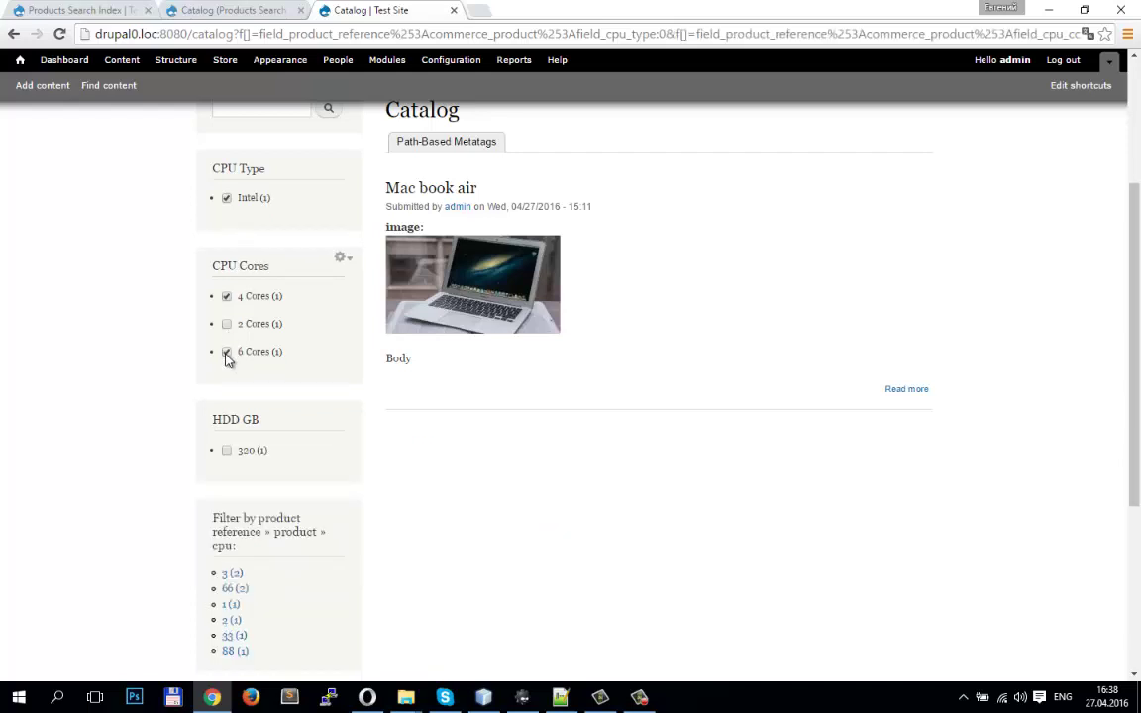
{"action": "scroll", "coordinate": [260, 426], "scroll_direction": "down", "scroll_amount": 2}
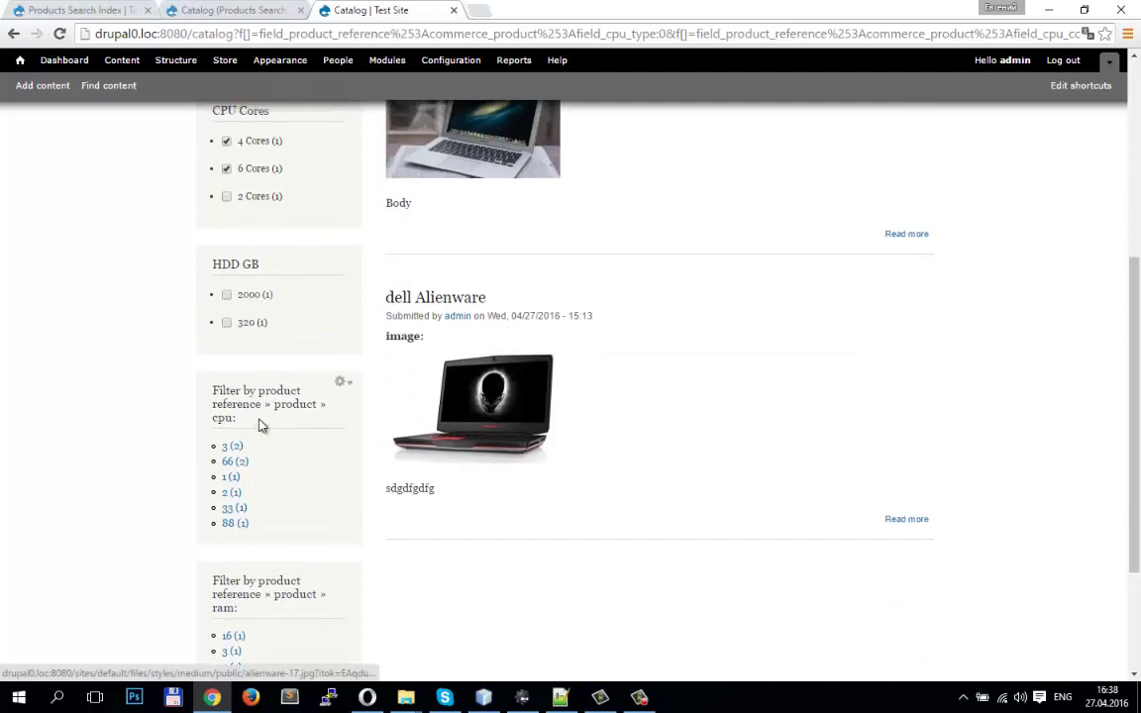
Try the 2000 HDD GB filter, clear it, and also remove the 4 Cores filter from the catalog
{"action": "scroll", "coordinate": [261, 426], "scroll_direction": "up", "scroll_amount": 1}
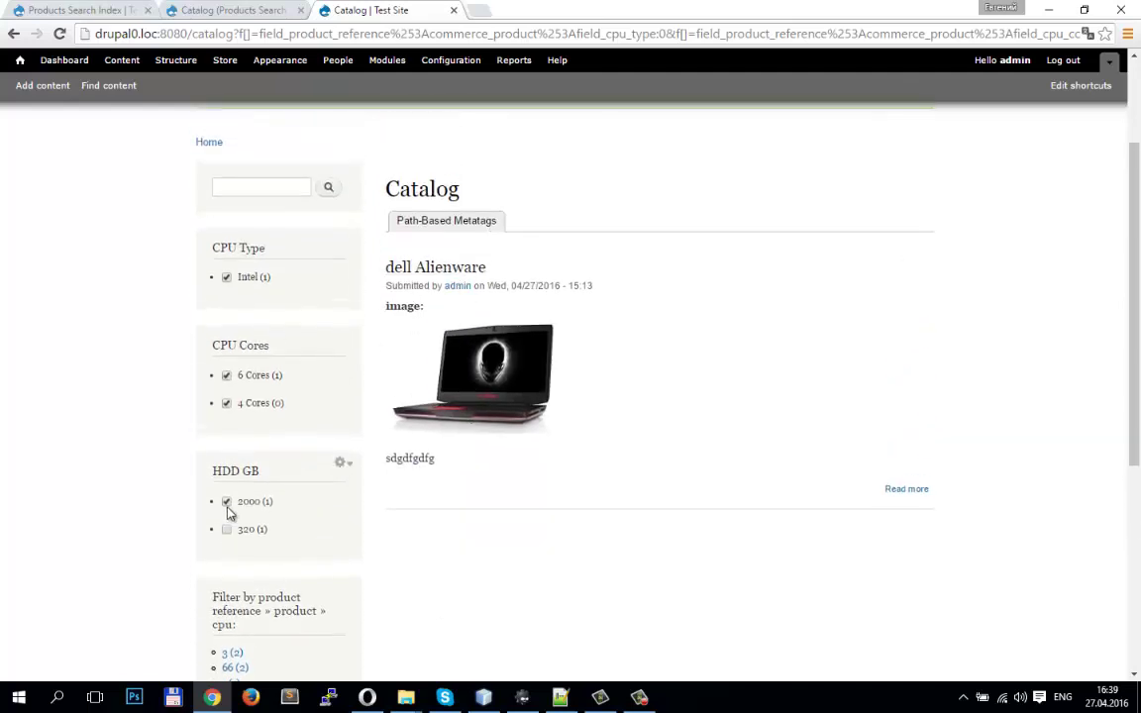
{"action": "left_click", "coordinate": [226, 502]}
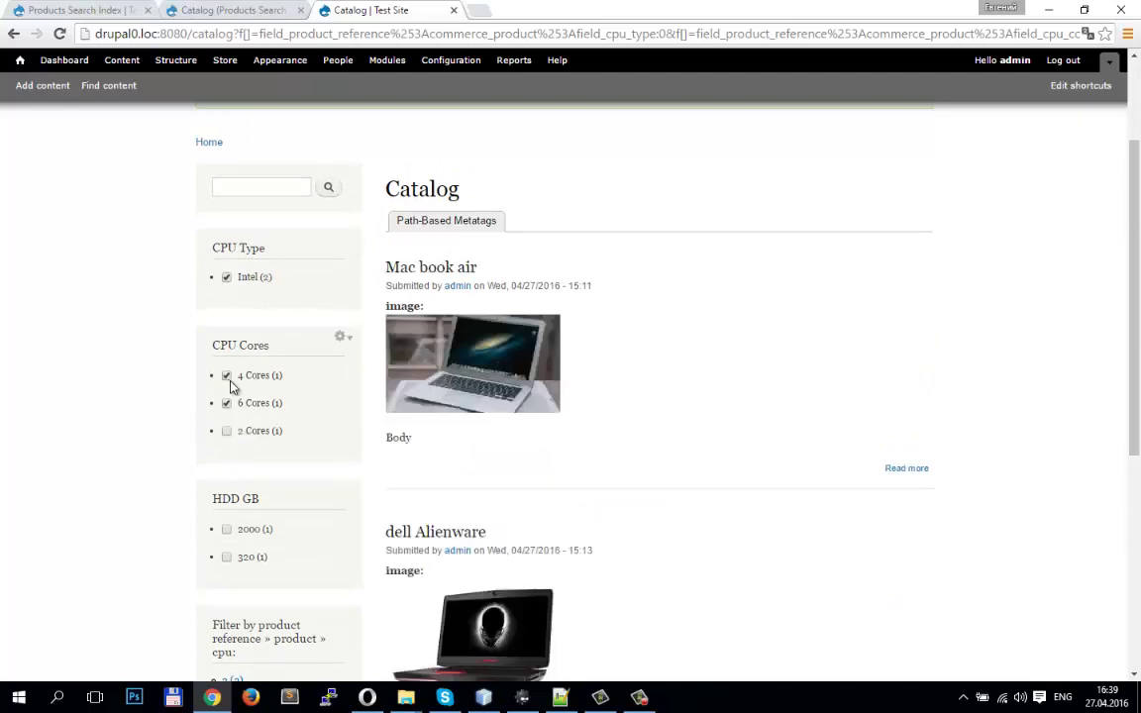
{"action": "left_click", "coordinate": [226, 378]}
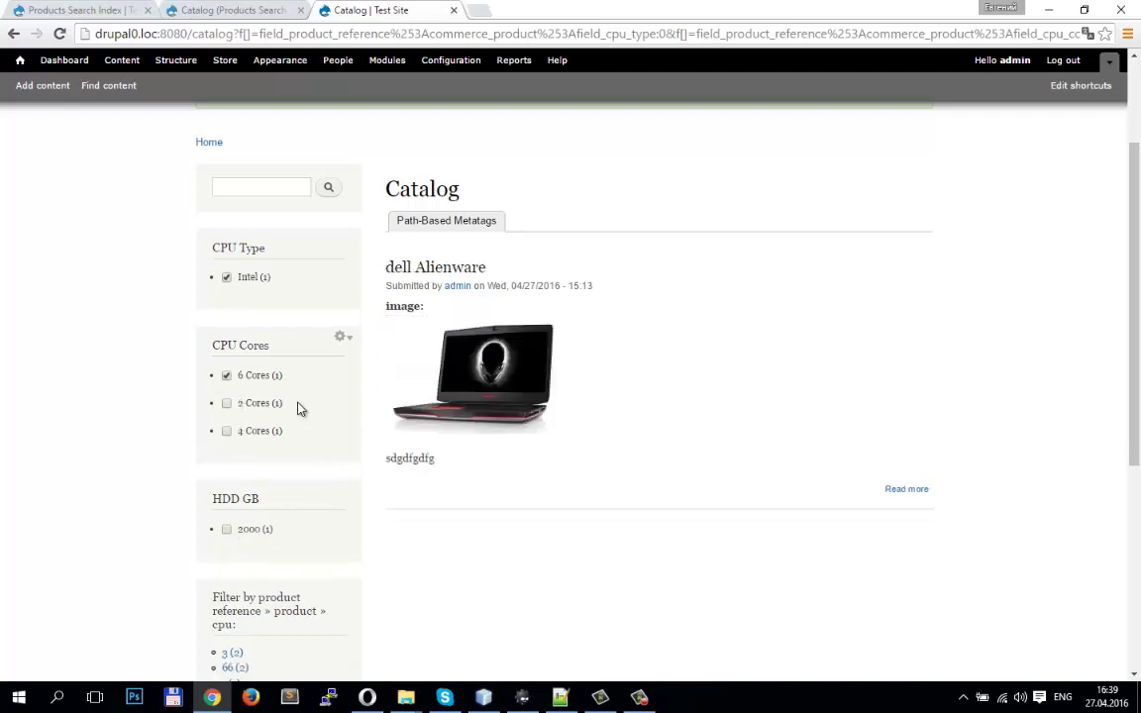
{"action": "scroll", "coordinate": [473, 401], "scroll_direction": "down", "scroll_amount": 3}
{"action": "scroll", "coordinate": [466, 403], "scroll_direction": "up", "scroll_amount": 2}
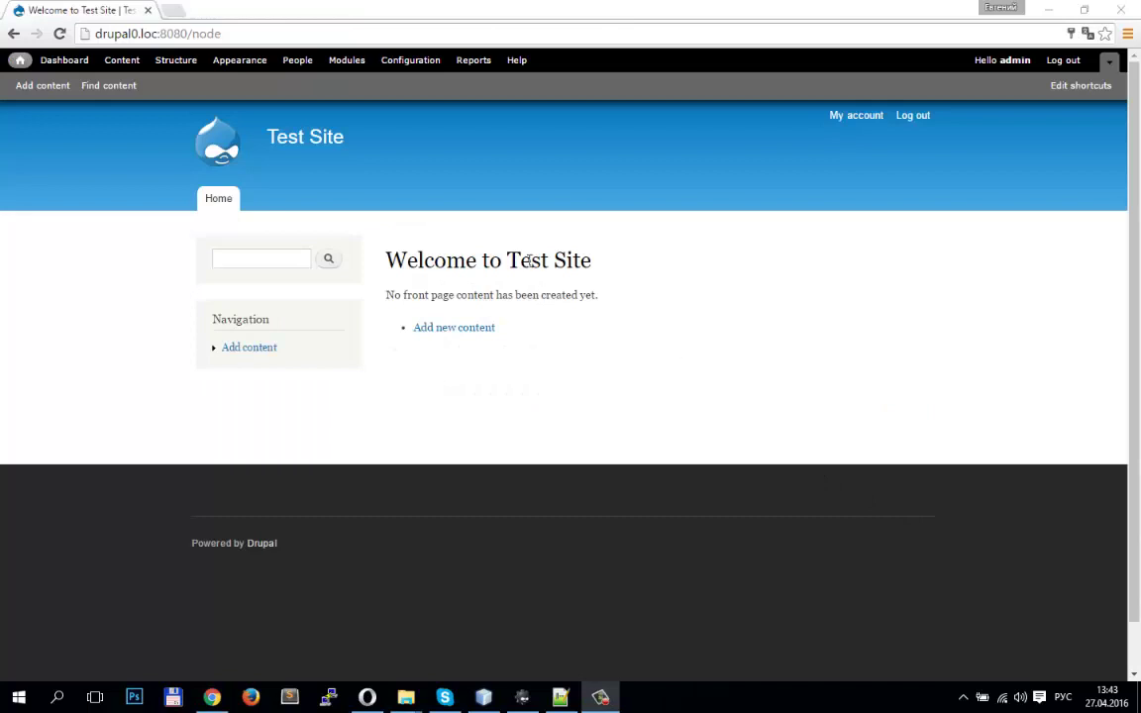
Switch to Notepad++ and review the list of basic Drupal modules in the "new 3" document
{"action": "left_click", "coordinate": [560, 697]}
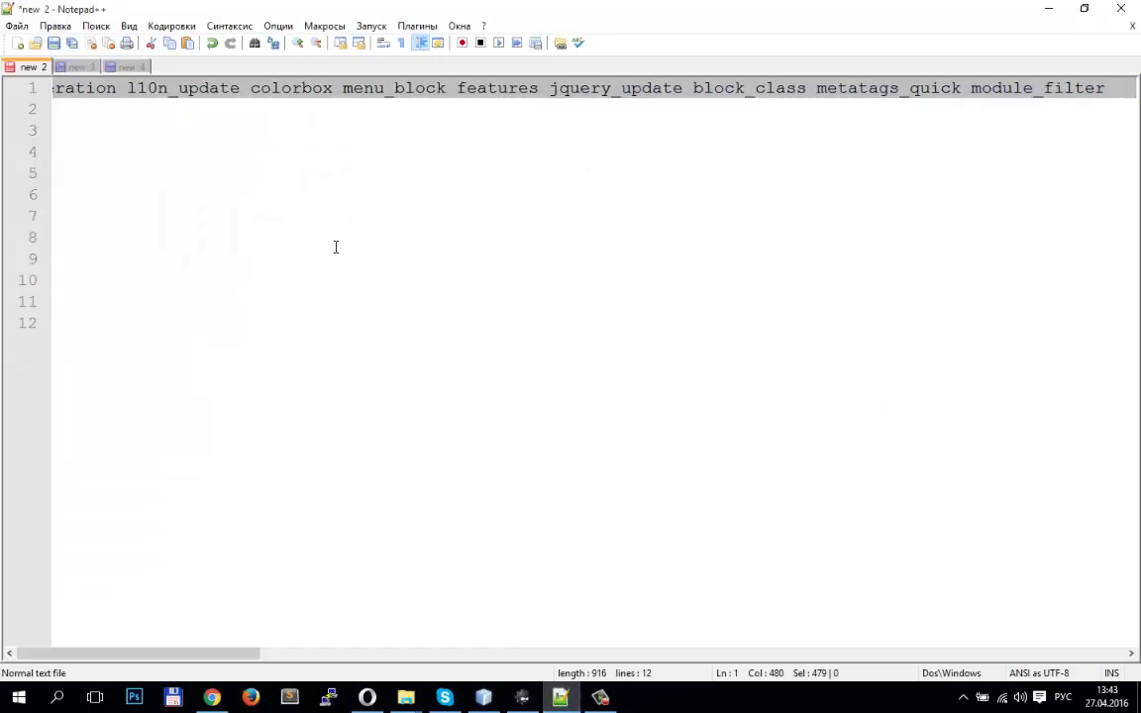
{"action": "left_click", "coordinate": [79, 66]}
{"action": "left_click", "coordinate": [255, 516]}
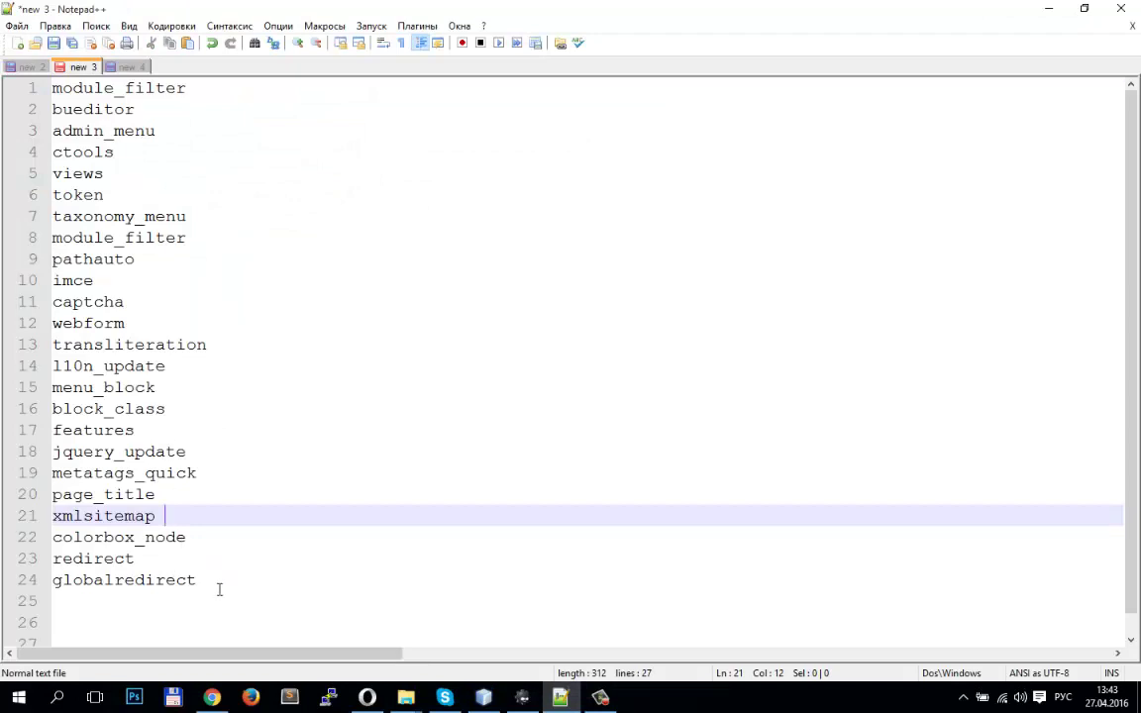
{"action": "left_click_drag", "start_coordinate": [219, 590], "coordinate": [6, 99]}
Copy the first drush download-and-enable command line from the "new 2" document and run it in the Drush Command Prompt
{"action": "left_click", "coordinate": [28, 67]}
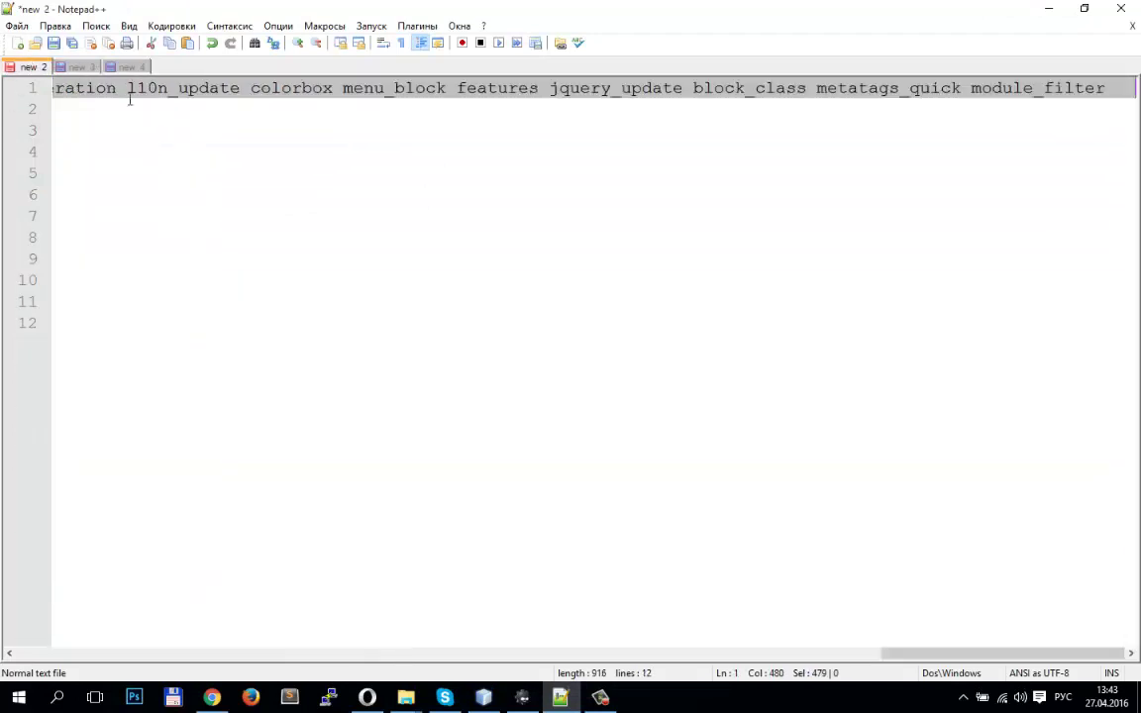
{"action": "left_click", "coordinate": [181, 87]}
{"action": "key", "text": "Home"}
{"action": "key", "text": "shift+End"}
{"action": "left_click", "coordinate": [522, 697]}
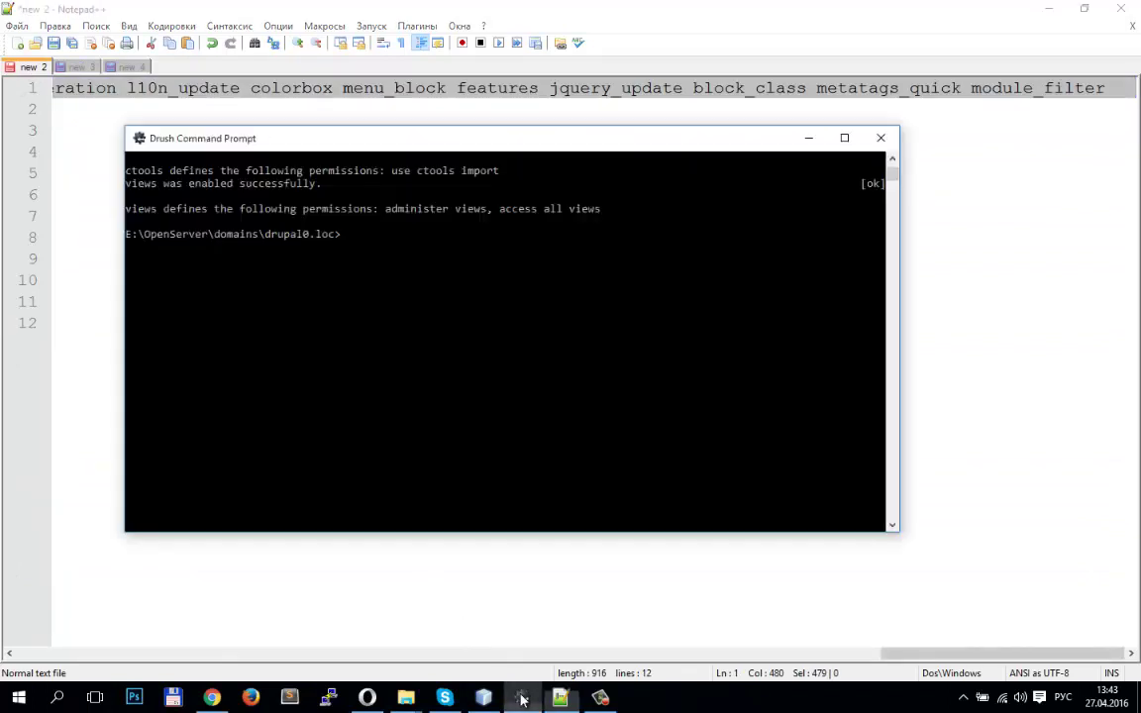
{"action": "right_click", "coordinate": [443, 274]}
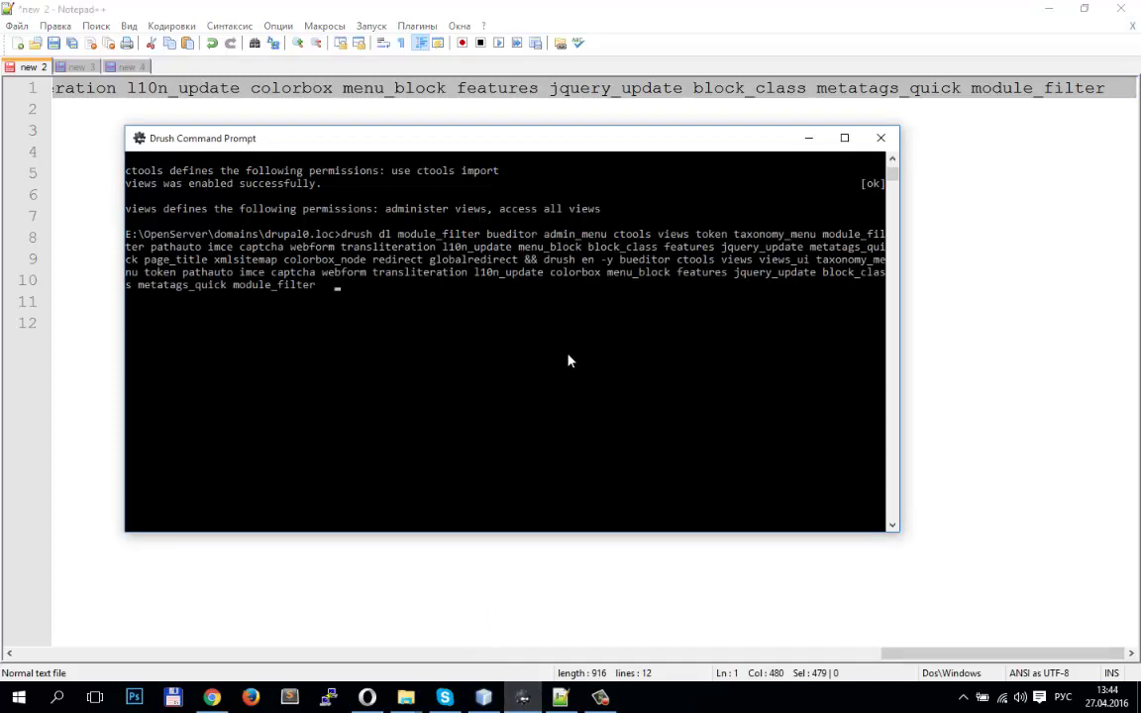
{"action": "key", "text": "Return"}
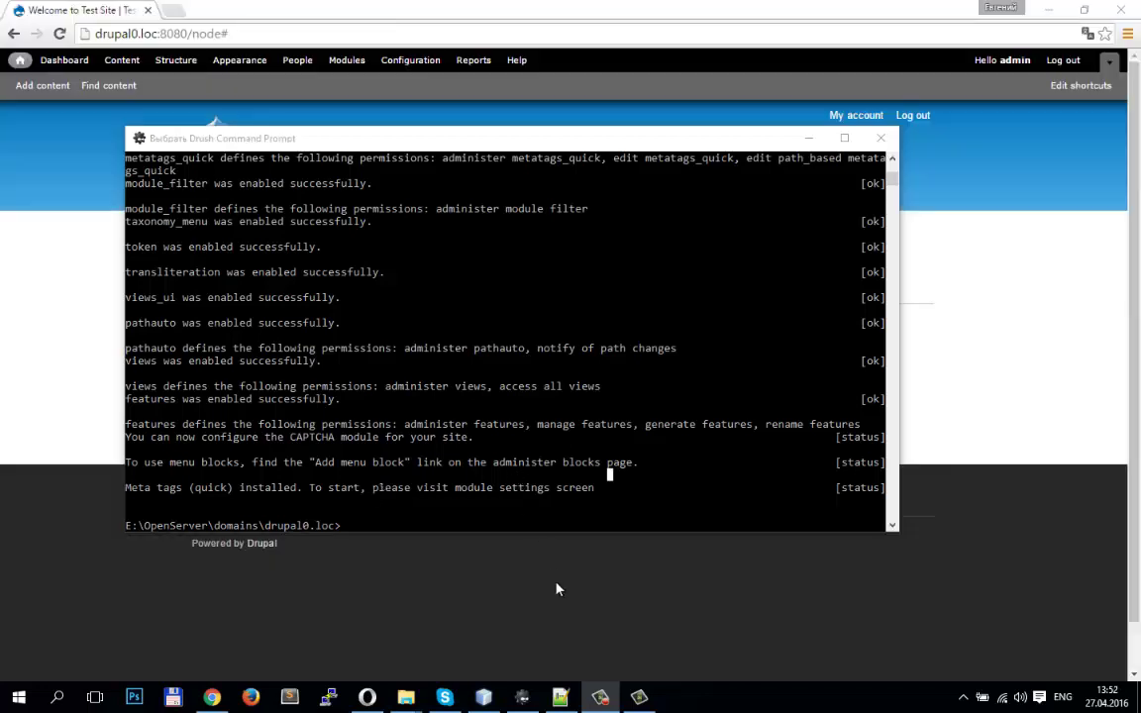
Return to Notepad++ and review the shop-related module list from addressfield to views_isotope in the "new 4" document
{"action": "key", "text": "alt+Tab"}
{"action": "left_click", "coordinate": [131, 67]}
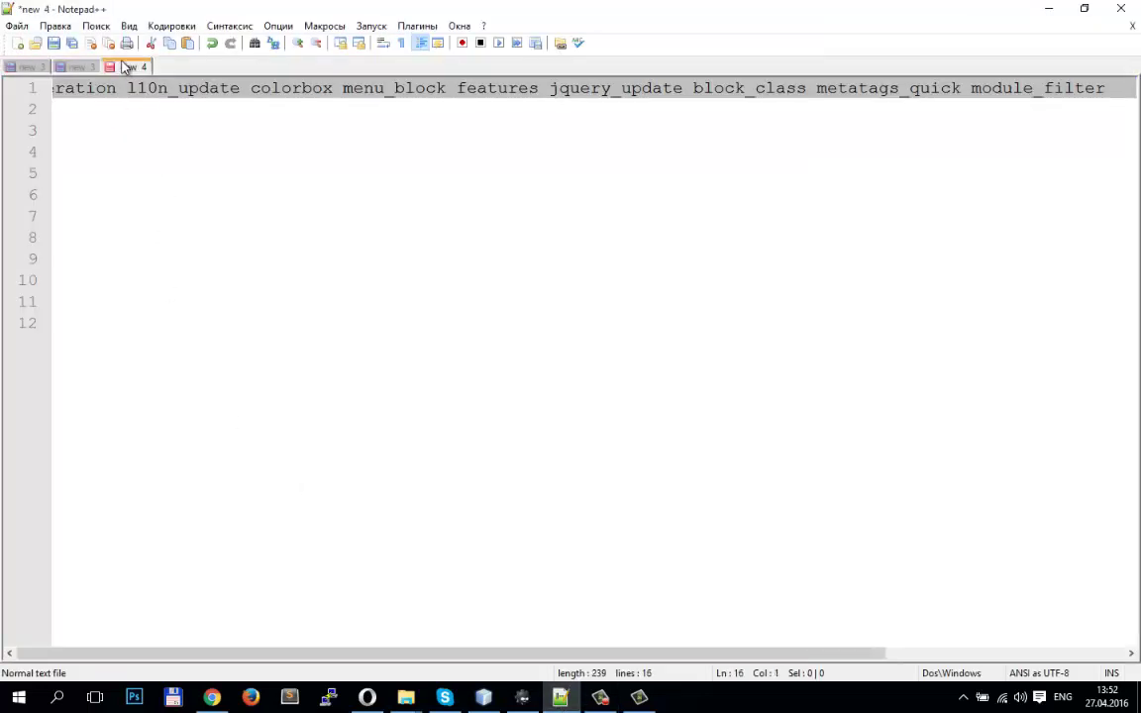
{"action": "key", "text": "End"}
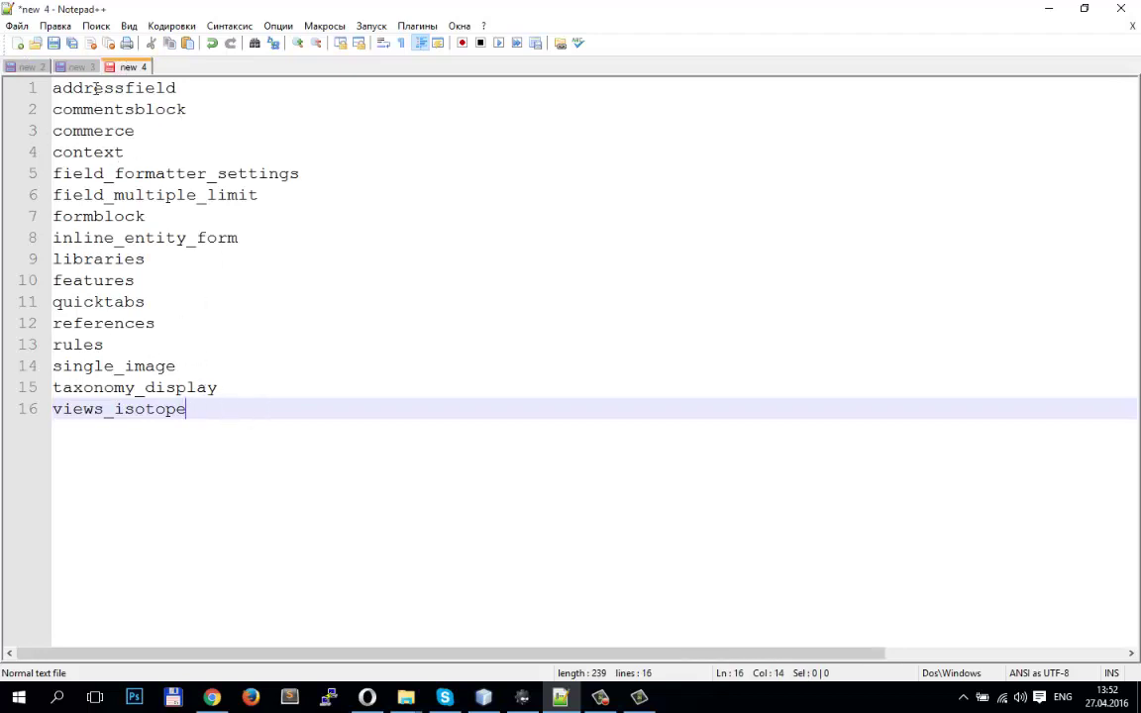
{"action": "left_click_drag", "start_coordinate": [207, 427], "coordinate": [3, 87]}
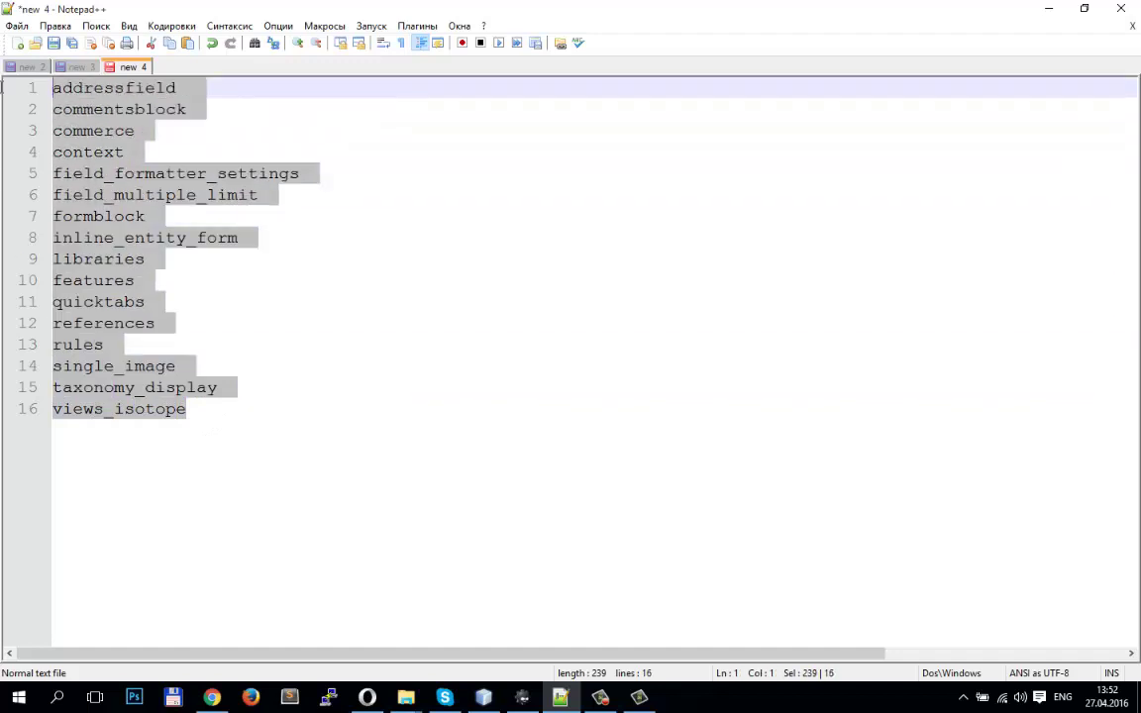
{"action": "left_click", "coordinate": [193, 126]}
{"action": "key", "text": "Down"}
{"action": "key", "text": "shift+Home"}
Copy the "drush dl addressfield commentsblock commerce" line from the "new 2" document and run it in the Drush Command Prompt
{"action": "left_click", "coordinate": [30, 66]}
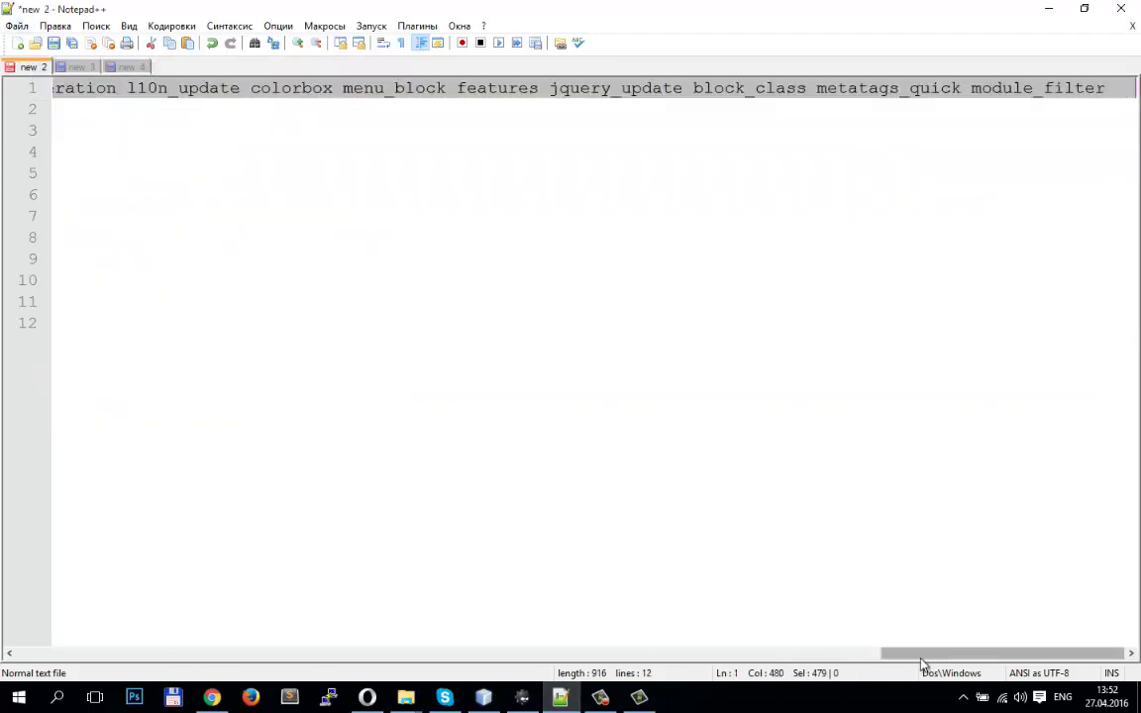
{"action": "left_click_drag", "start_coordinate": [924, 655], "coordinate": [17, 637]}
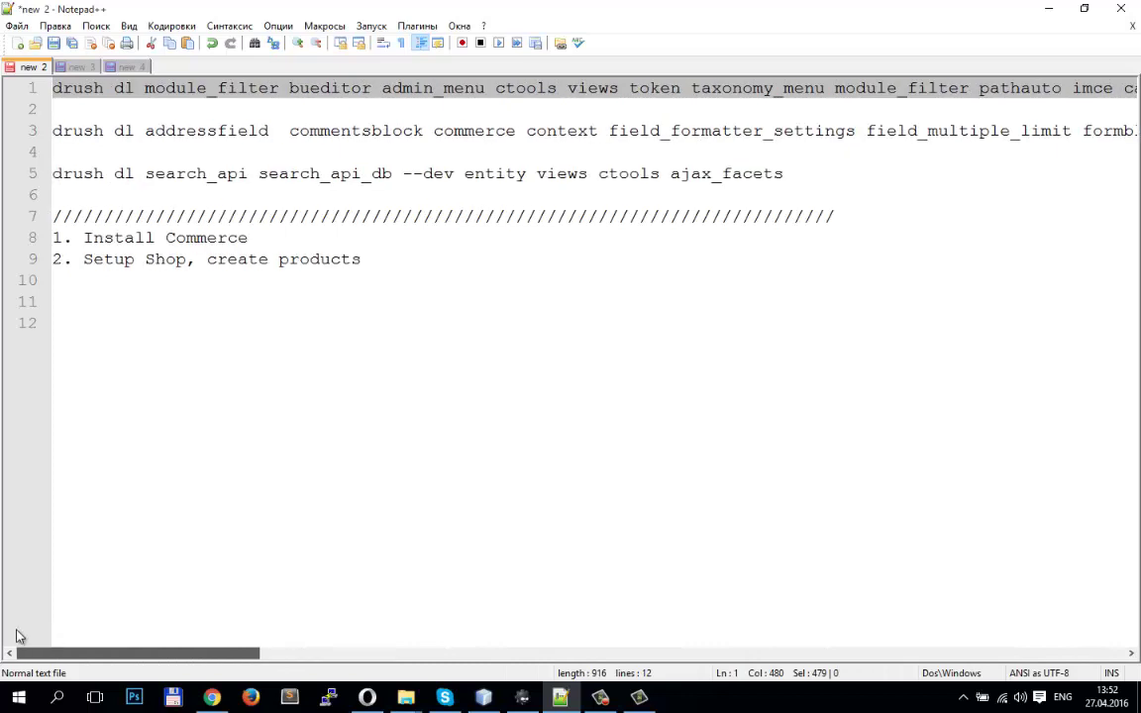
{"action": "left_click", "coordinate": [53, 131]}
{"action": "key", "text": "shift+End"}
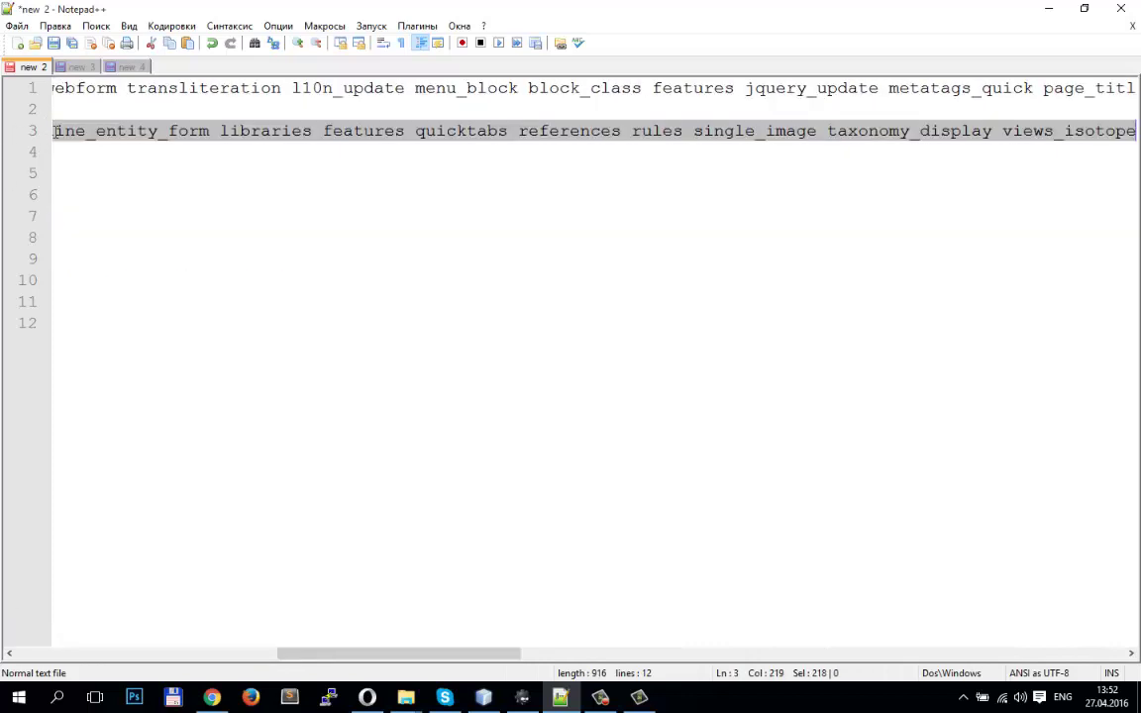
{"action": "key", "text": "ctrl+c"}
{"action": "left_click", "coordinate": [522, 698]}
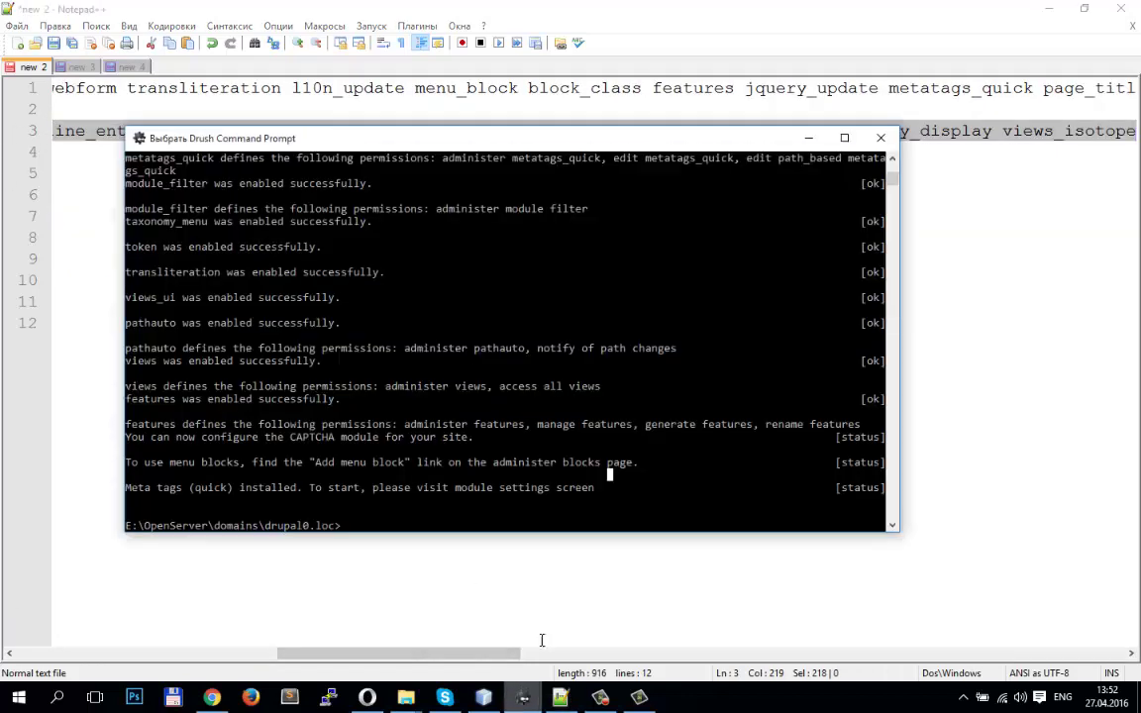
{"action": "right_click", "coordinate": [310, 400]}
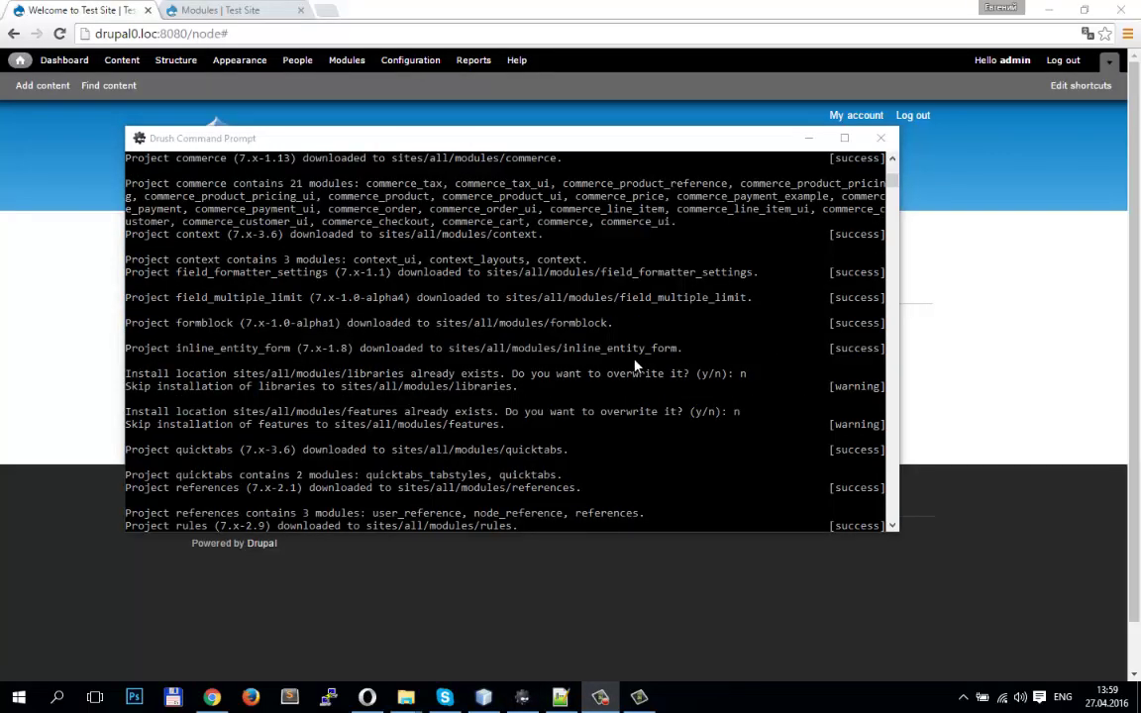
Switch to the site's Modules page in the browser and filter the module list by "commerce"
{"action": "left_click", "coordinate": [809, 138]}
{"action": "left_click", "coordinate": [230, 10]}
{"action": "left_click", "coordinate": [400, 265]}
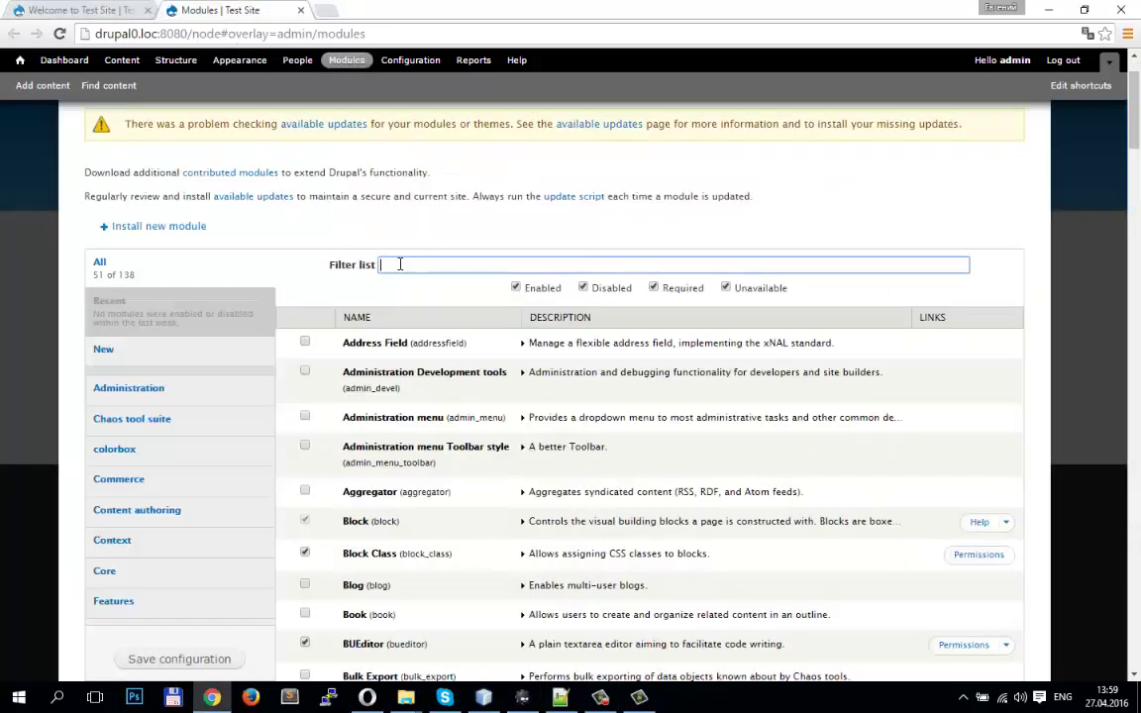
{"action": "type", "text": "commerce"}
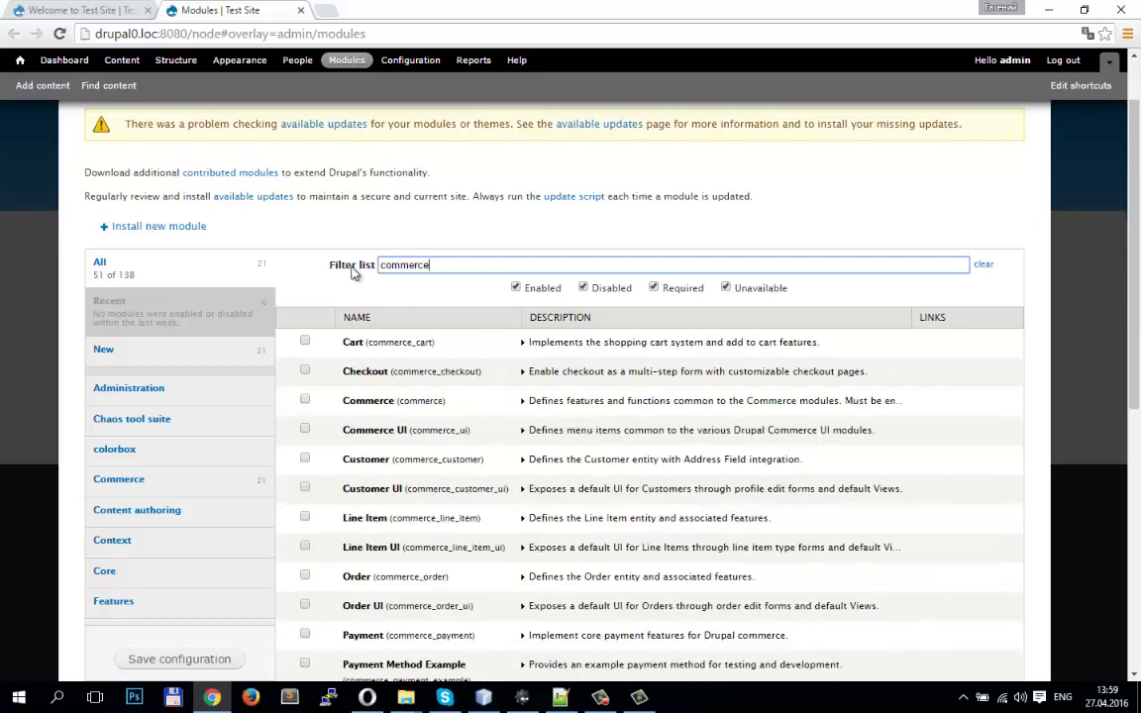
{"action": "left_click_drag", "start_coordinate": [380, 266], "coordinate": [396, 299]}
Select the Cart, Checkout, Commerce, Commerce UI, Customer and Customer UI modules for enabling
{"action": "left_click", "coordinate": [355, 344]}
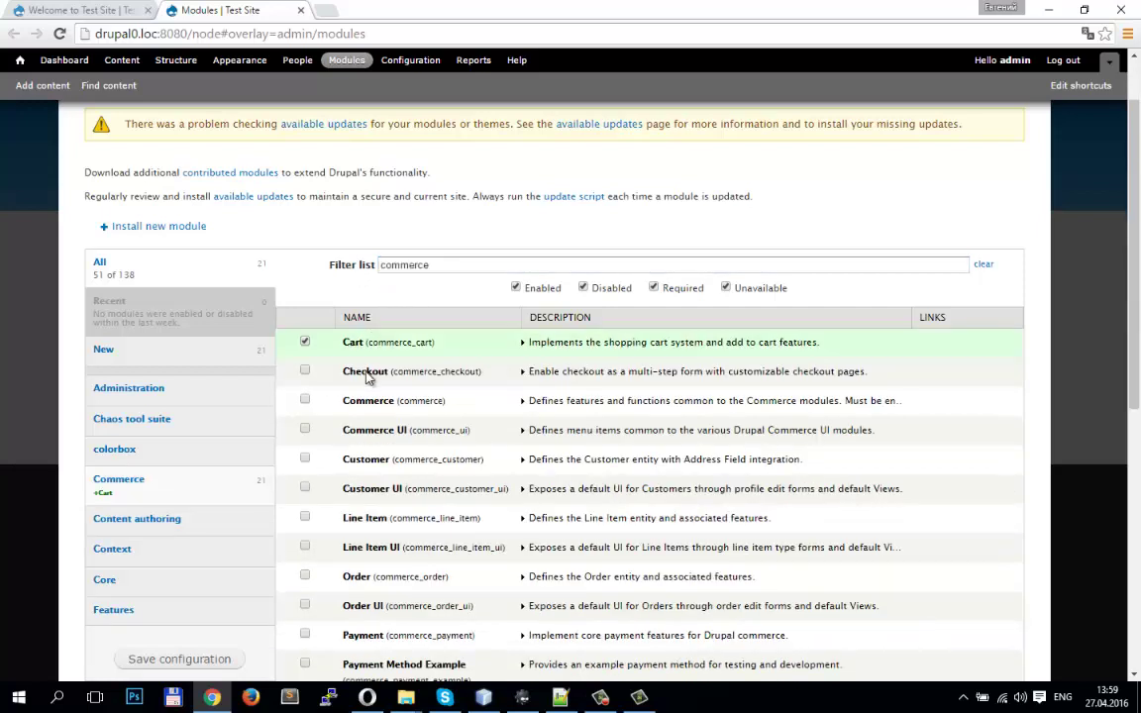
{"action": "left_click", "coordinate": [361, 372]}
{"action": "left_click", "coordinate": [367, 401]}
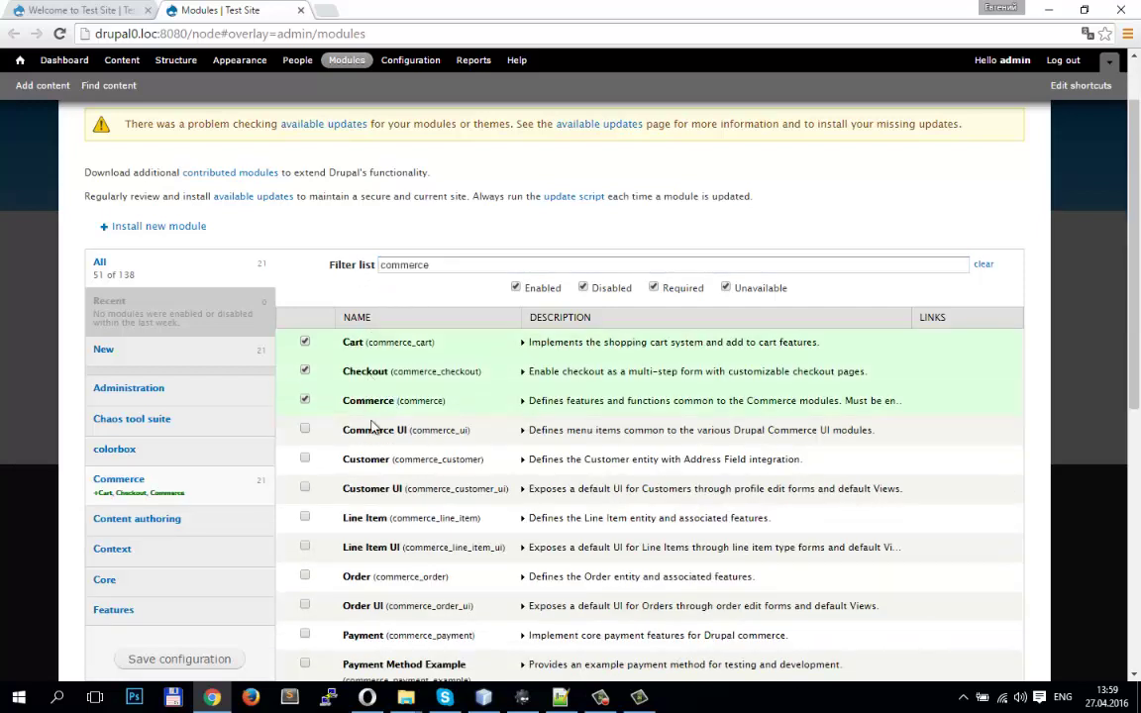
{"action": "left_click", "coordinate": [375, 432]}
{"action": "left_click", "coordinate": [375, 461]}
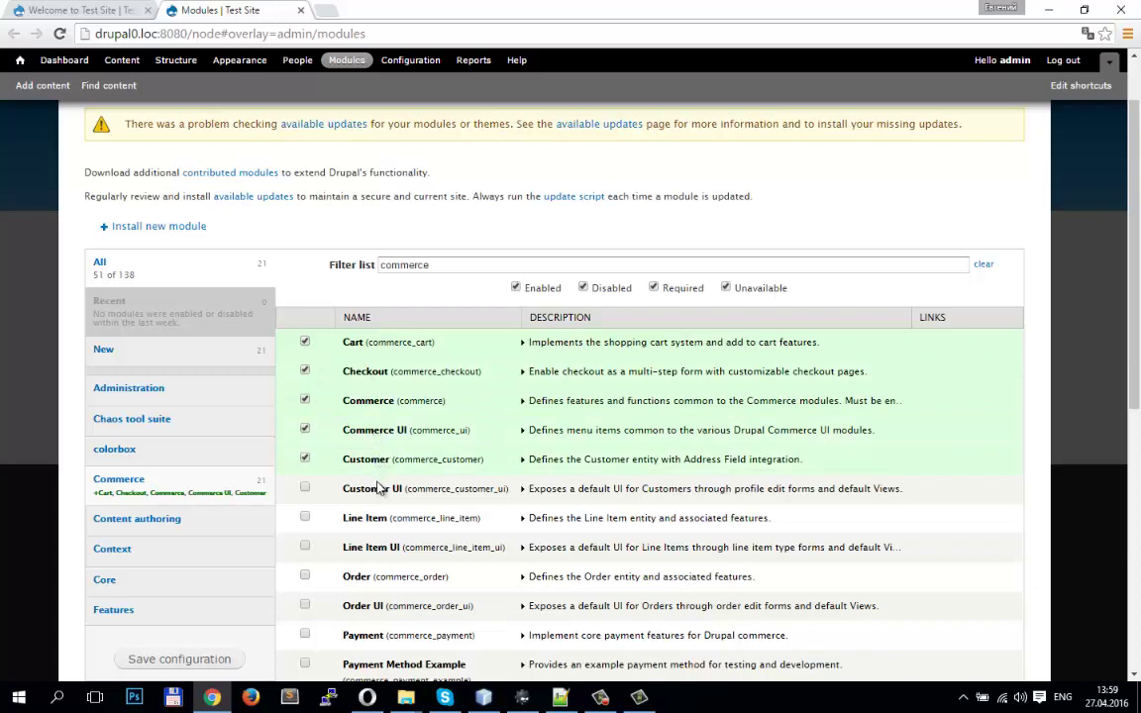
{"action": "left_click", "coordinate": [379, 488]}
Select the Line Item, Line Item UI, Order and Order UI modules for enabling
{"action": "scroll", "coordinate": [387, 481], "scroll_direction": "down", "scroll_amount": 1}
{"action": "left_click", "coordinate": [376, 439]}
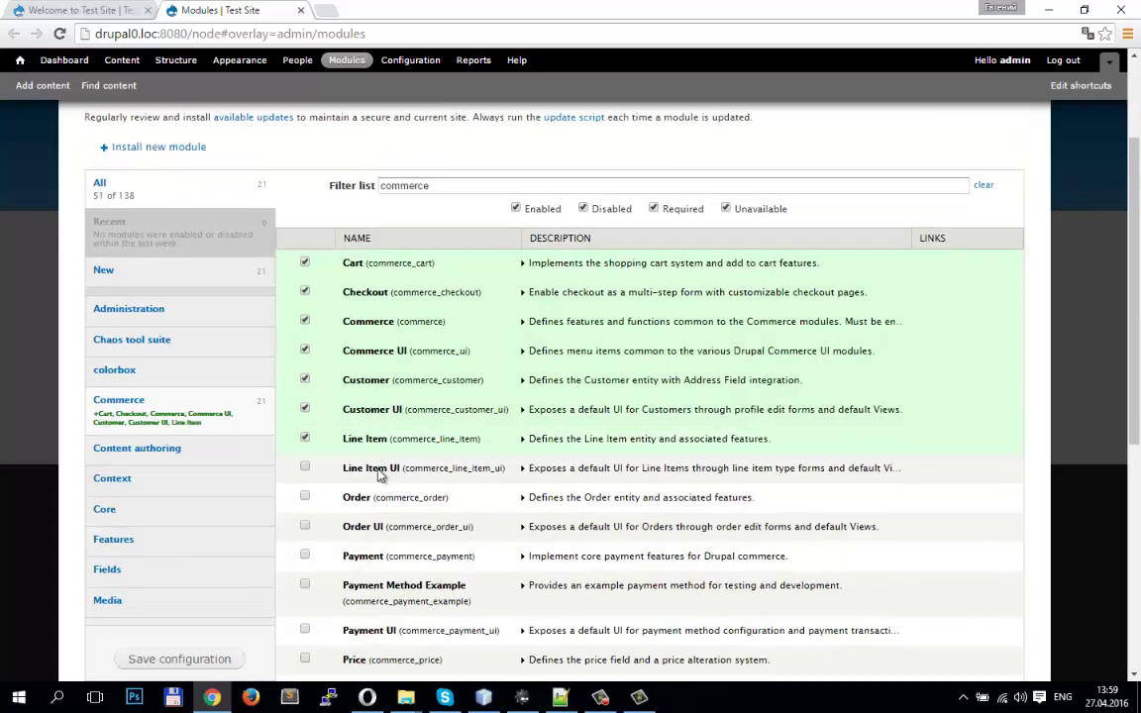
{"action": "left_click", "coordinate": [379, 475]}
{"action": "left_click", "coordinate": [374, 503]}
{"action": "left_click", "coordinate": [347, 527]}
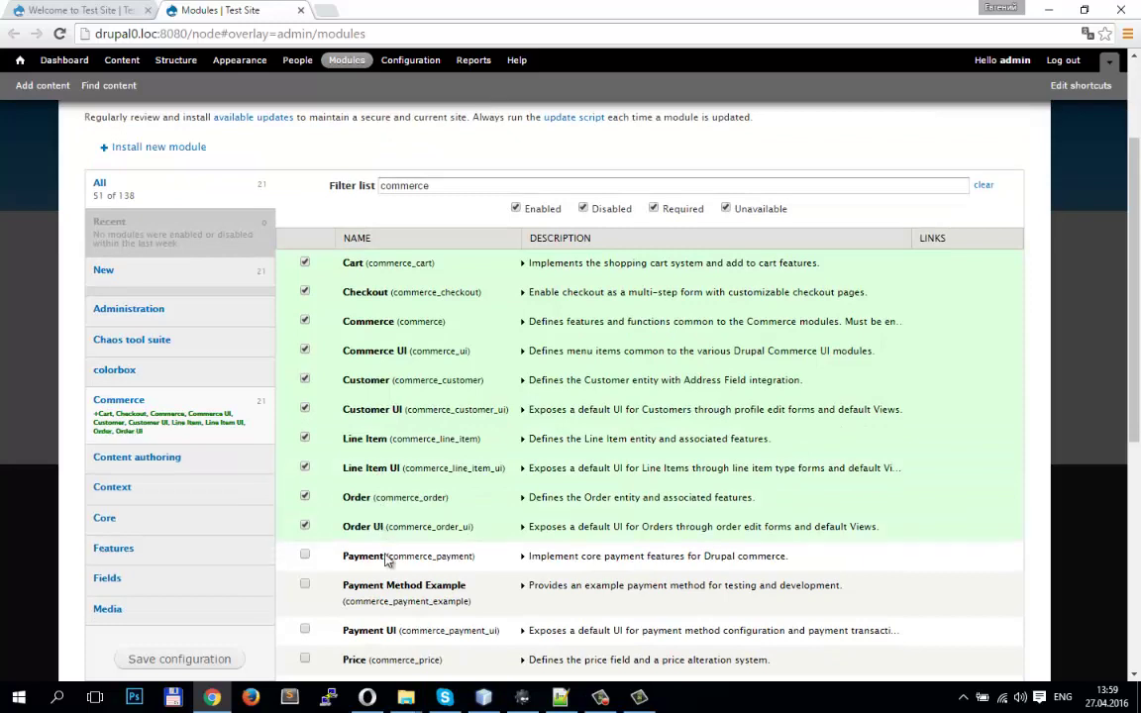
Select the Price, Product, Product Pricing, Product Pricing UI, Product Reference and Product UI modules, leaving out payment and tax
{"action": "scroll", "coordinate": [386, 594], "scroll_direction": "down", "scroll_amount": 1}
{"action": "scroll", "coordinate": [394, 599], "scroll_direction": "down", "scroll_amount": 1}
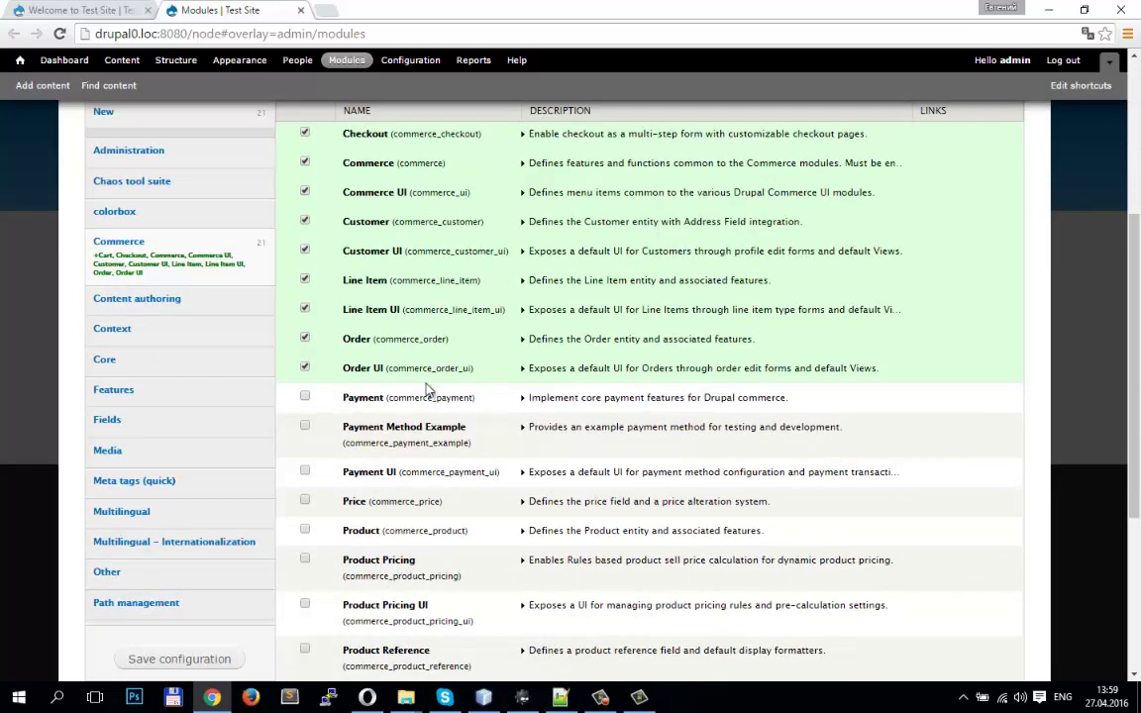
{"action": "left_click", "coordinate": [364, 503]}
{"action": "left_click", "coordinate": [349, 531]}
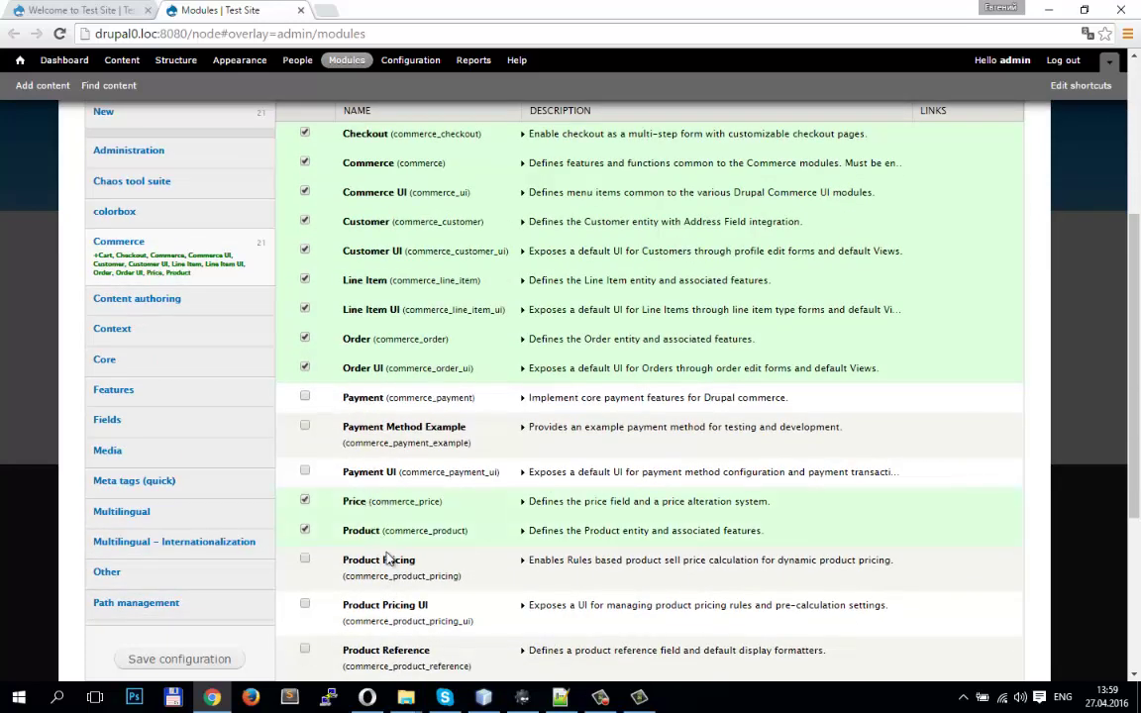
{"action": "scroll", "coordinate": [391, 542], "scroll_direction": "down", "scroll_amount": 1}
{"action": "scroll", "coordinate": [394, 535], "scroll_direction": "down", "scroll_amount": 3}
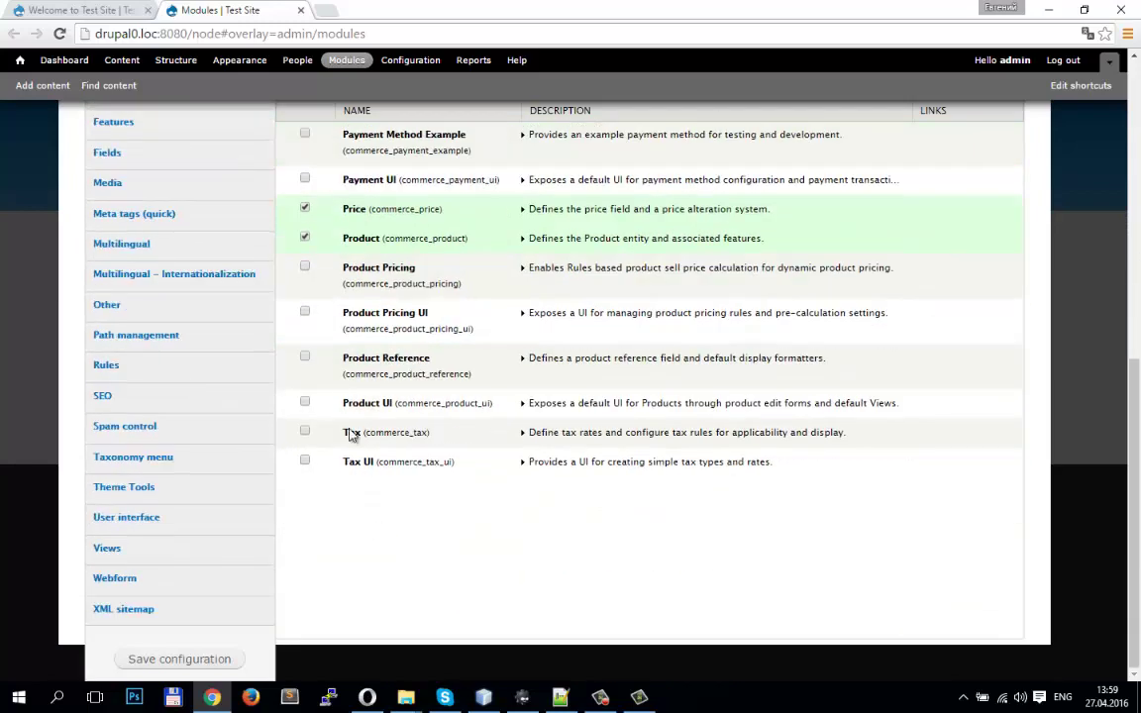
{"action": "left_click", "coordinate": [374, 363]}
{"action": "left_click", "coordinate": [347, 267]}
{"action": "left_click", "coordinate": [374, 317]}
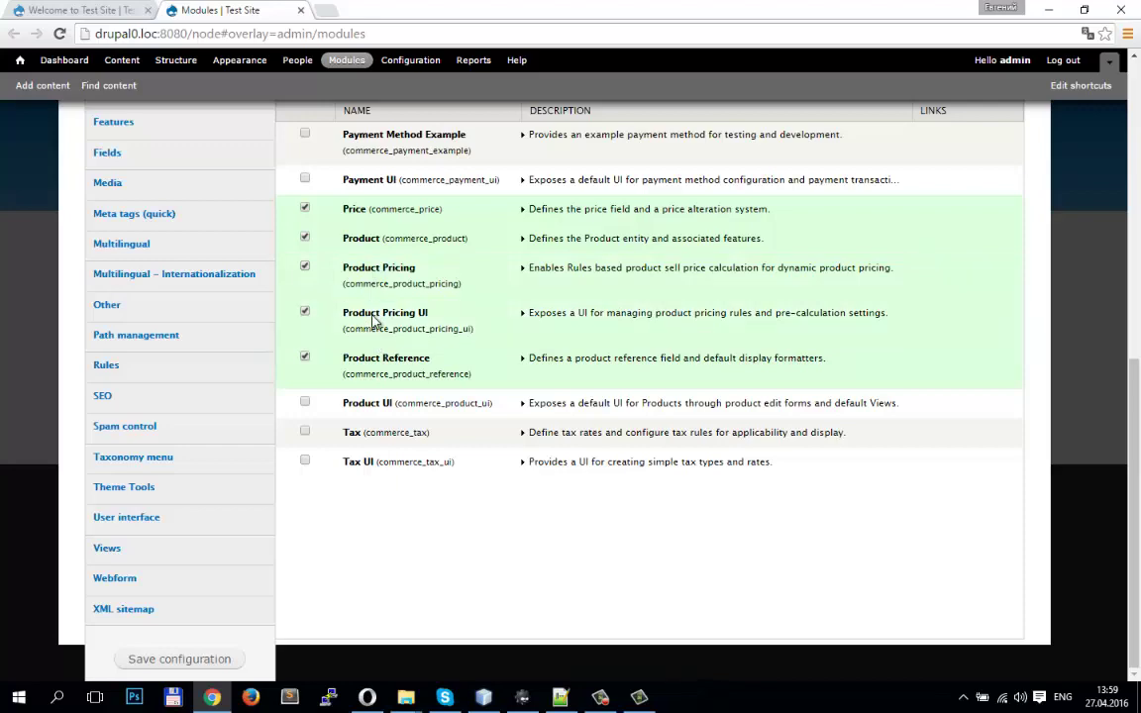
{"action": "left_click", "coordinate": [368, 409]}
{"action": "scroll", "coordinate": [375, 421], "scroll_direction": "up", "scroll_amount": 10}
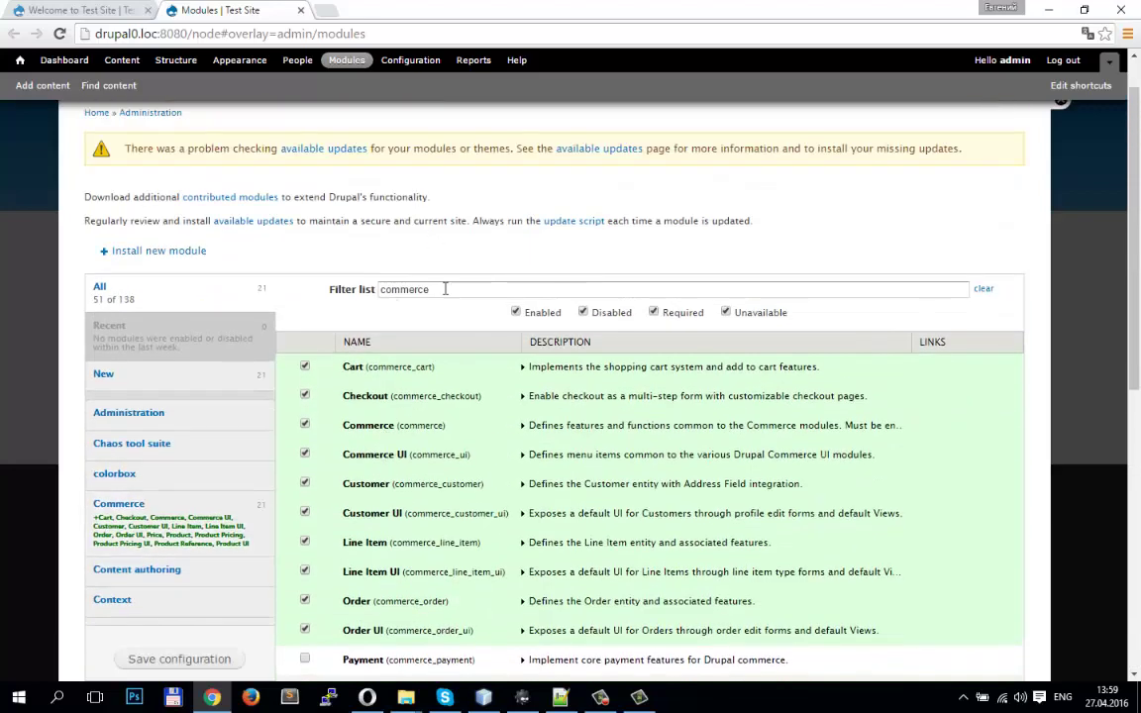
Filter the modules by "inlin", select Inline Entity Form, and save the configuration, accepting the additional required modules
{"action": "left_click_drag", "start_coordinate": [446, 287], "coordinate": [156, 286]}
{"action": "key", "text": "BackSpace"}
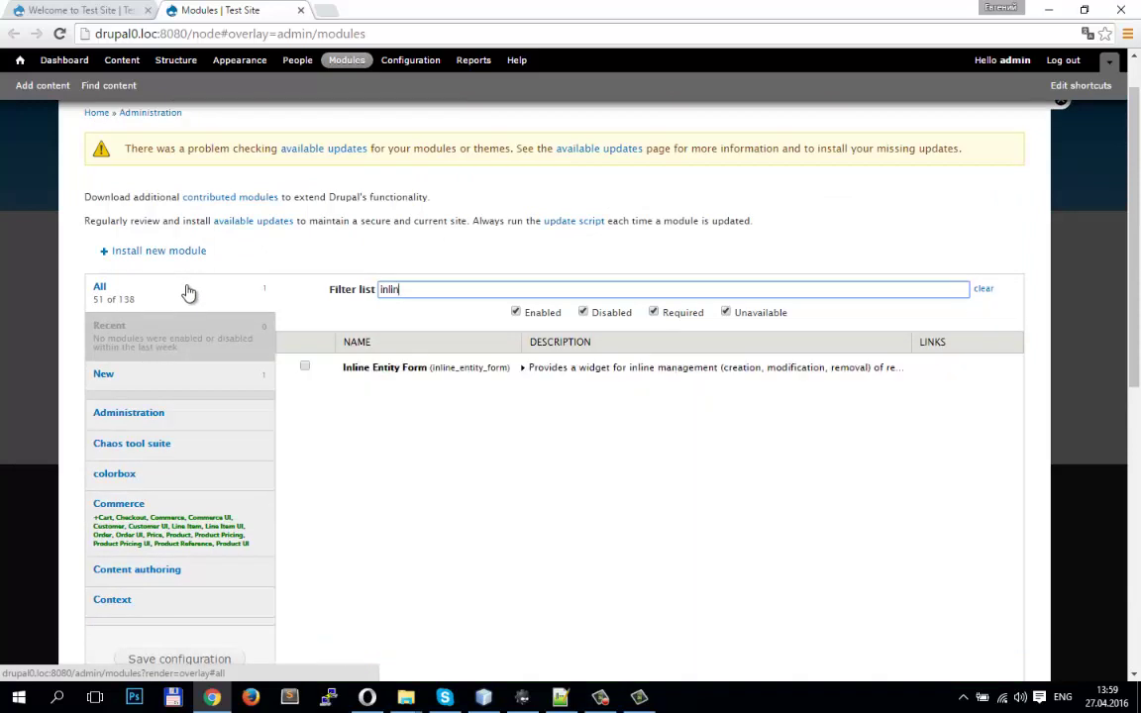
{"action": "left_click_drag", "start_coordinate": [342, 368], "coordinate": [430, 376]}
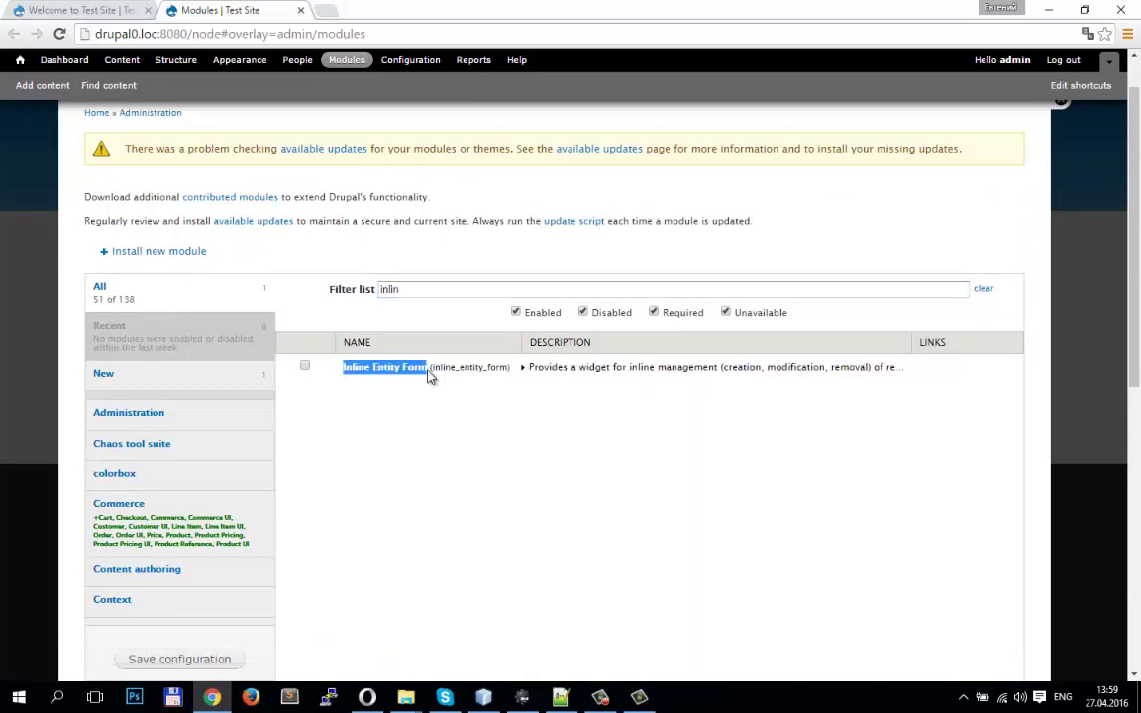
{"action": "left_click", "coordinate": [407, 373]}
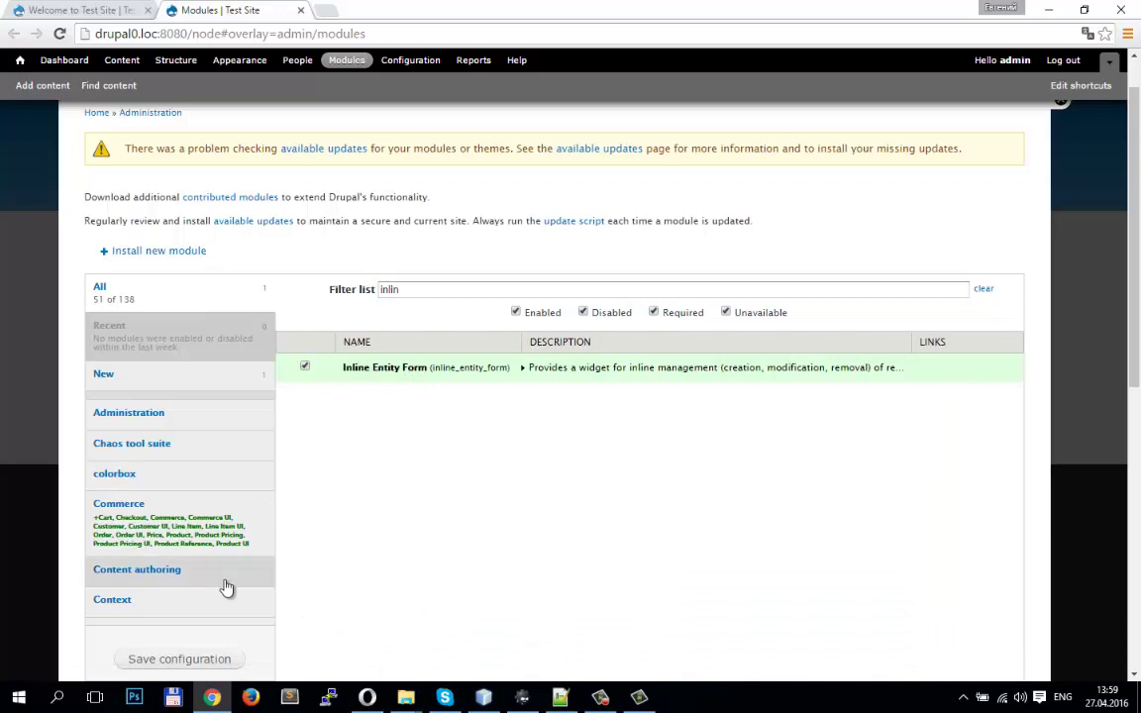
{"action": "left_click", "coordinate": [211, 660]}
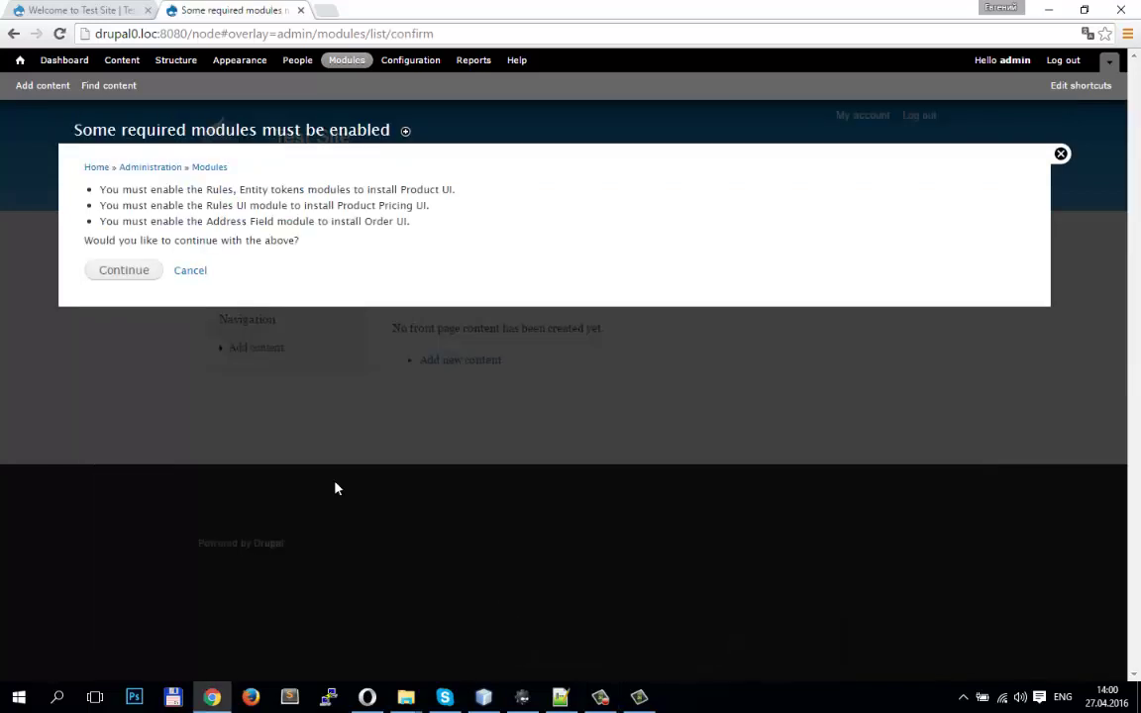
{"action": "left_click", "coordinate": [146, 271]}
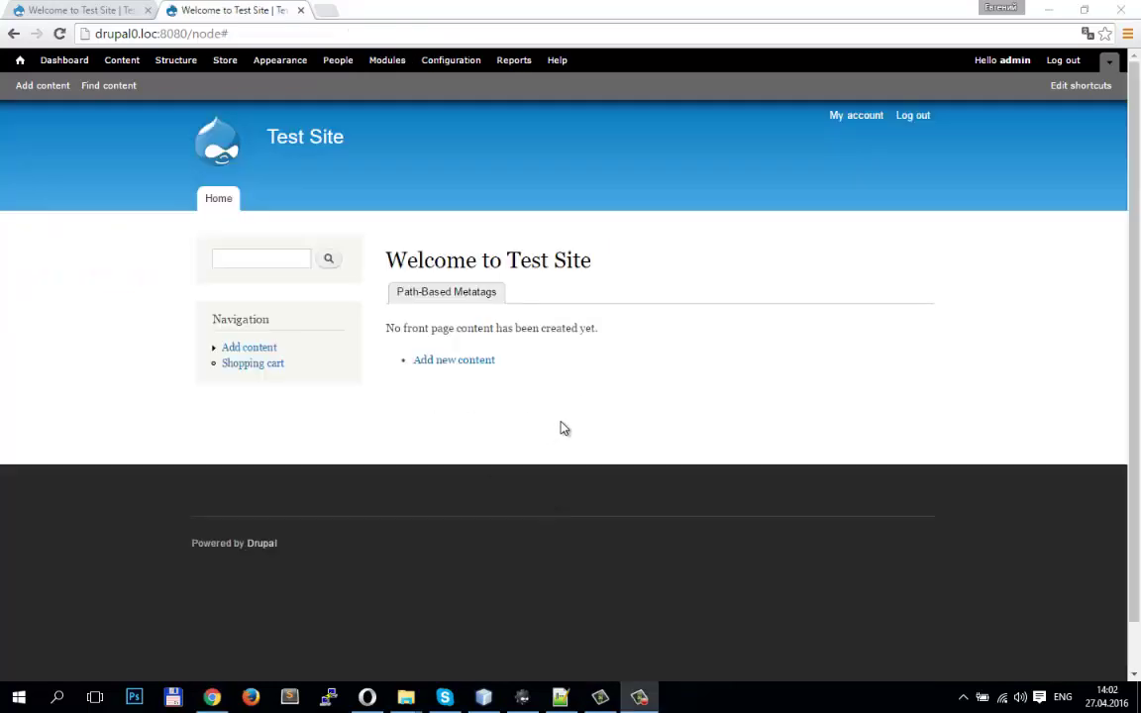
Create a store product type named Notebook and save it to continue with adding fields
{"action": "left_click", "coordinate": [226, 61]}
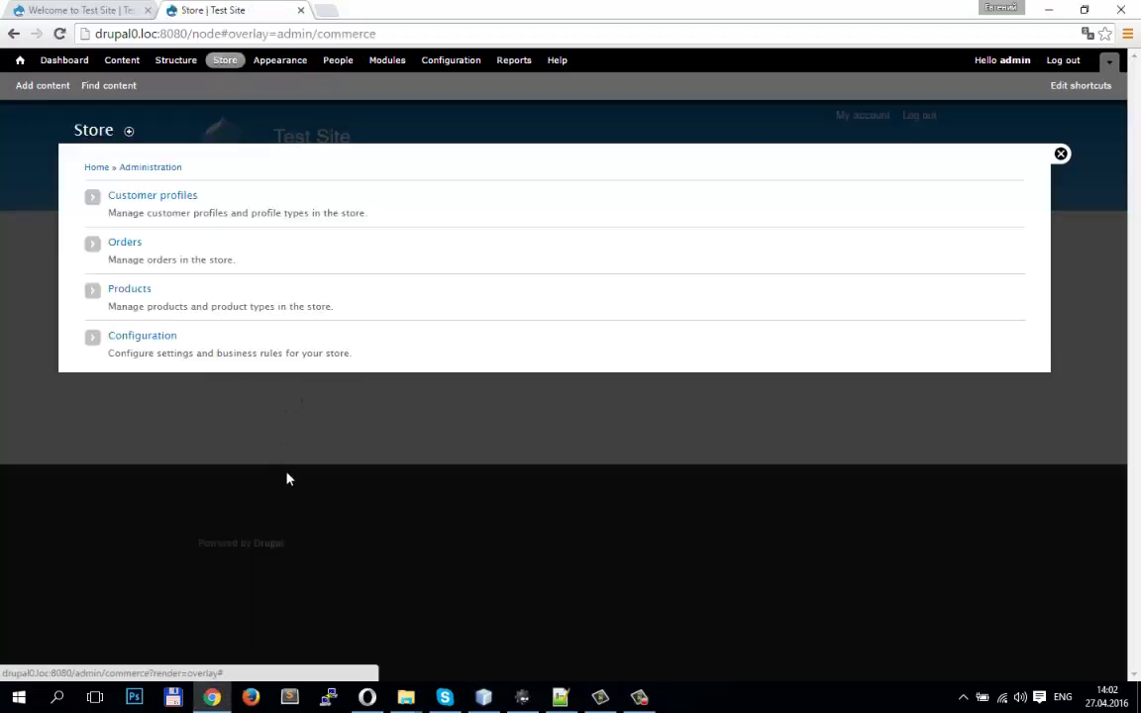
{"action": "left_click", "coordinate": [143, 295]}
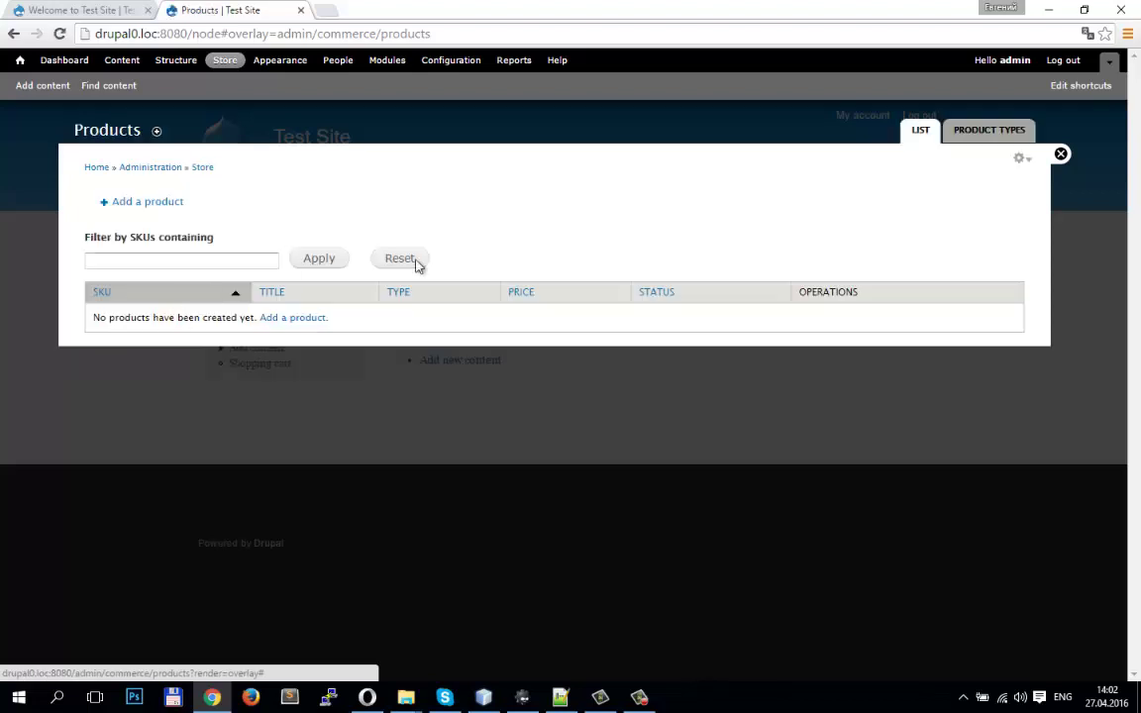
{"action": "left_click", "coordinate": [984, 136]}
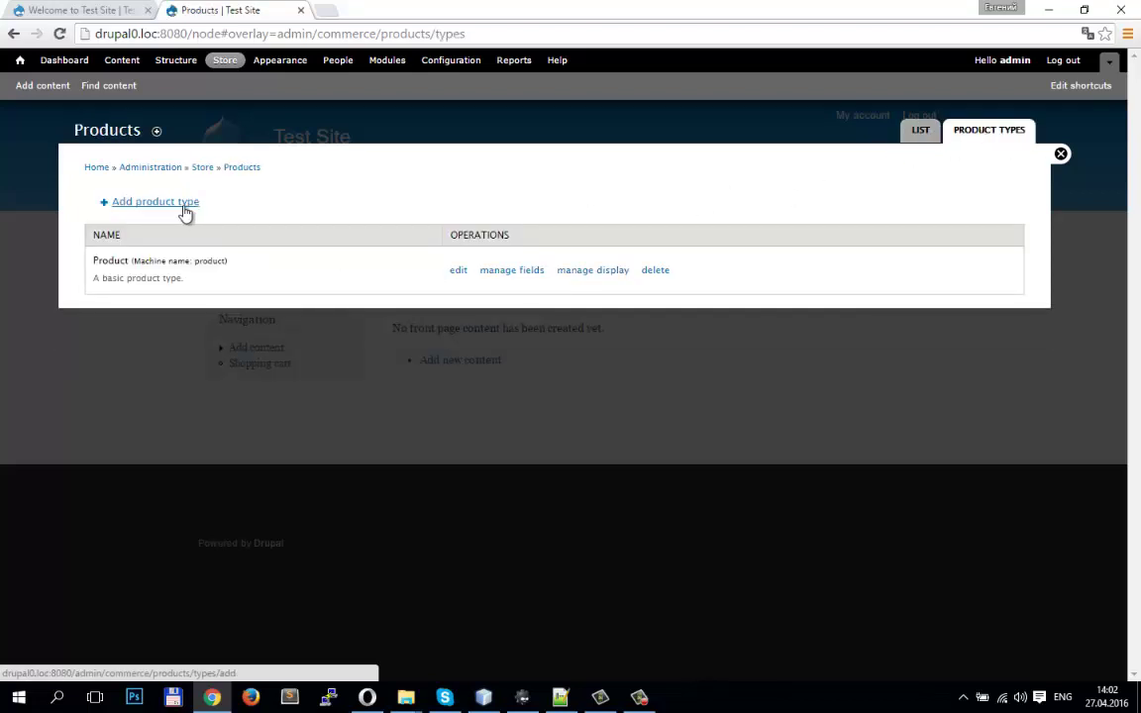
{"action": "left_click", "coordinate": [185, 205]}
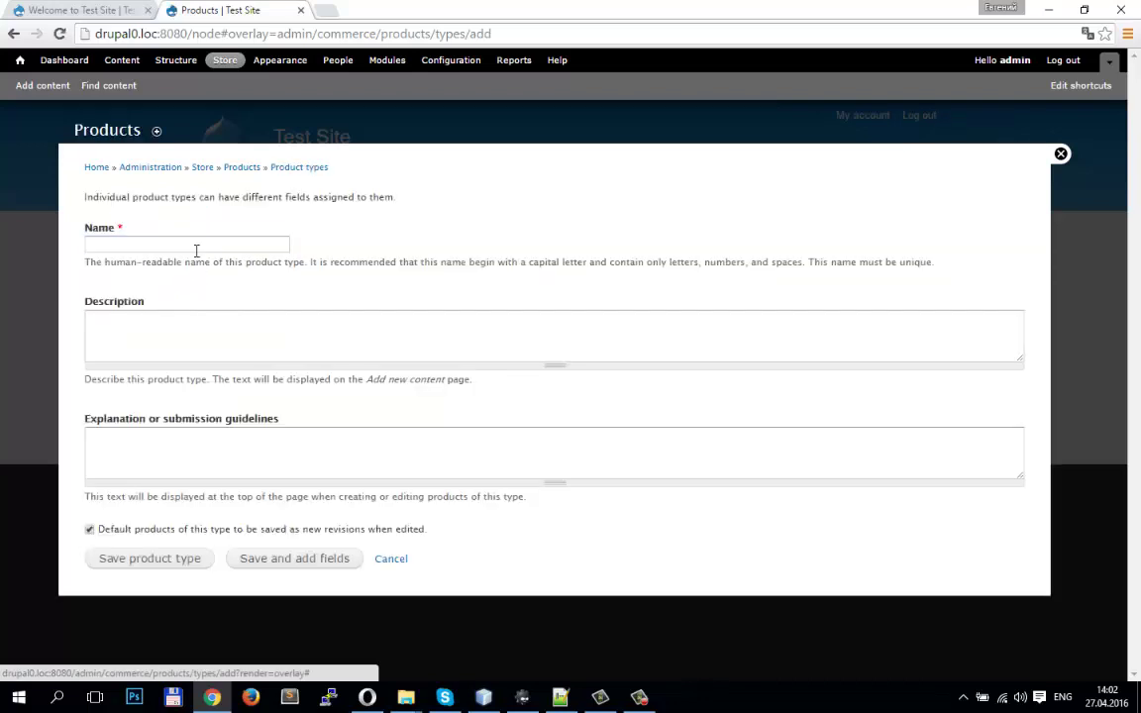
{"action": "left_click", "coordinate": [203, 244]}
{"action": "type", "text": "Notep"}
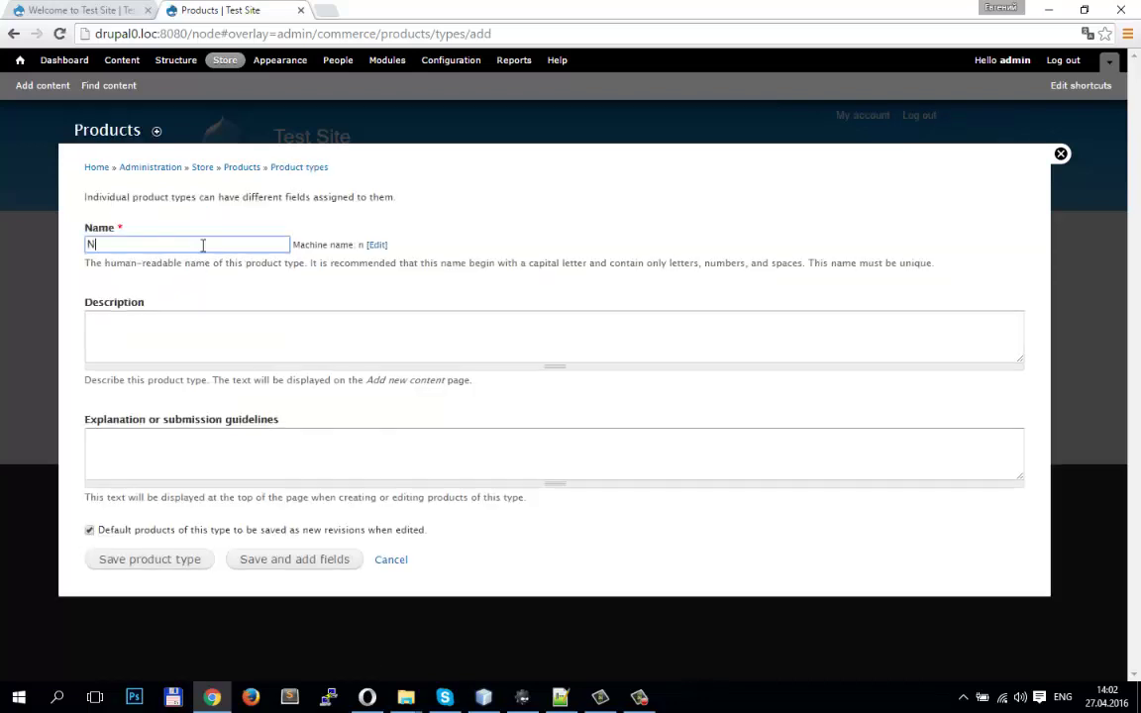
{"action": "type", "text": "ook"}
{"action": "key", "text": "Tab"}
{"action": "left_click", "coordinate": [297, 562]}
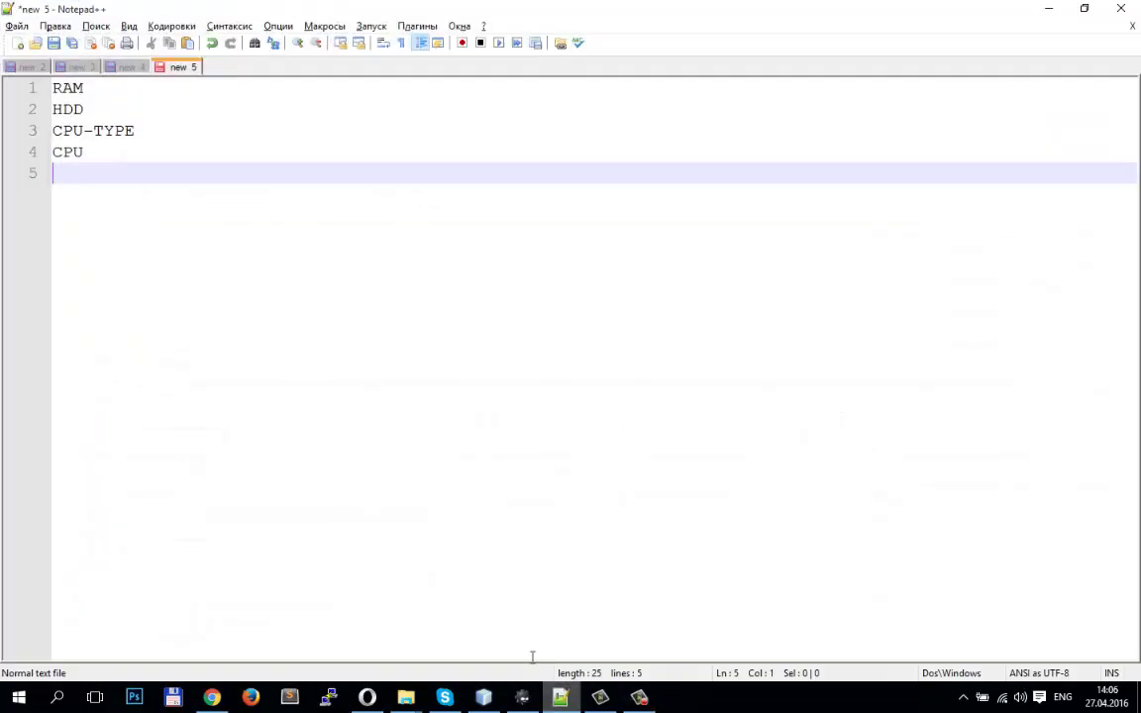
Return to the browser and add a new Integer field labelled RAM to the Notebook product type
{"action": "left_click", "coordinate": [1047, 9]}
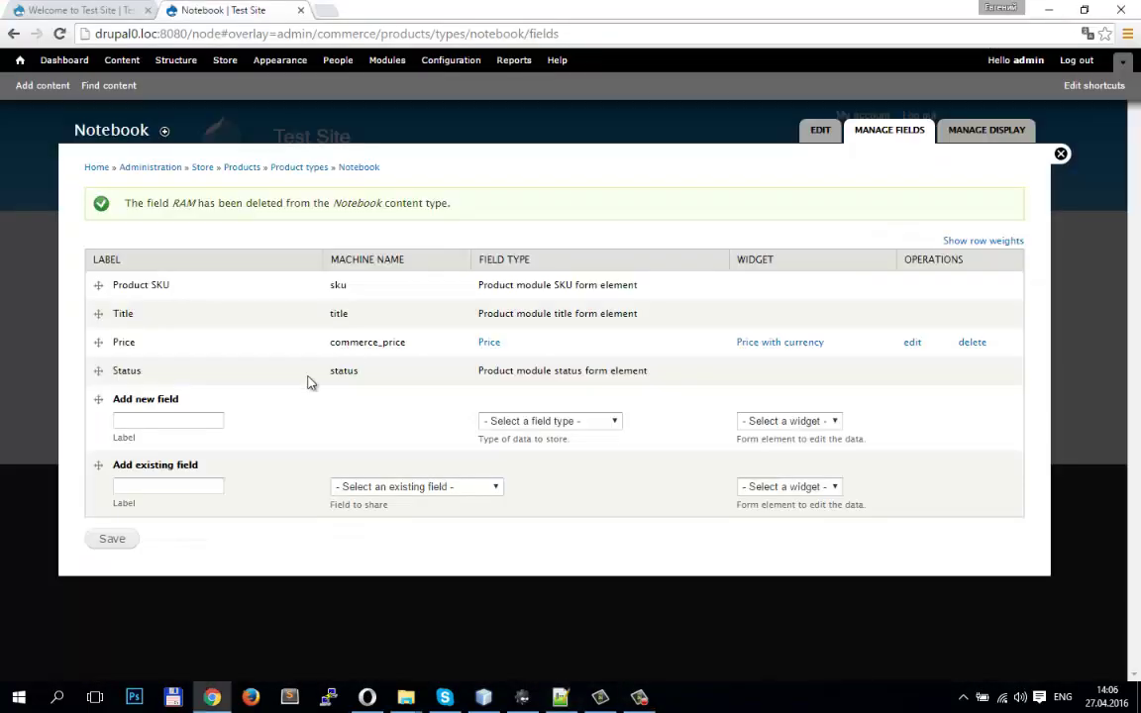
{"action": "left_click", "coordinate": [200, 421]}
{"action": "type", "text": "RAM"}
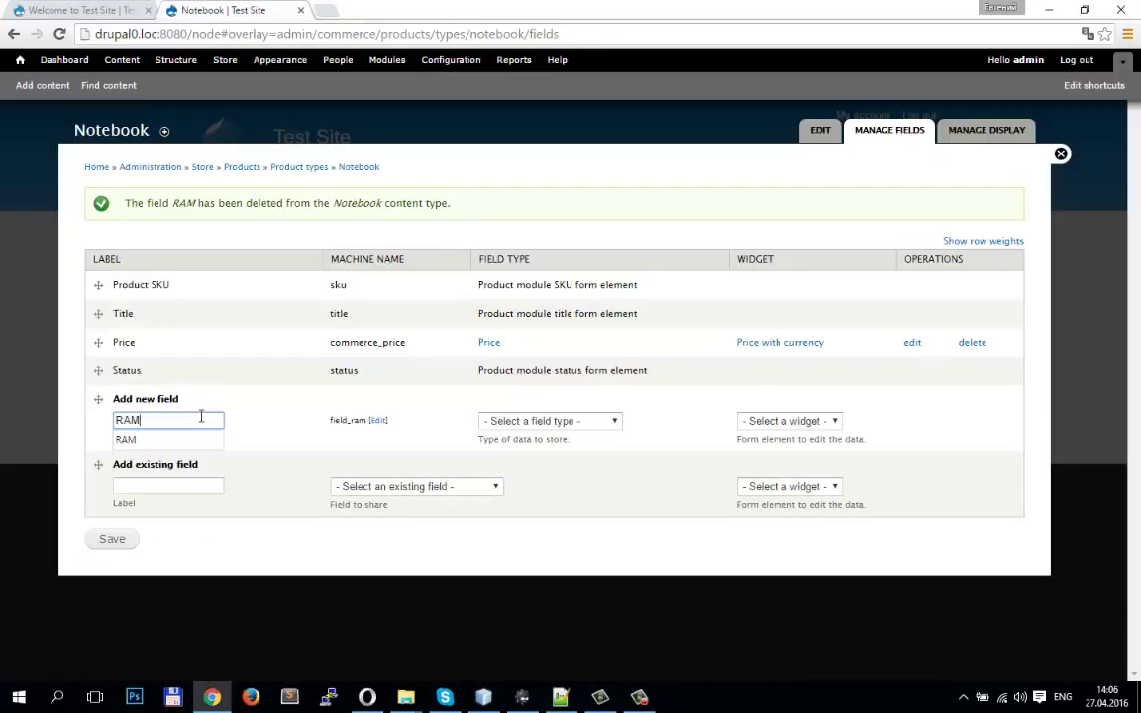
{"action": "left_click", "coordinate": [558, 421]}
{"action": "left_click", "coordinate": [558, 421]}
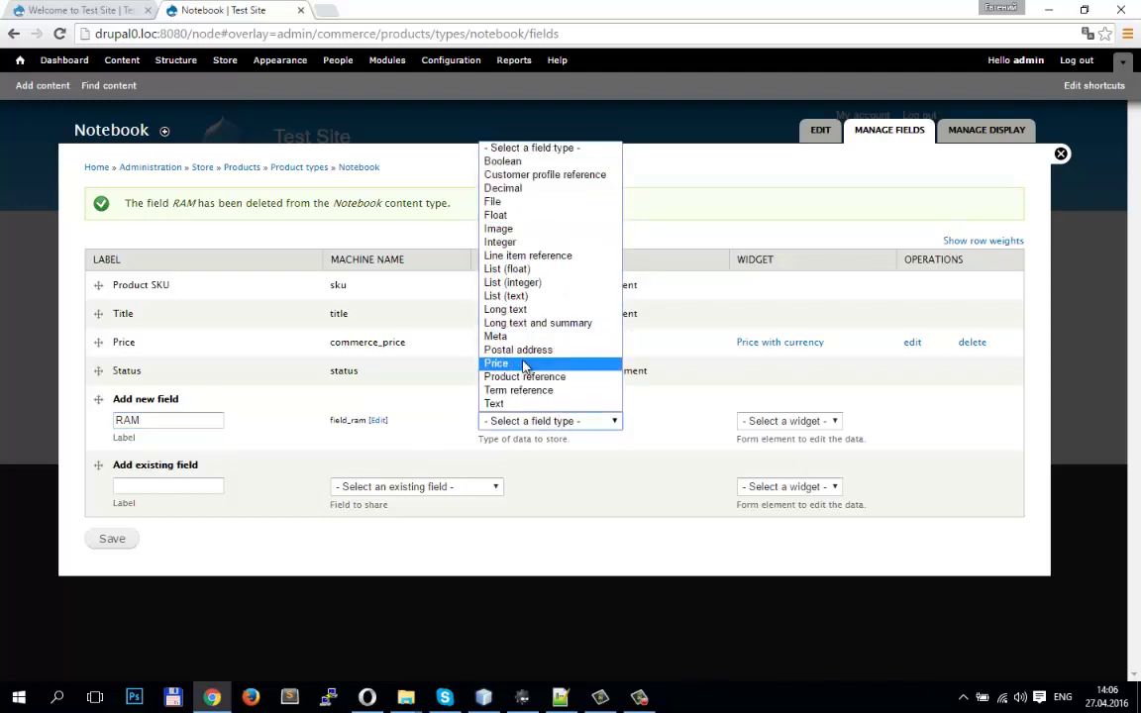
{"action": "left_click", "coordinate": [503, 242]}
{"action": "left_click", "coordinate": [114, 541]}
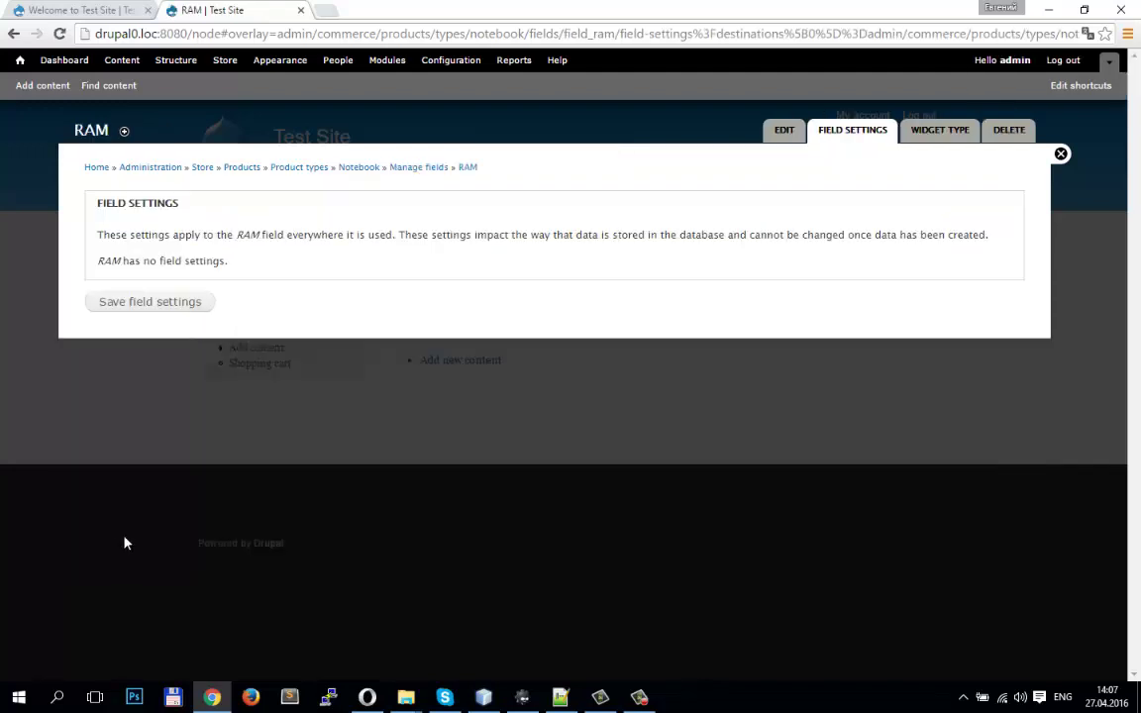
Save the RAM field settings, giving the field the suffix Gb and a default value of 2
{"action": "left_click", "coordinate": [159, 301]}
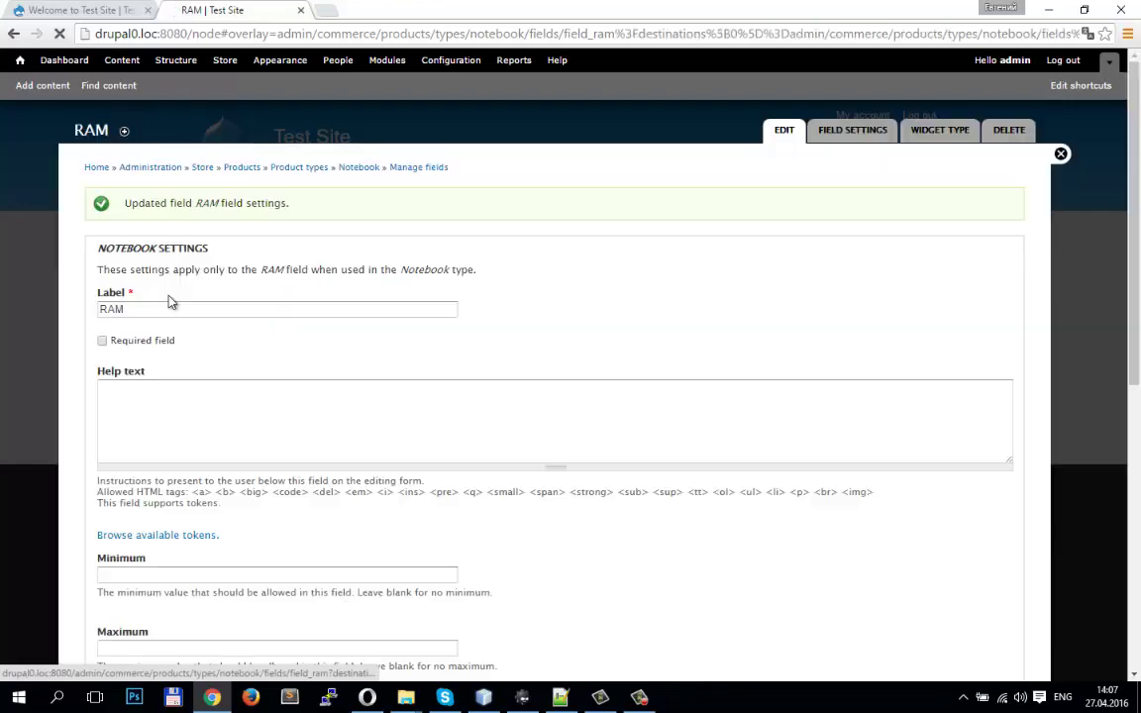
{"action": "left_click", "coordinate": [178, 400]}
{"action": "scroll", "coordinate": [171, 416], "scroll_direction": "down", "scroll_amount": 5}
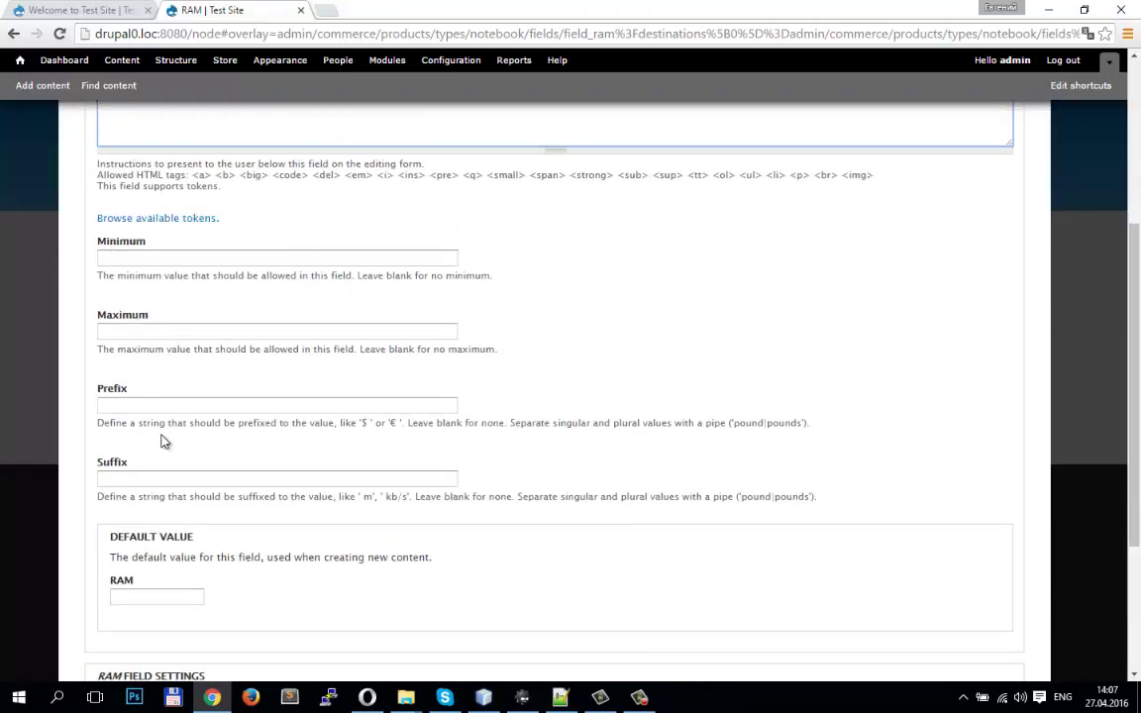
{"action": "scroll", "coordinate": [163, 436], "scroll_direction": "down", "scroll_amount": 2}
{"action": "scroll", "coordinate": [146, 420], "scroll_direction": "up", "scroll_amount": 2}
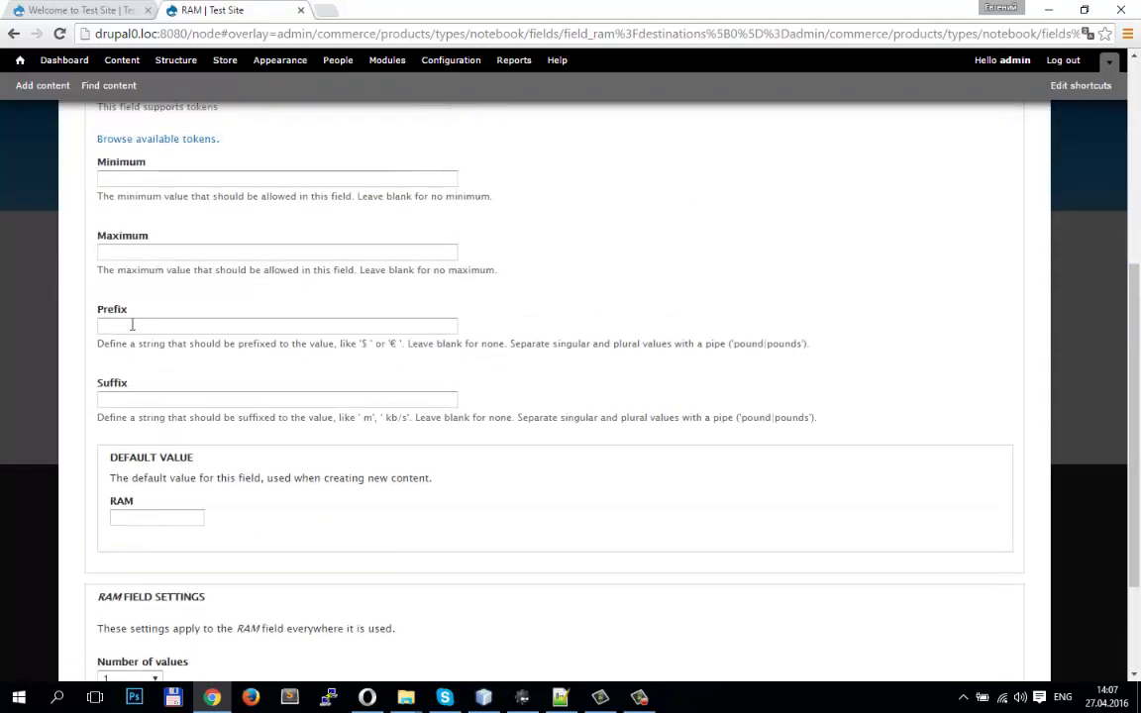
{"action": "left_click", "coordinate": [143, 400]}
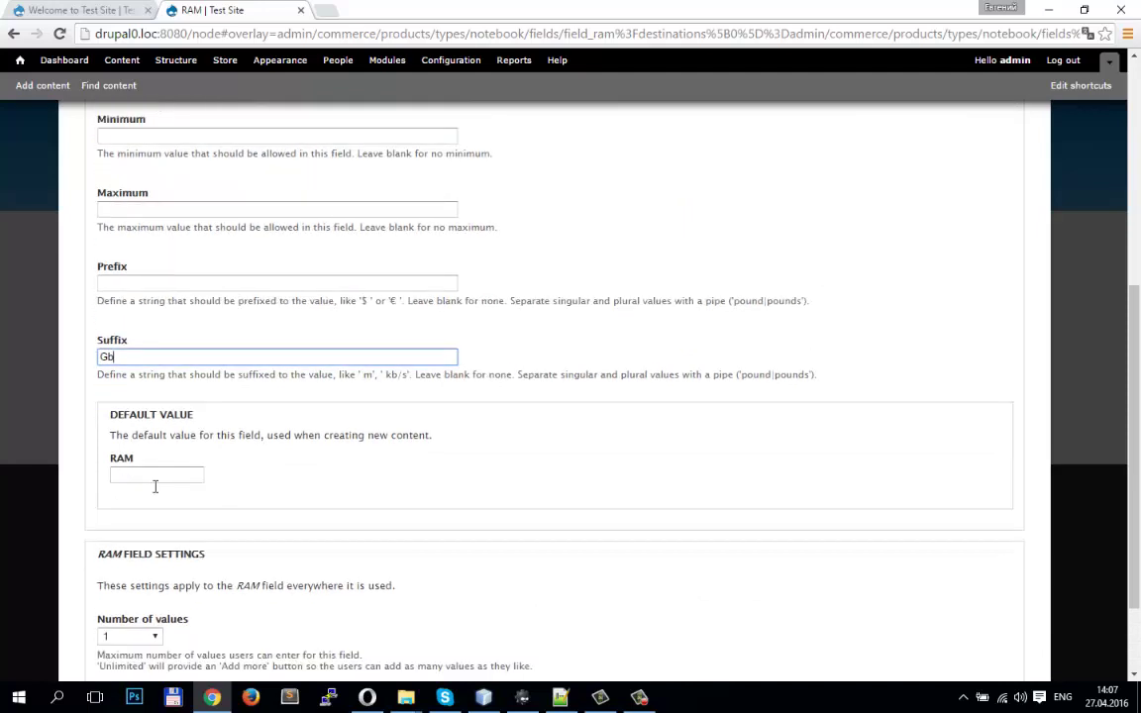
{"action": "left_click", "coordinate": [156, 520]}
{"action": "type", "text": "2"}
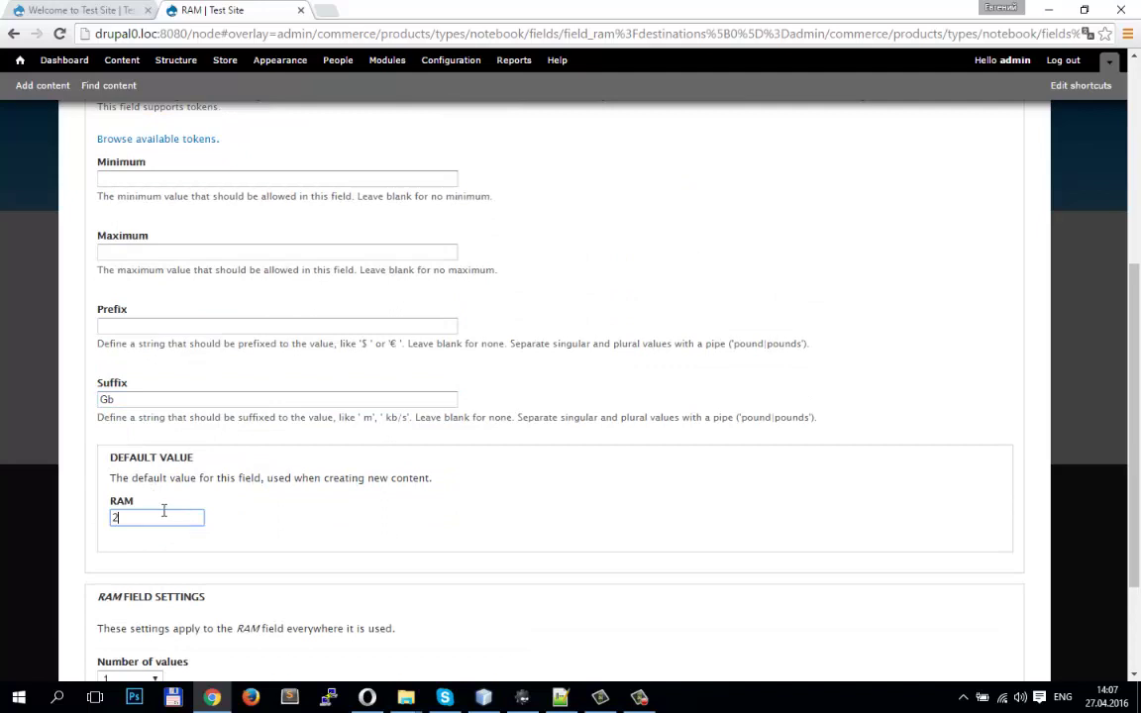
{"action": "scroll", "coordinate": [182, 455], "scroll_direction": "down", "scroll_amount": 3}
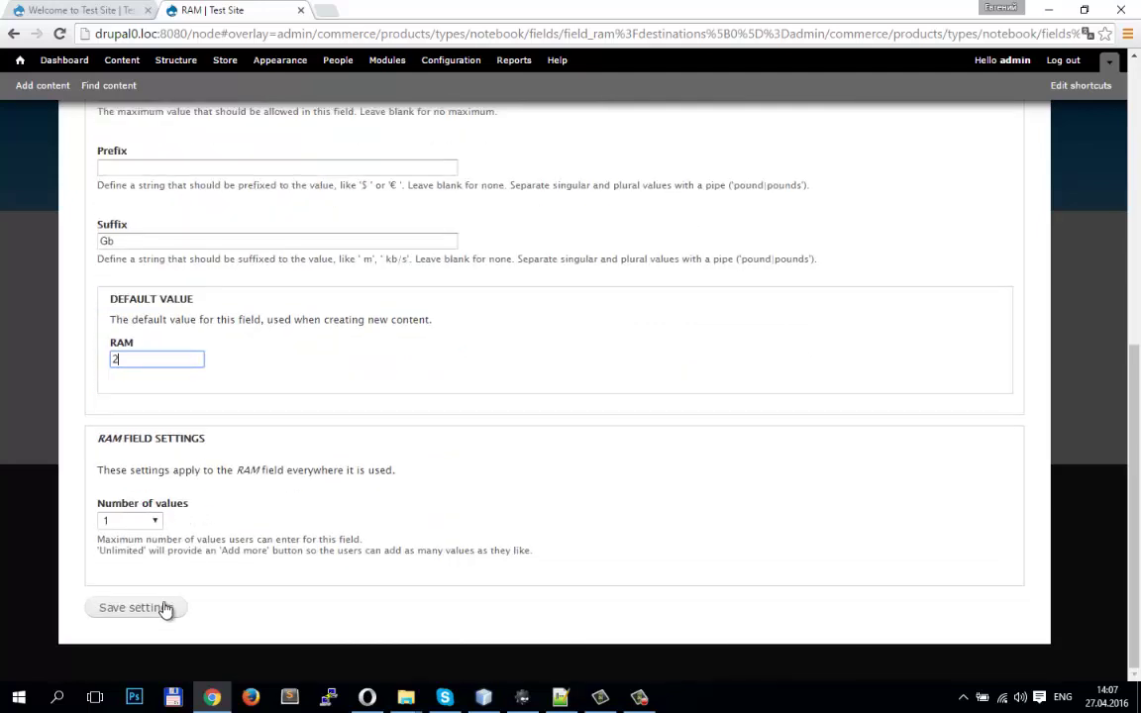
{"action": "left_click", "coordinate": [165, 608]}
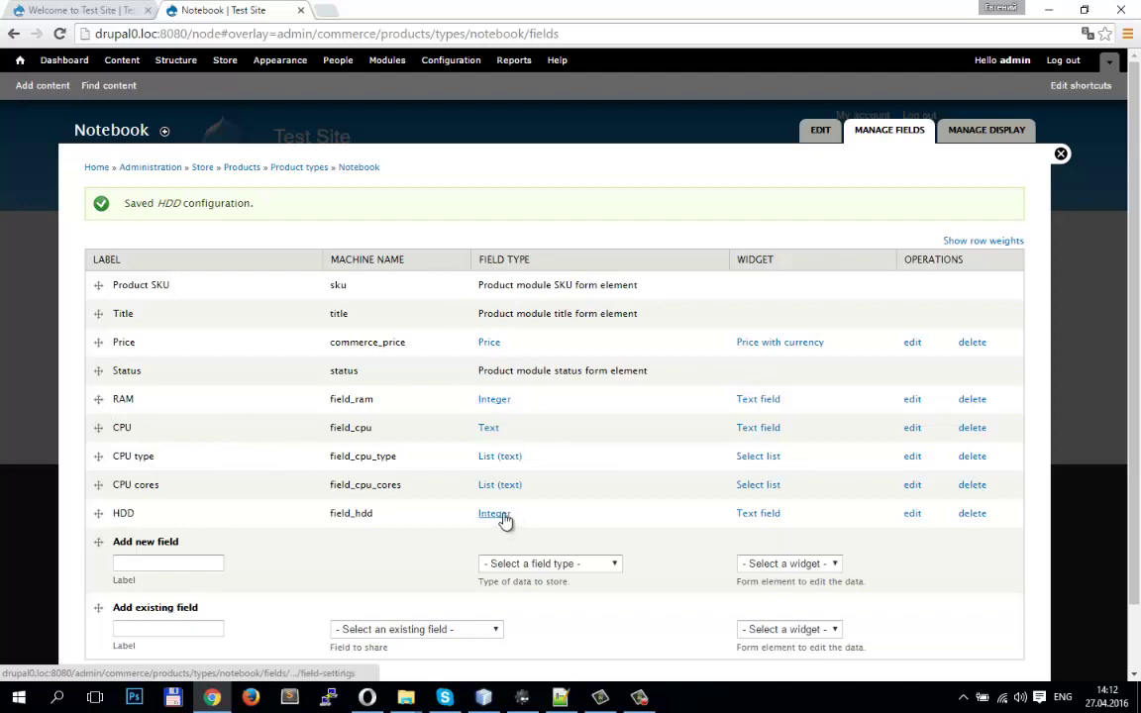
Check the available field types without choosing one, and save the Notebook product type's field list
{"action": "left_click", "coordinate": [538, 563]}
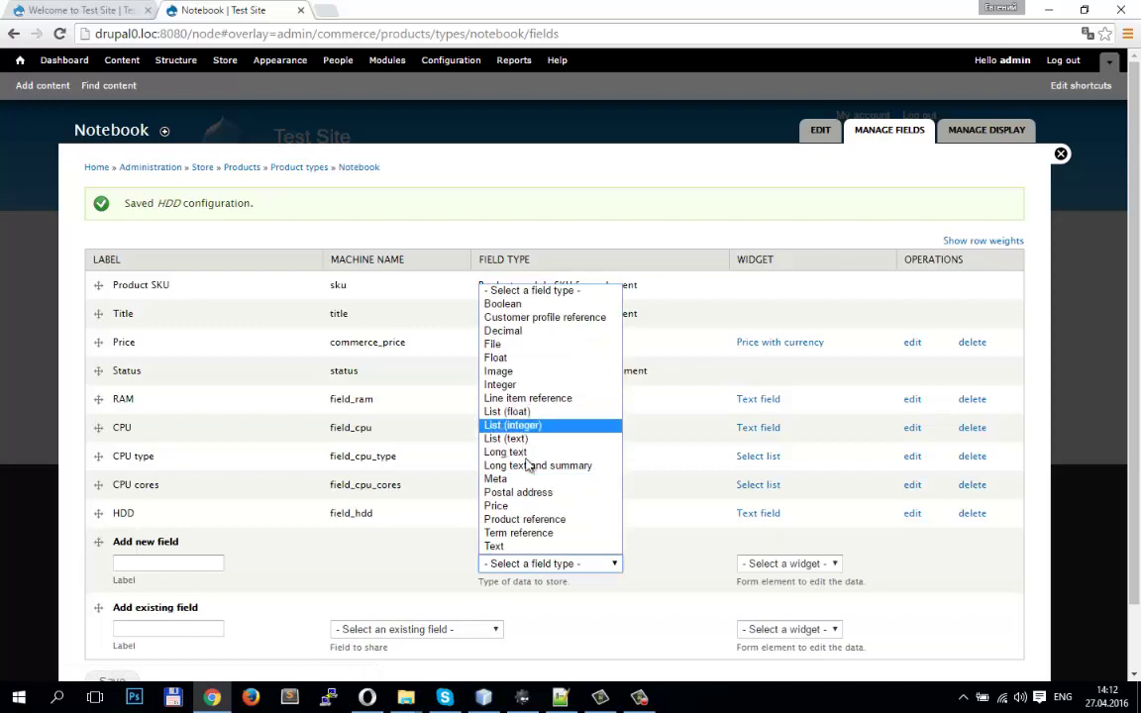
{"action": "left_click", "coordinate": [436, 520]}
{"action": "scroll", "coordinate": [280, 510], "scroll_direction": "down", "scroll_amount": 1}
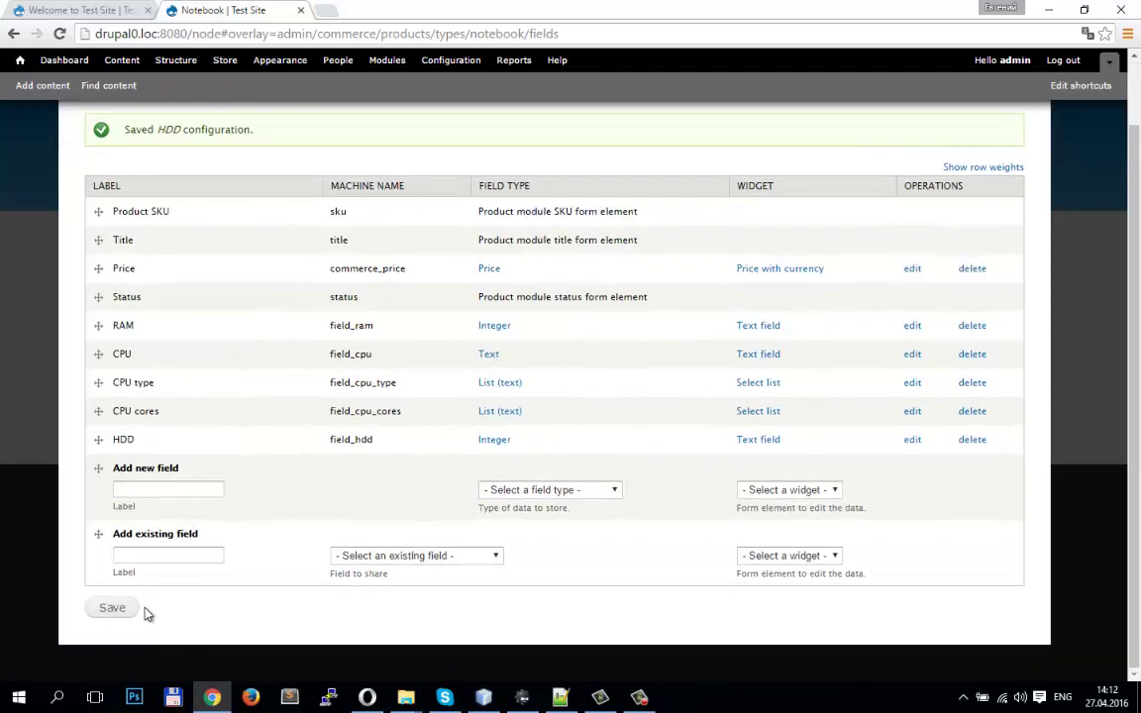
{"action": "left_click", "coordinate": [110, 609]}
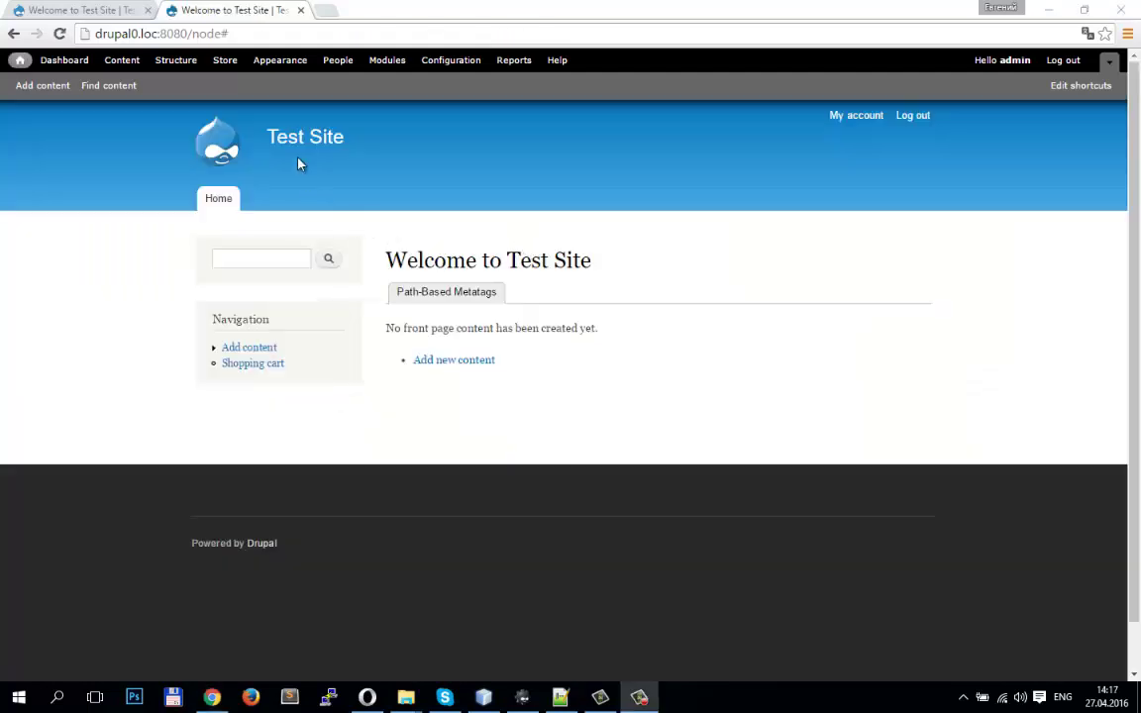
Create a content type named Product Display and save it to continue with adding fields
{"action": "left_click", "coordinate": [186, 64]}
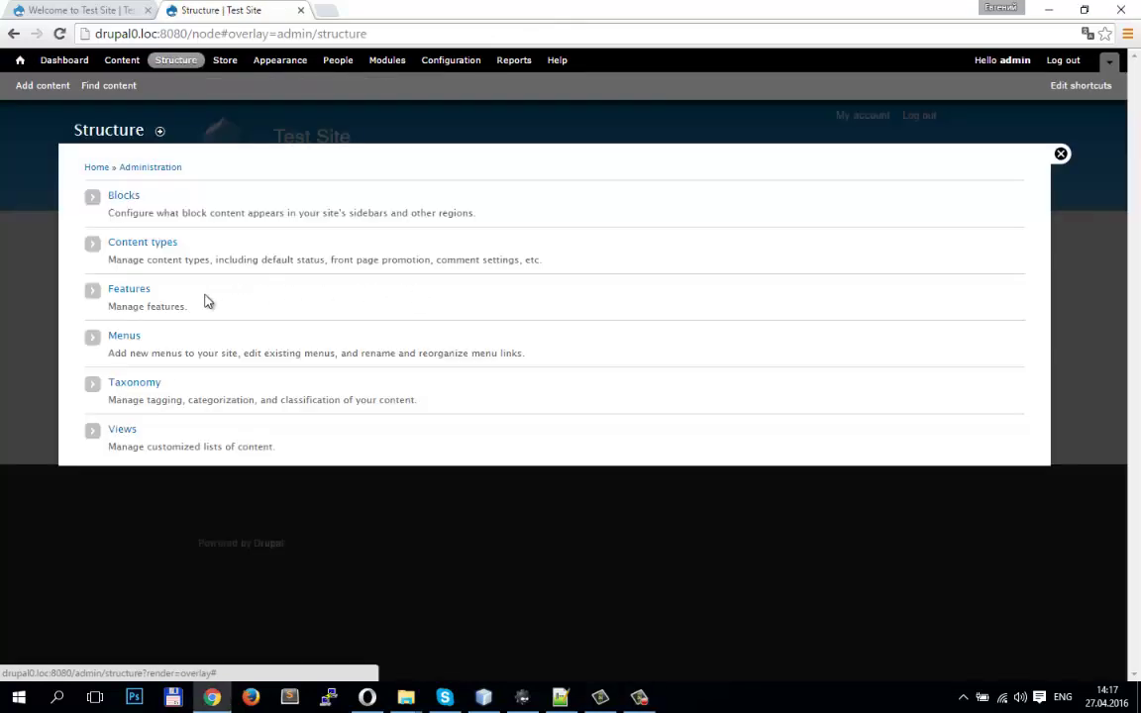
{"action": "left_click", "coordinate": [135, 244]}
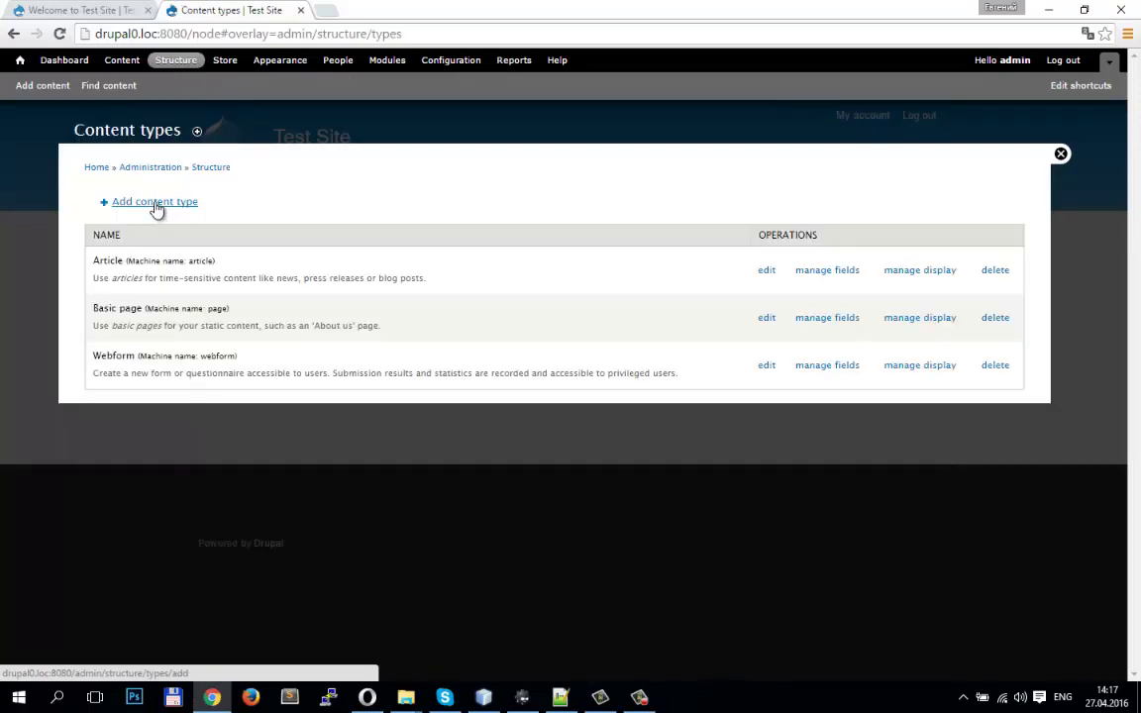
{"action": "left_click", "coordinate": [153, 203]}
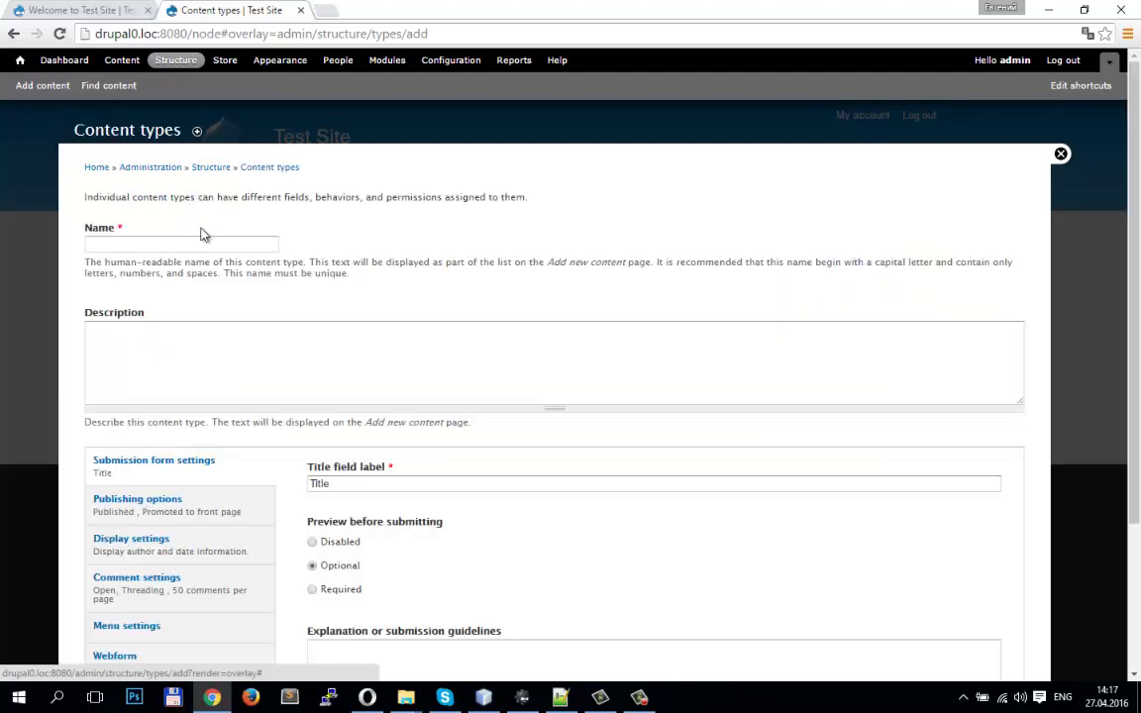
{"action": "left_click", "coordinate": [201, 245]}
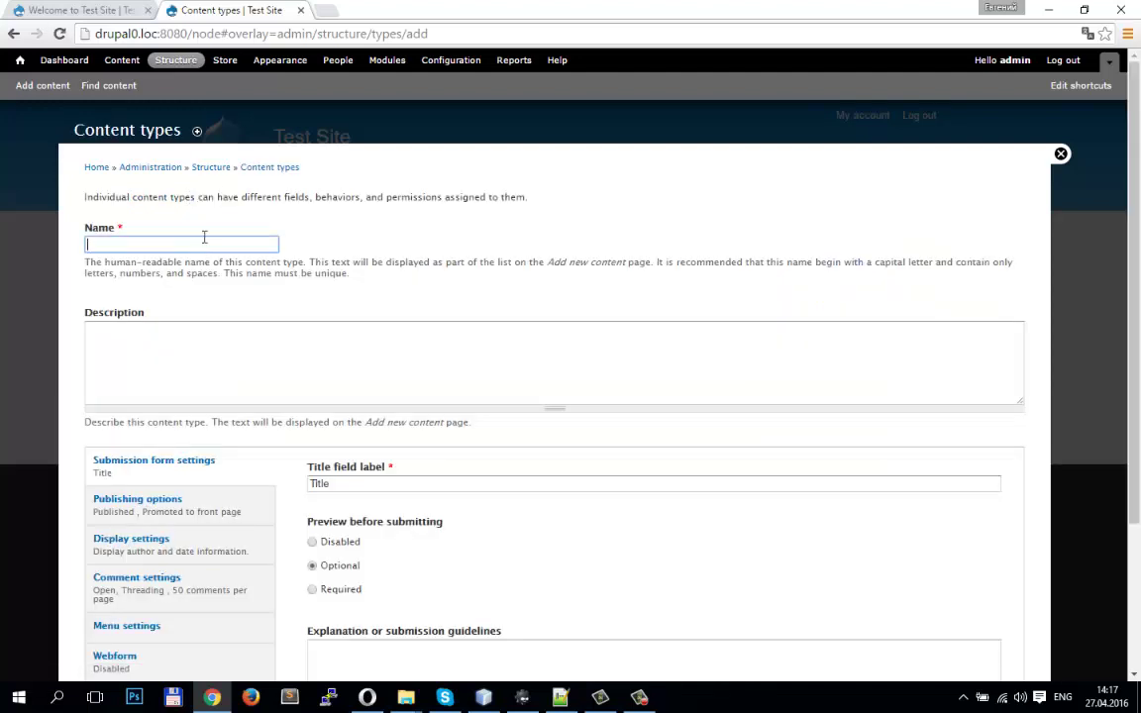
{"action": "type", "text": "P"}
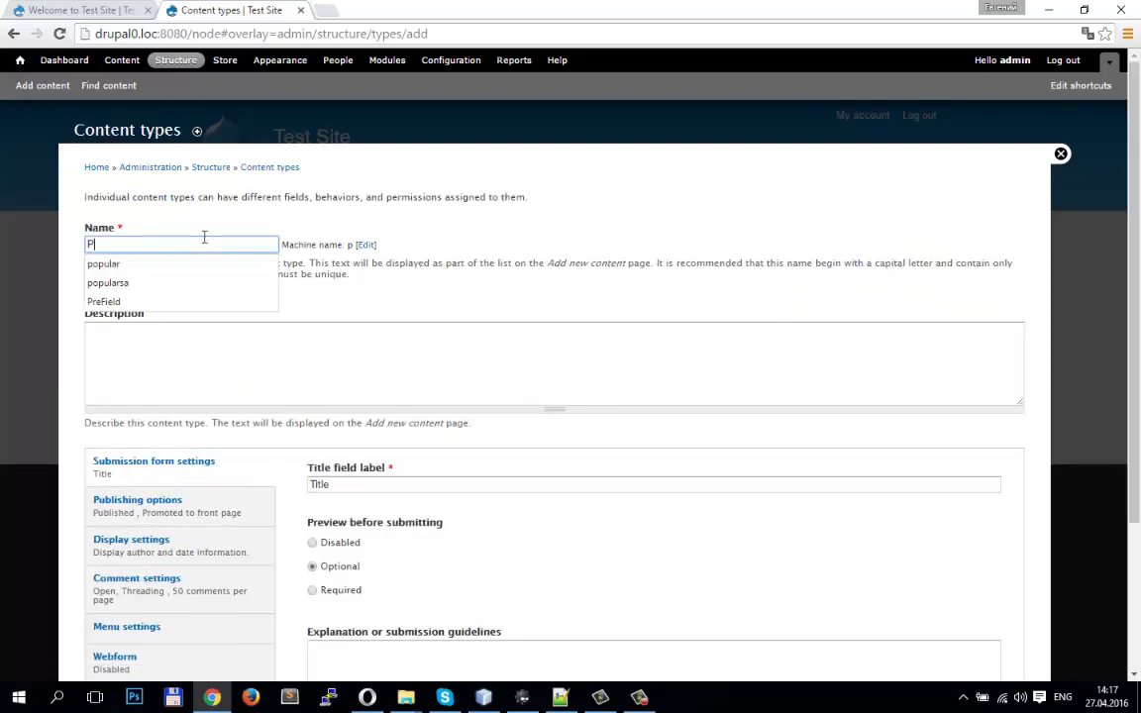
{"action": "type", "text": "roduct"}
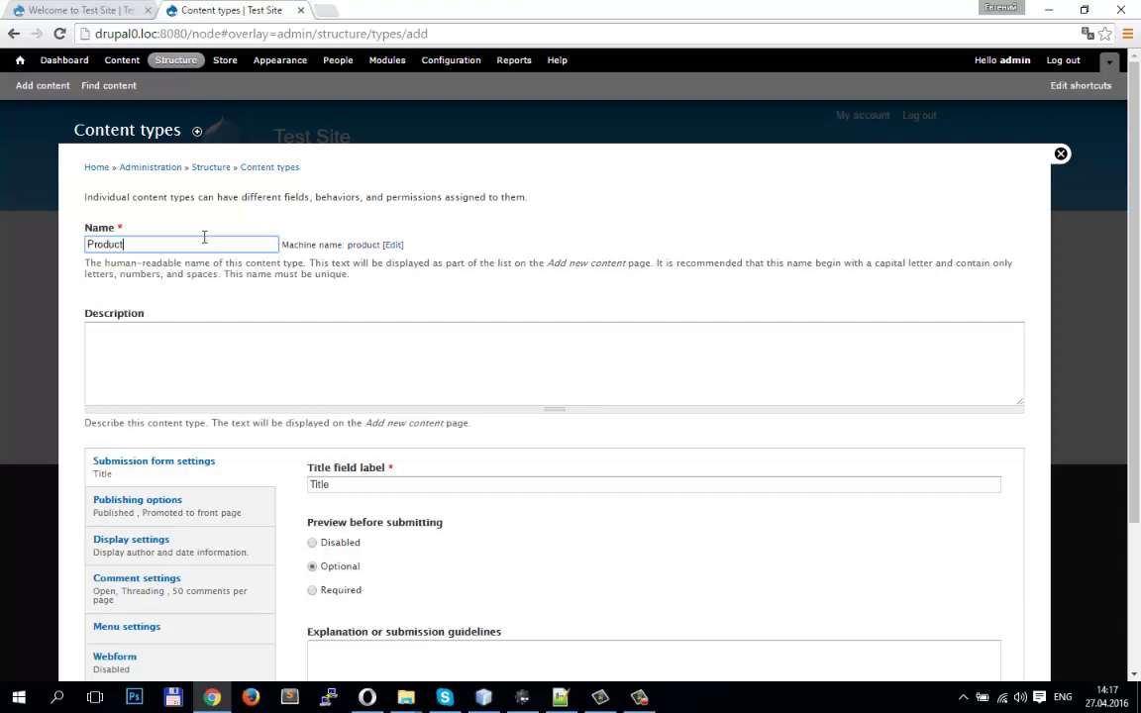
{"action": "type", "text": " Display"}
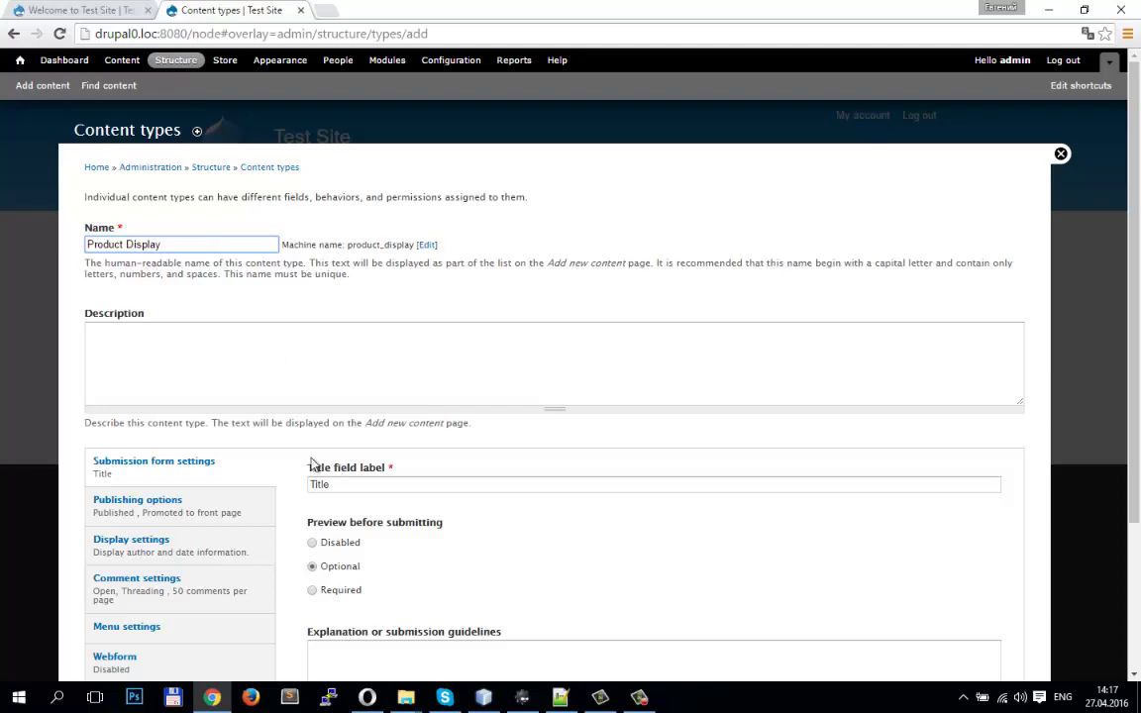
{"action": "scroll", "coordinate": [254, 581], "scroll_direction": "down", "scroll_amount": 3}
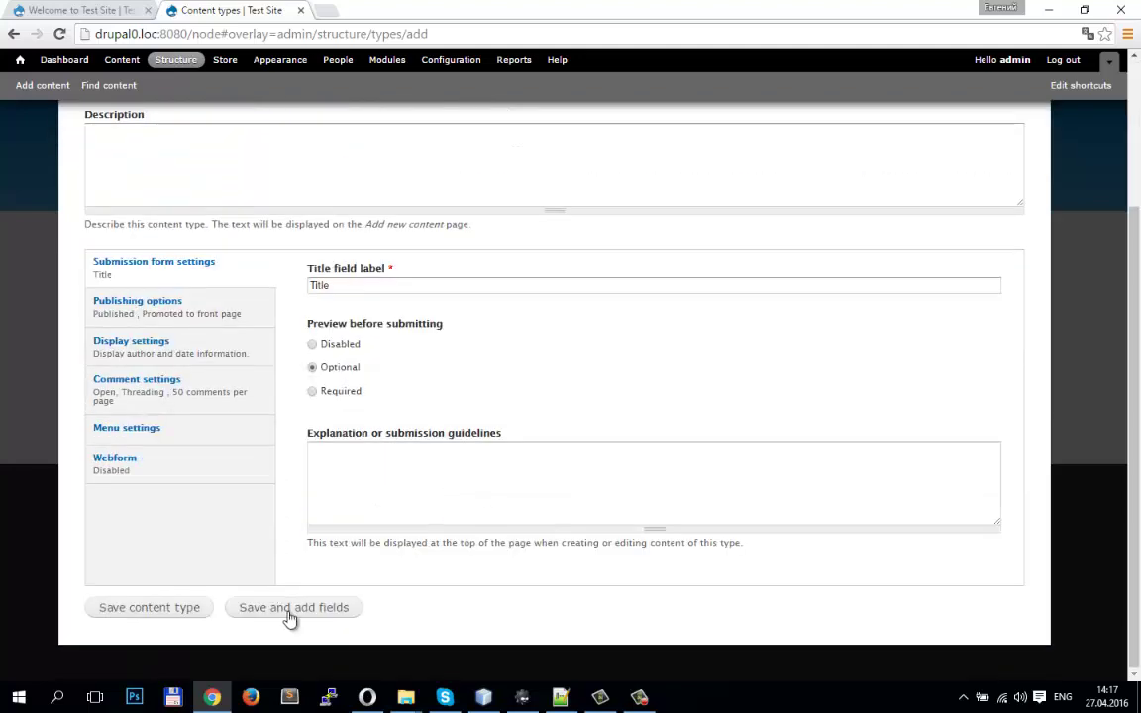
{"action": "left_click", "coordinate": [288, 610]}
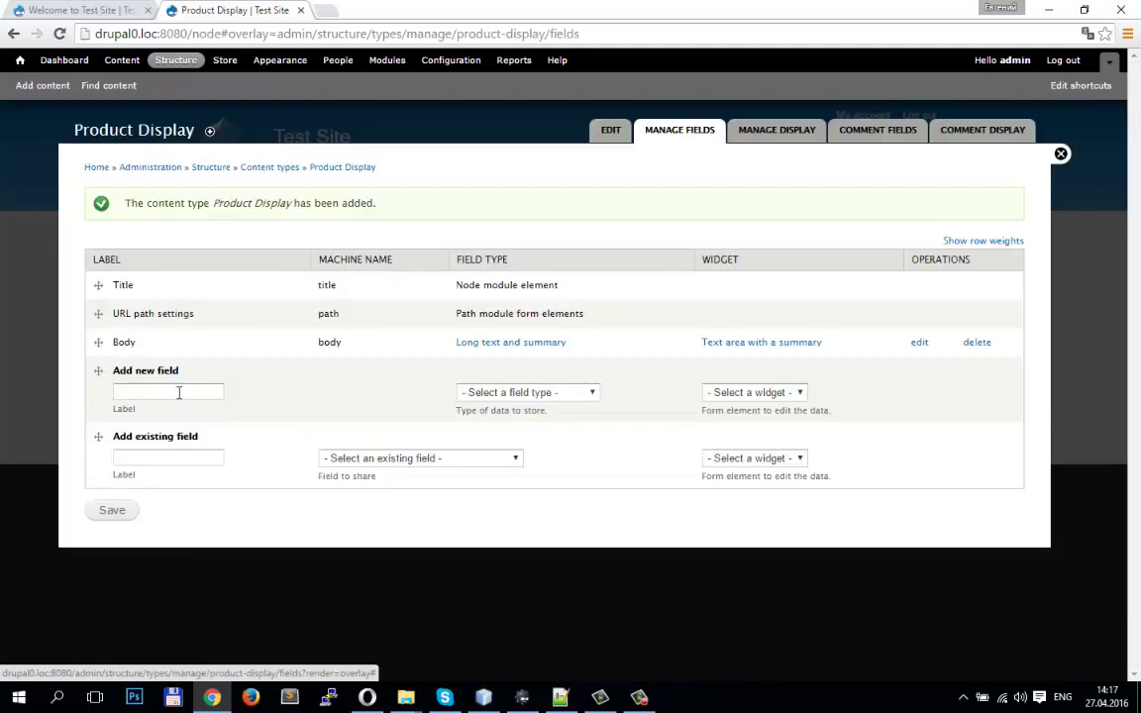
Add a new field labelled product reference to the Product Display content type, using the Line item reference field type
{"action": "left_click", "coordinate": [179, 392]}
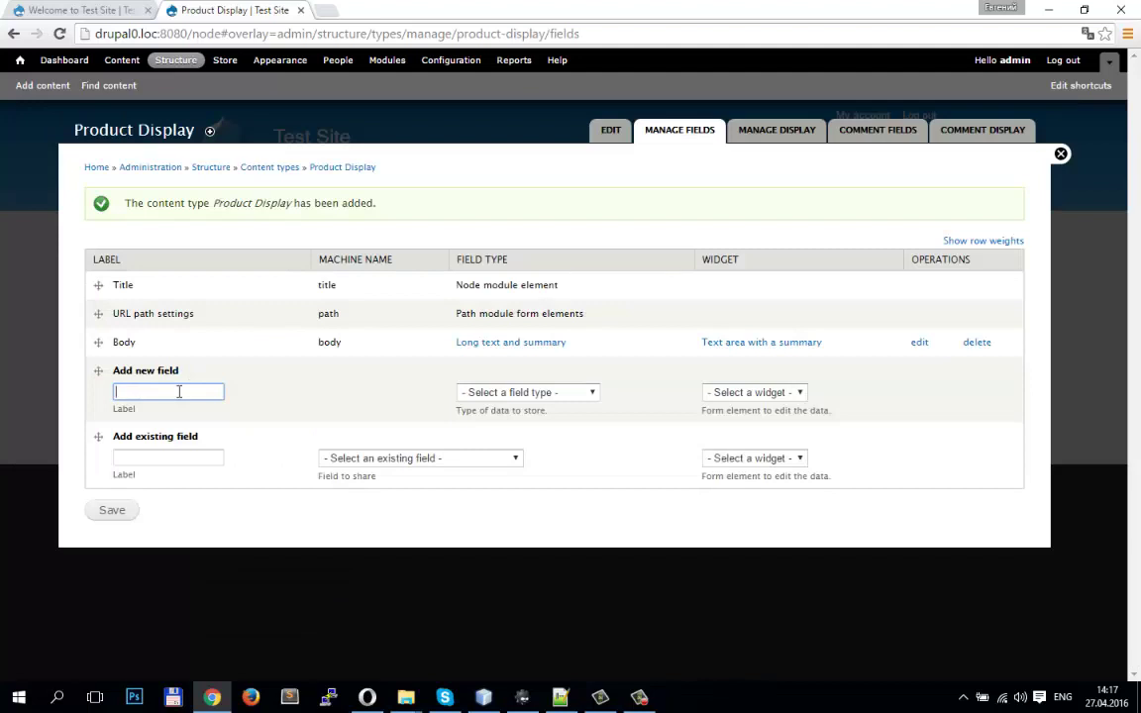
{"action": "type", "text": "product "}
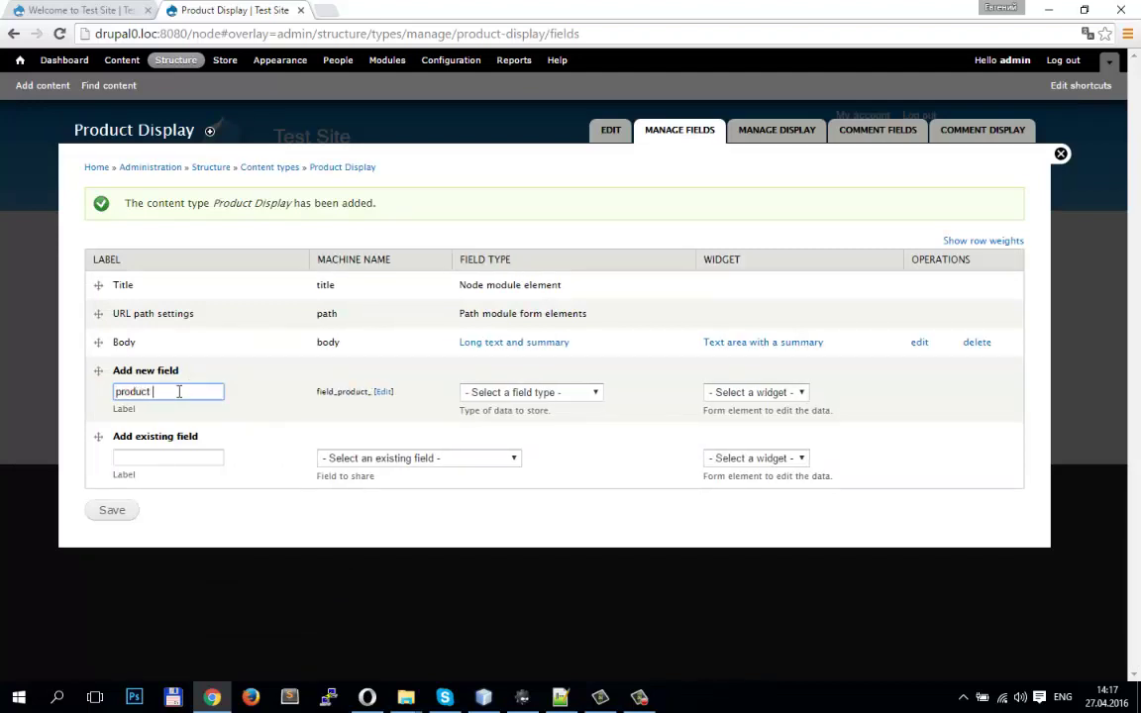
{"action": "type", "text": "reference"}
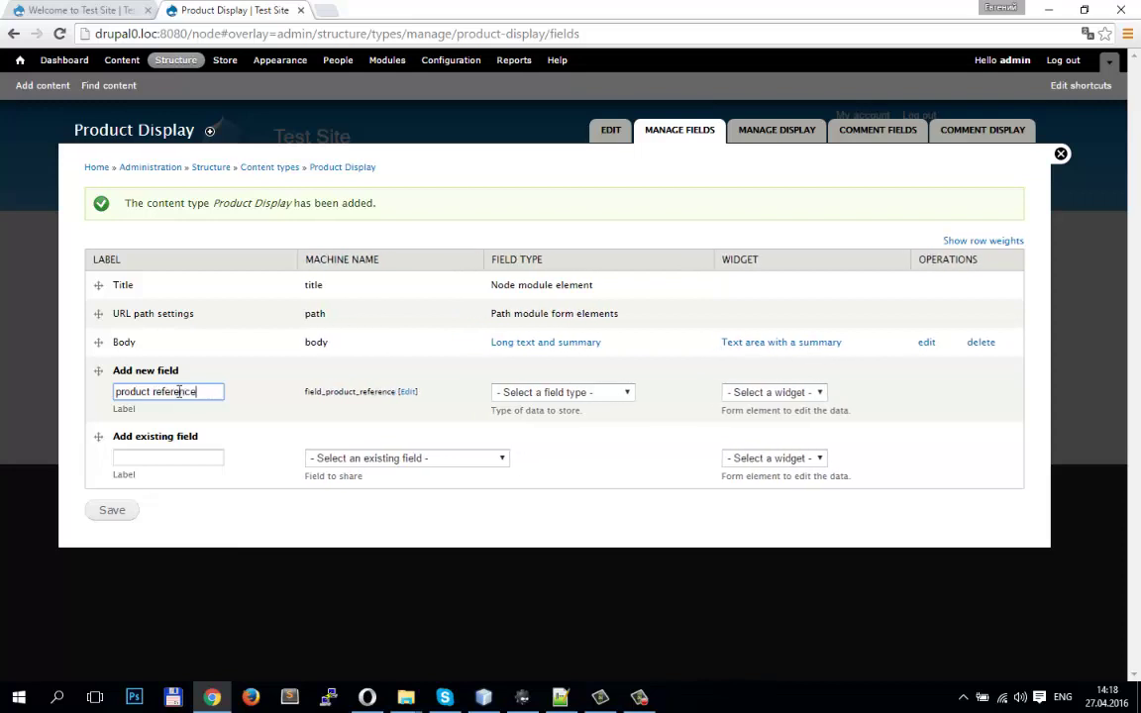
{"action": "left_click", "coordinate": [555, 392]}
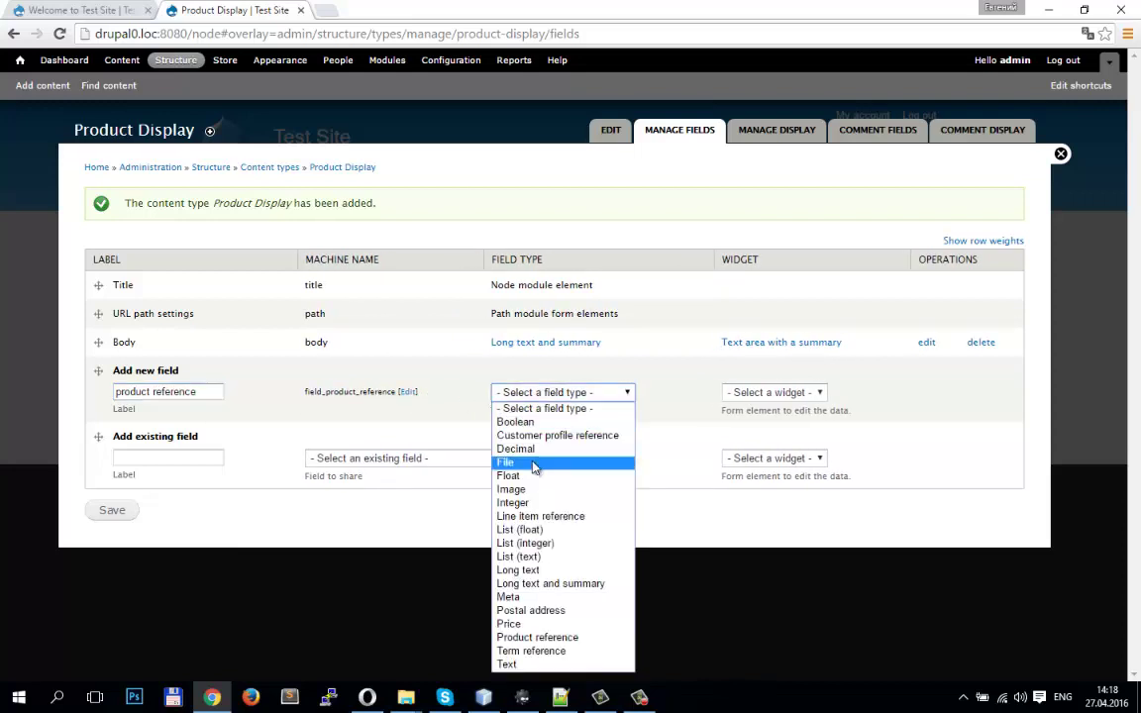
{"action": "left_click", "coordinate": [552, 522]}
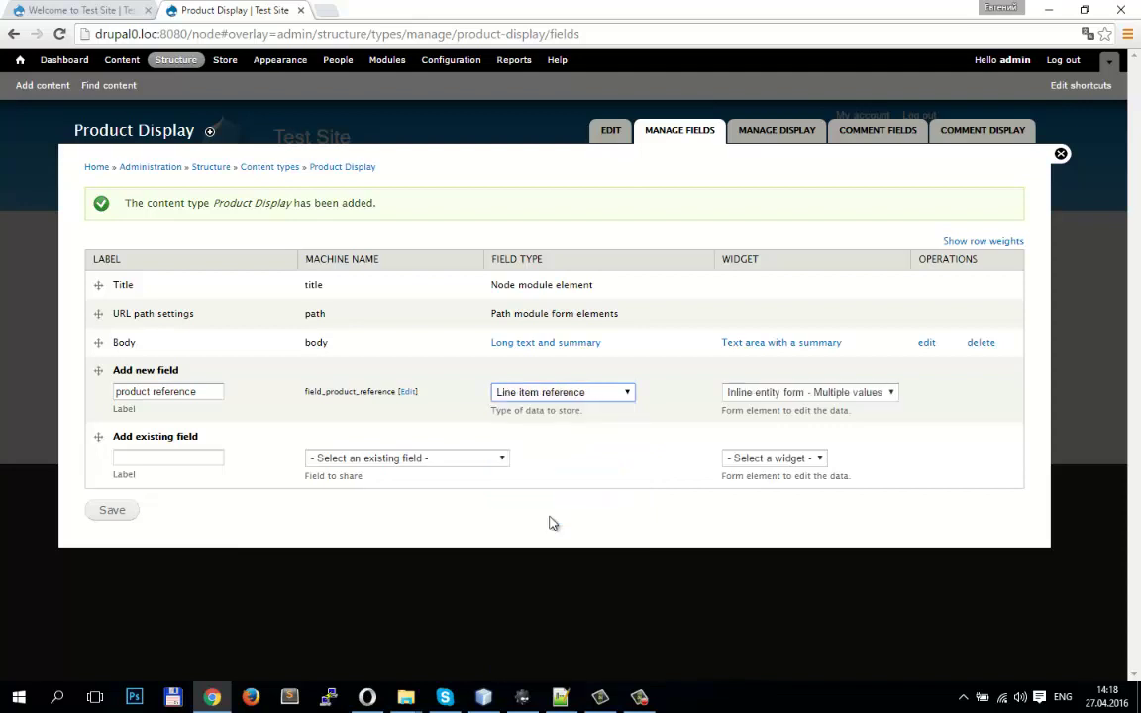
{"action": "left_click", "coordinate": [105, 513]}
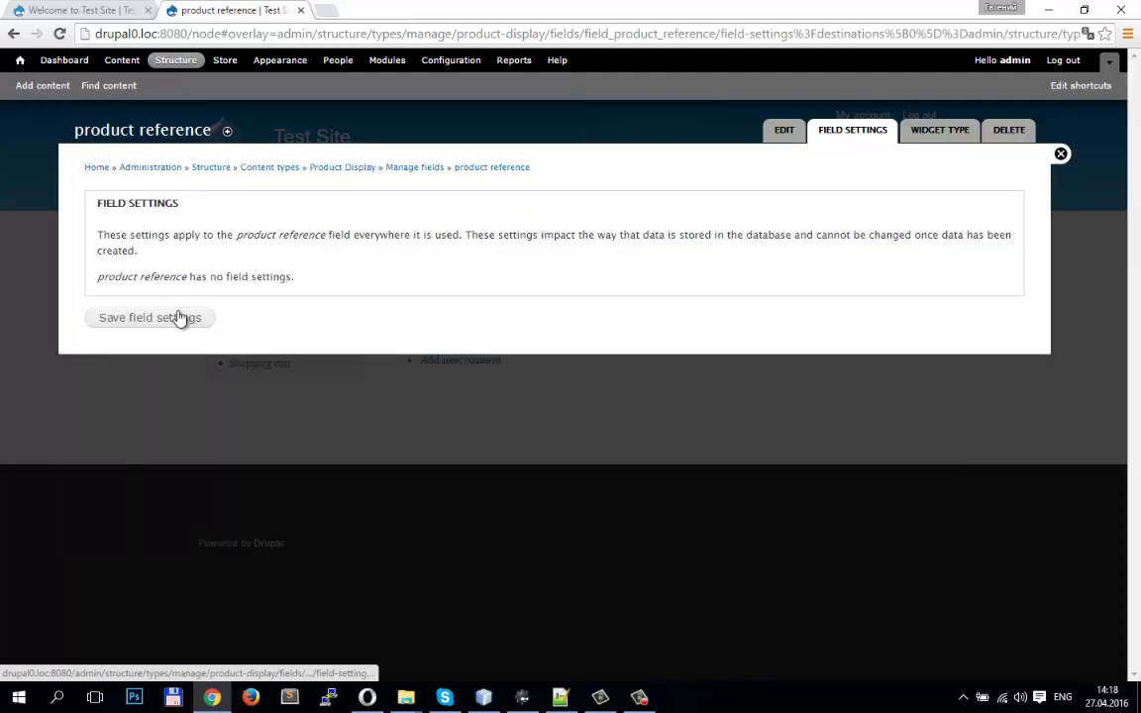
Save the product reference field's settings, keeping the default inline entity form options and one allowed value
{"action": "left_click", "coordinate": [179, 317]}
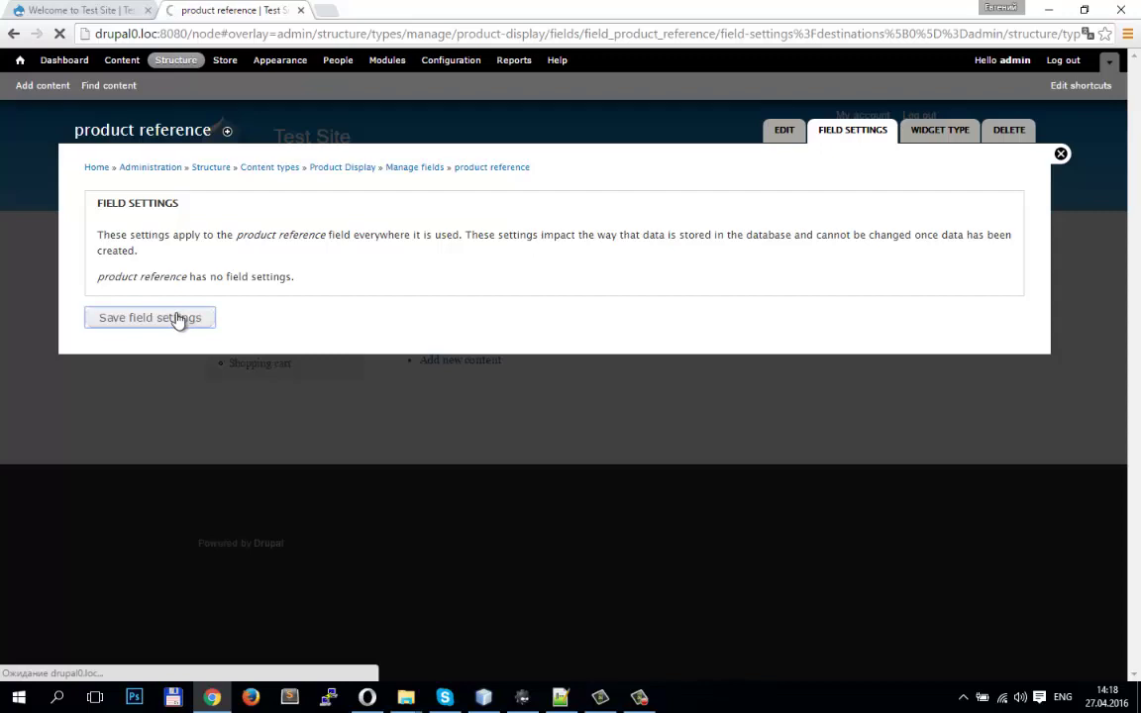
{"action": "scroll", "coordinate": [185, 406], "scroll_direction": "down", "scroll_amount": 4}
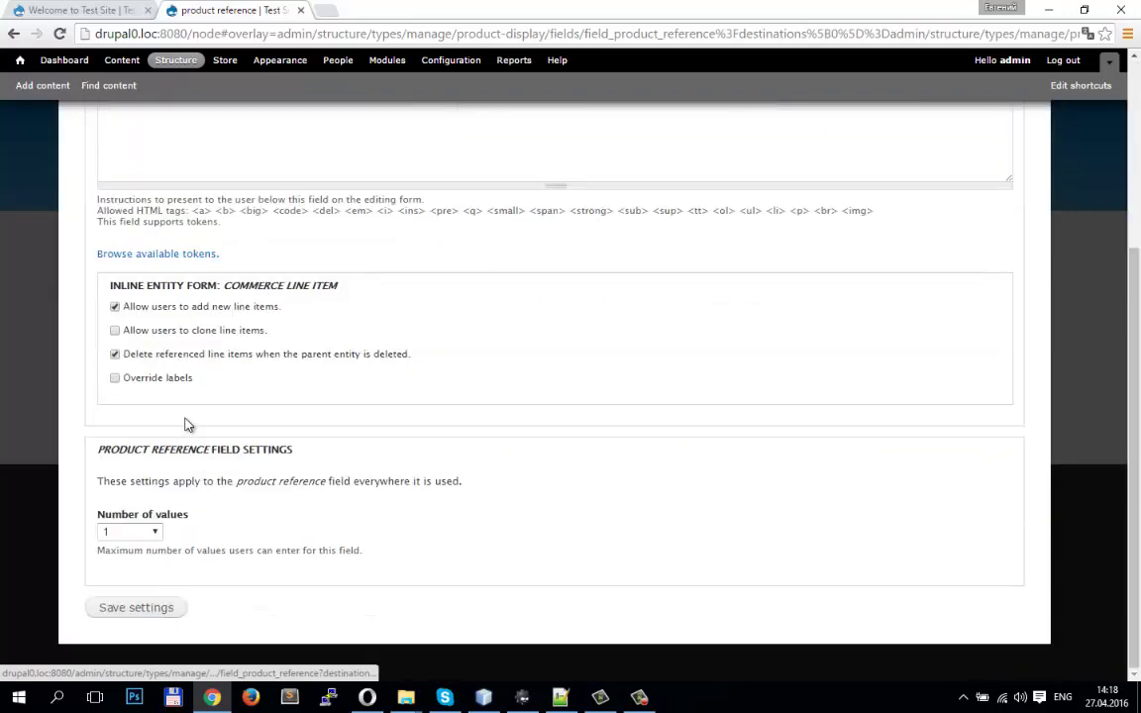
{"action": "left_click", "coordinate": [151, 609]}
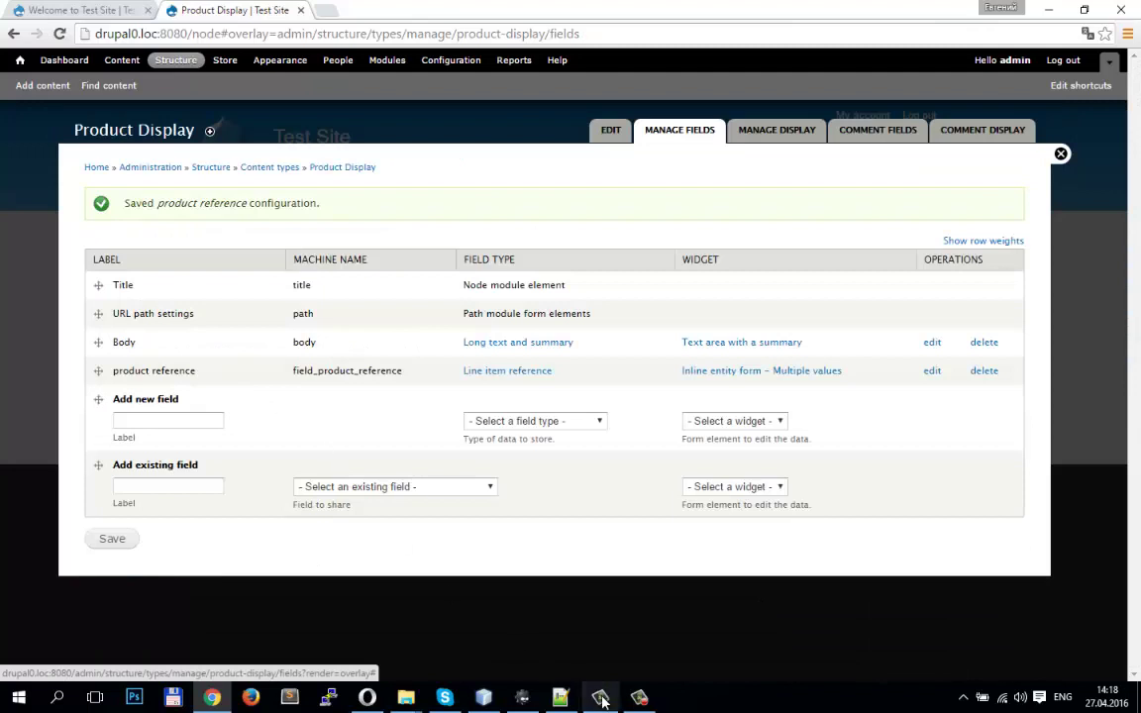
Add an Image field labelled image with machine name field_img to Product Display, and save the content type's field list
{"action": "left_click", "coordinate": [192, 417]}
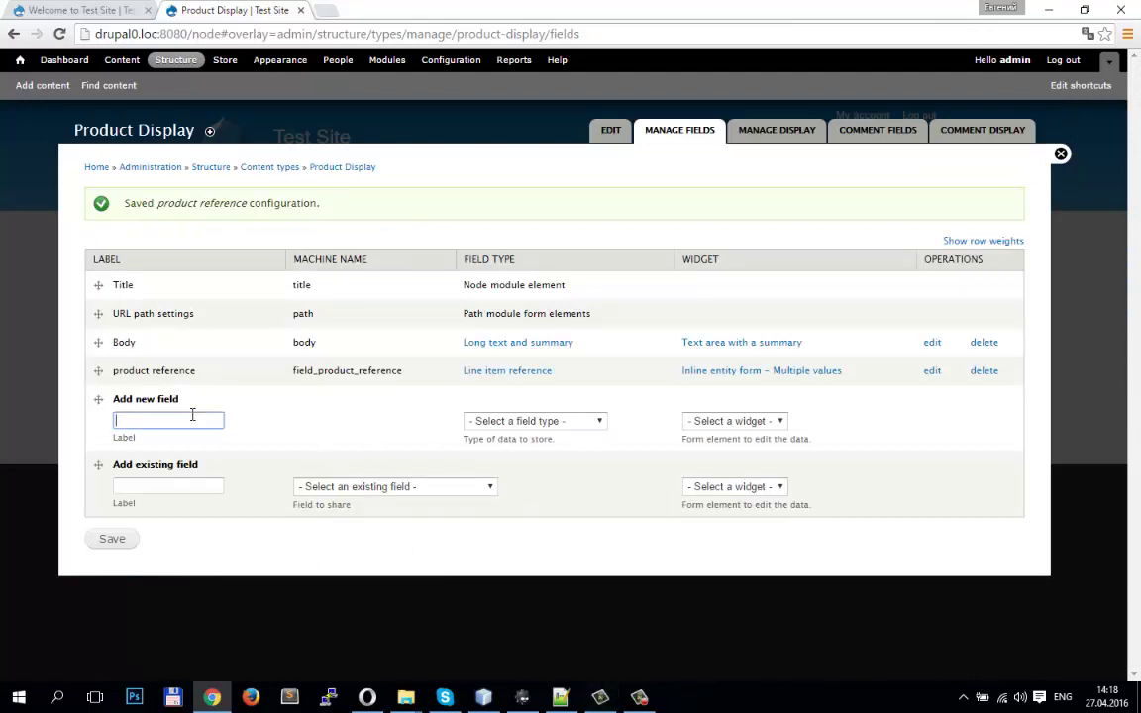
{"action": "type", "text": "image"}
{"action": "left_click", "coordinate": [357, 422]}
{"action": "double_click", "coordinate": [317, 421]}
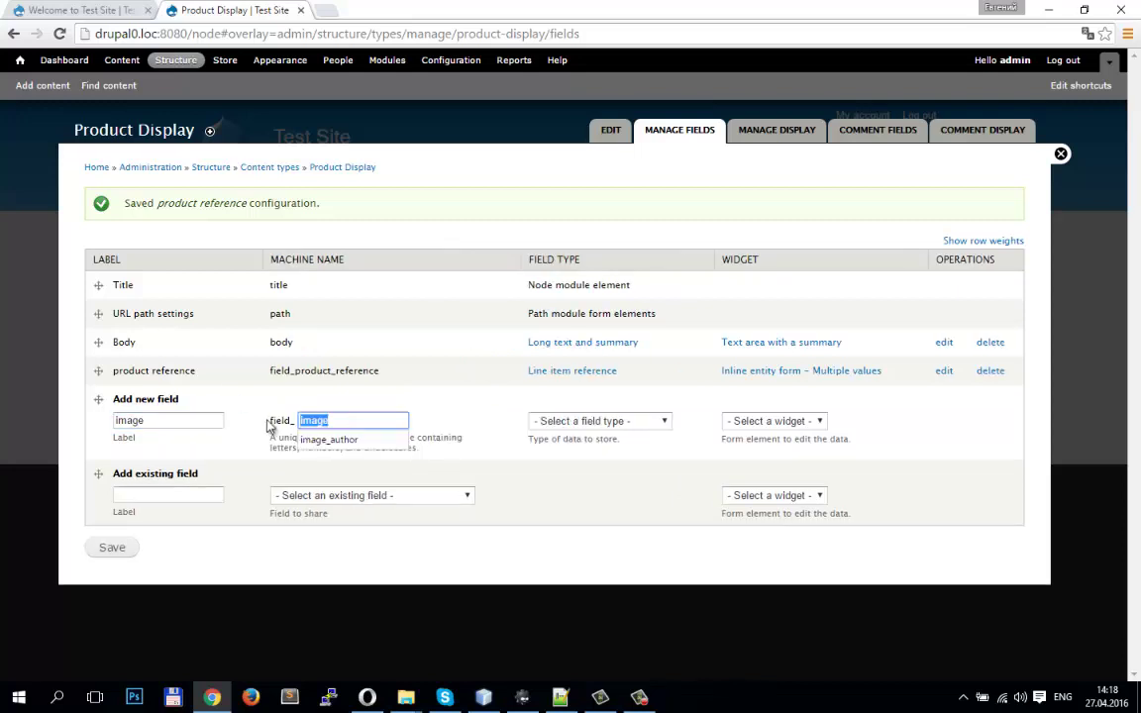
{"action": "type", "text": "img"}
{"action": "left_click", "coordinate": [540, 423]}
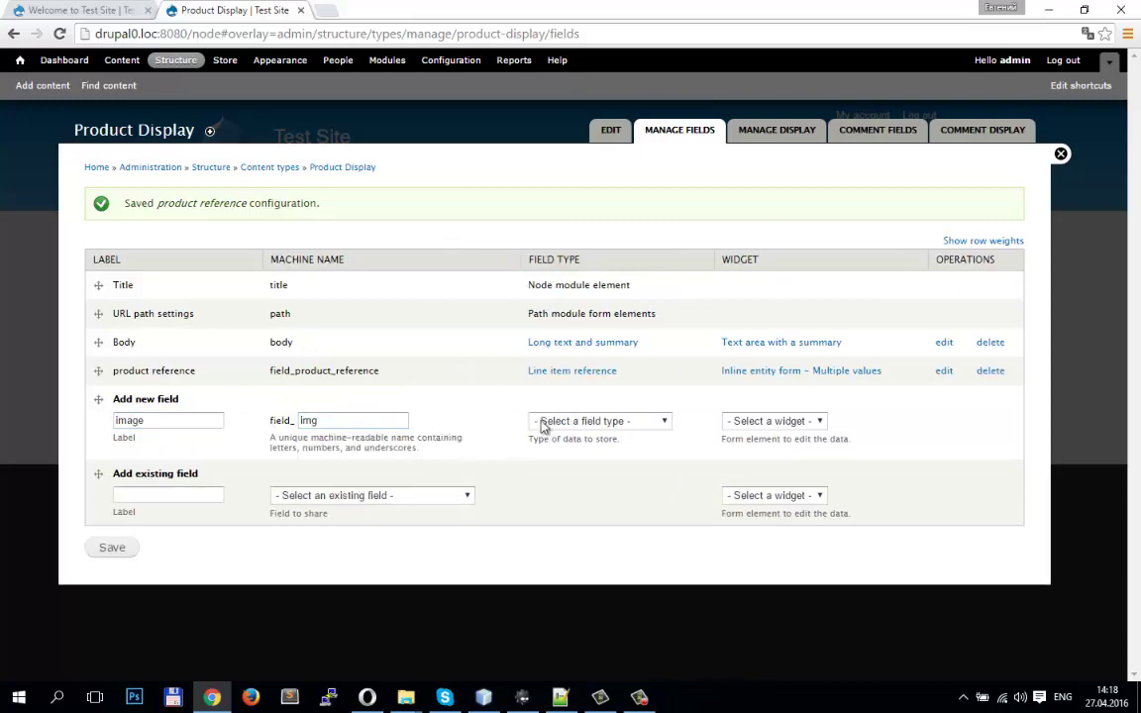
{"action": "left_click", "coordinate": [548, 228]}
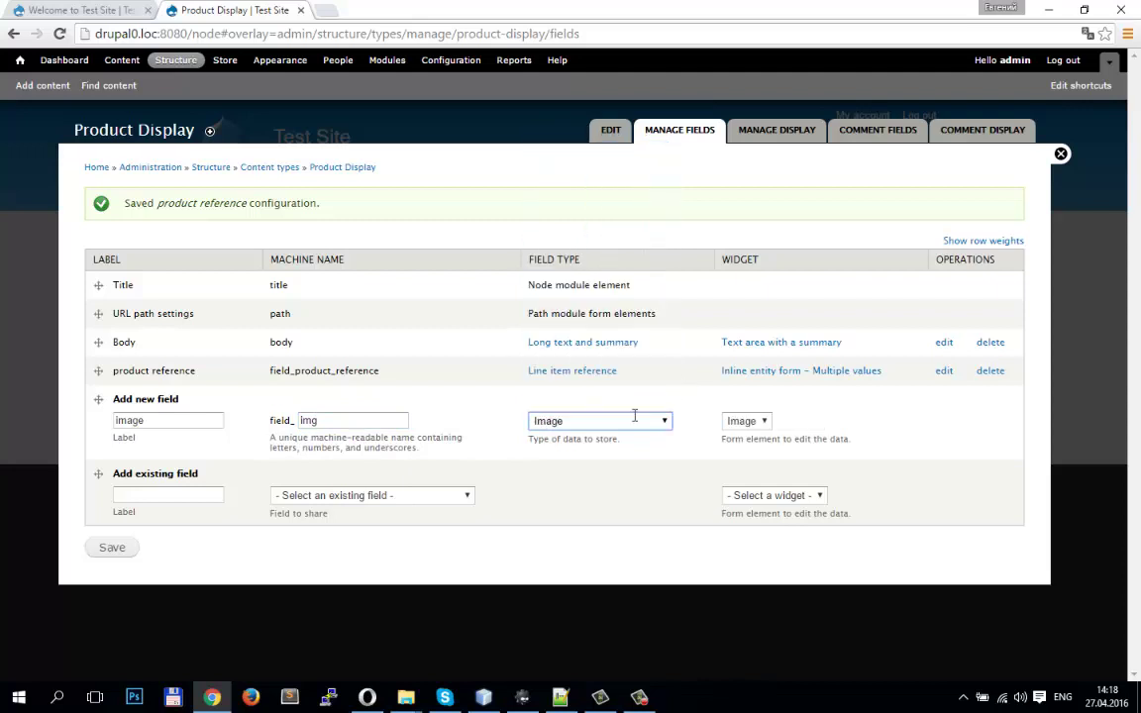
{"action": "left_click", "coordinate": [134, 548]}
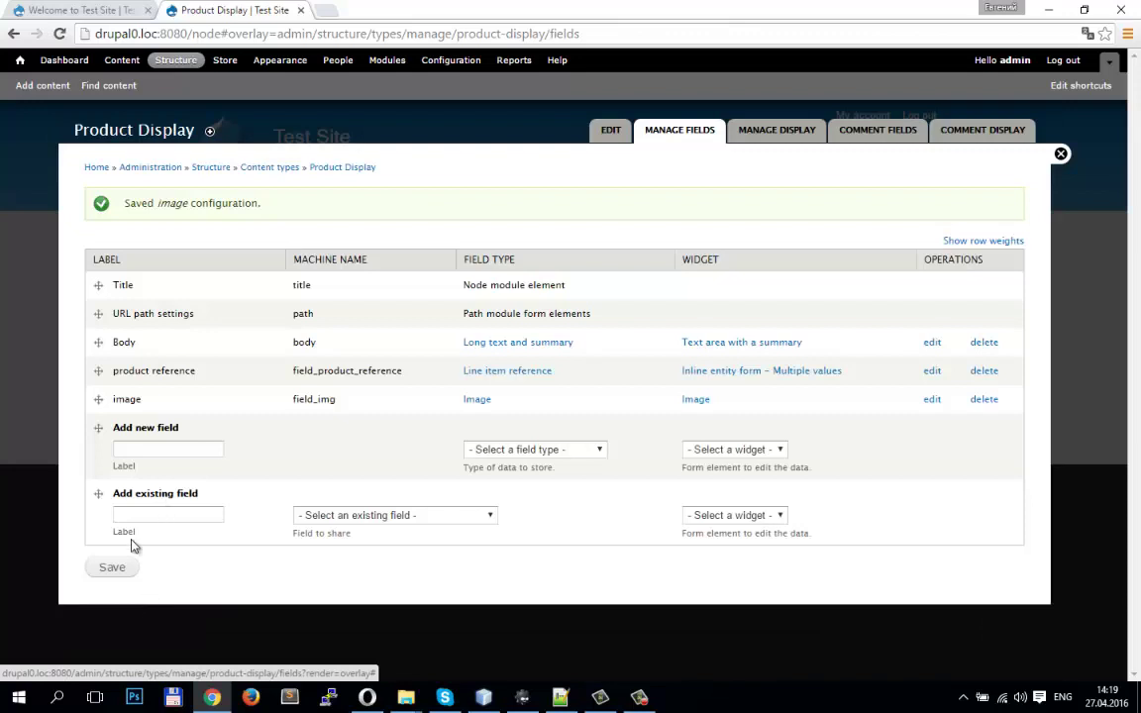
{"action": "left_click", "coordinate": [112, 568]}
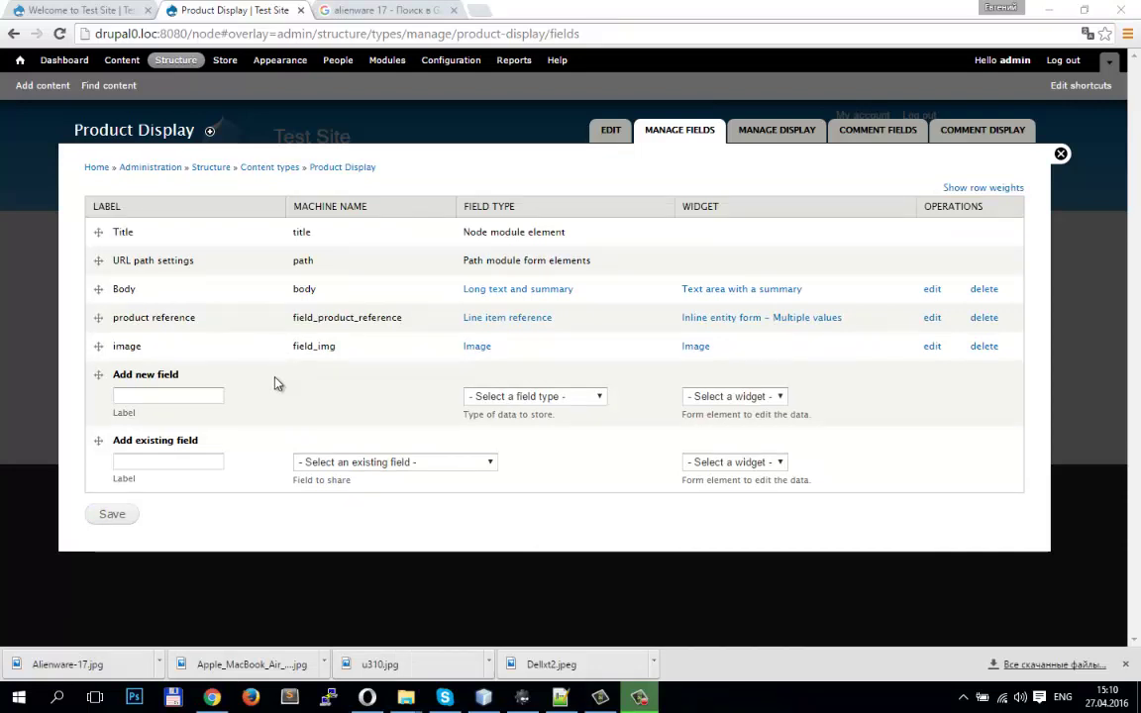
Open the store's product list and look over the existing Mac book air product
{"action": "left_click", "coordinate": [227, 60]}
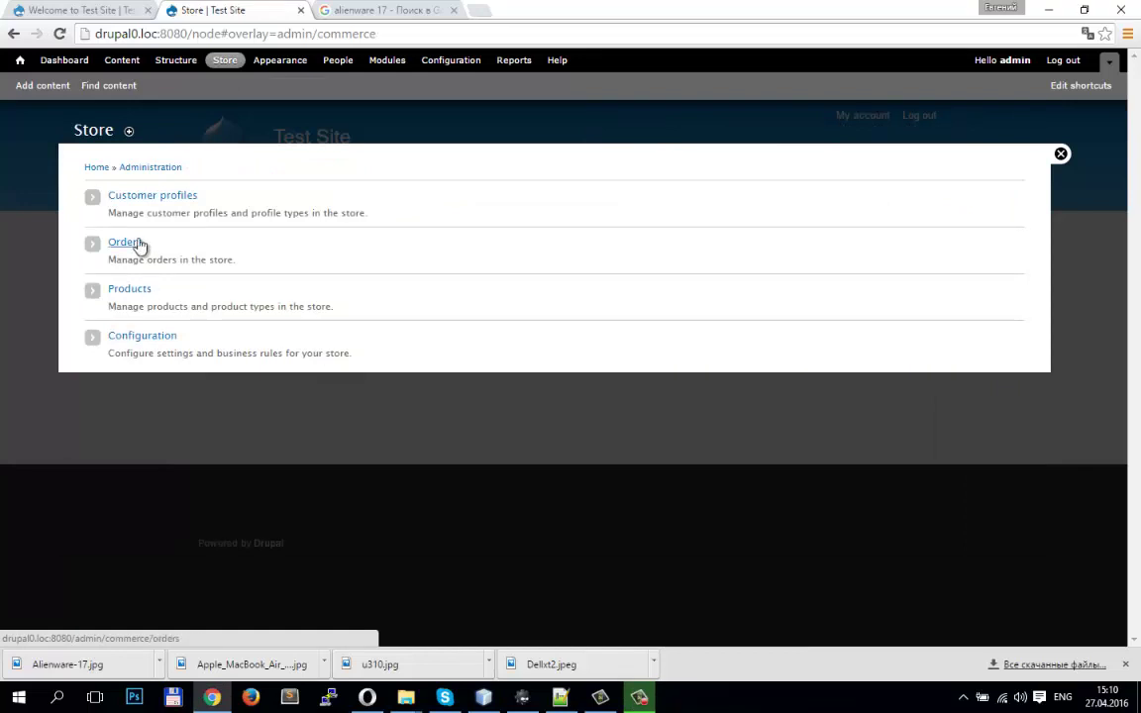
{"action": "left_click", "coordinate": [133, 289]}
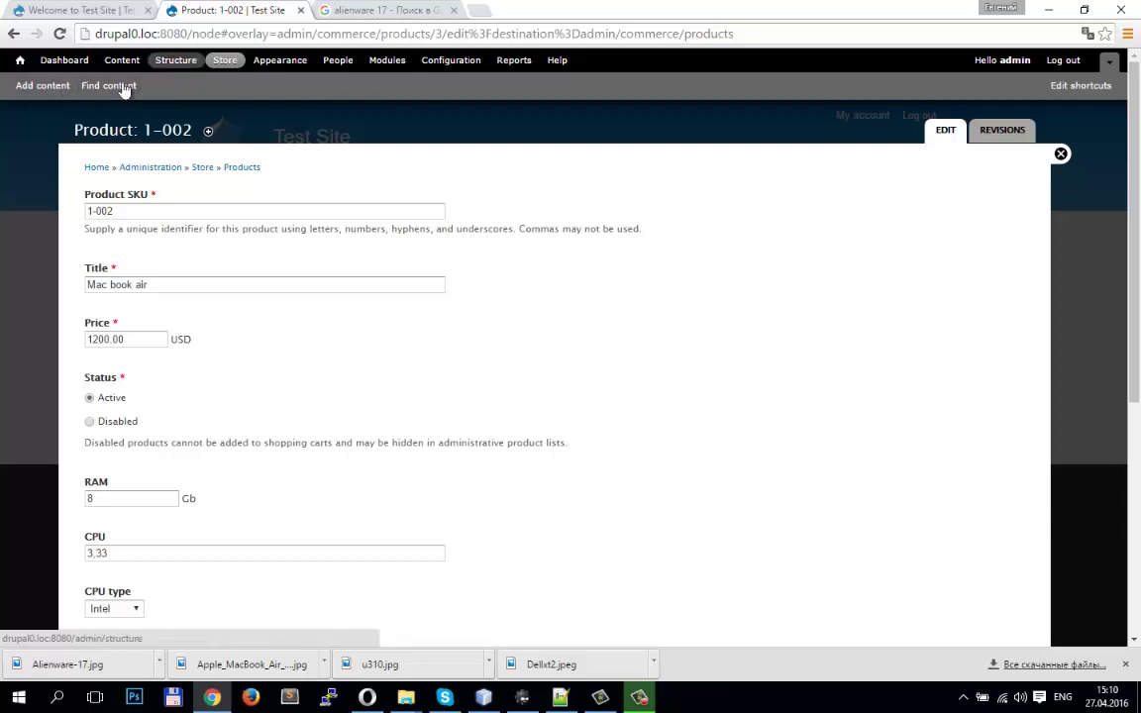
Start a new Product Display content item and title it Mac book air
{"action": "left_click", "coordinate": [45, 88]}
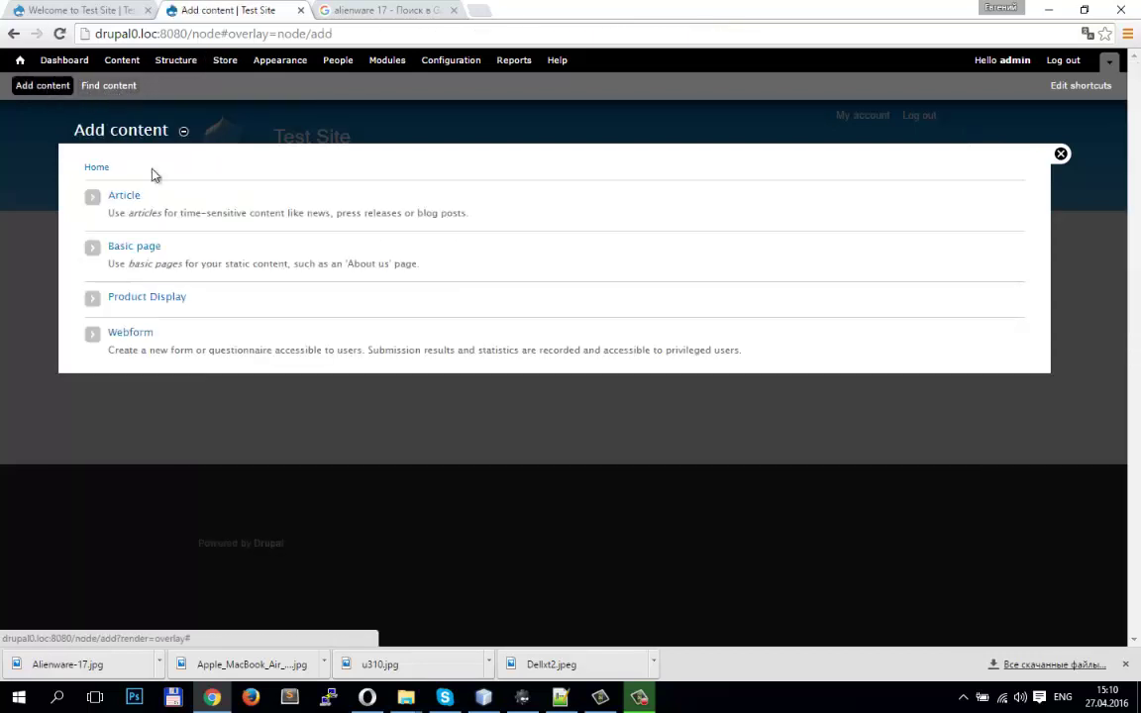
{"action": "left_click", "coordinate": [148, 298]}
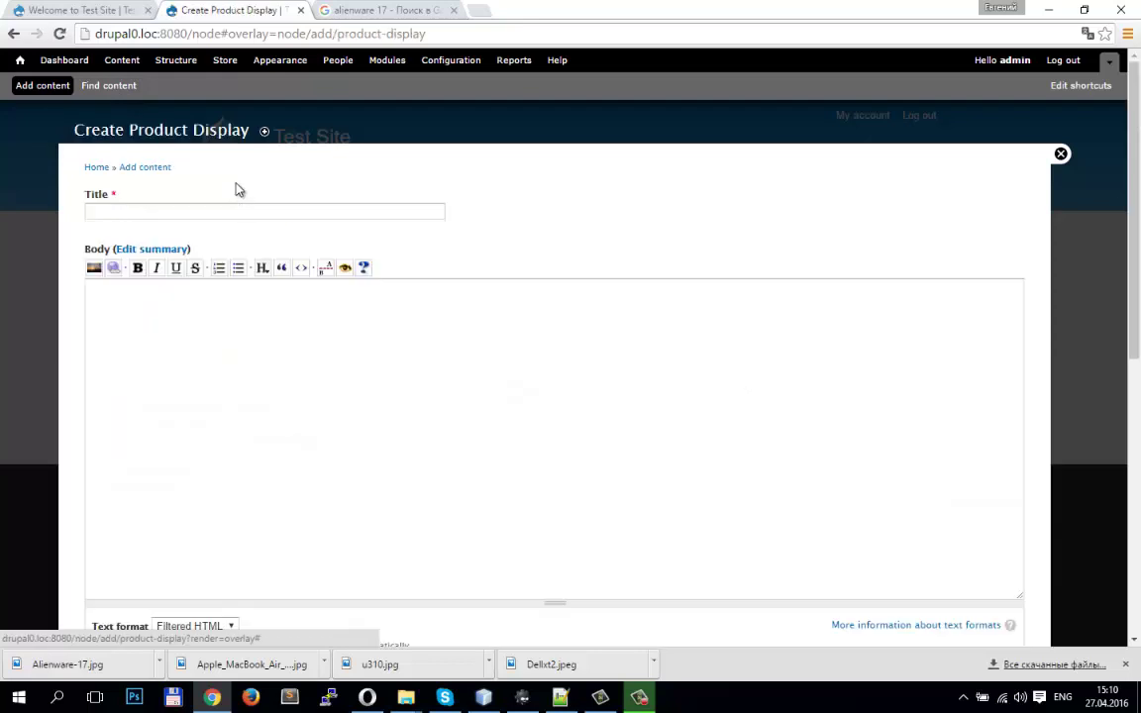
{"action": "left_click", "coordinate": [229, 207]}
{"action": "type", "text": "M"}
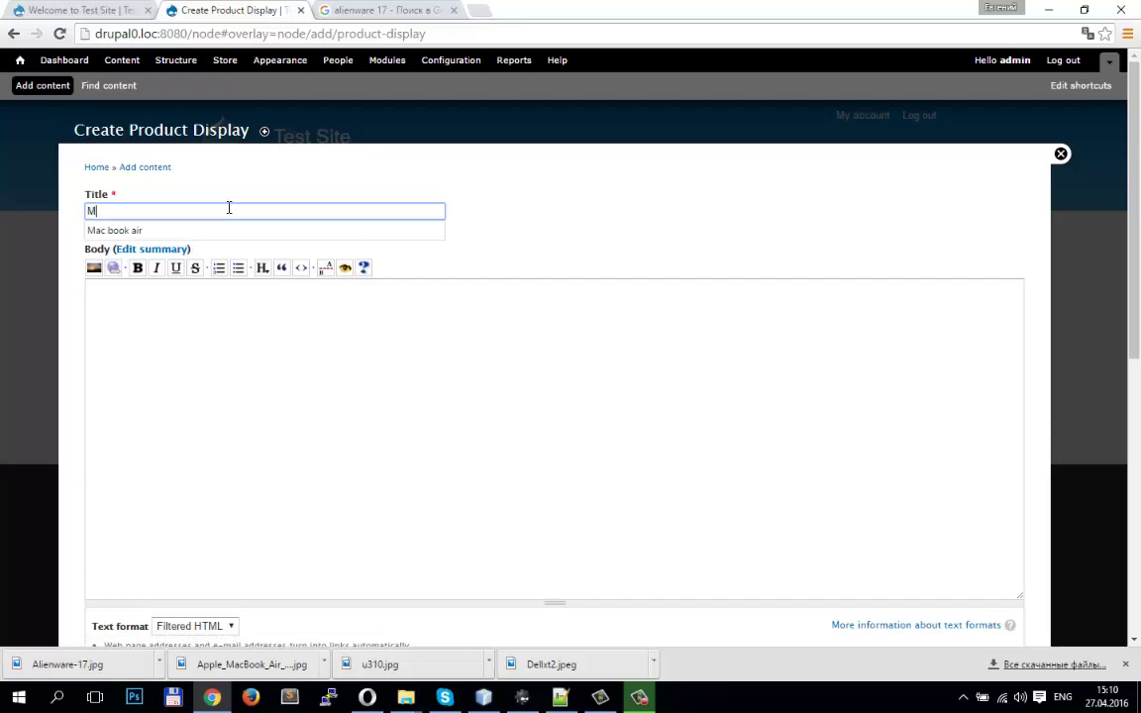
{"action": "type", "text": "ac"}
{"action": "key", "text": "Down"}
{"action": "key", "text": "Return"}
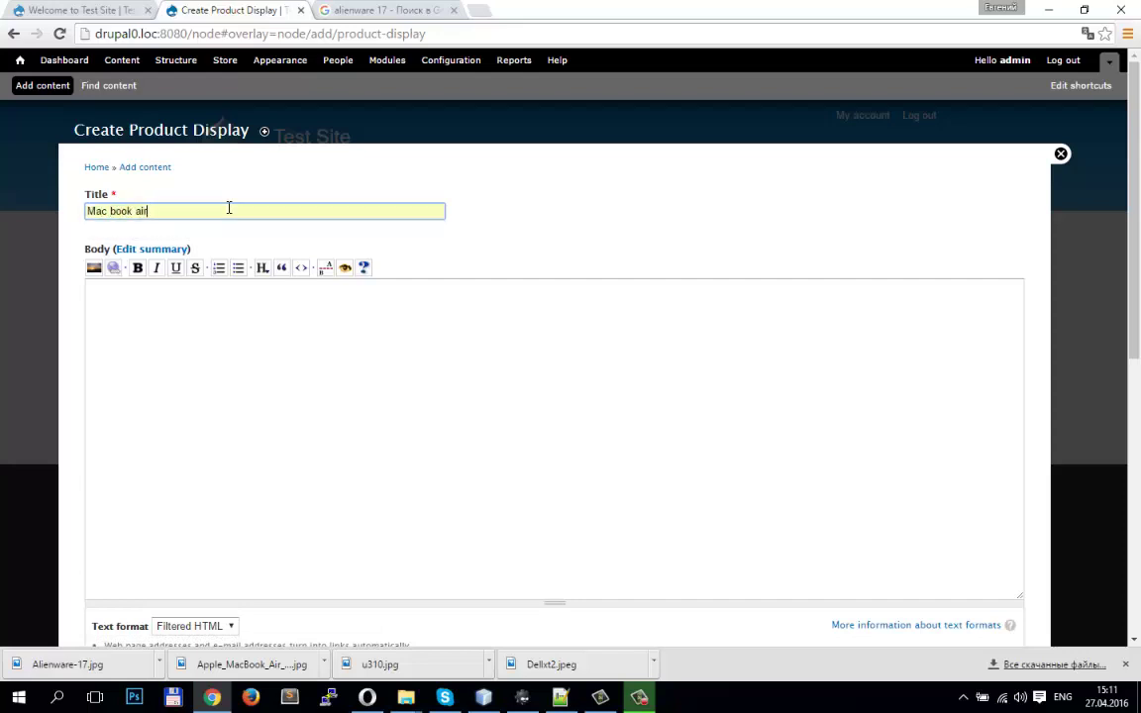
Enter Body as the item's body text and set its text format to Full HTML
{"action": "key", "text": "Tab"}
{"action": "key", "text": "Tab"}
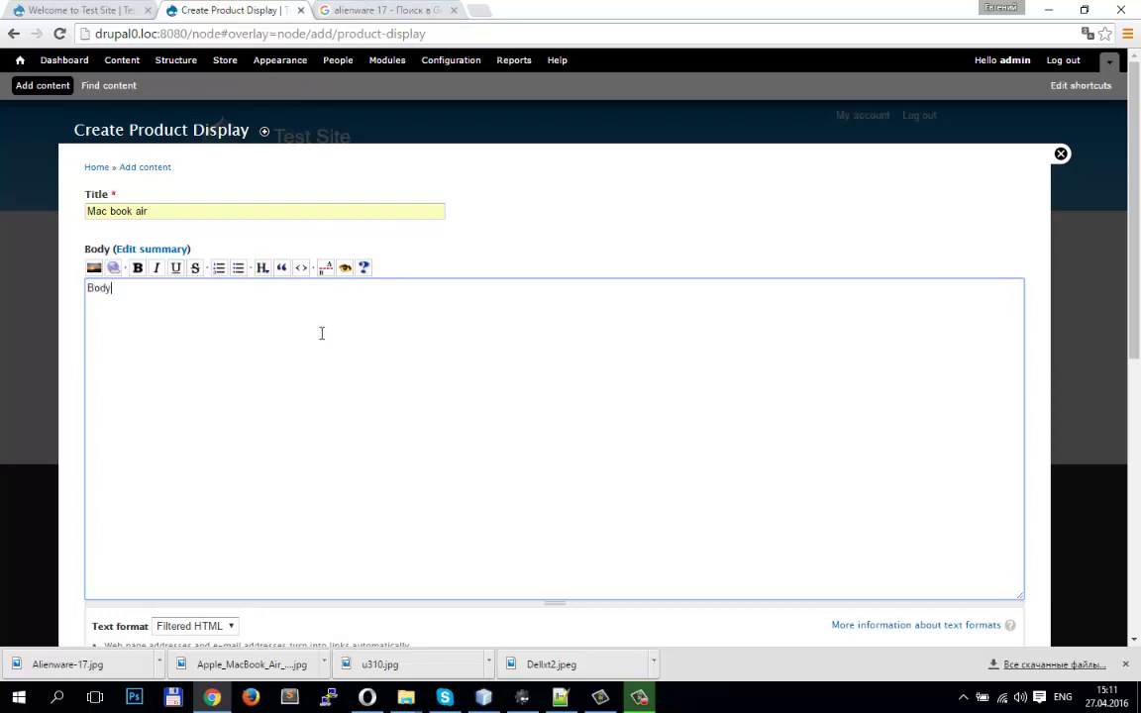
{"action": "key", "text": "ctrl+a"}
{"action": "left_click", "coordinate": [321, 333]}
{"action": "scroll", "coordinate": [414, 575], "scroll_direction": "down", "scroll_amount": 5}
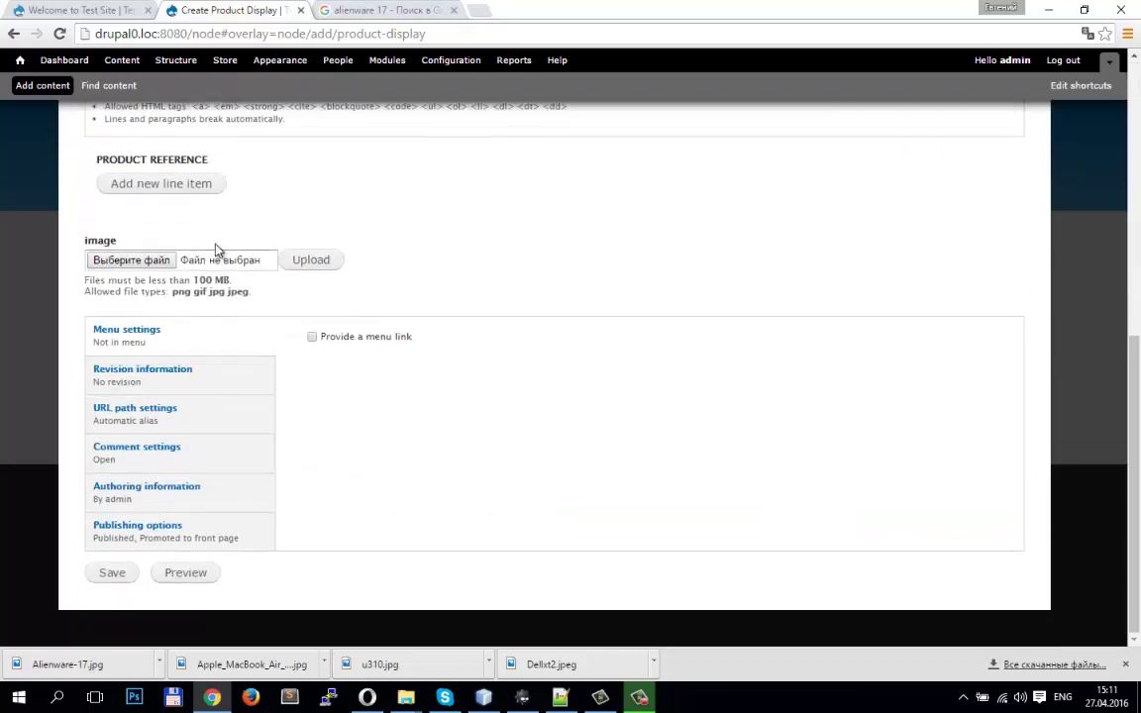
{"action": "scroll", "coordinate": [195, 302], "scroll_direction": "up", "scroll_amount": 2}
{"action": "left_click", "coordinate": [196, 233]}
{"action": "left_click", "coordinate": [168, 260]}
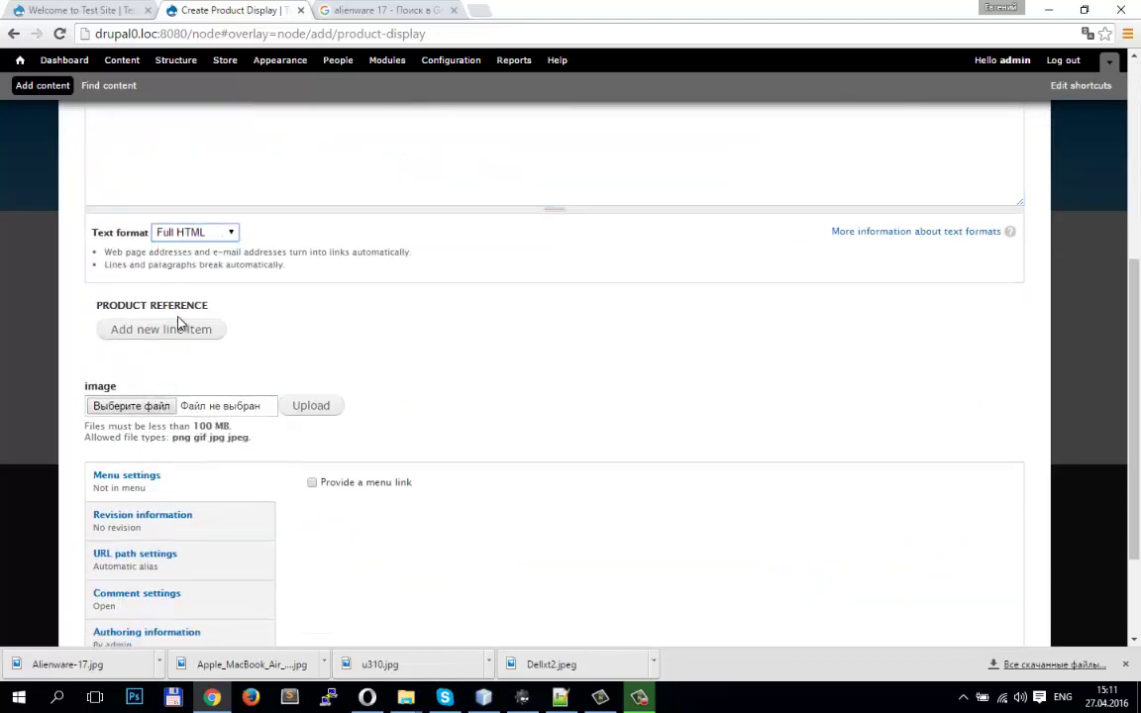
Create a product reference line item for the Mac book air product with SKU 1-002, keeping a quantity of 1
{"action": "left_click", "coordinate": [180, 332]}
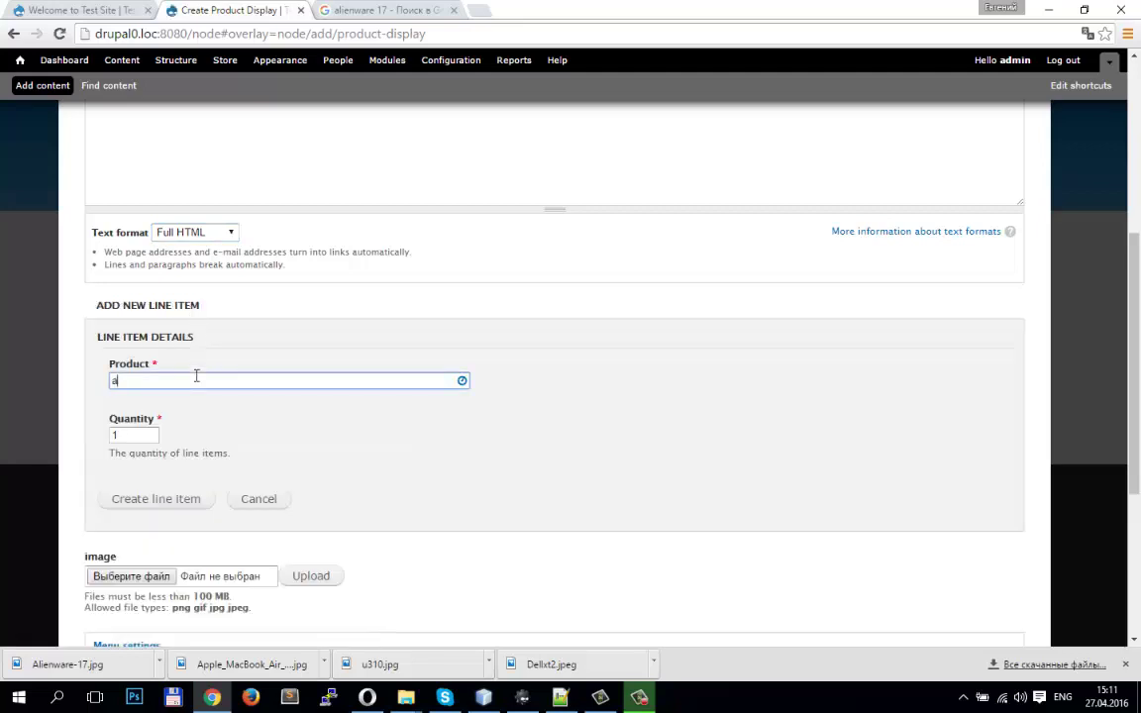
{"action": "type", "text": "air"}
{"action": "left_click", "coordinate": [188, 394]}
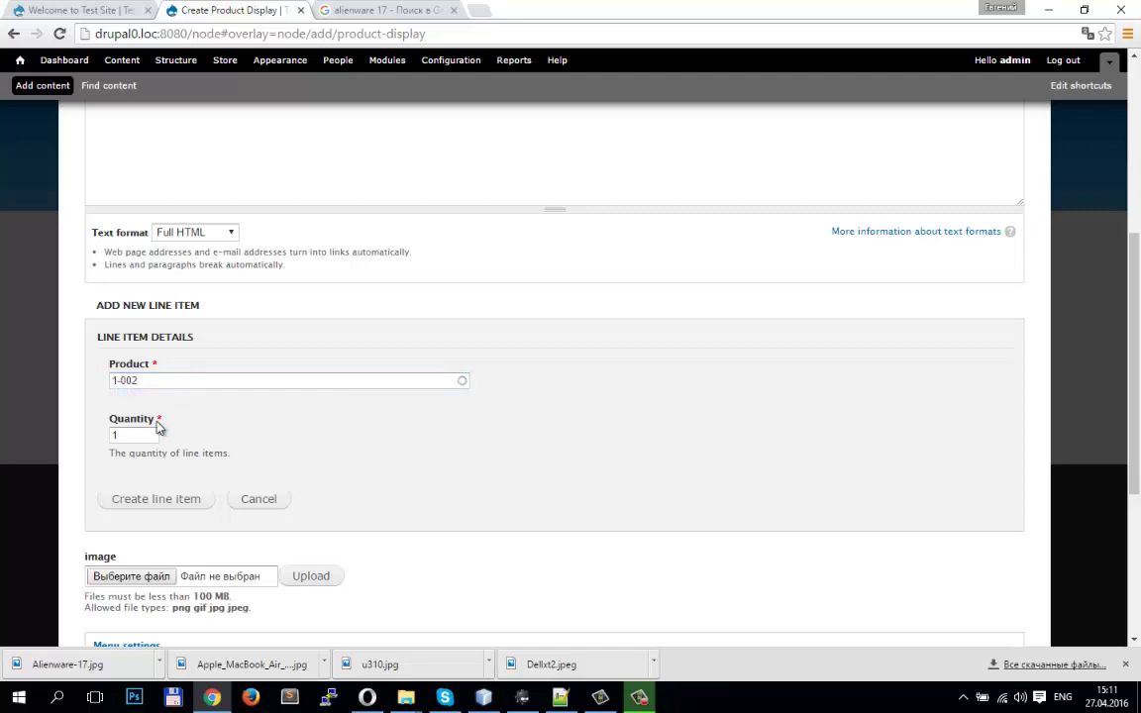
{"action": "left_click", "coordinate": [151, 498]}
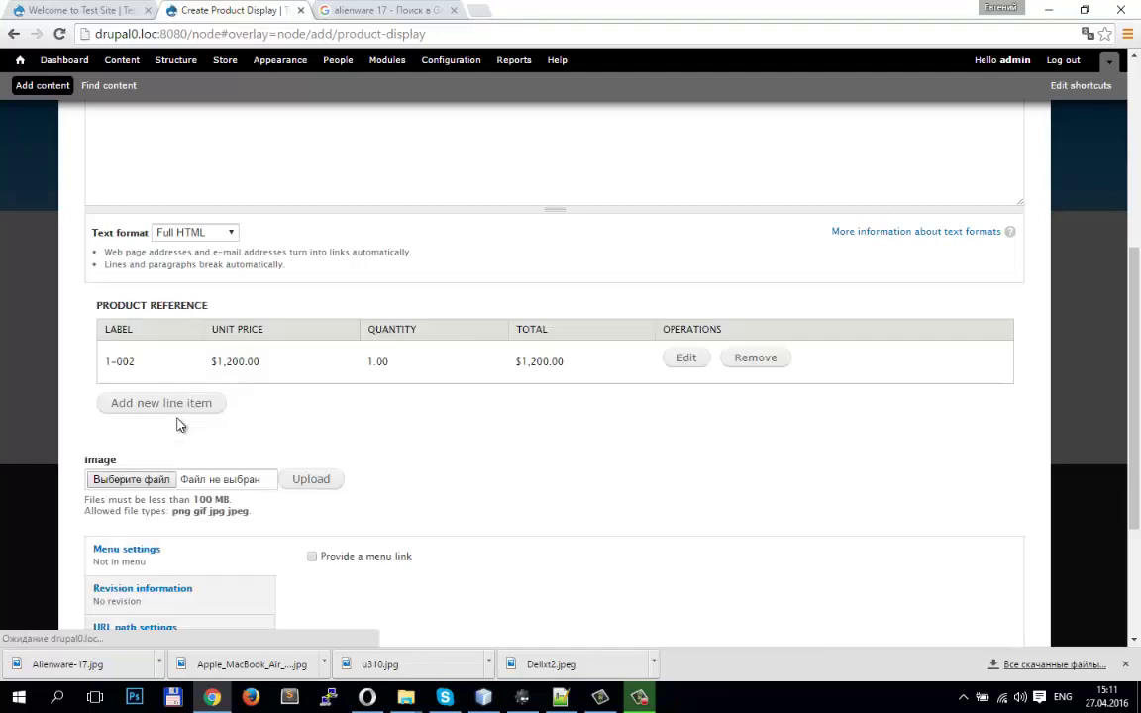
Upload Apple_MacBook_Air_13-inch_35781451_06.jpg from the desktop's Img folder as the item's image
{"action": "left_click", "coordinate": [131, 480]}
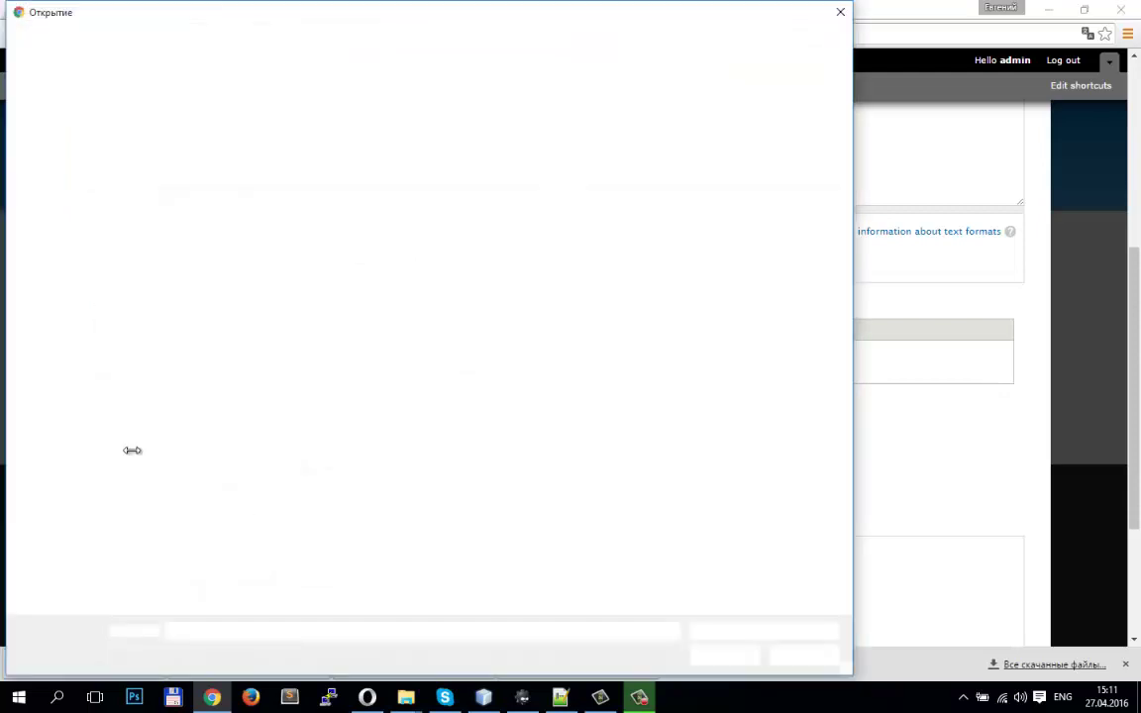
{"action": "left_click", "coordinate": [160, 39]}
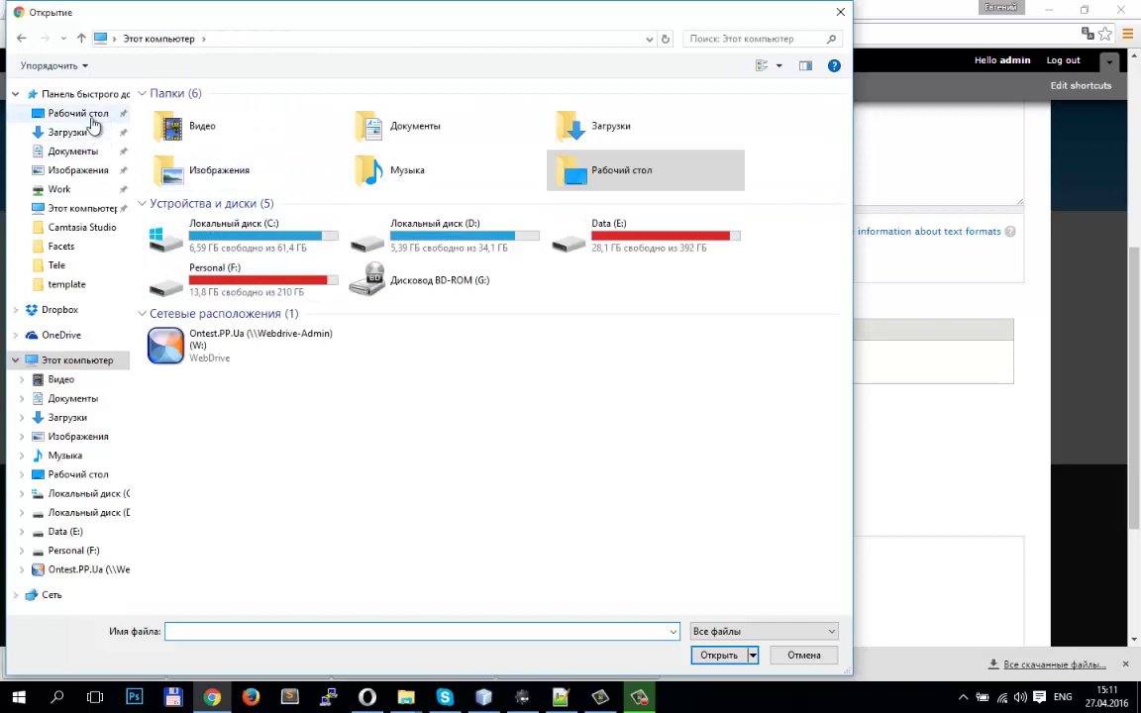
{"action": "left_click", "coordinate": [60, 112]}
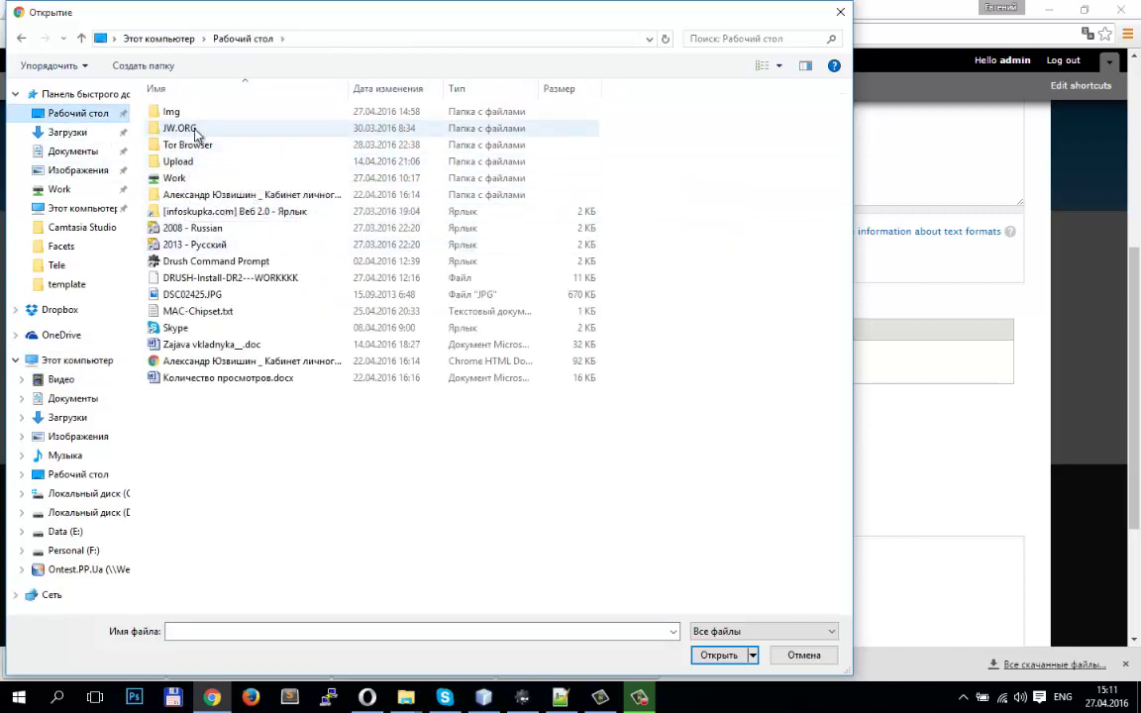
{"action": "double_click", "coordinate": [188, 114]}
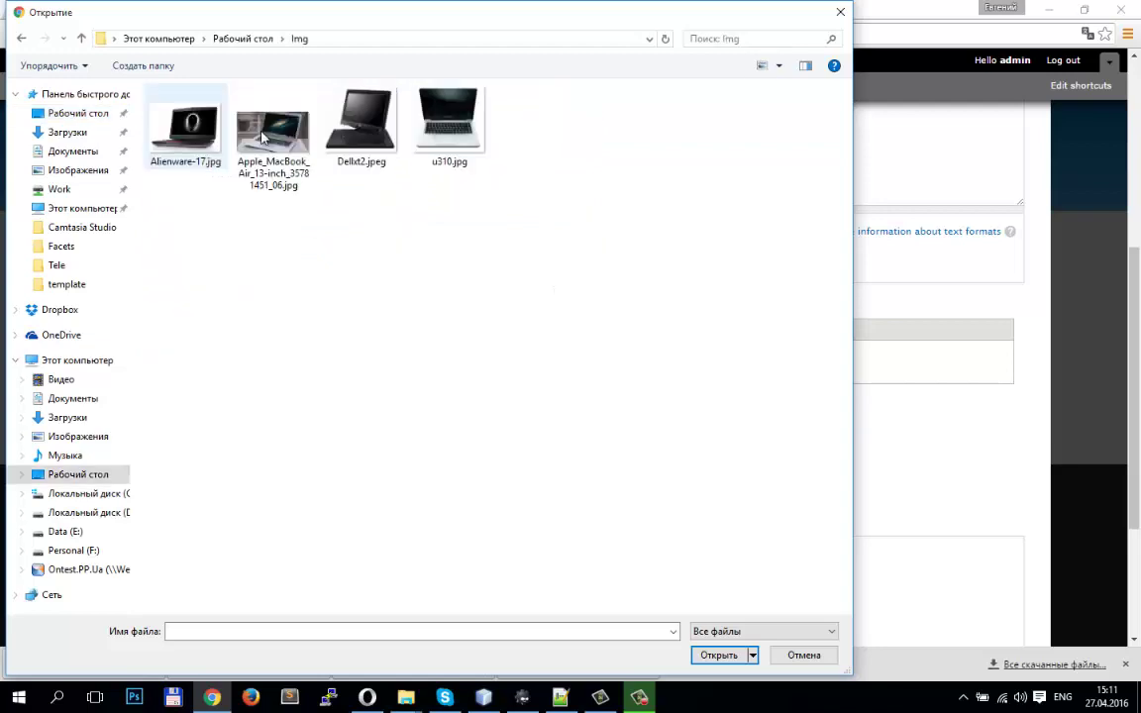
{"action": "left_click", "coordinate": [279, 144]}
{"action": "double_click", "coordinate": [278, 144]}
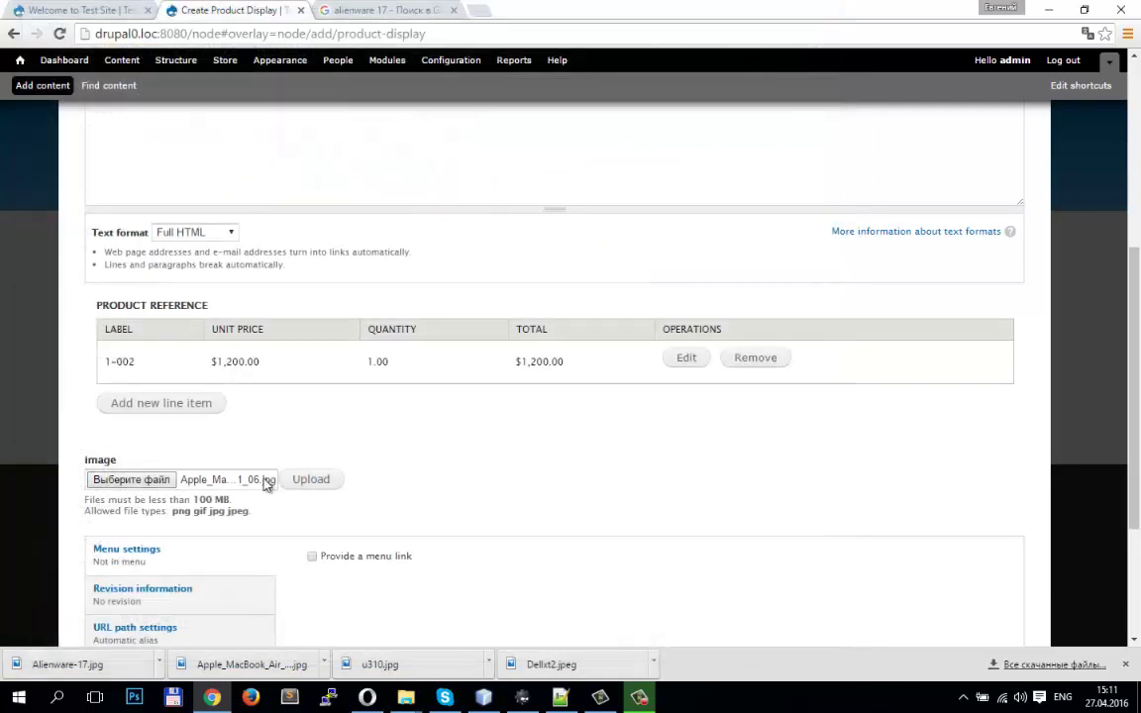
{"action": "scroll", "coordinate": [288, 446], "scroll_direction": "down", "scroll_amount": 2}
{"action": "left_click", "coordinate": [312, 321]}
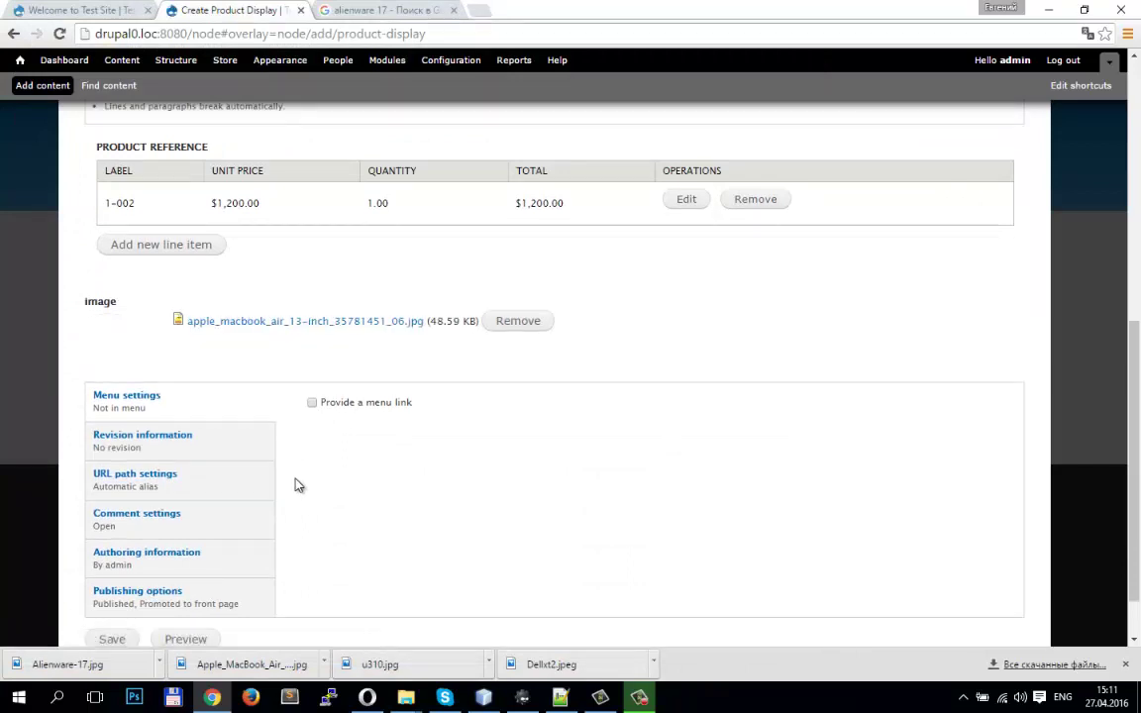
Save the Mac book air product display and open the site's content overview
{"action": "scroll", "coordinate": [297, 484], "scroll_direction": "down", "scroll_amount": 1}
{"action": "left_click", "coordinate": [113, 573]}
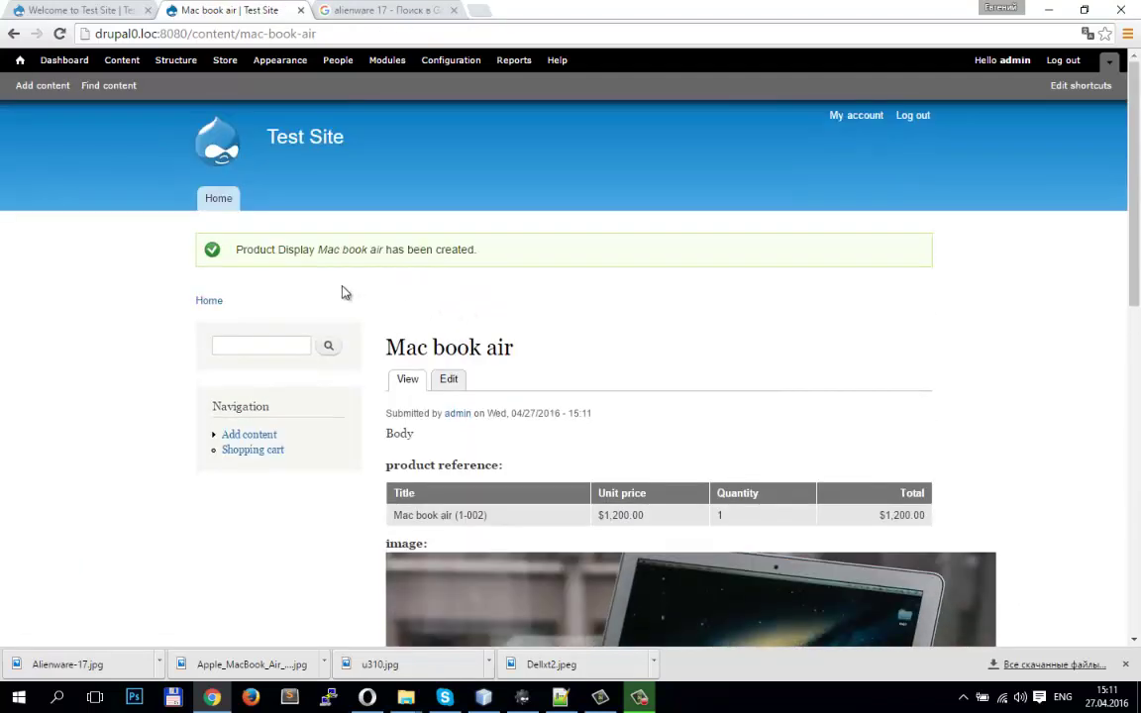
{"action": "left_click", "coordinate": [122, 61]}
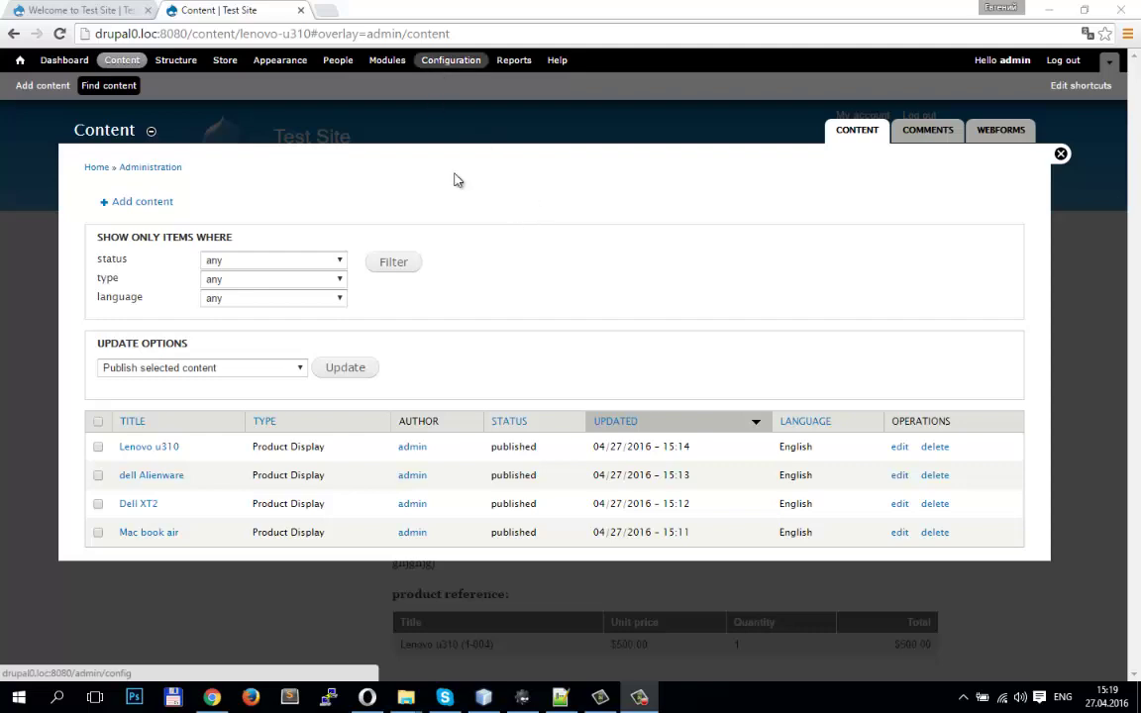
Switch to Notepad++ and remove views and ctools from the drush download command for search_api
{"action": "key", "text": "alt+Tab"}
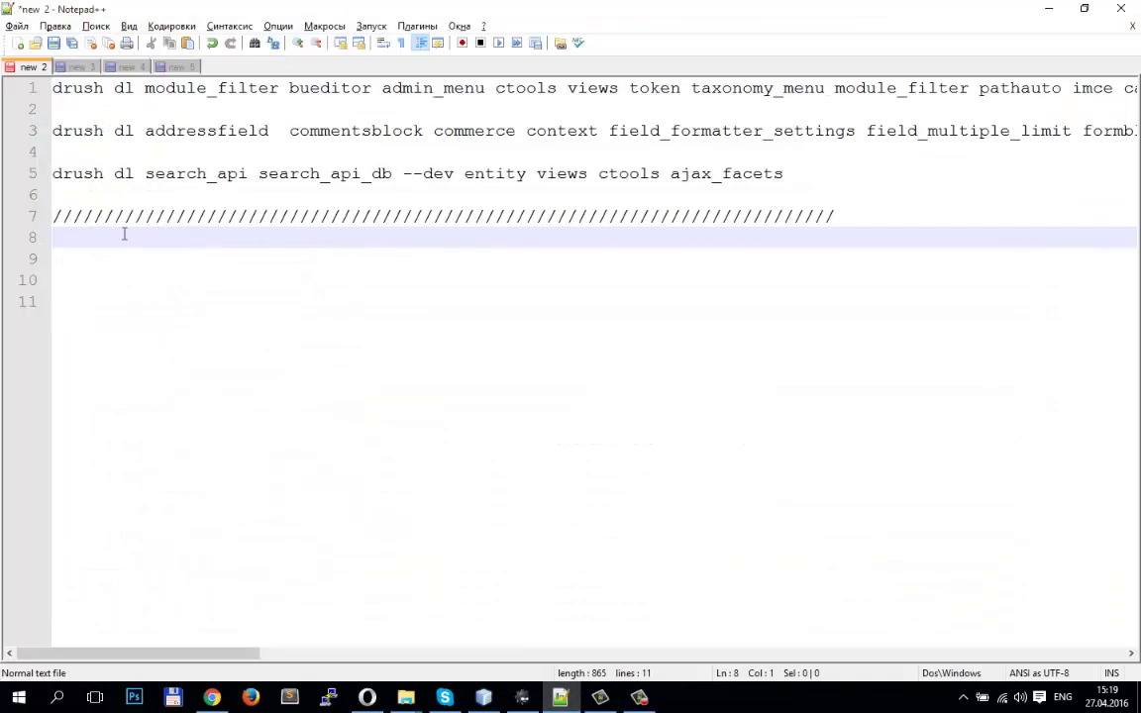
{"action": "left_click_drag", "start_coordinate": [144, 174], "coordinate": [455, 174]}
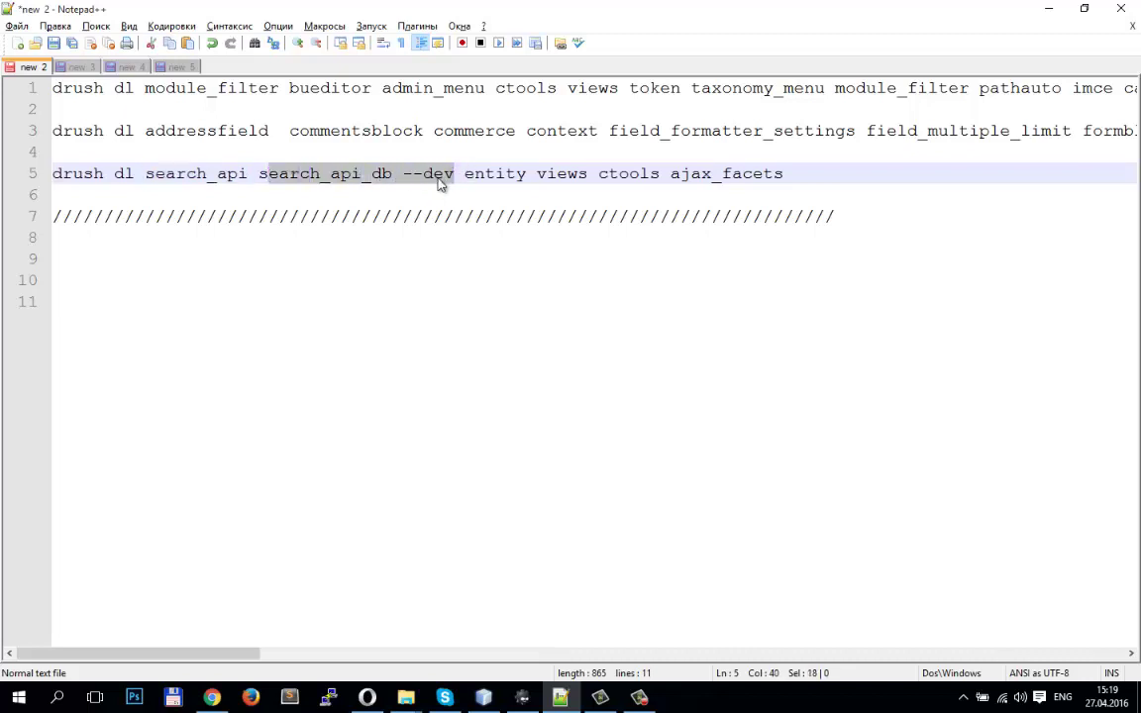
{"action": "double_click", "coordinate": [579, 175]}
{"action": "double_click", "coordinate": [621, 174]}
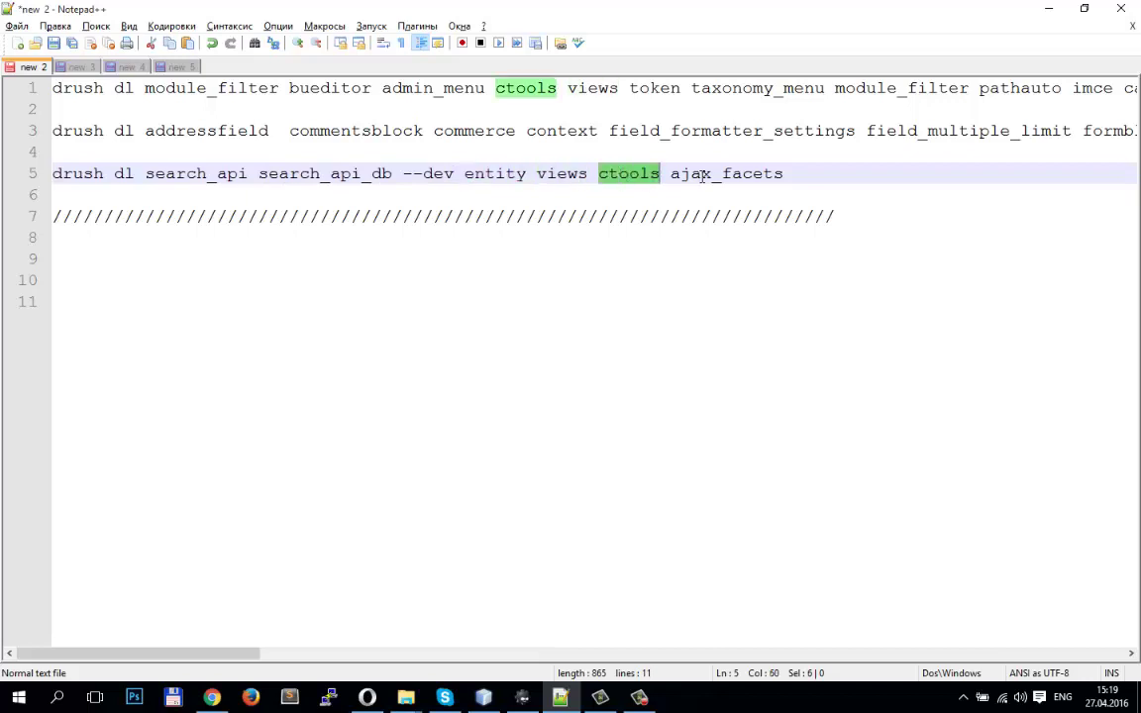
{"action": "double_click", "coordinate": [703, 175]}
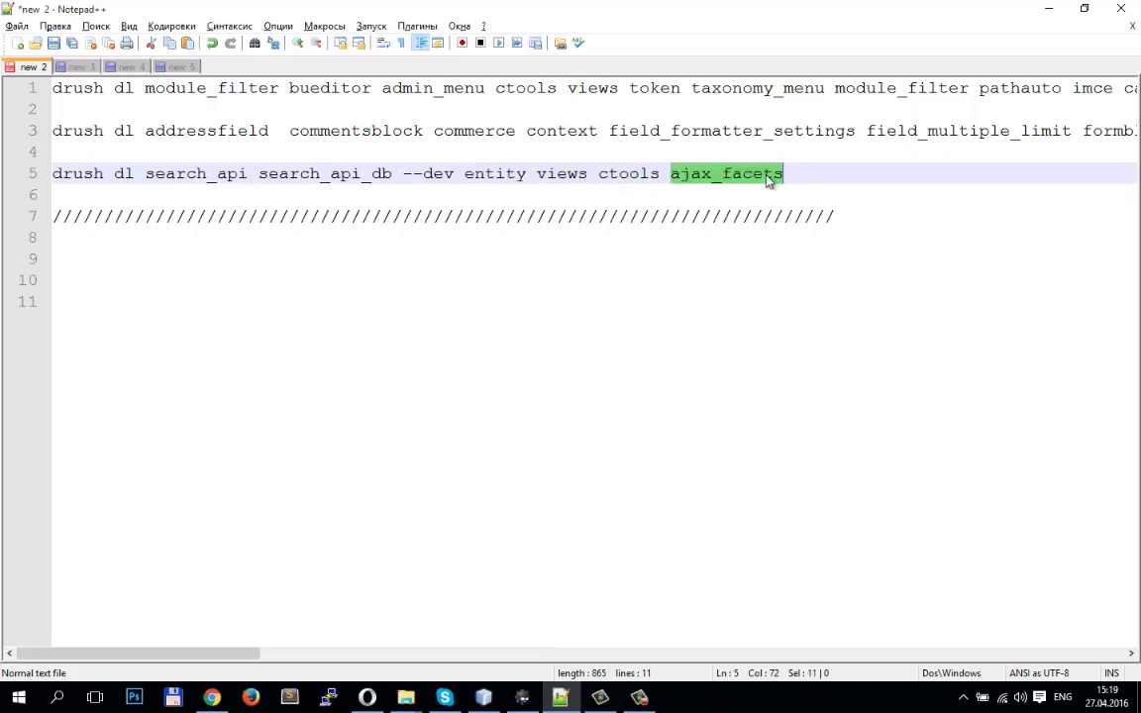
{"action": "left_click_drag", "start_coordinate": [535, 174], "coordinate": [51, 157]}
{"action": "key", "text": "Delete"}
{"action": "left_click", "coordinate": [211, 196]}
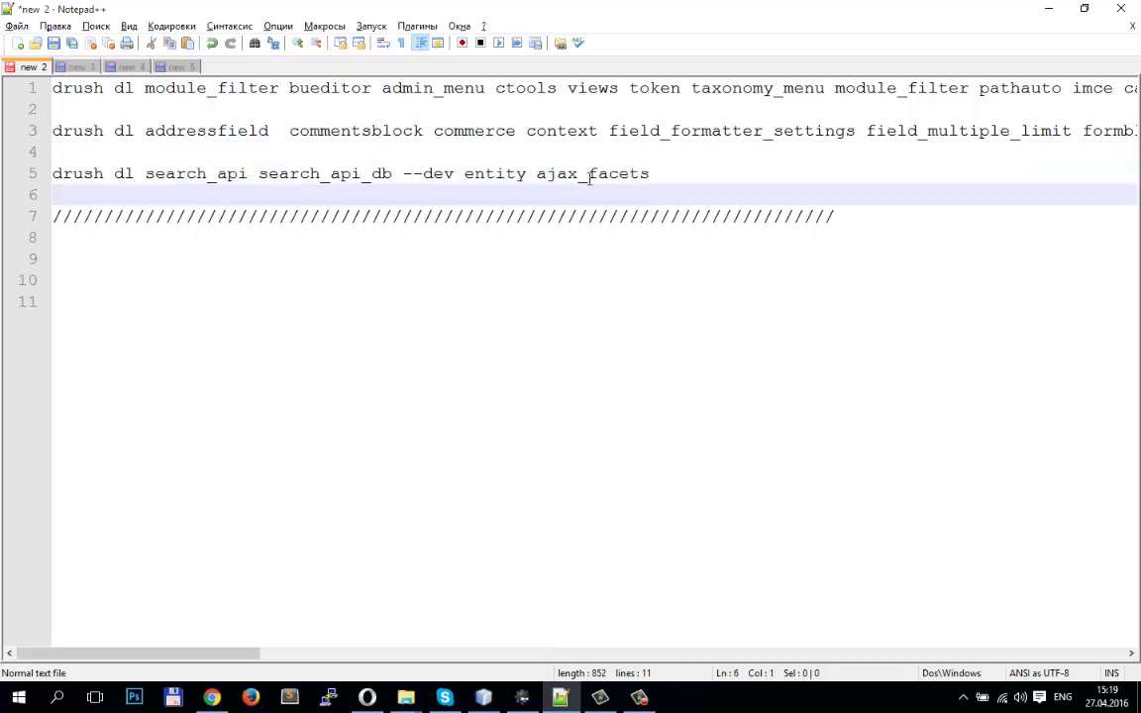
Copy the command drush dl search_api search_api_db --dev entity ajax_facets and run it in the Drush Command Prompt
{"action": "left_click_drag", "start_coordinate": [654, 174], "coordinate": [33, 174]}
{"action": "key", "text": "ctrl+c"}
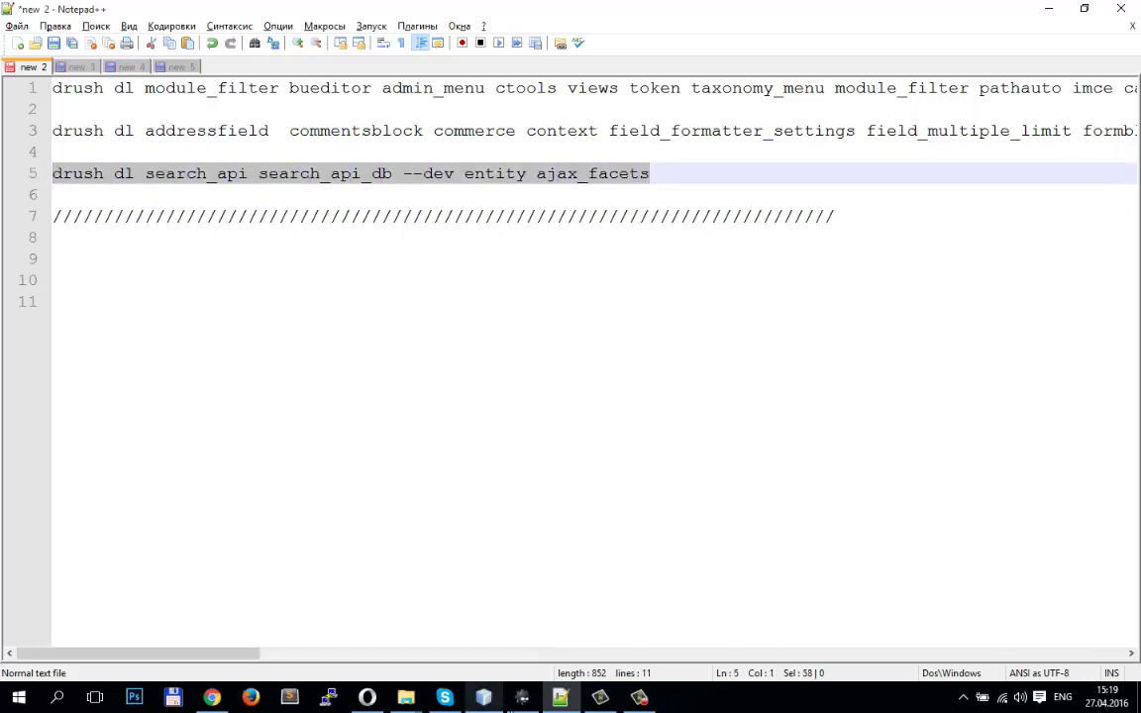
{"action": "left_click", "coordinate": [523, 697]}
{"action": "right_click", "coordinate": [553, 396]}
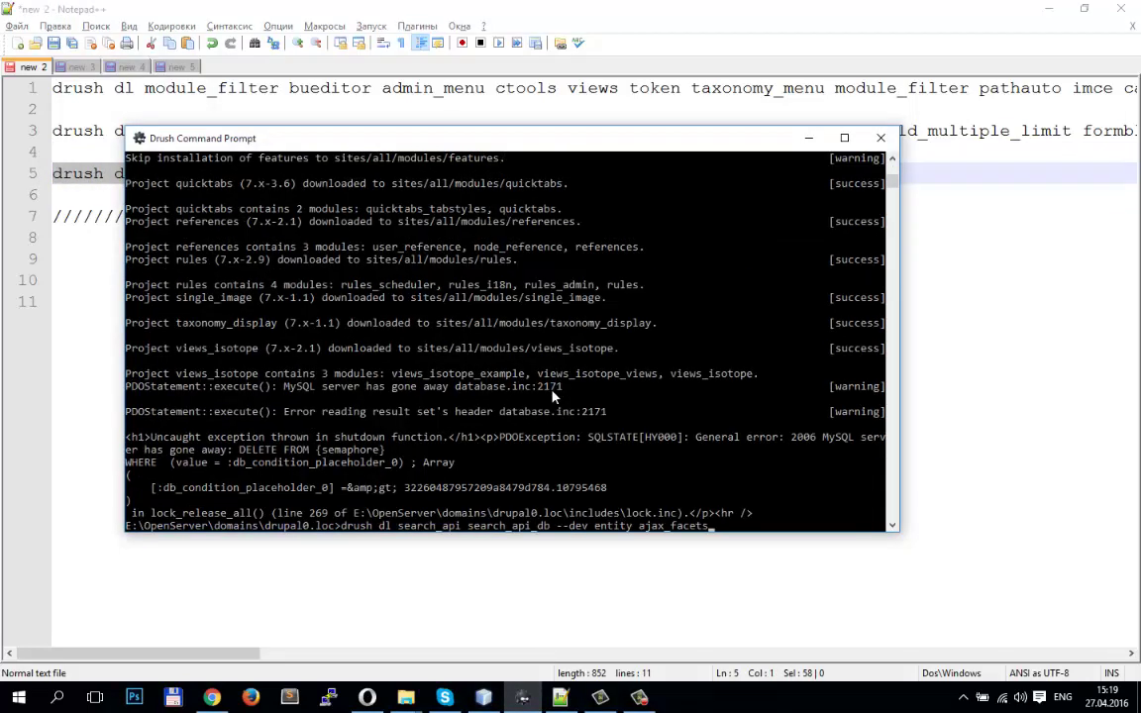
{"action": "key", "text": "Return"}
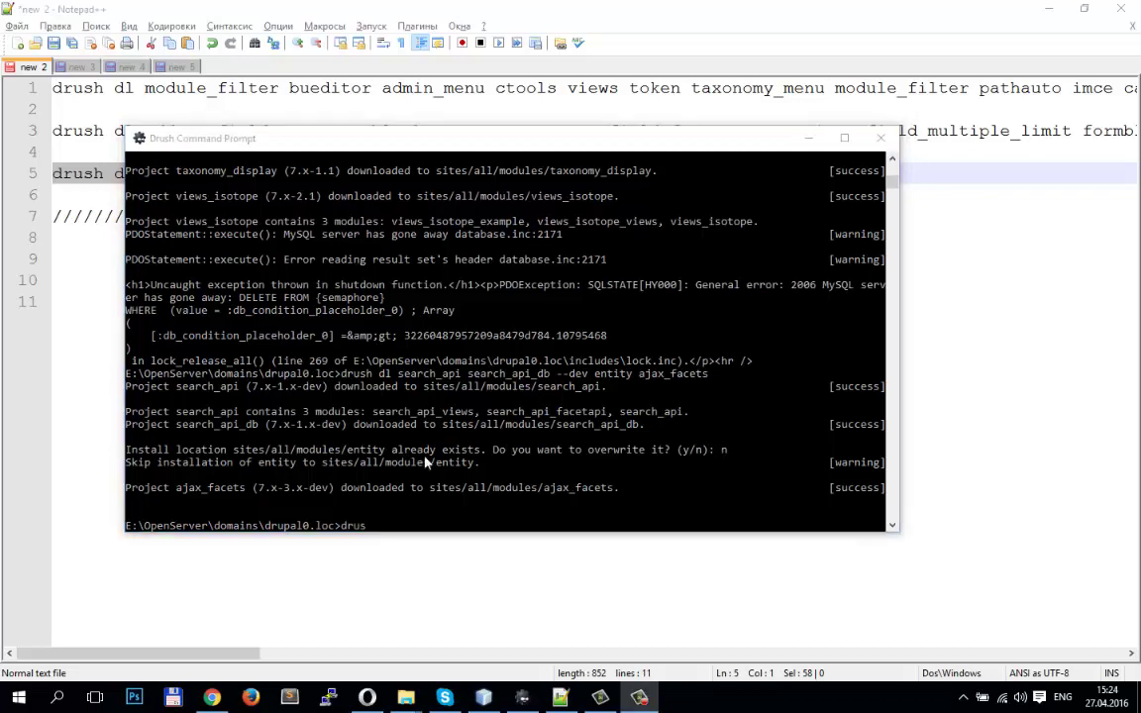
Return to the site in Chrome, filter the module list by sear, and enable Database search and Search API
{"action": "left_click", "coordinate": [226, 696]}
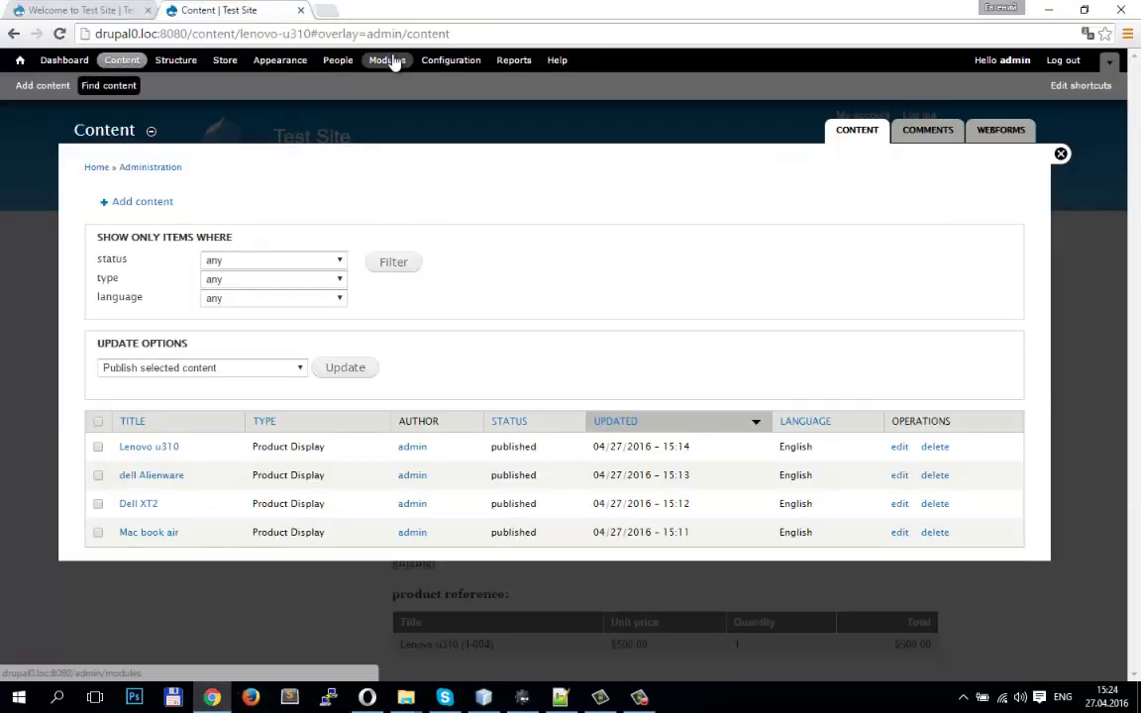
{"action": "left_click", "coordinate": [390, 59]}
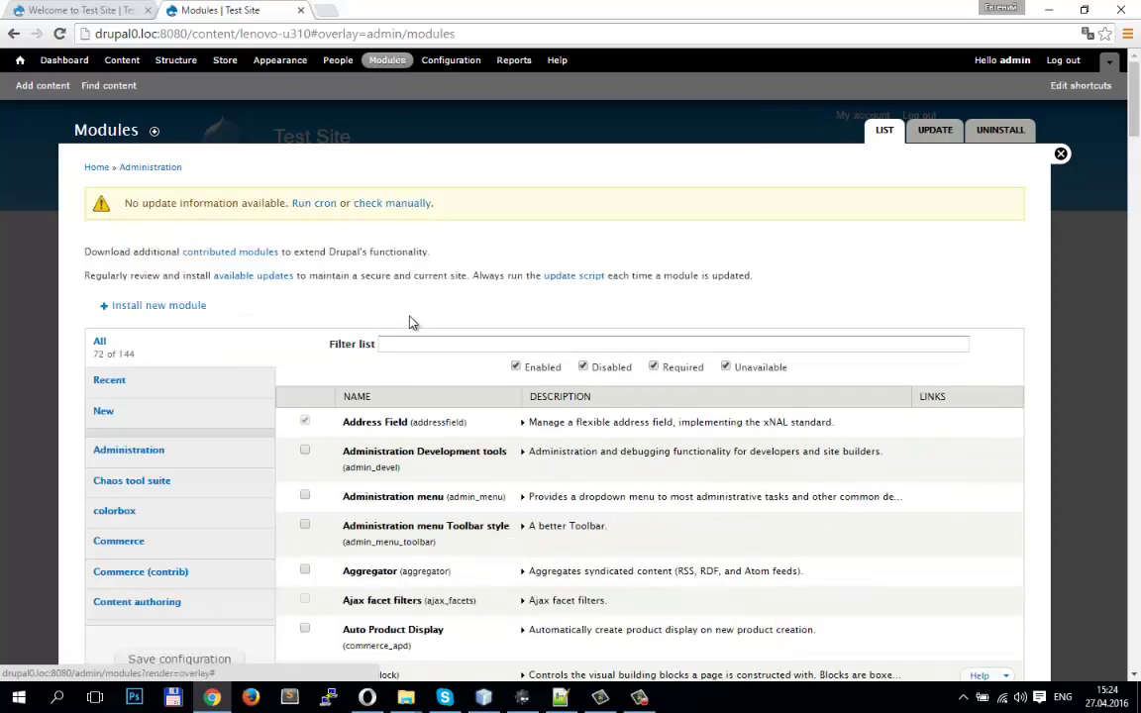
{"action": "left_click", "coordinate": [441, 342]}
{"action": "type", "text": "sear"}
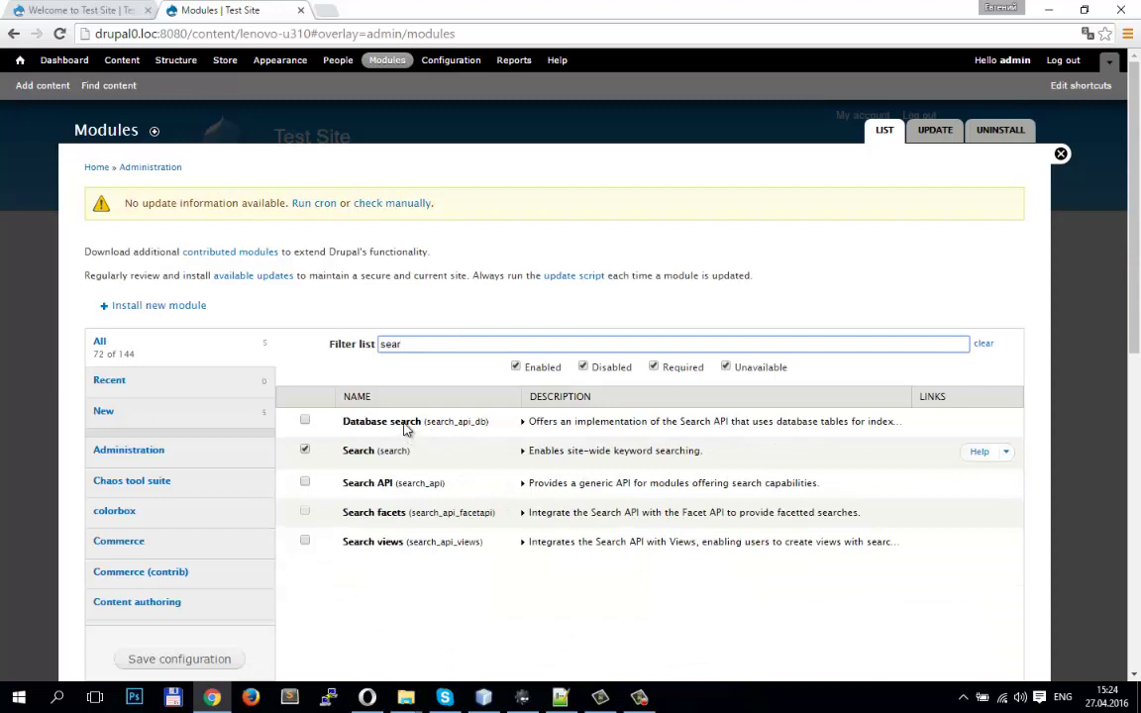
{"action": "left_click", "coordinate": [377, 422]}
{"action": "left_click", "coordinate": [387, 484]}
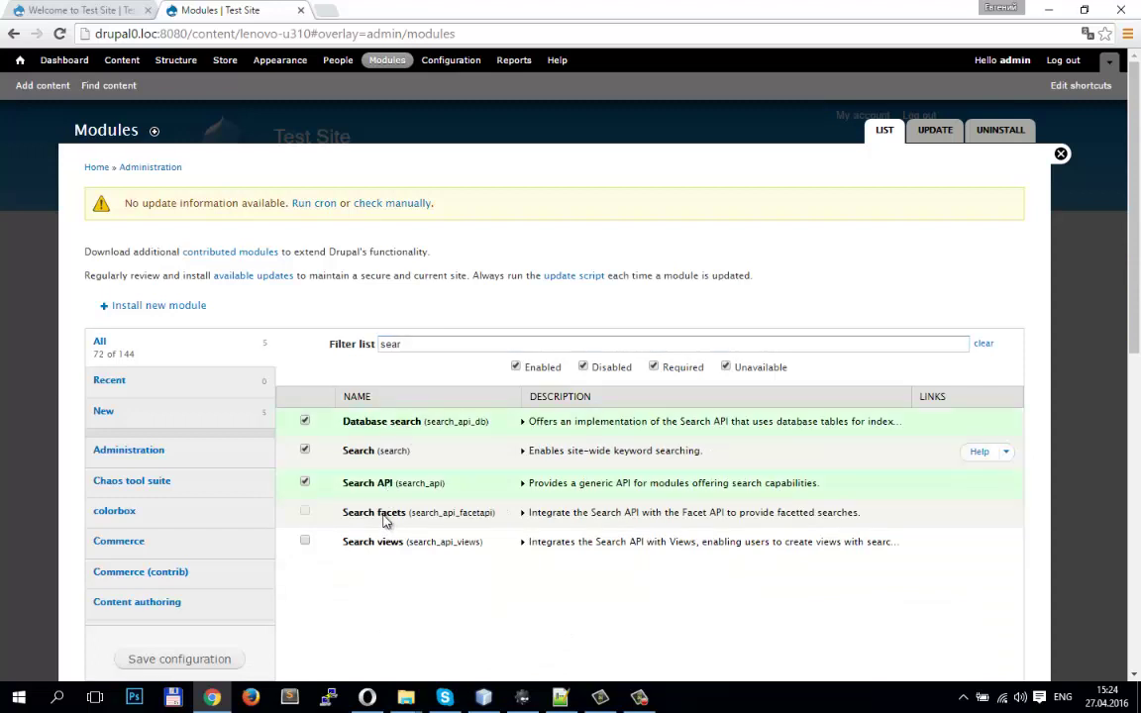
{"action": "left_click", "coordinate": [179, 658]}
Check which modules Search facets requires and select its machine name search_api_facetapi
{"action": "left_click", "coordinate": [466, 422]}
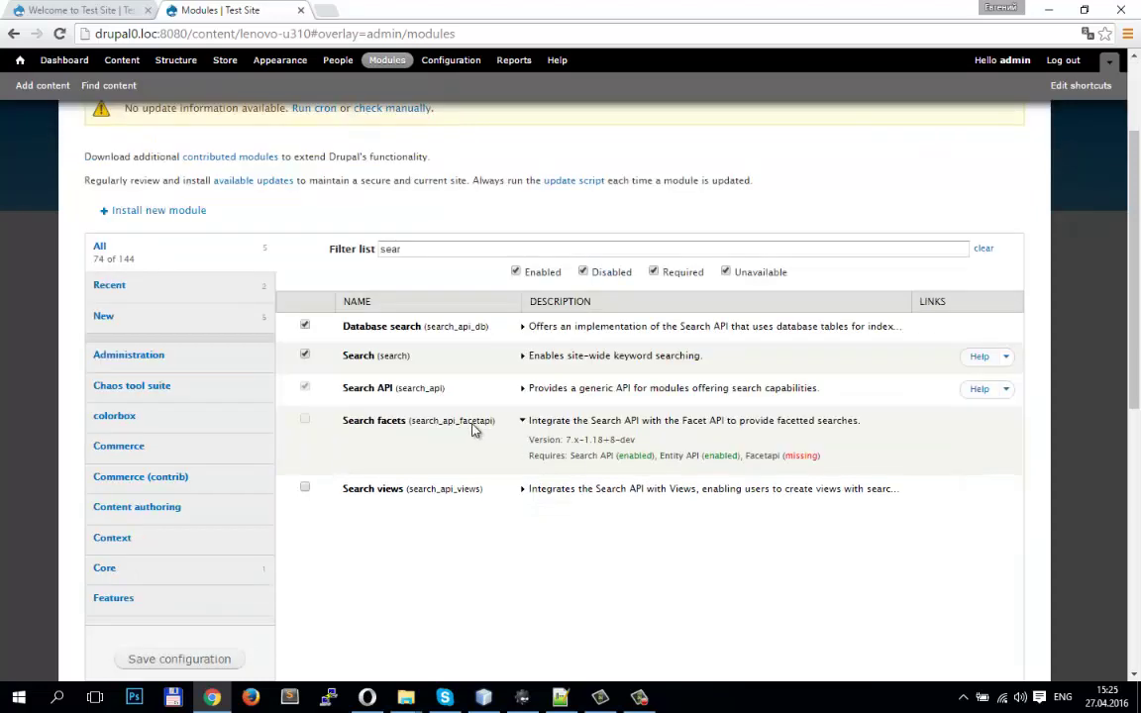
{"action": "double_click", "coordinate": [759, 463]}
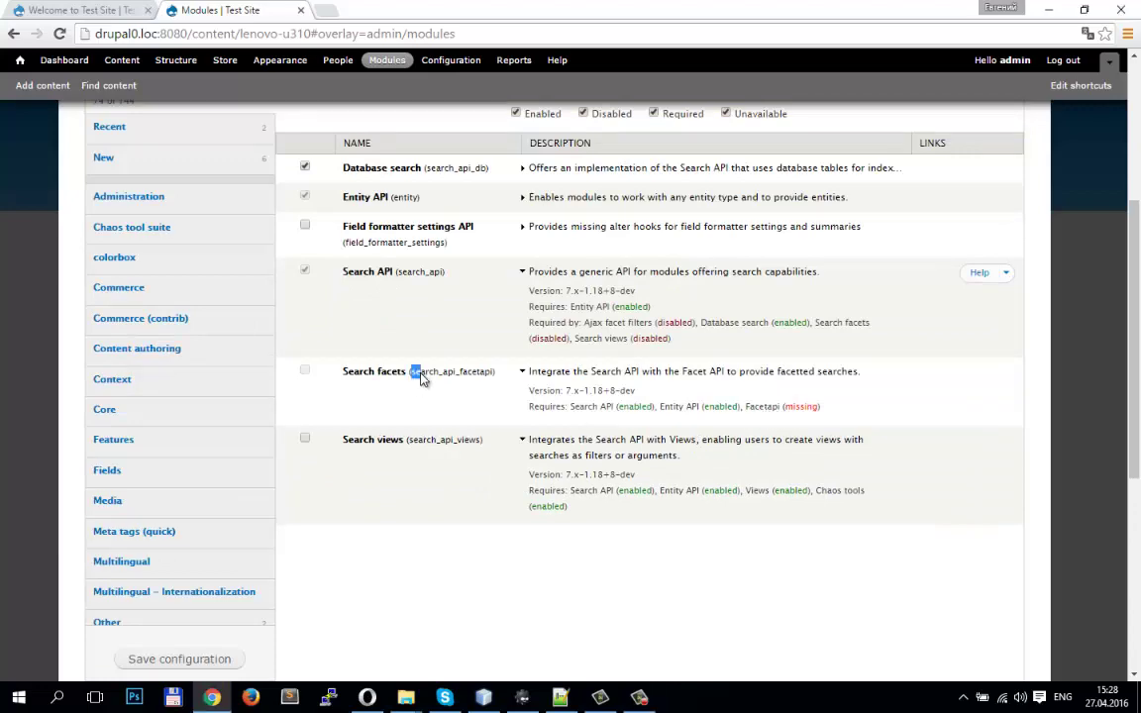
{"action": "left_click_drag", "start_coordinate": [411, 373], "coordinate": [495, 381]}
Run drush en -y search_api_facetapi in the Drush Command Prompt
{"action": "left_click", "coordinate": [522, 697]}
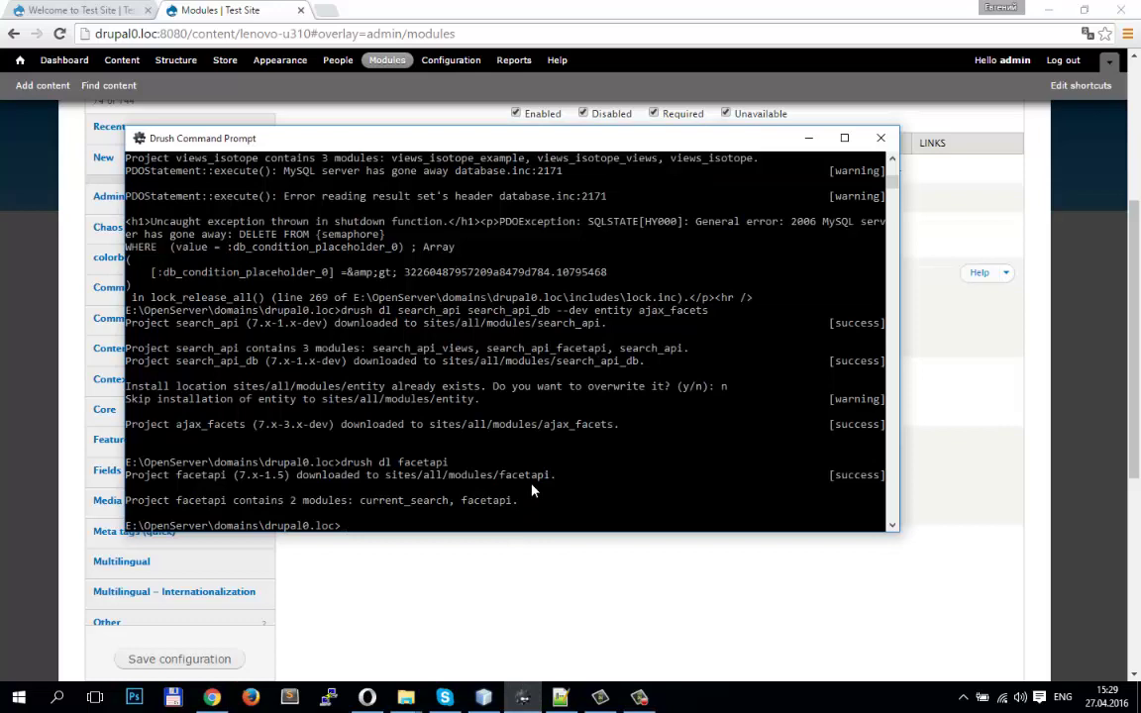
{"action": "type", "text": "drush en -y"}
{"action": "right_click", "coordinate": [451, 616]}
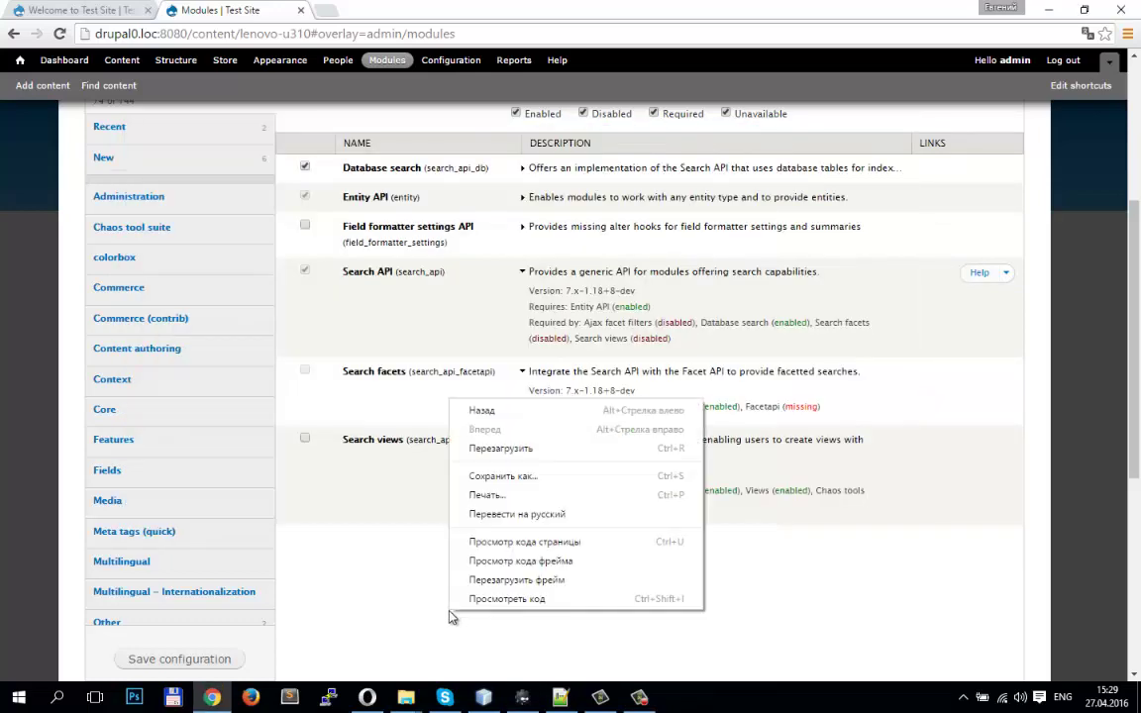
{"action": "key", "text": "Escape"}
{"action": "key", "text": "alt+Tab"}
{"action": "type", "text": "search_api_facetapi"}
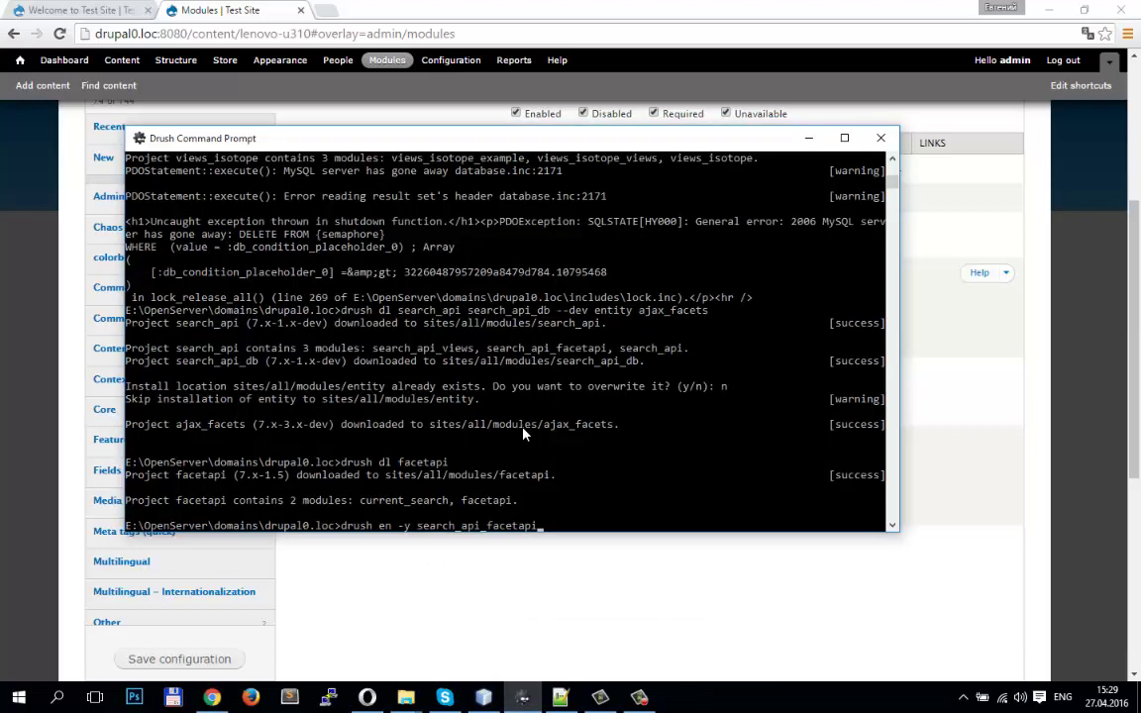
{"action": "key", "text": "Return"}
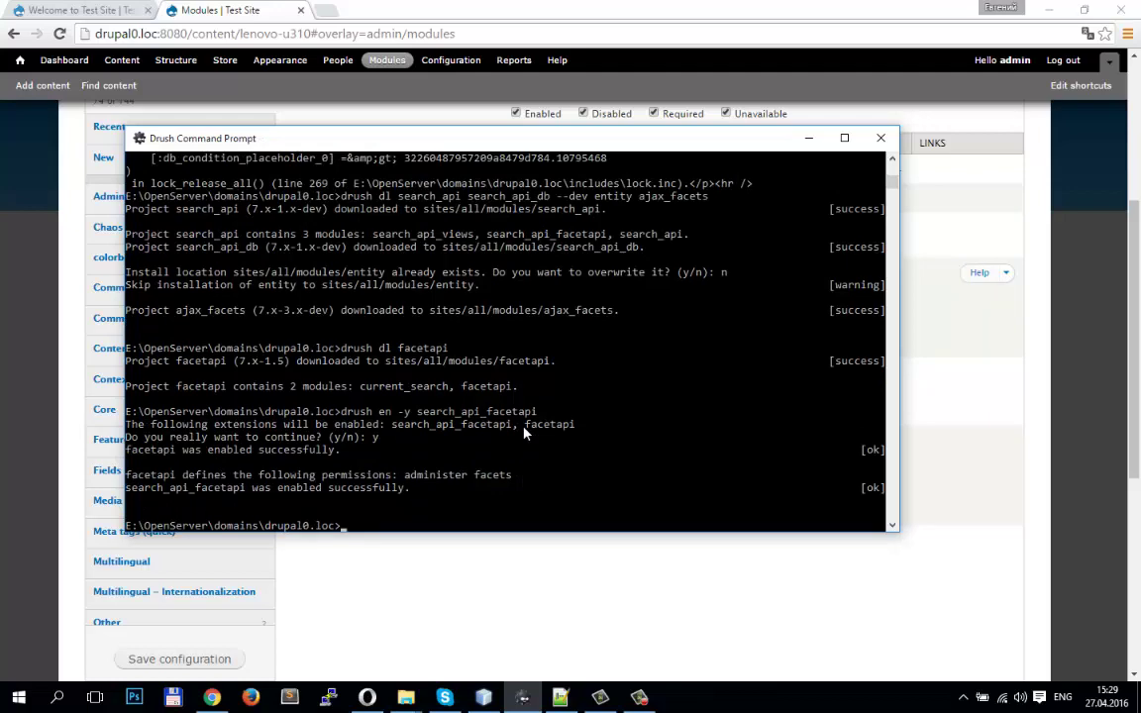
Return to the site, reload the Modules page, filter it by sear, and mark Current Search Blocks for enabling
{"action": "left_click", "coordinate": [808, 137]}
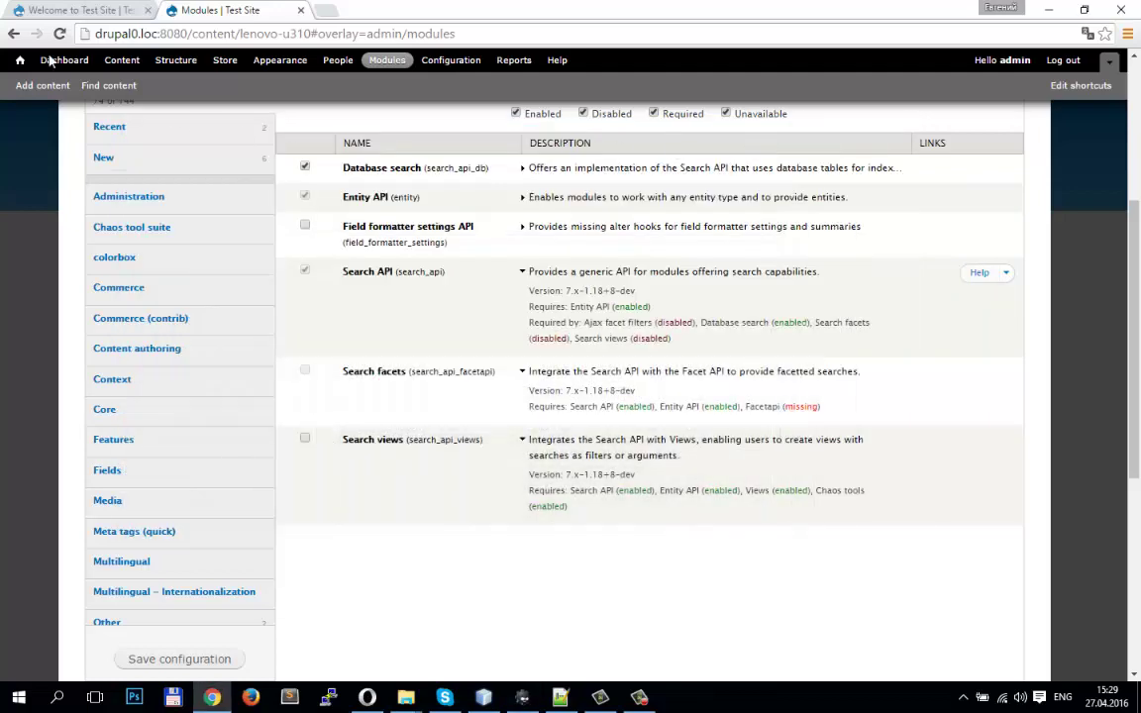
{"action": "key", "text": "F5"}
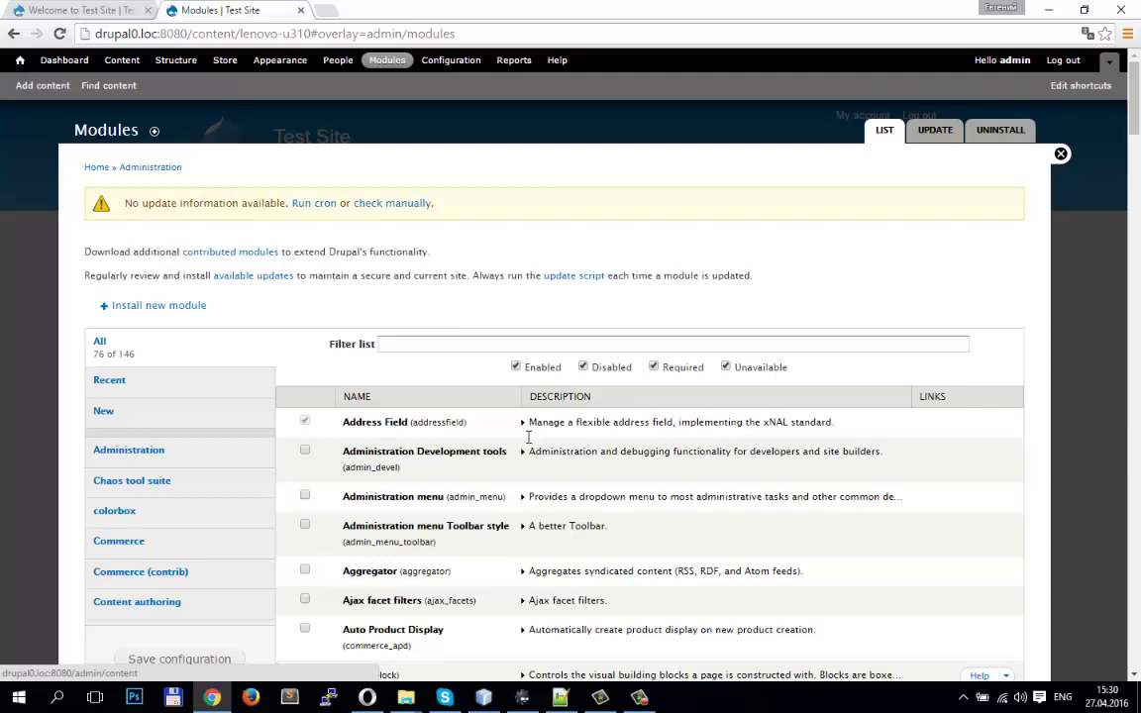
{"action": "type", "text": "sear"}
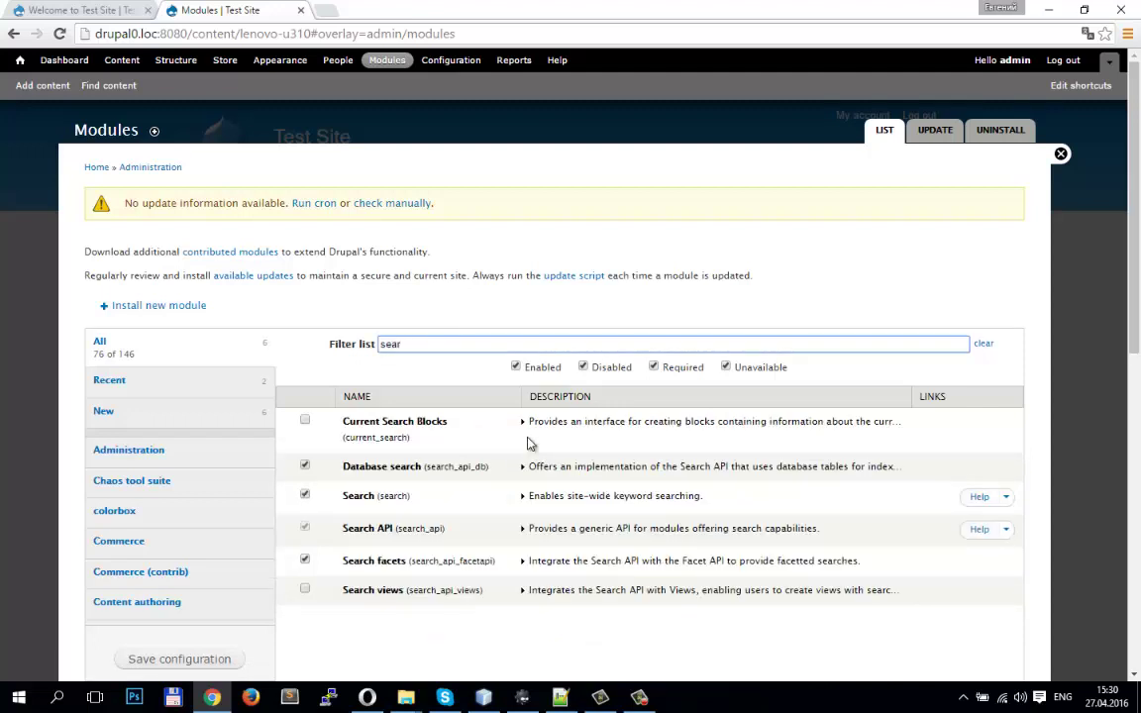
{"action": "left_click", "coordinate": [528, 443]}
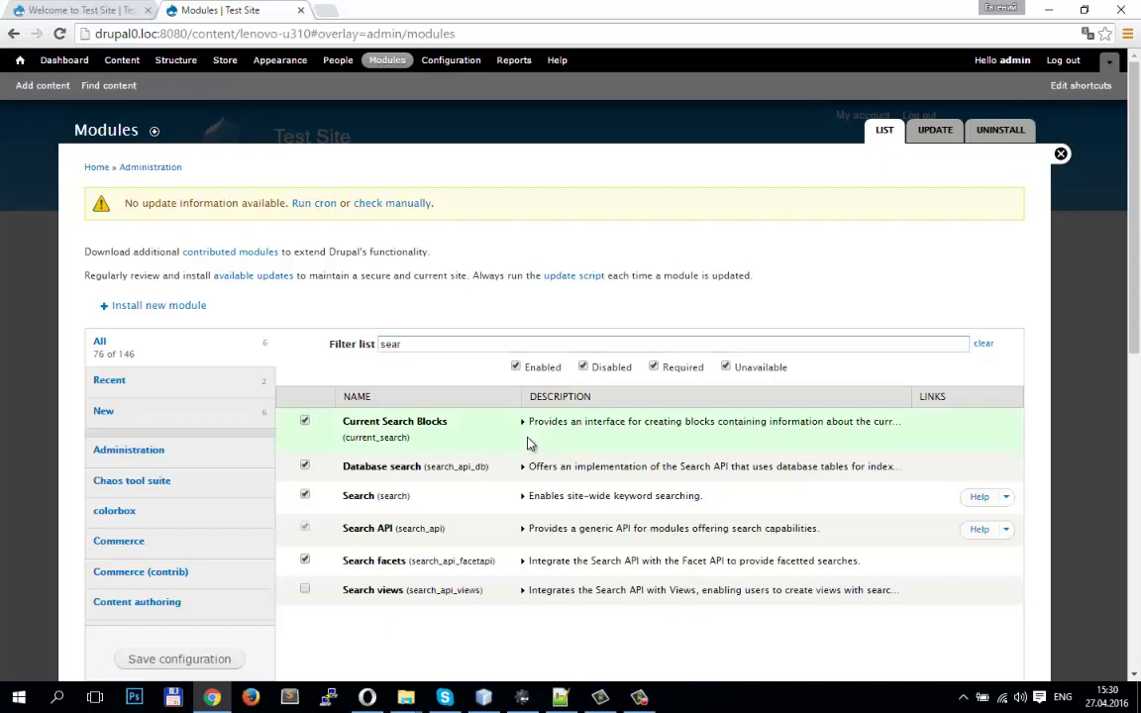
Filter the module list by facet and mark Ajax facet filters for enabling
{"action": "key", "text": "shift+Tab"}
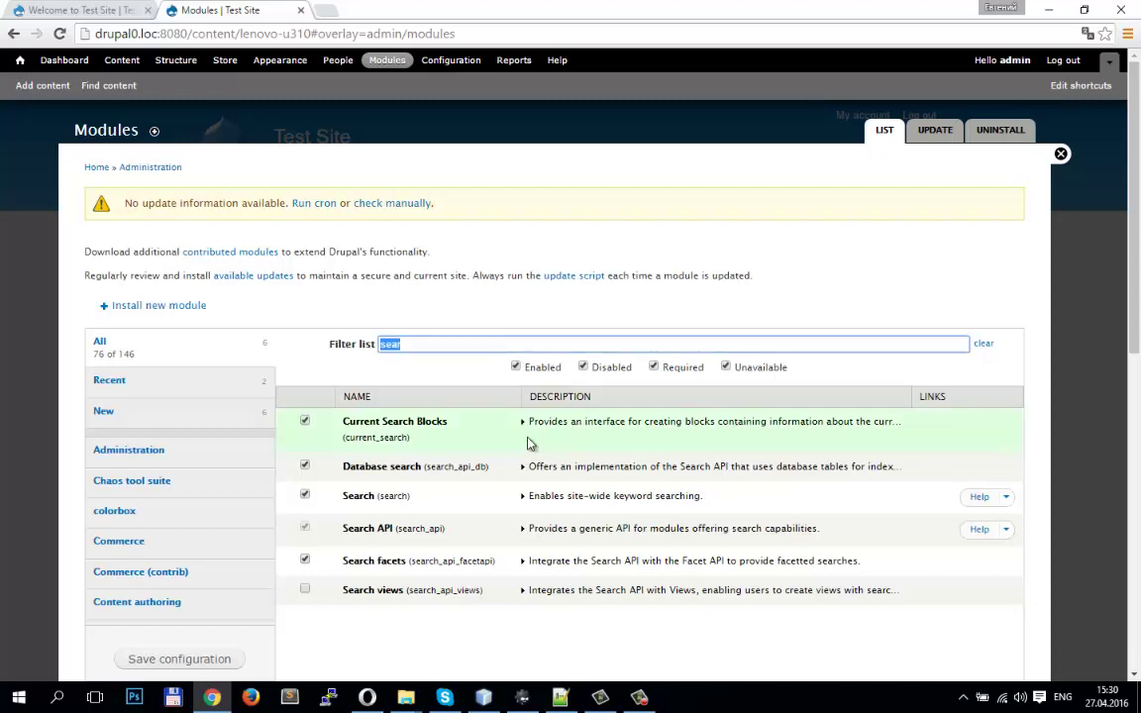
{"action": "type", "text": "facet"}
{"action": "key", "text": "Tab"}
{"action": "key", "text": "Tab"}
{"action": "key", "text": "Tab"}
{"action": "key", "text": "Tab"}
{"action": "key", "text": "Tab"}
{"action": "key", "text": "Tab"}
{"action": "key", "text": "space"}
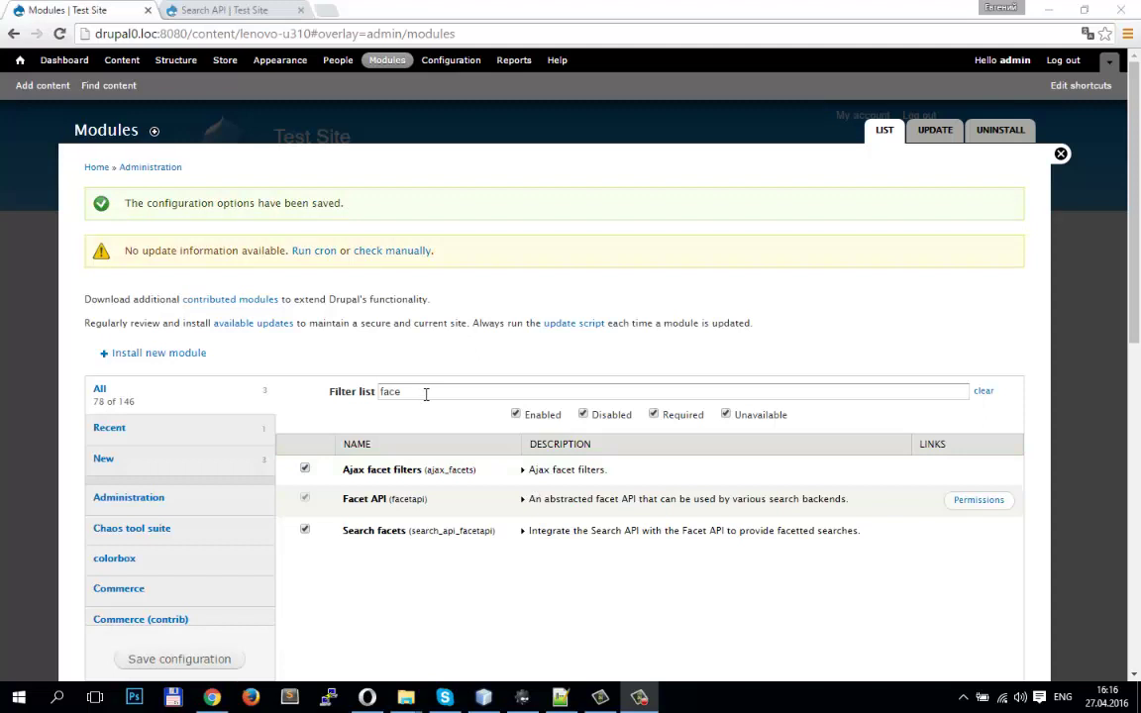
Filter the module list by view, enable the Search views module, and save the configuration
{"action": "double_click", "coordinate": [426, 393]}
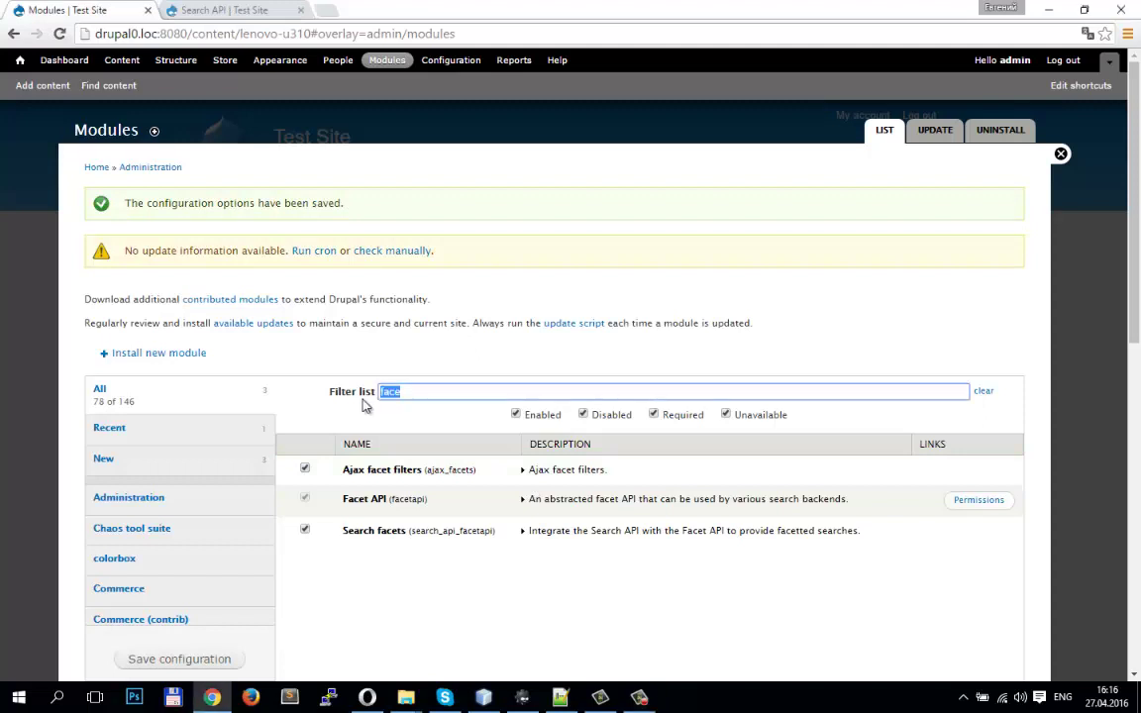
{"action": "type", "text": "search vi"}
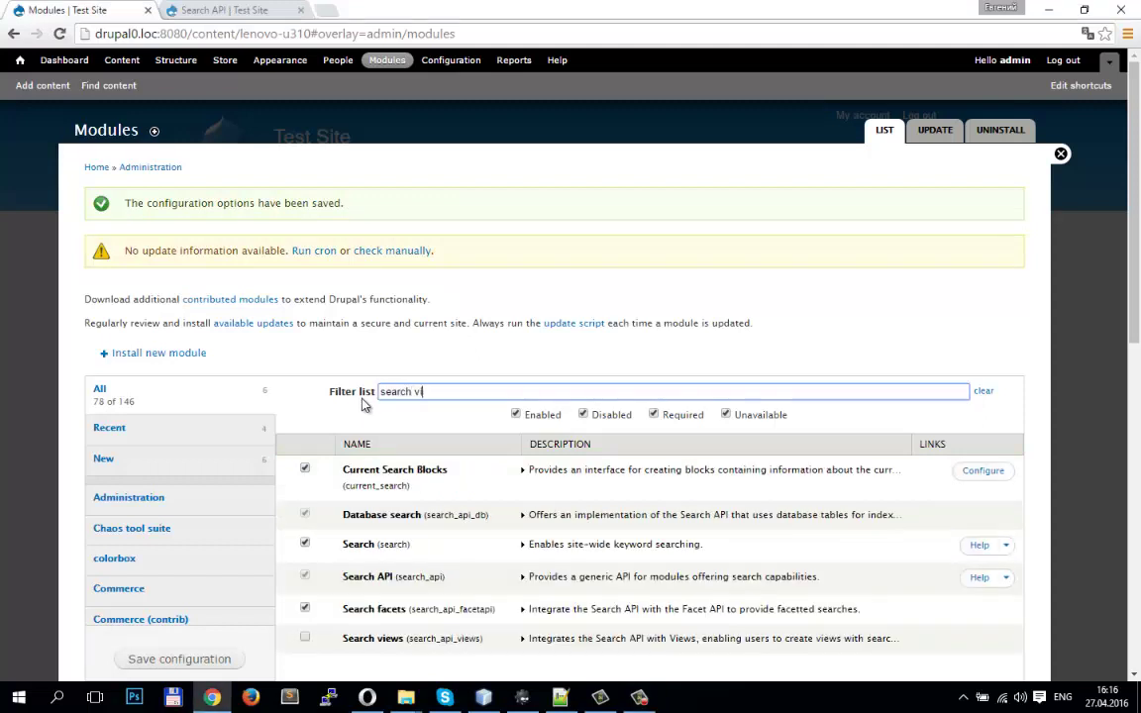
{"action": "key", "text": "ctrl+a"}
{"action": "type", "text": "v"}
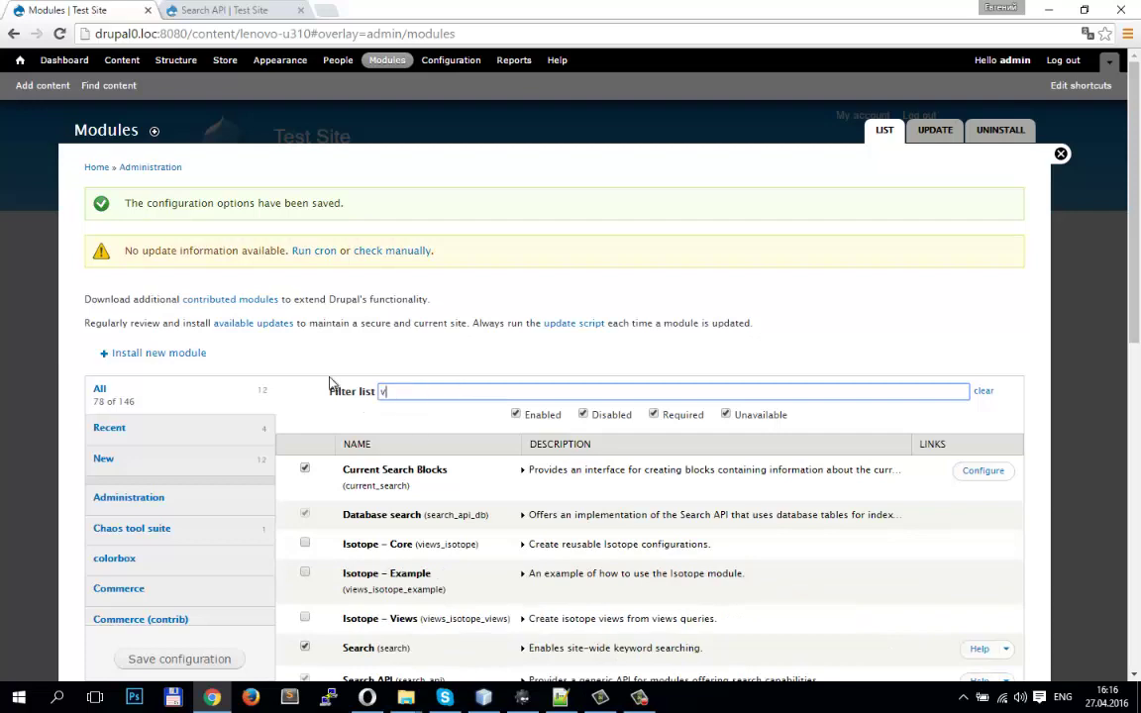
{"action": "scroll", "coordinate": [372, 466], "scroll_direction": "down", "scroll_amount": 2}
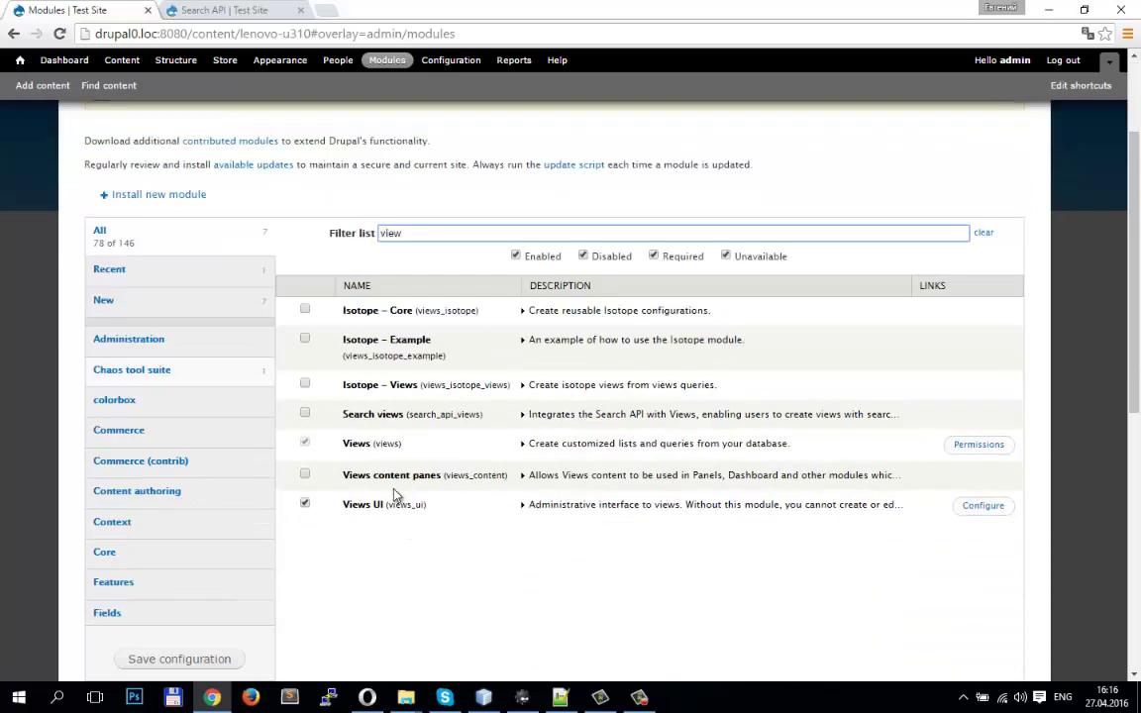
{"action": "left_click", "coordinate": [374, 417]}
{"action": "left_click", "coordinate": [173, 658]}
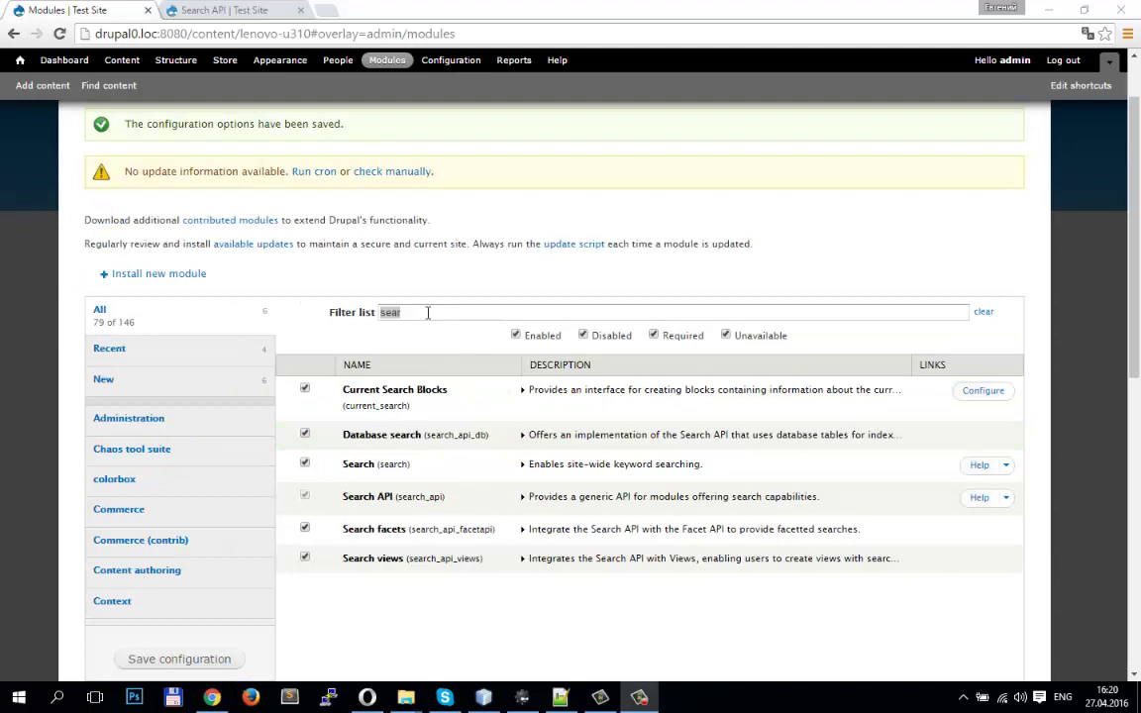
Review the enabled search and facet modules by filtering the list by searc and by face
{"action": "left_click", "coordinate": [428, 312]}
{"action": "left_click_drag", "start_coordinate": [440, 312], "coordinate": [376, 313]}
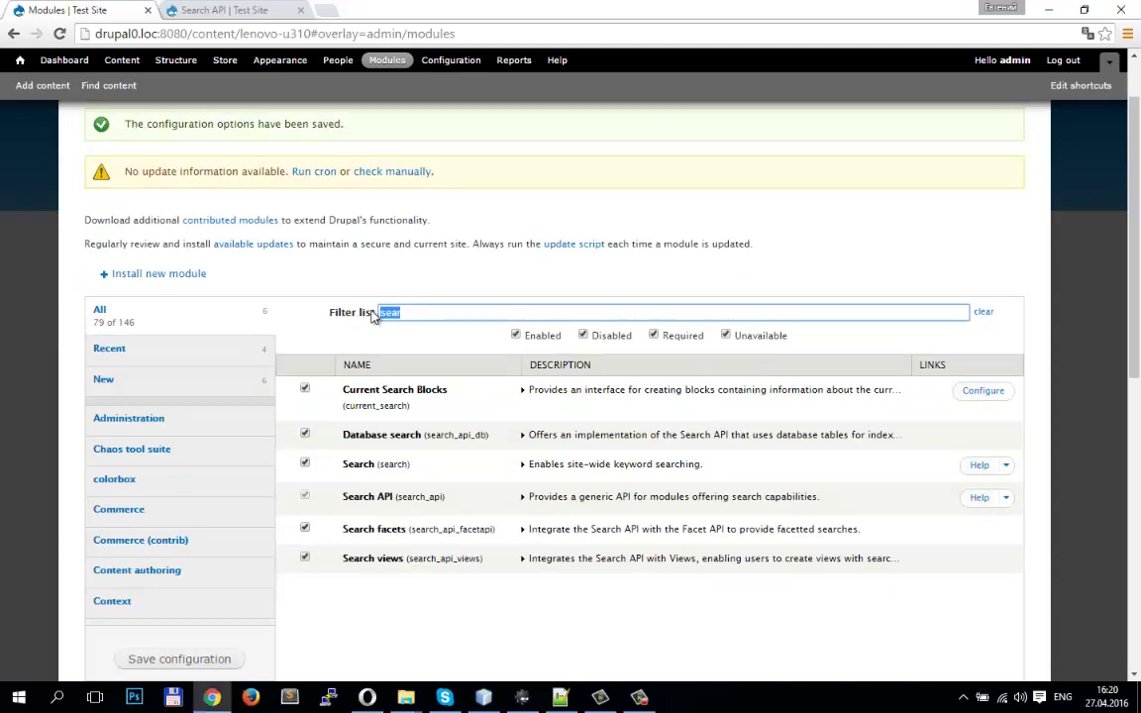
{"action": "type", "text": "searc"}
{"action": "left_click", "coordinate": [364, 313]}
{"action": "type", "text": "face"}
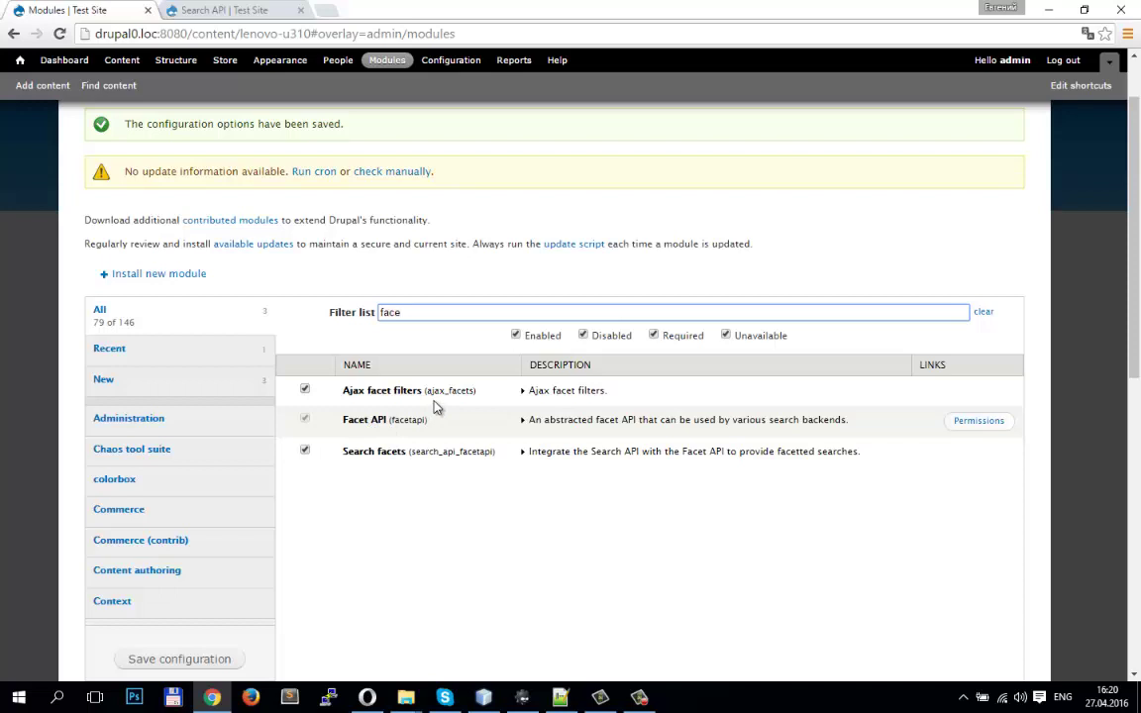
Open the Search API configuration and start adding a new search server
{"action": "left_click", "coordinate": [457, 63]}
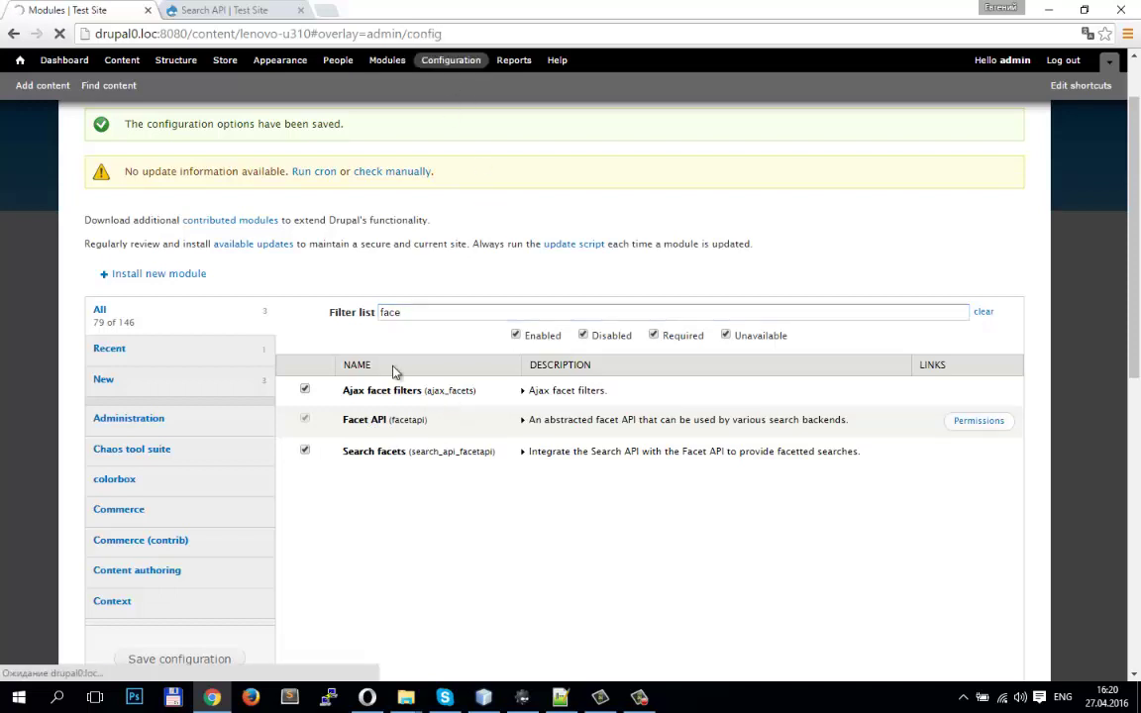
{"action": "scroll", "coordinate": [276, 479], "scroll_direction": "down", "scroll_amount": 6}
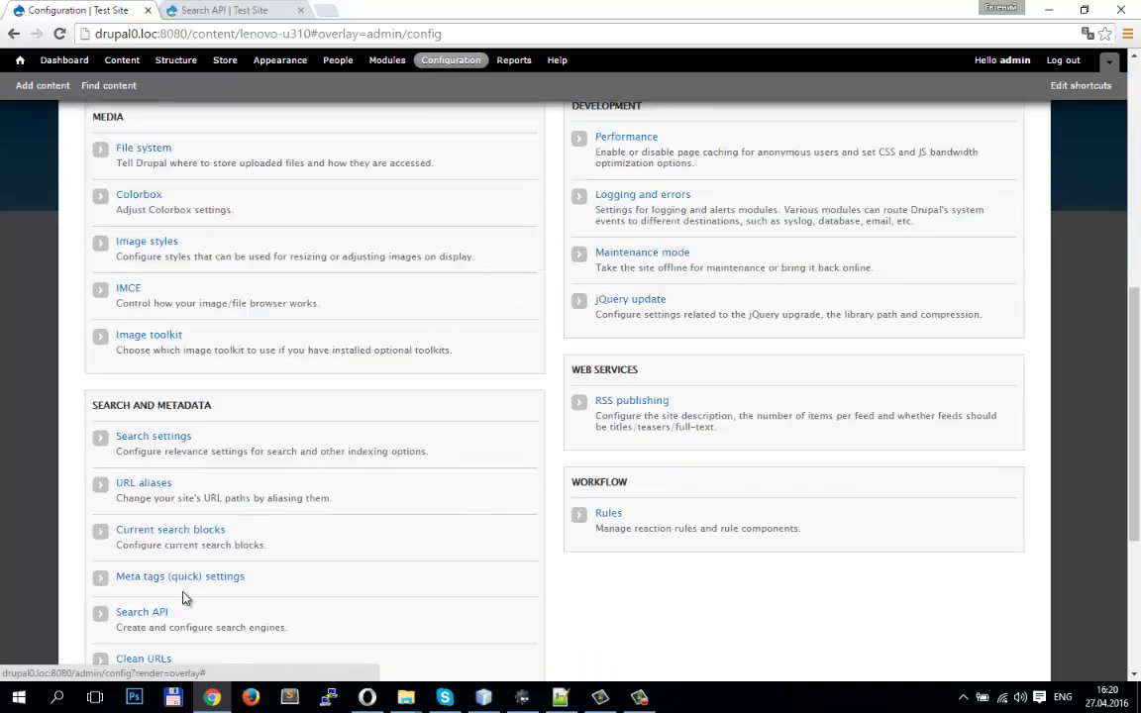
{"action": "left_click", "coordinate": [156, 545]}
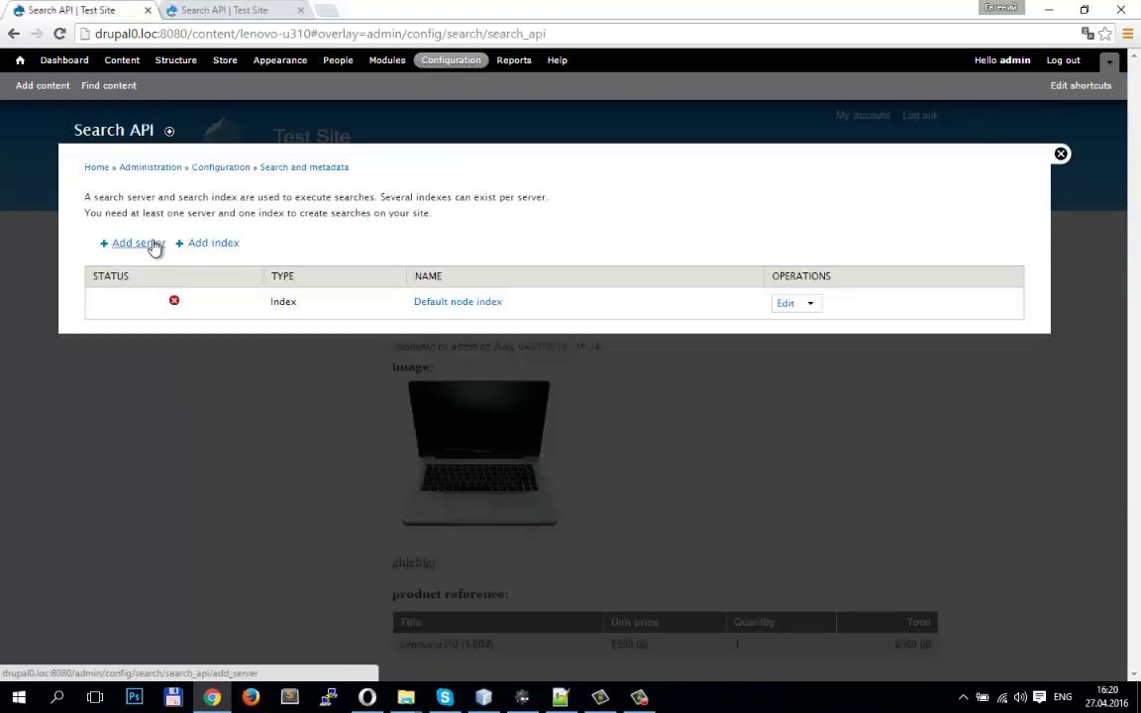
{"action": "left_click", "coordinate": [152, 244]}
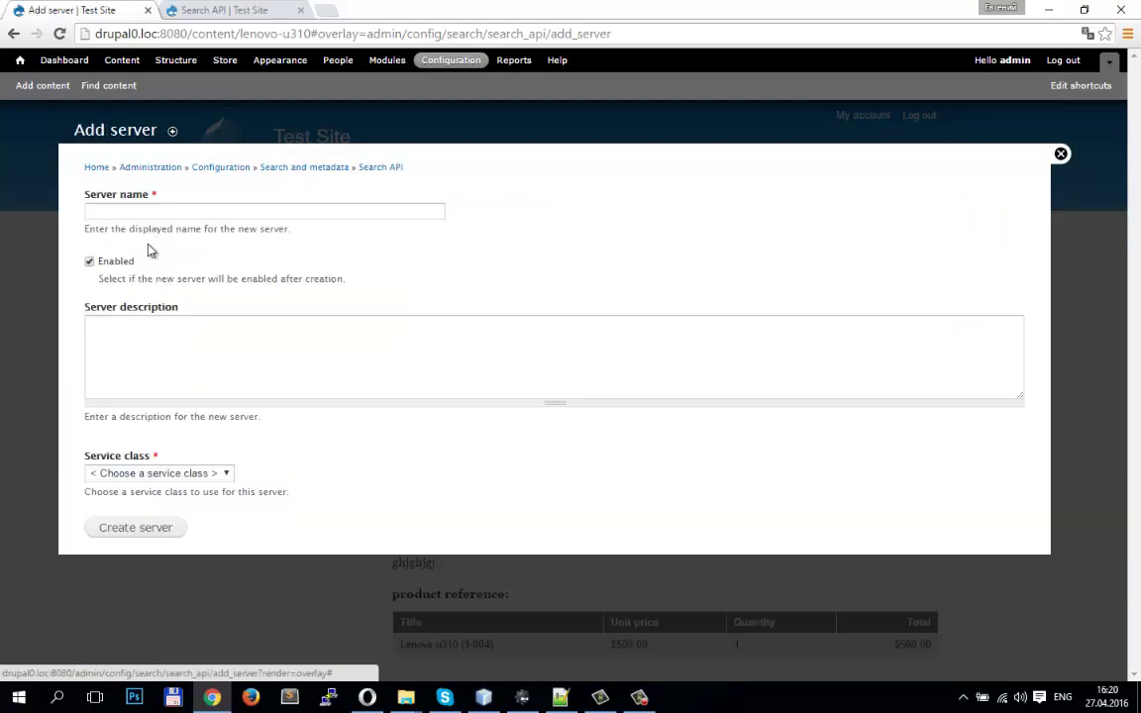
Create a search server named Search Server that uses the Database service class
{"action": "left_click", "coordinate": [155, 214]}
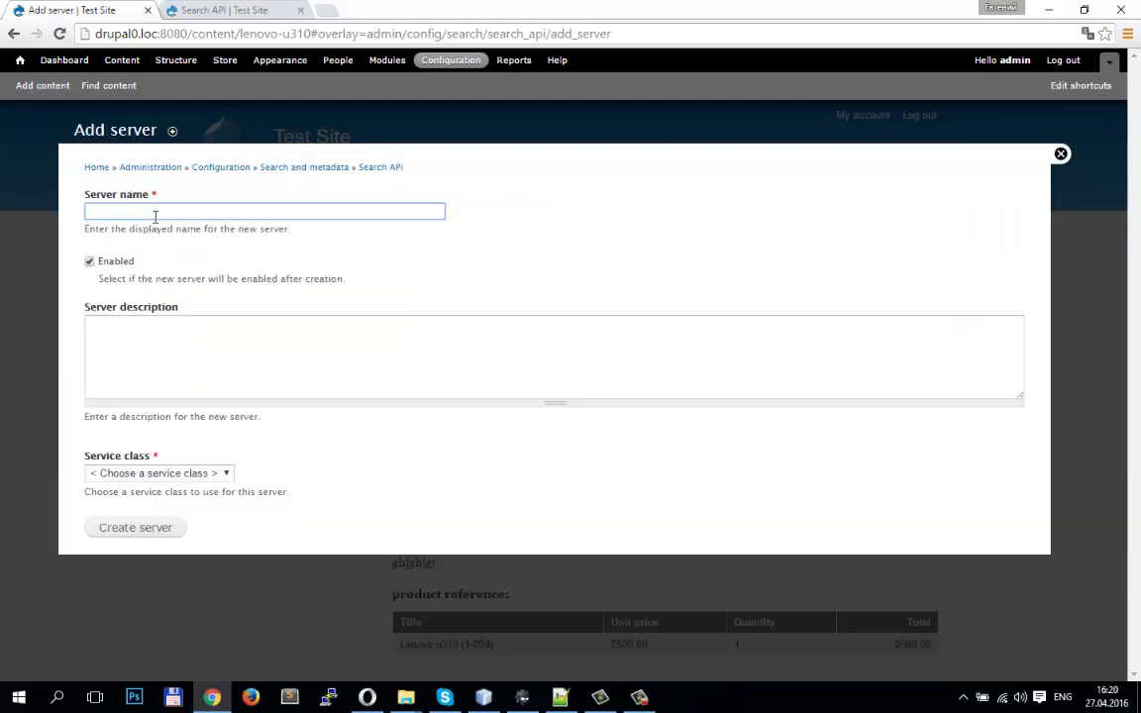
{"action": "type", "text": "Serrch"}
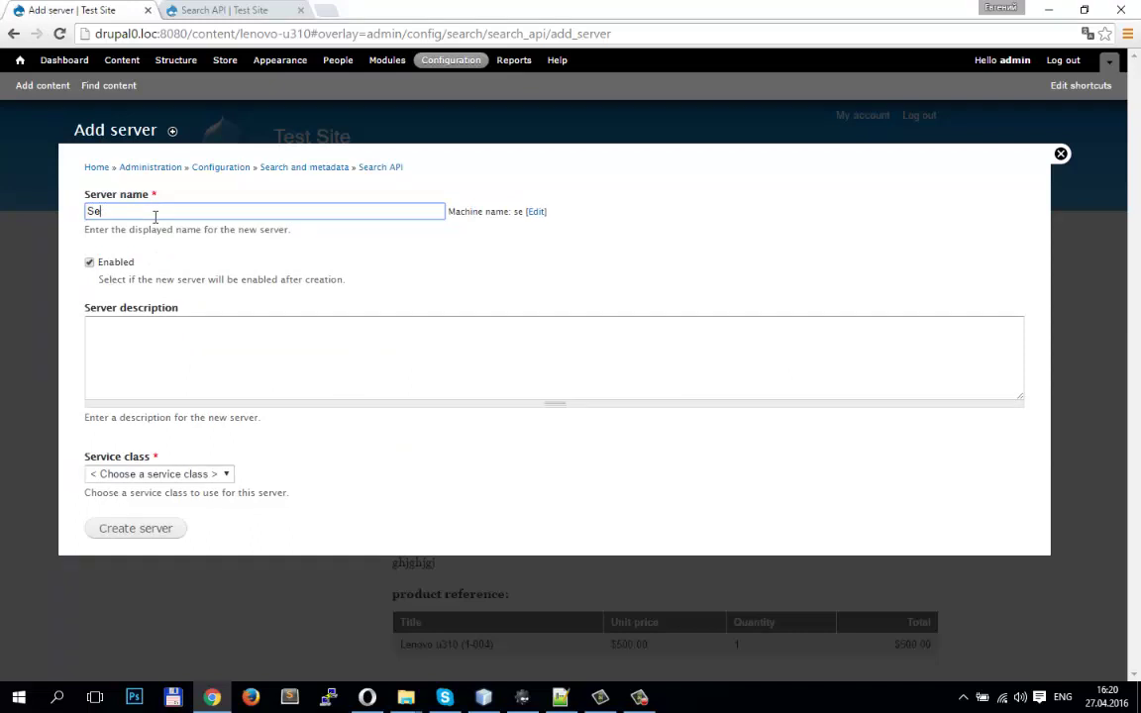
{"action": "type", "text": " Server"}
{"action": "left_click", "coordinate": [427, 343]}
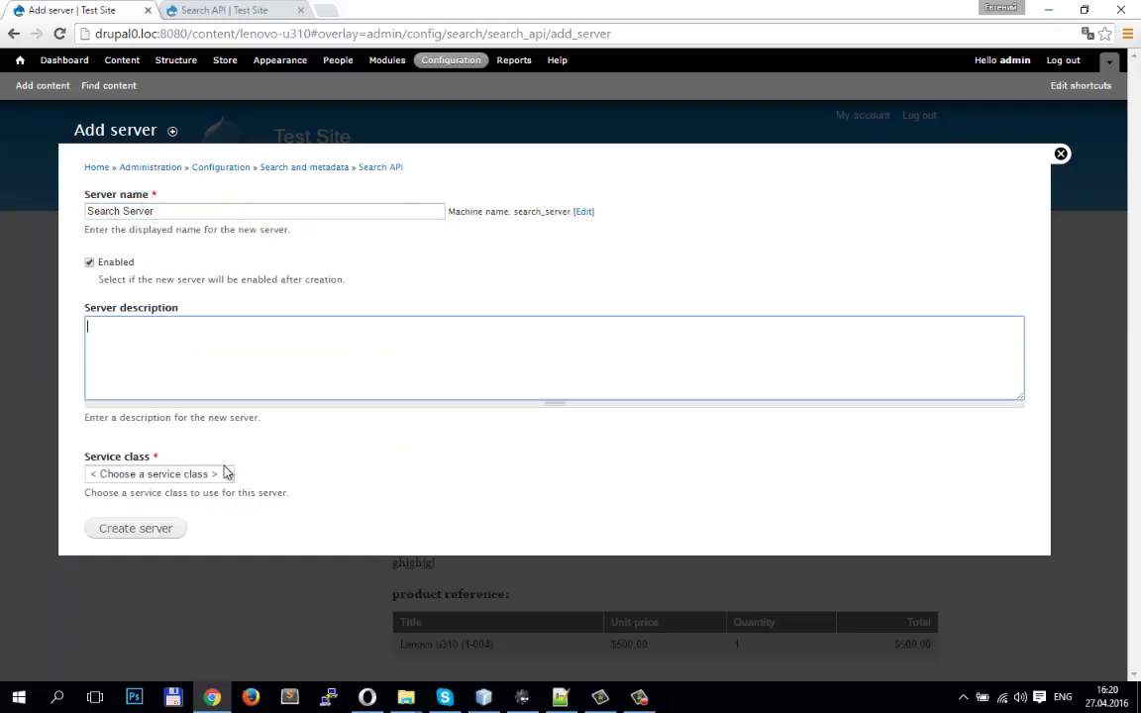
{"action": "left_click", "coordinate": [224, 473]}
{"action": "left_click", "coordinate": [164, 501]}
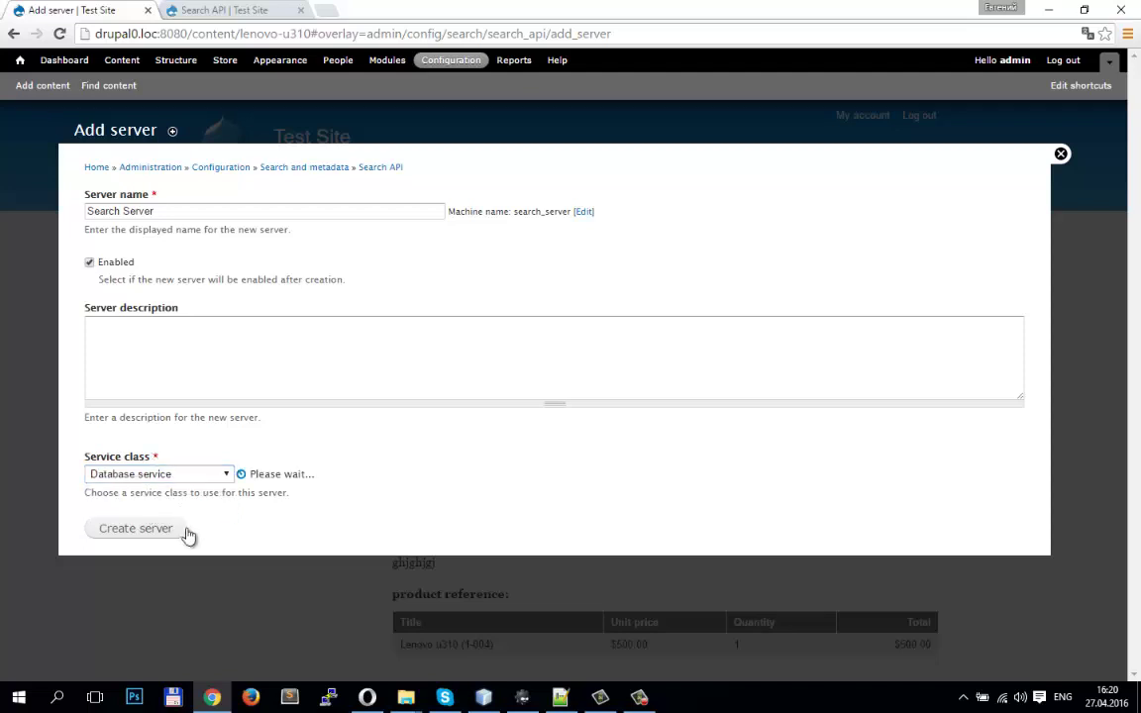
{"action": "scroll", "coordinate": [183, 582], "scroll_direction": "down", "scroll_amount": 3}
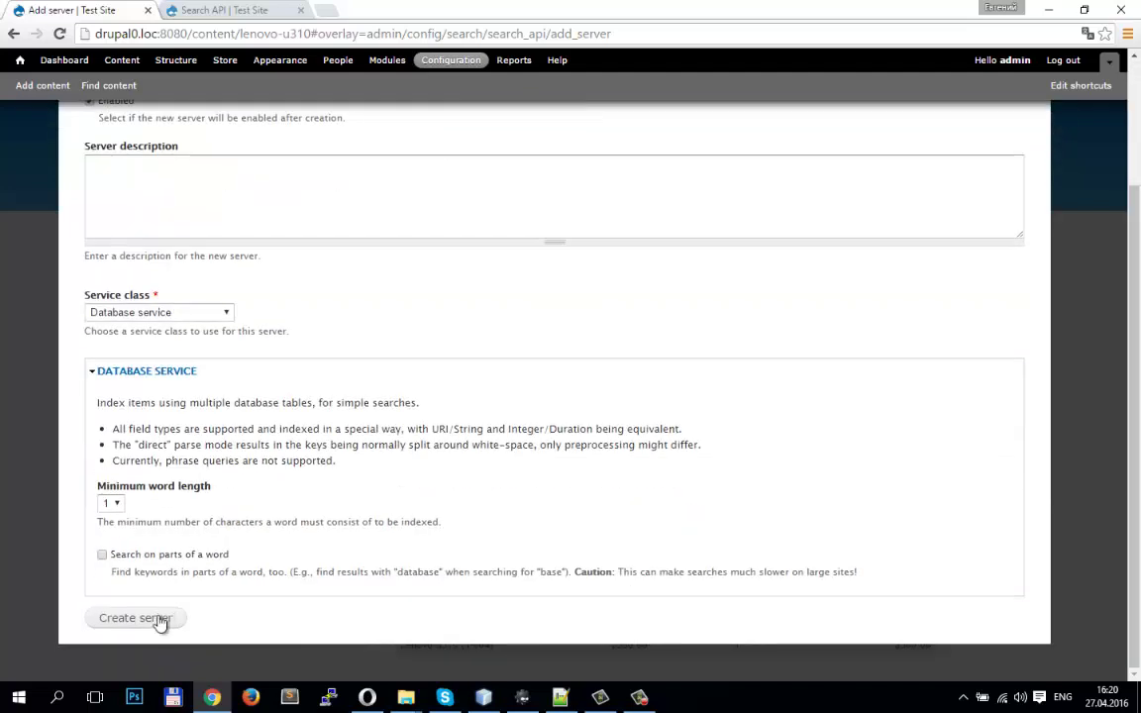
{"action": "left_click", "coordinate": [151, 618]}
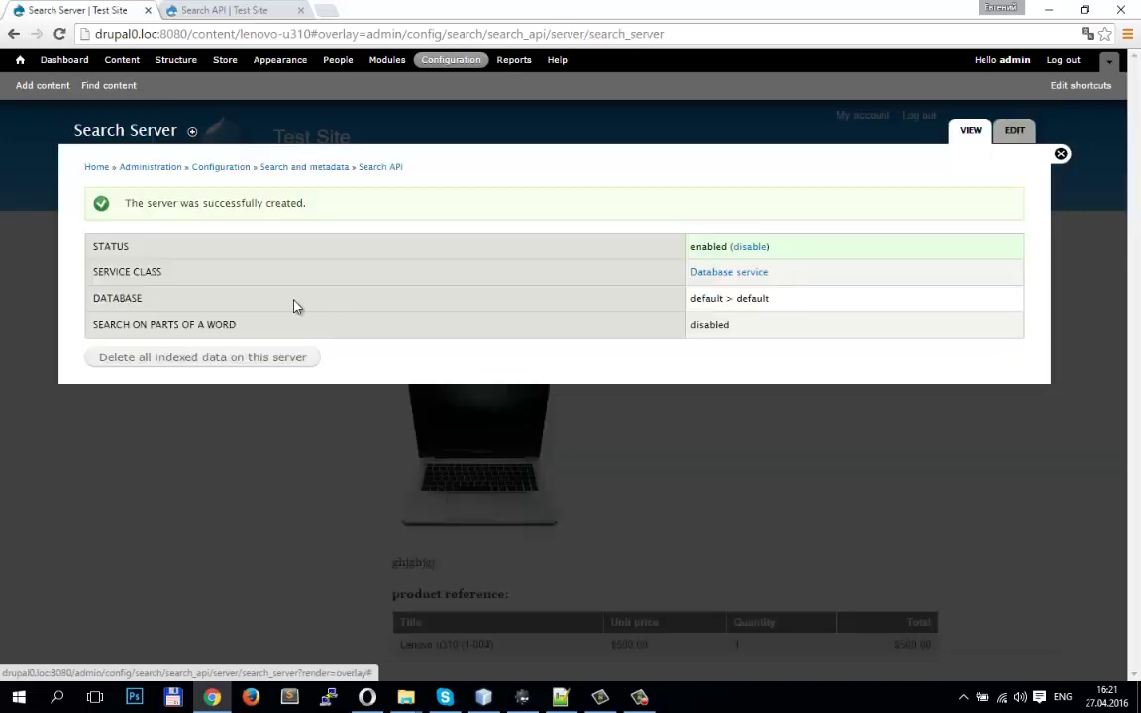
Start adding a new Search API index and name it Products Search Index
{"action": "left_click", "coordinate": [364, 168]}
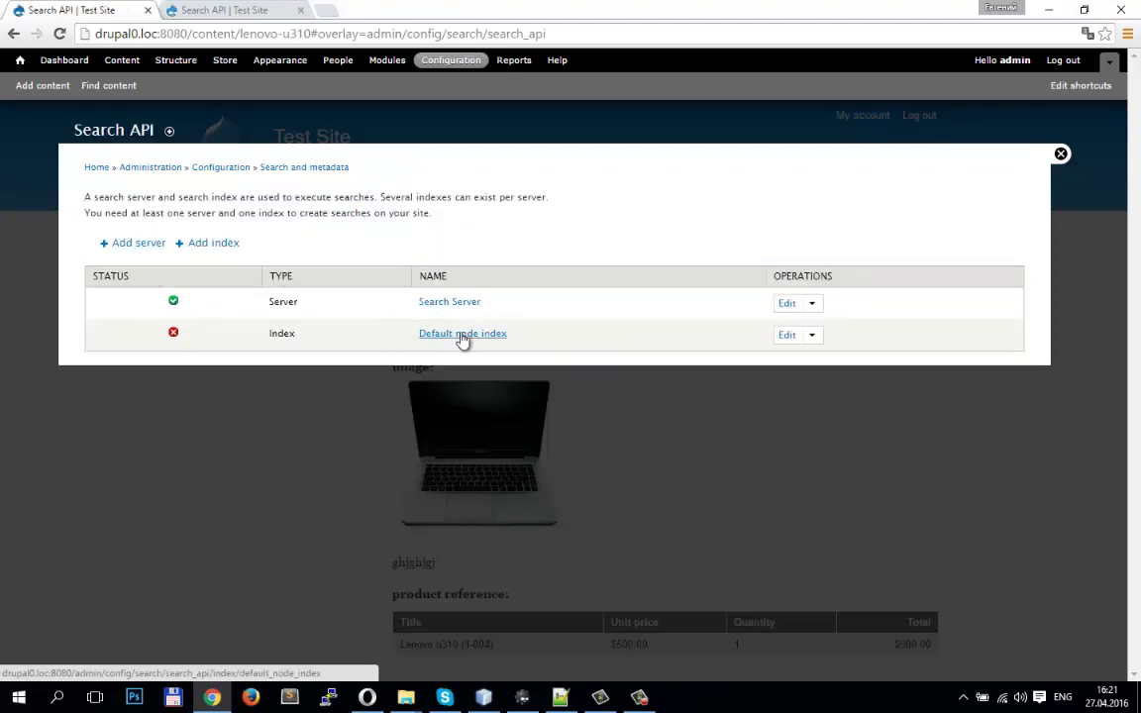
{"action": "left_click", "coordinate": [222, 244]}
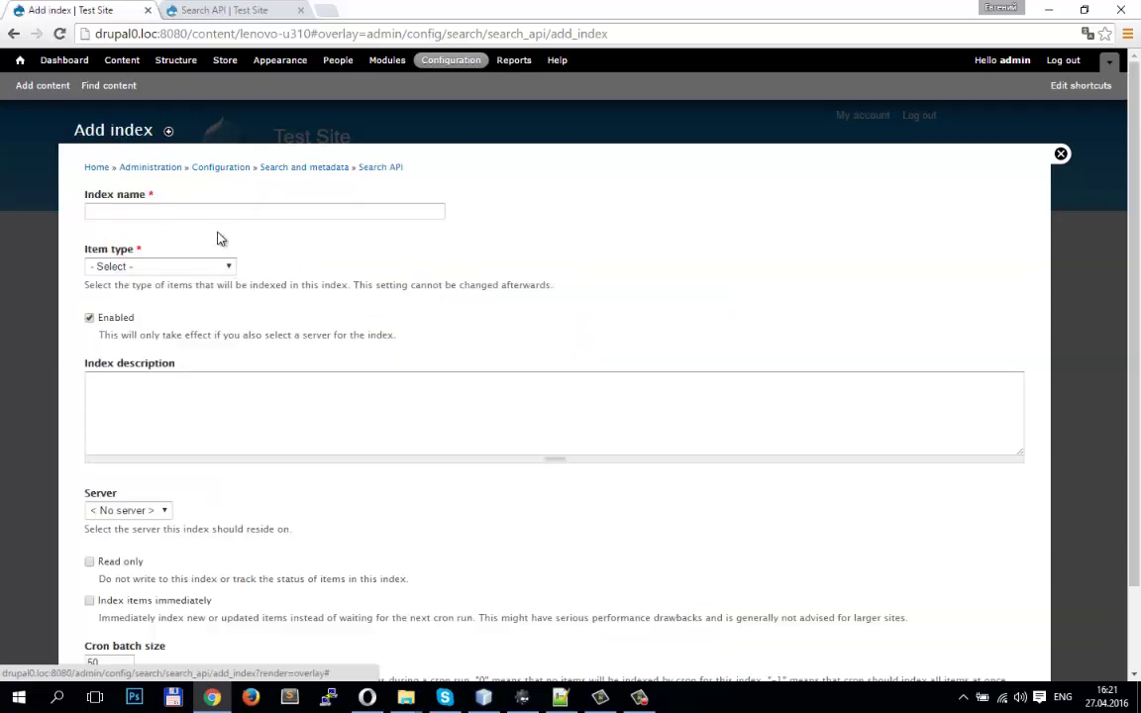
{"action": "left_click", "coordinate": [217, 211]}
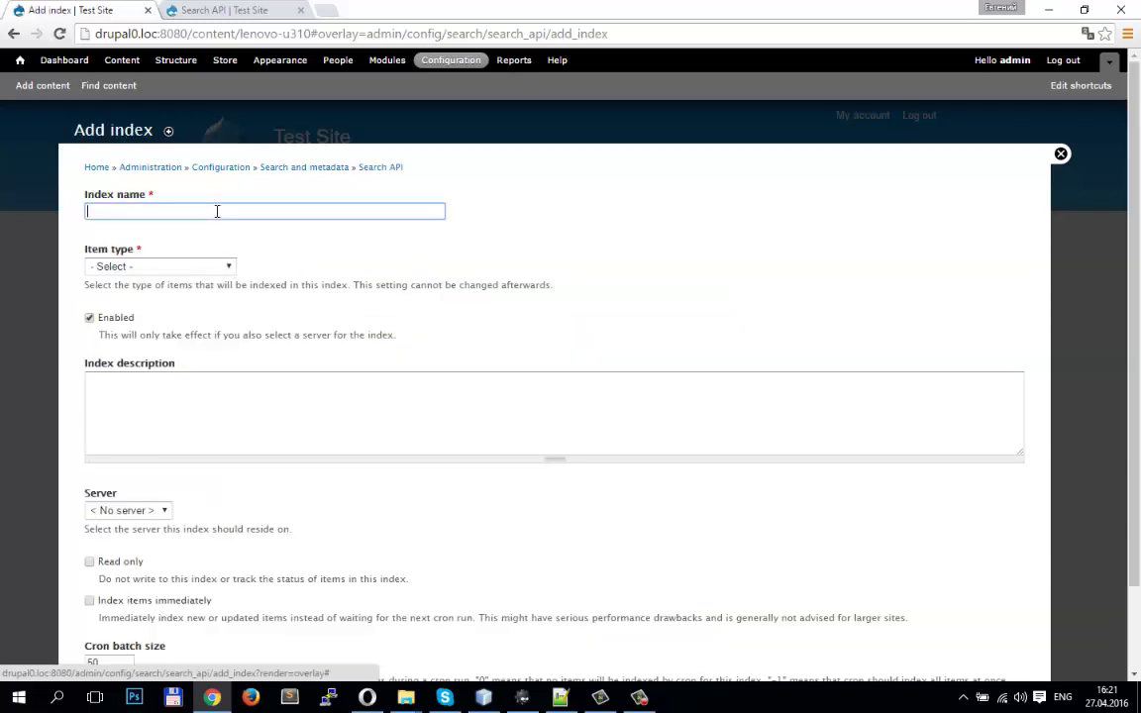
{"action": "type", "text": "P"}
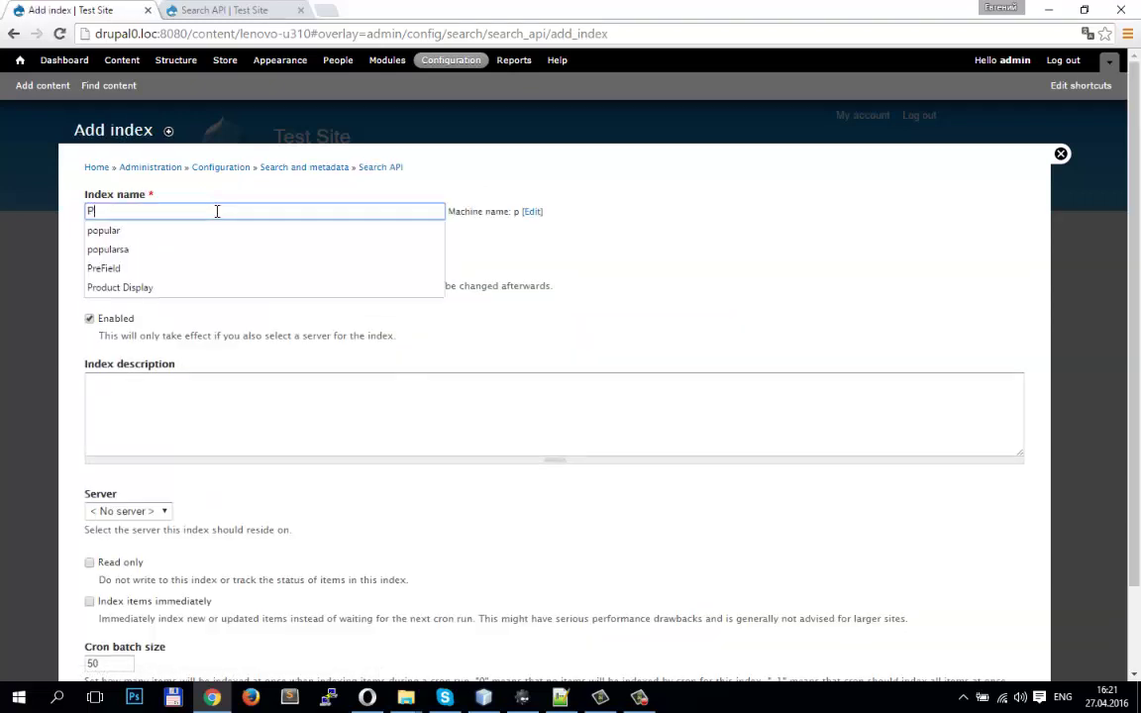
{"action": "type", "text": "roducts S"}
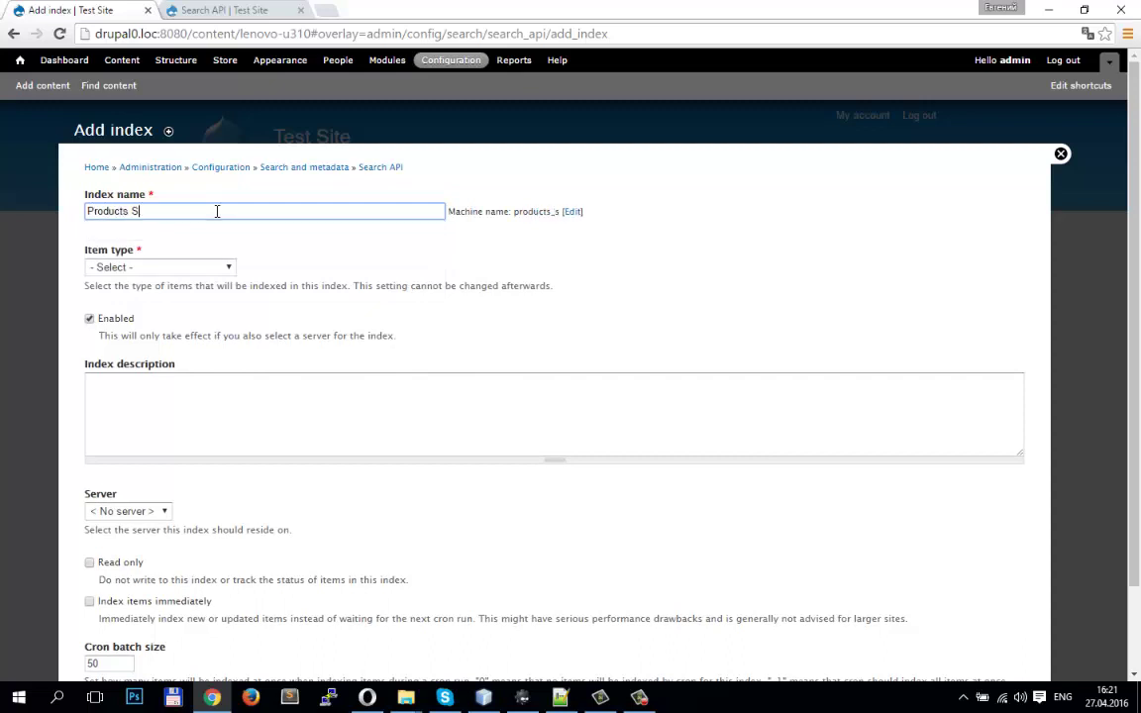
{"action": "type", "text": "earch Index"}
Set the index's item type to Node and restrict it to the Product Display bundle
{"action": "left_click", "coordinate": [187, 266]}
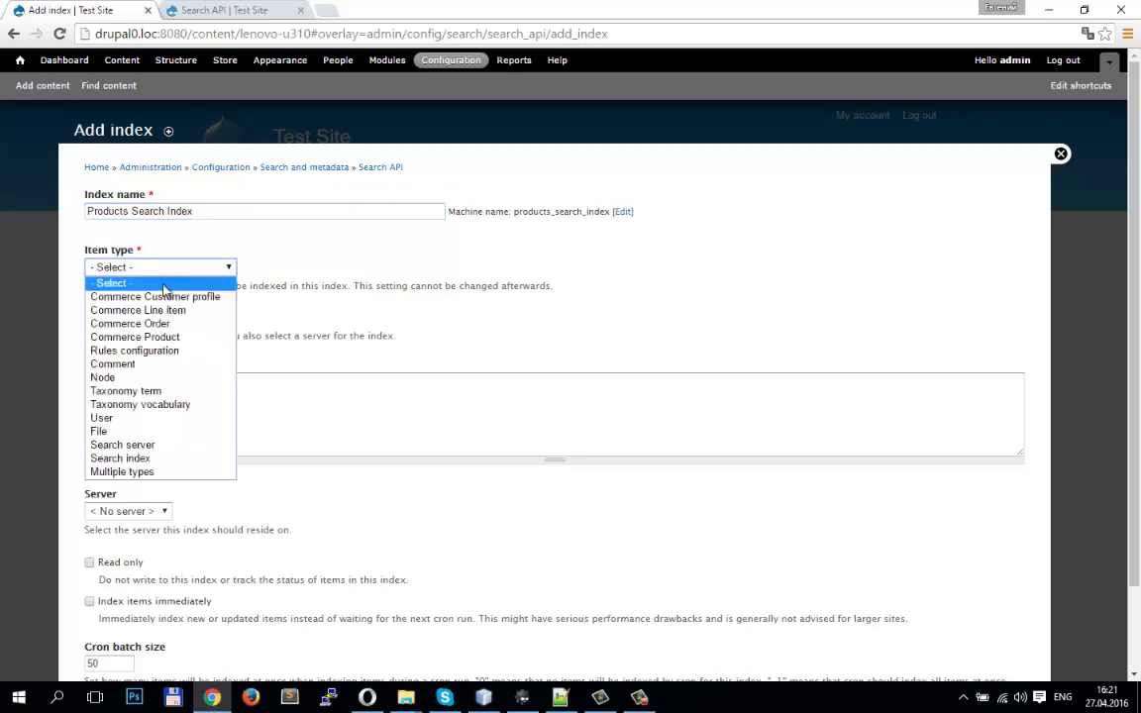
{"action": "left_click", "coordinate": [146, 376]}
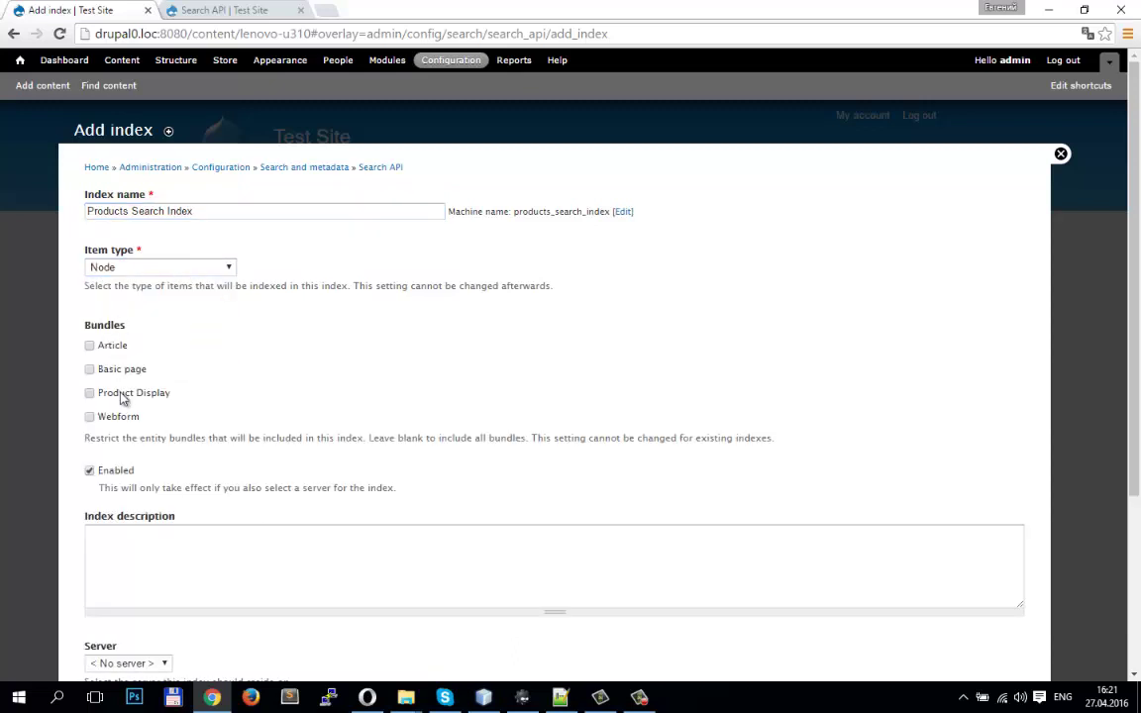
{"action": "left_click", "coordinate": [90, 393]}
Assign the index to Search Server and create it
{"action": "scroll", "coordinate": [147, 490], "scroll_direction": "down", "scroll_amount": 1}
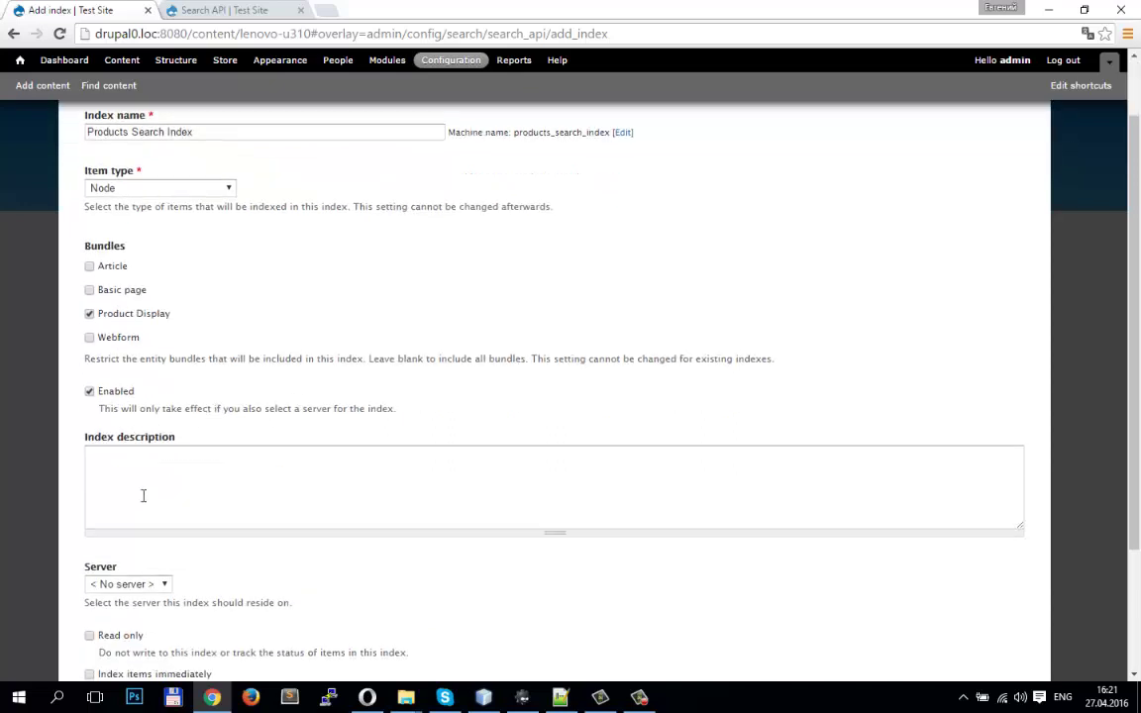
{"action": "left_click", "coordinate": [143, 495]}
{"action": "scroll", "coordinate": [148, 484], "scroll_direction": "down", "scroll_amount": 2}
{"action": "left_click", "coordinate": [128, 413]}
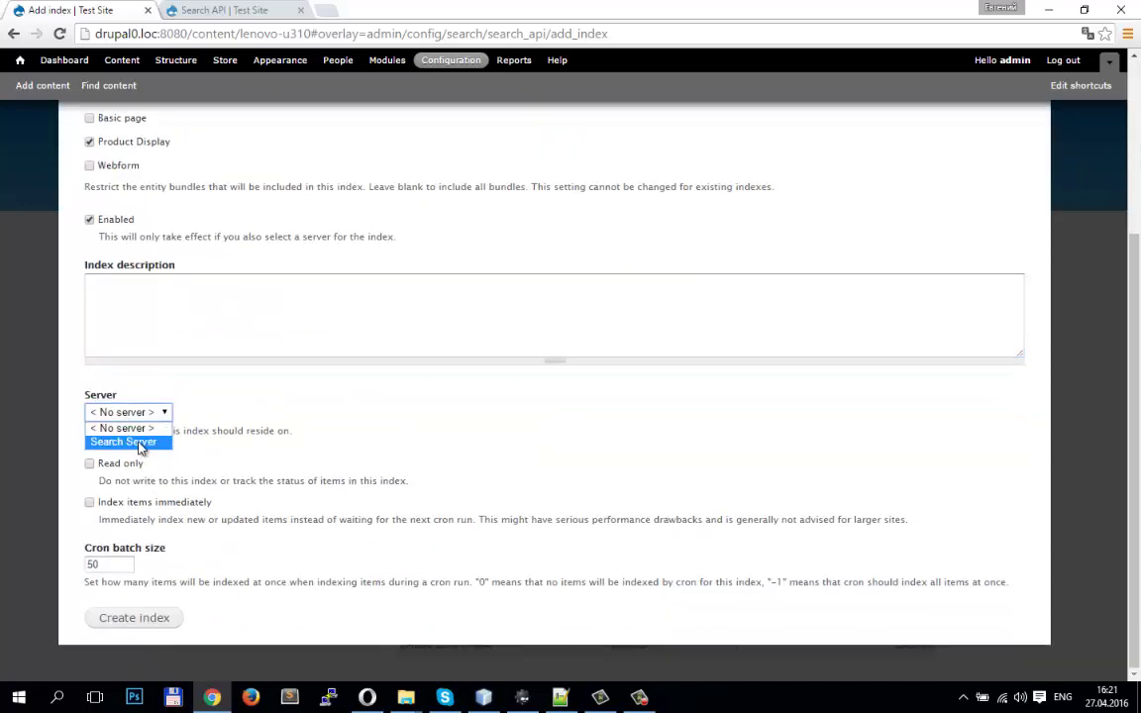
{"action": "left_click", "coordinate": [121, 443]}
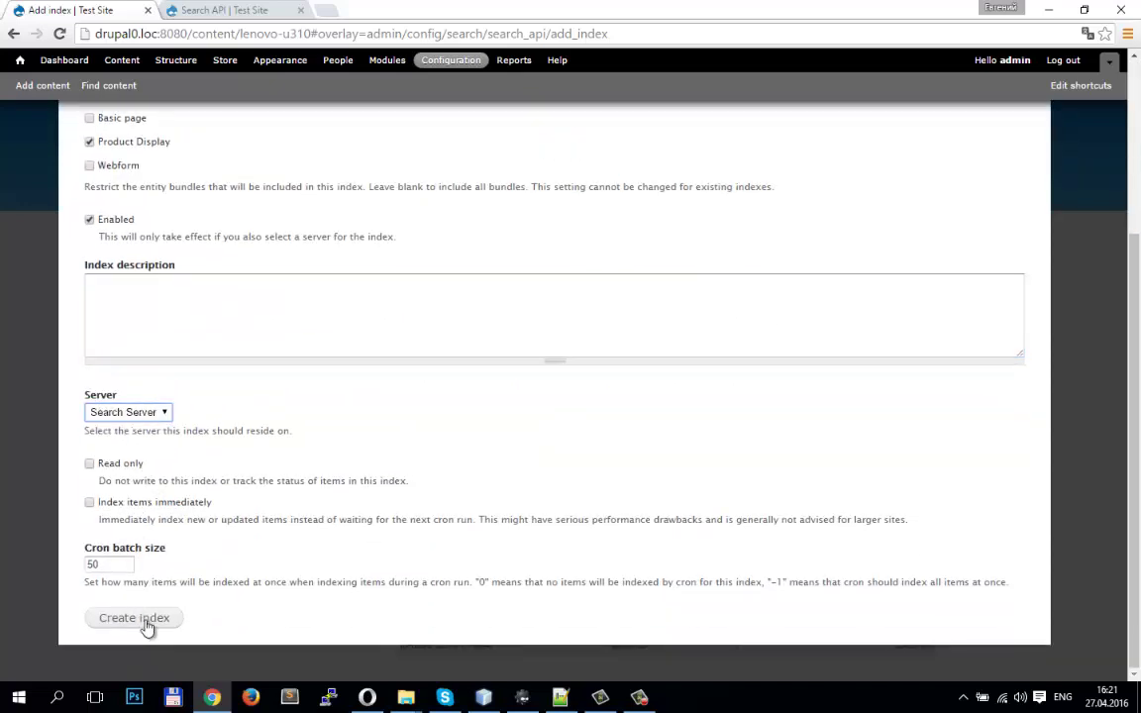
{"action": "left_click", "coordinate": [147, 624]}
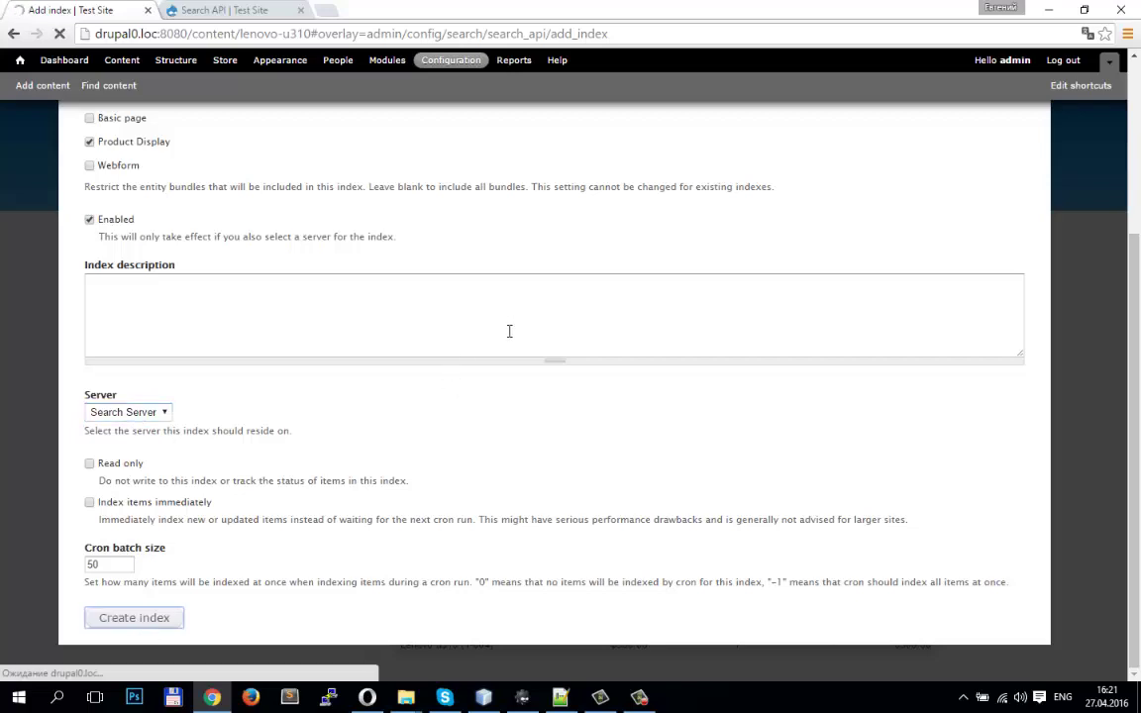
Mark the product reference field as indexed and save the field changes
{"action": "scroll", "coordinate": [495, 396], "scroll_direction": "down", "scroll_amount": 6}
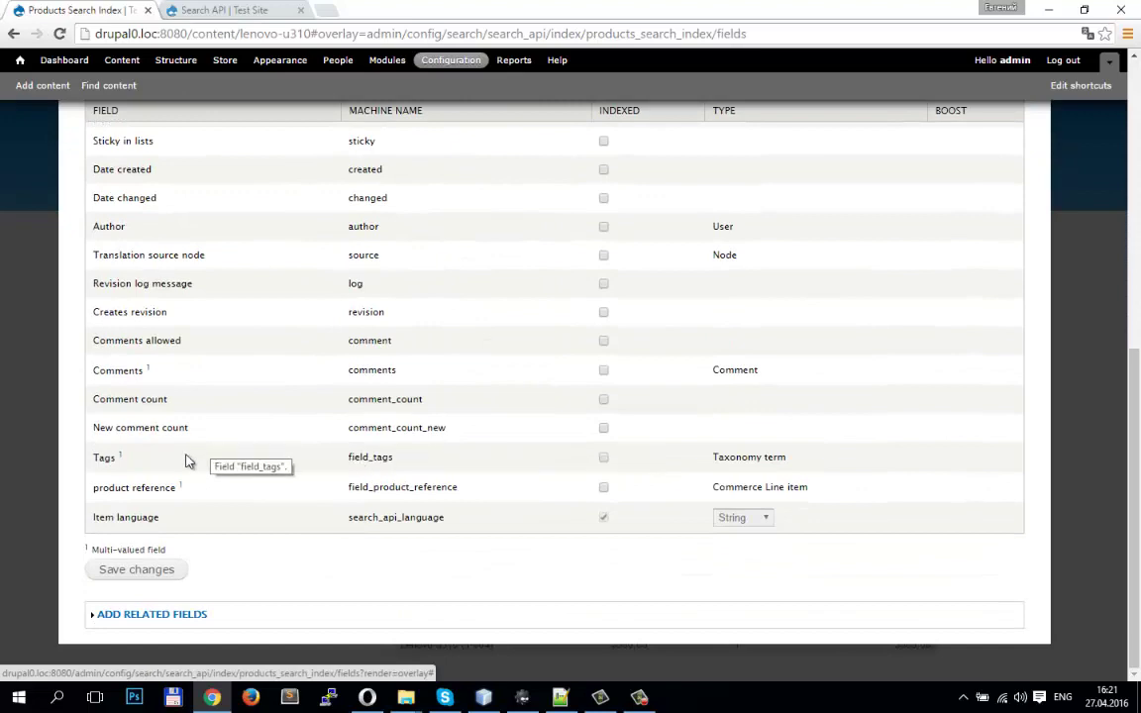
{"action": "scroll", "coordinate": [188, 421], "scroll_direction": "up", "scroll_amount": 3}
{"action": "scroll", "coordinate": [214, 294], "scroll_direction": "up", "scroll_amount": 3}
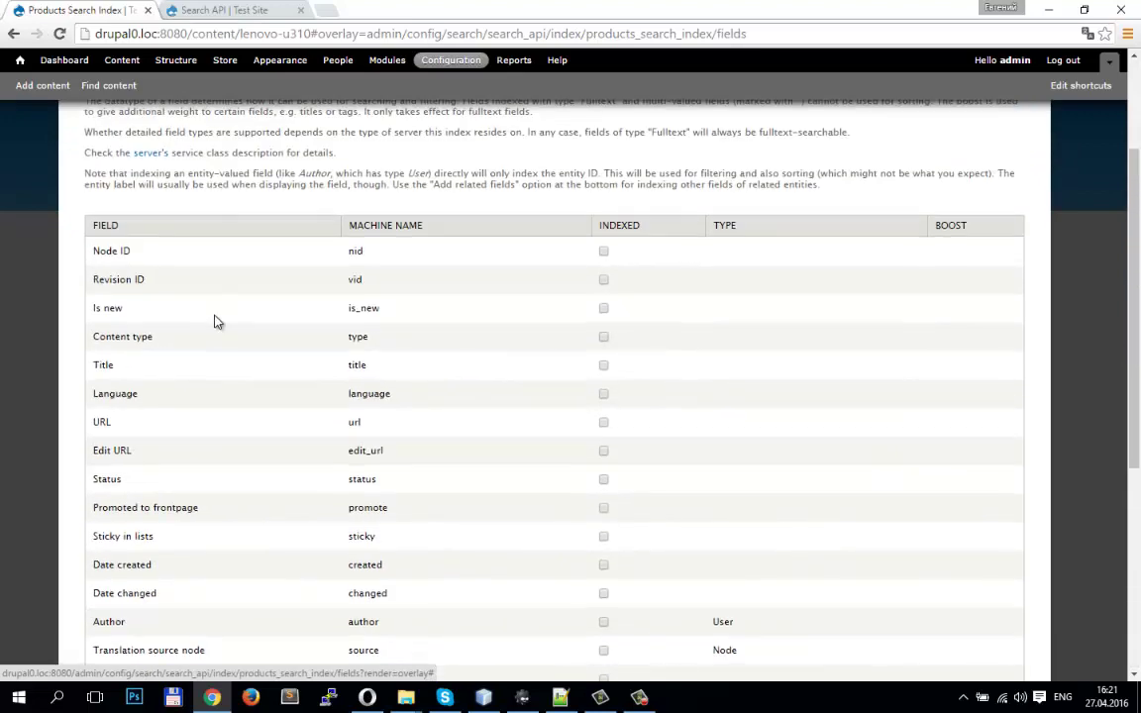
{"action": "scroll", "coordinate": [211, 334], "scroll_direction": "down", "scroll_amount": 5}
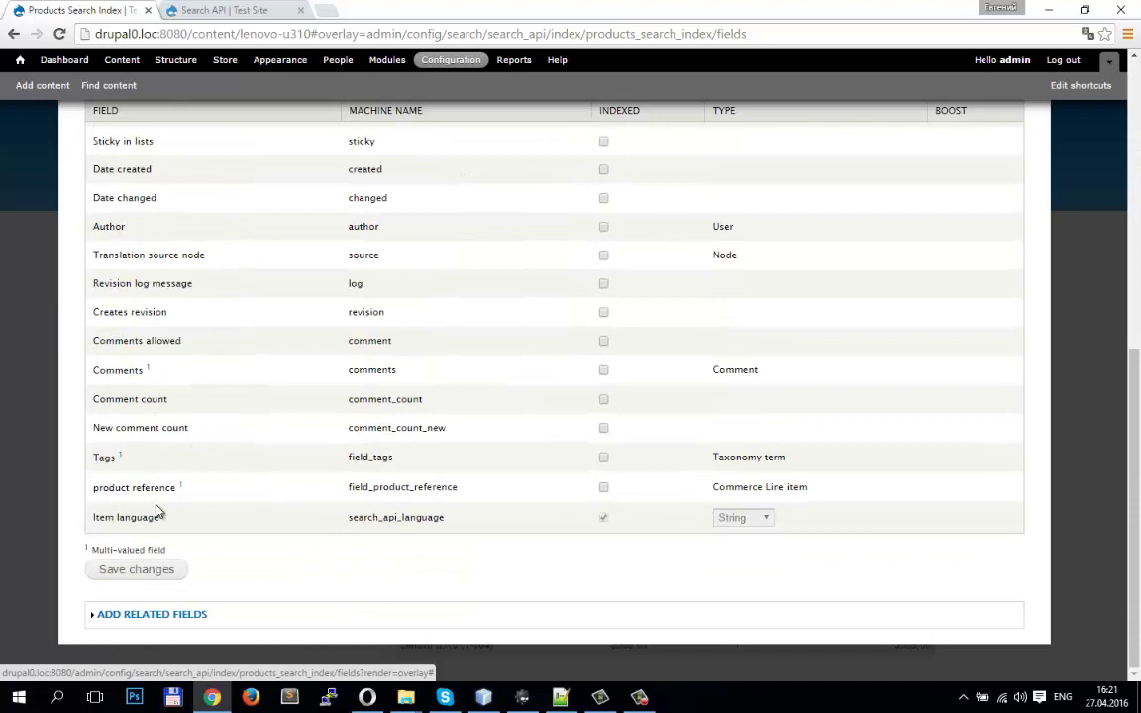
{"action": "left_click", "coordinate": [604, 491]}
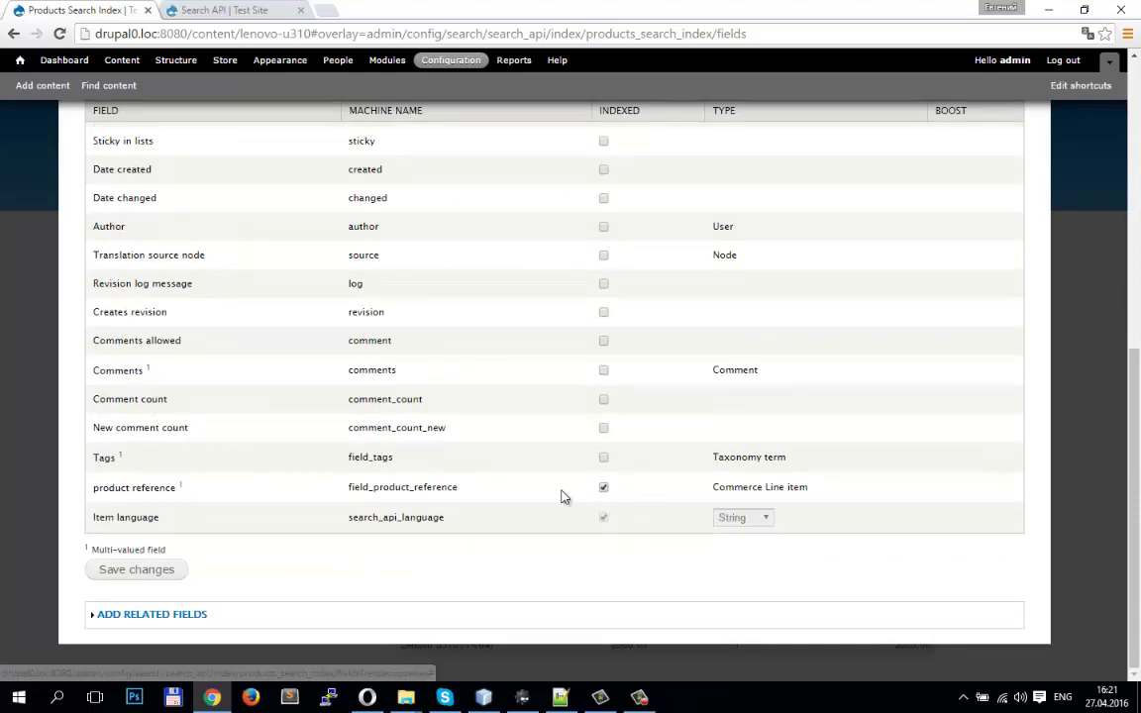
{"action": "left_click", "coordinate": [148, 580]}
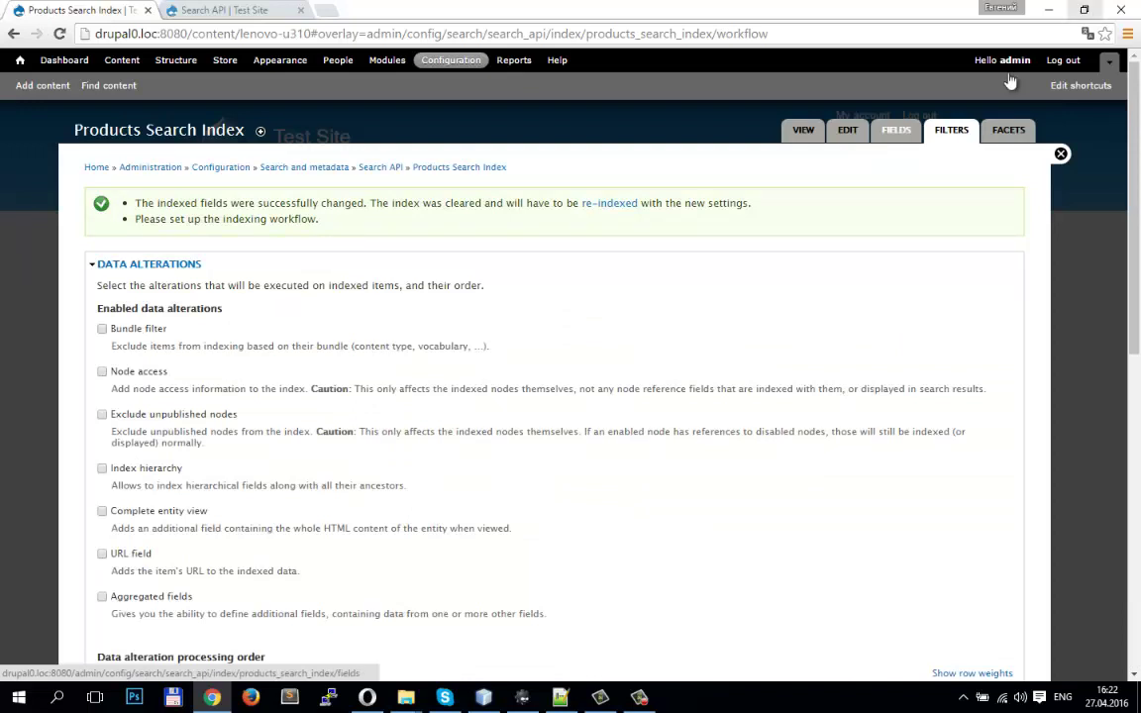
Return to the index's field settings and add the related fields of product reference
{"action": "left_click", "coordinate": [896, 130]}
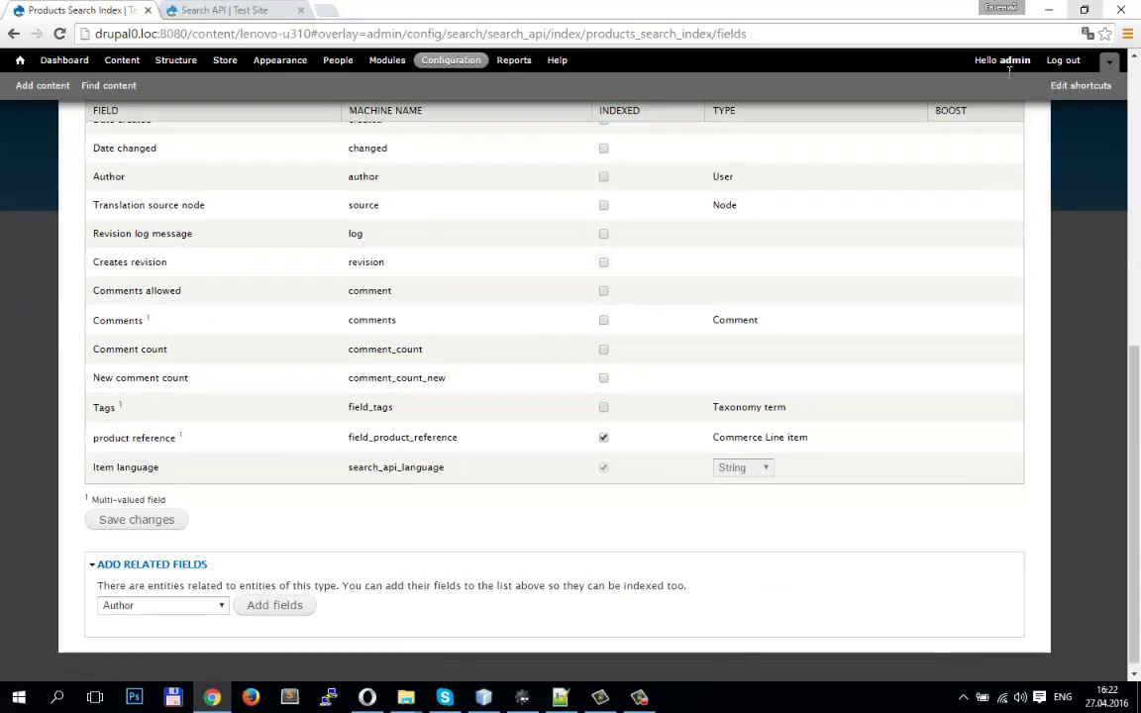
{"action": "key", "text": "alt+Down"}
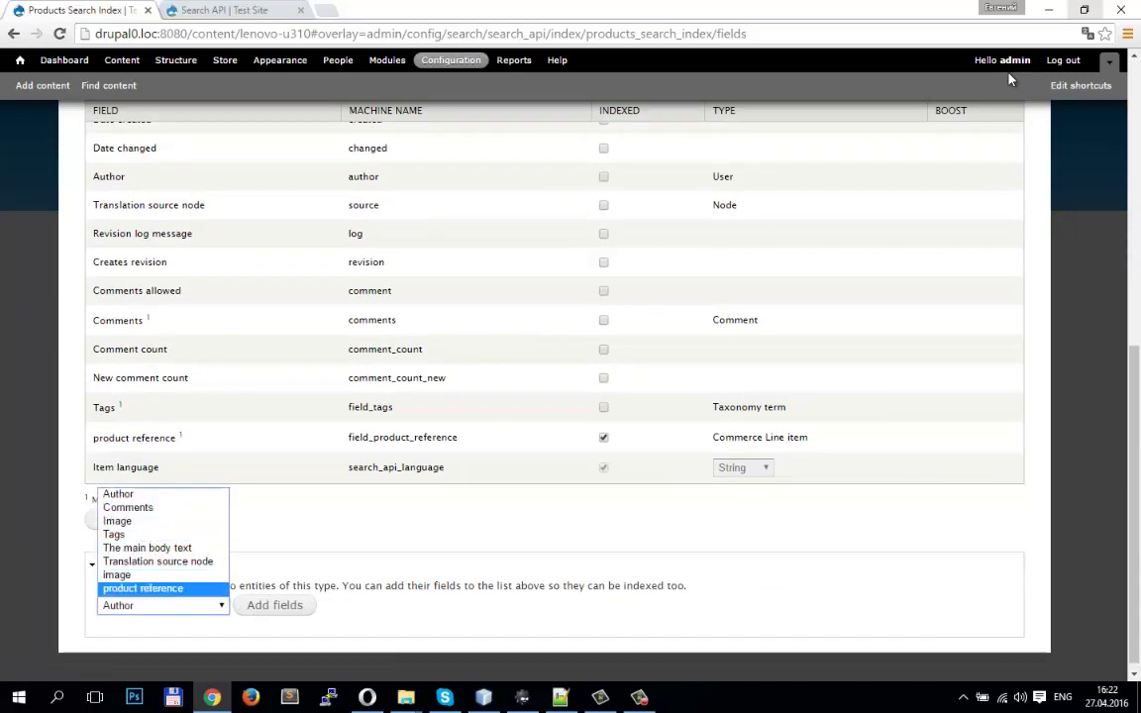
{"action": "key", "text": "Return"}
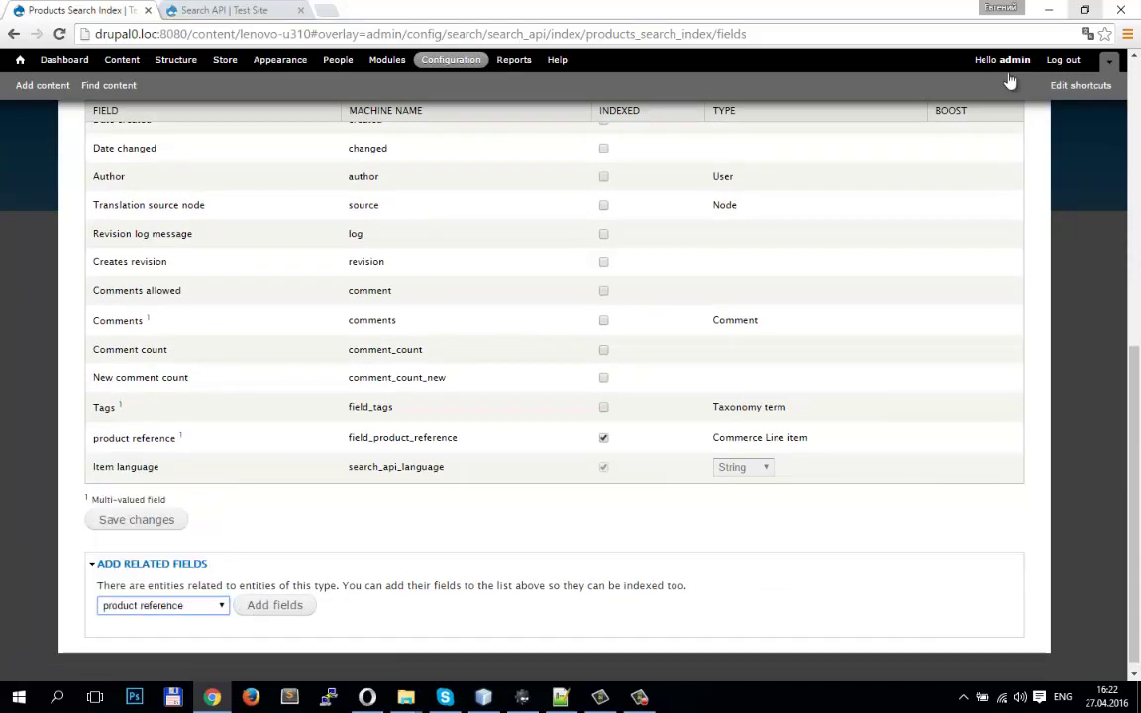
{"action": "key", "text": "Tab"}
{"action": "key", "text": "Return"}
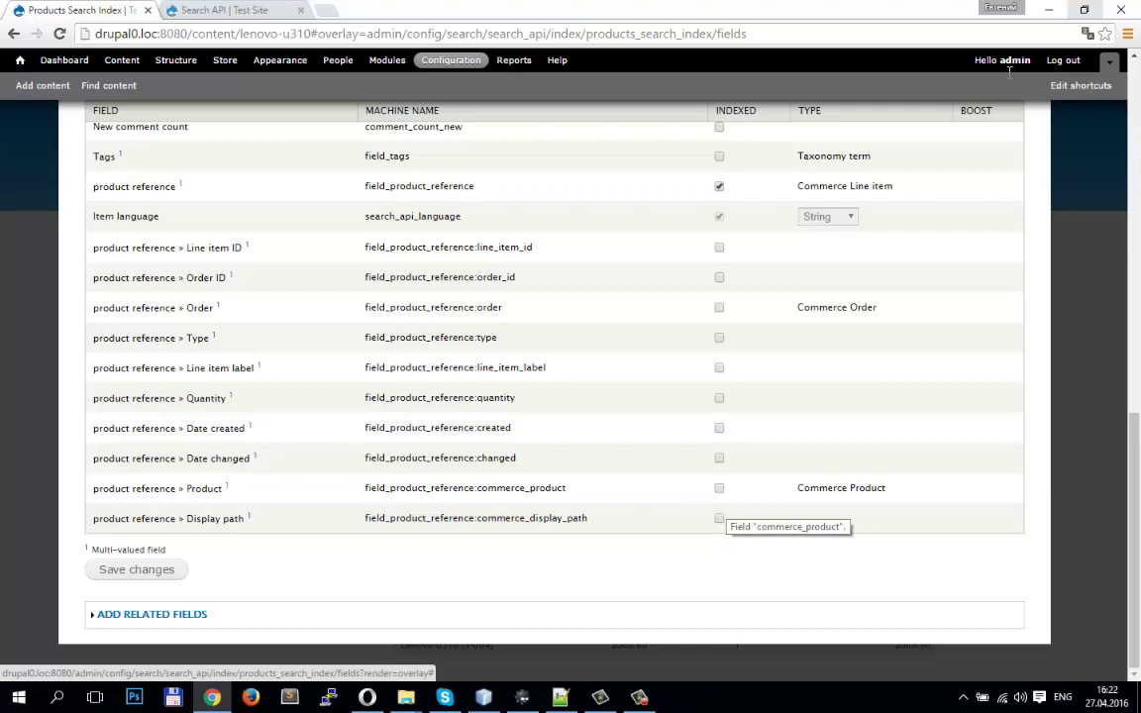
Mark the product reference » Product field as indexed and save the changes
{"action": "left_click_drag", "start_coordinate": [109, 489], "coordinate": [222, 489]}
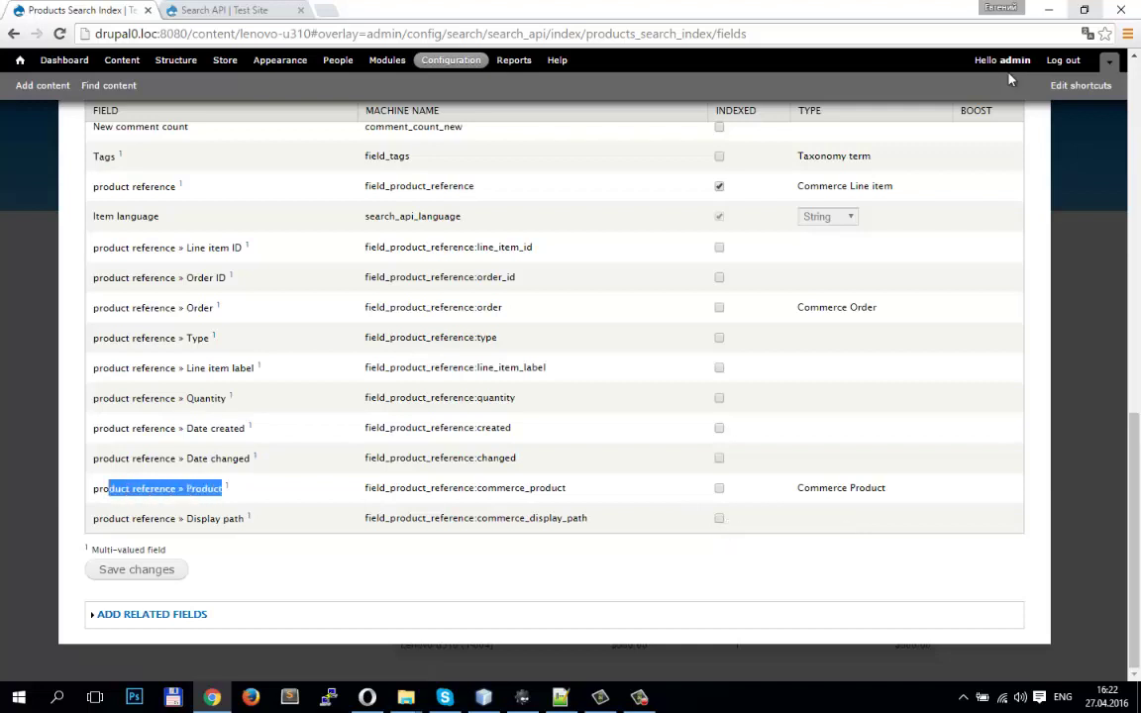
{"action": "left_click", "coordinate": [720, 487]}
{"action": "left_click", "coordinate": [137, 569]}
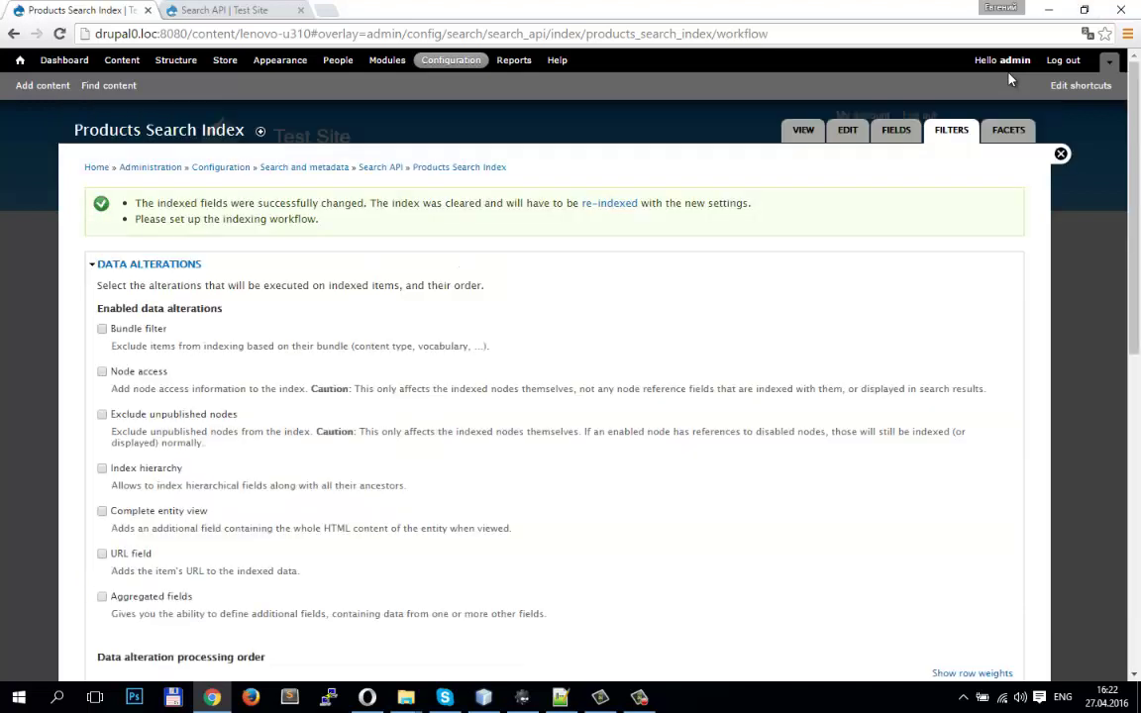
Reopen the index's field settings and add the related fields of product reference » Product
{"action": "left_click", "coordinate": [897, 130]}
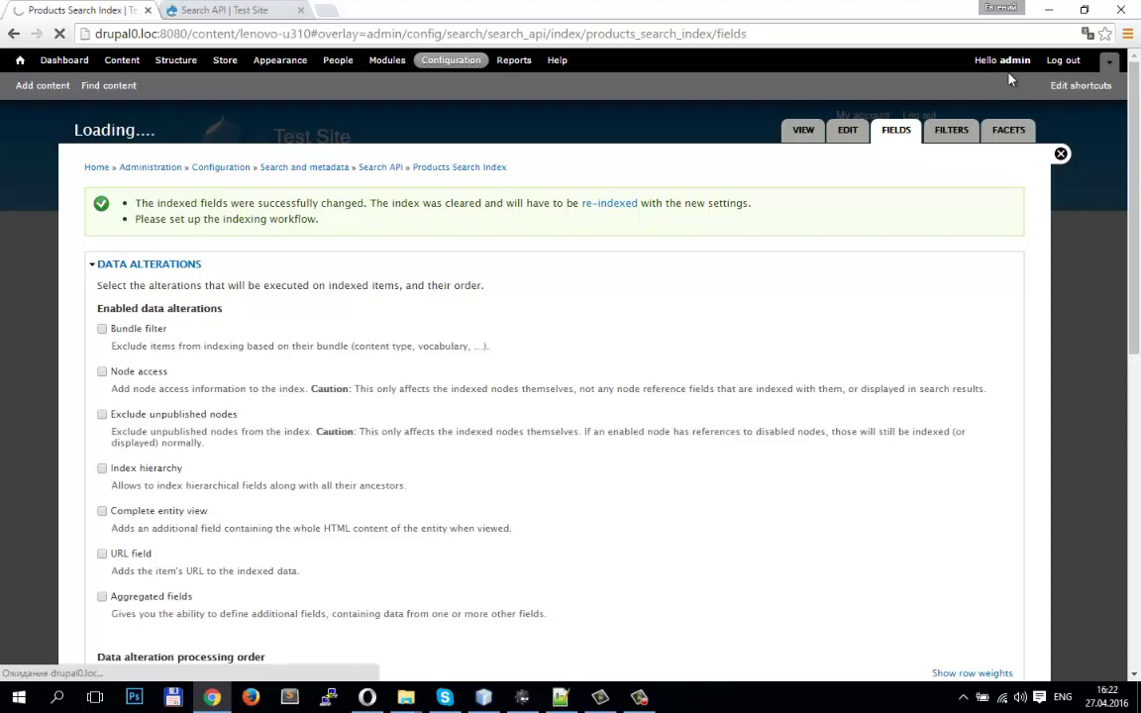
{"action": "scroll", "coordinate": [1010, 79], "scroll_direction": "down", "scroll_amount": 15}
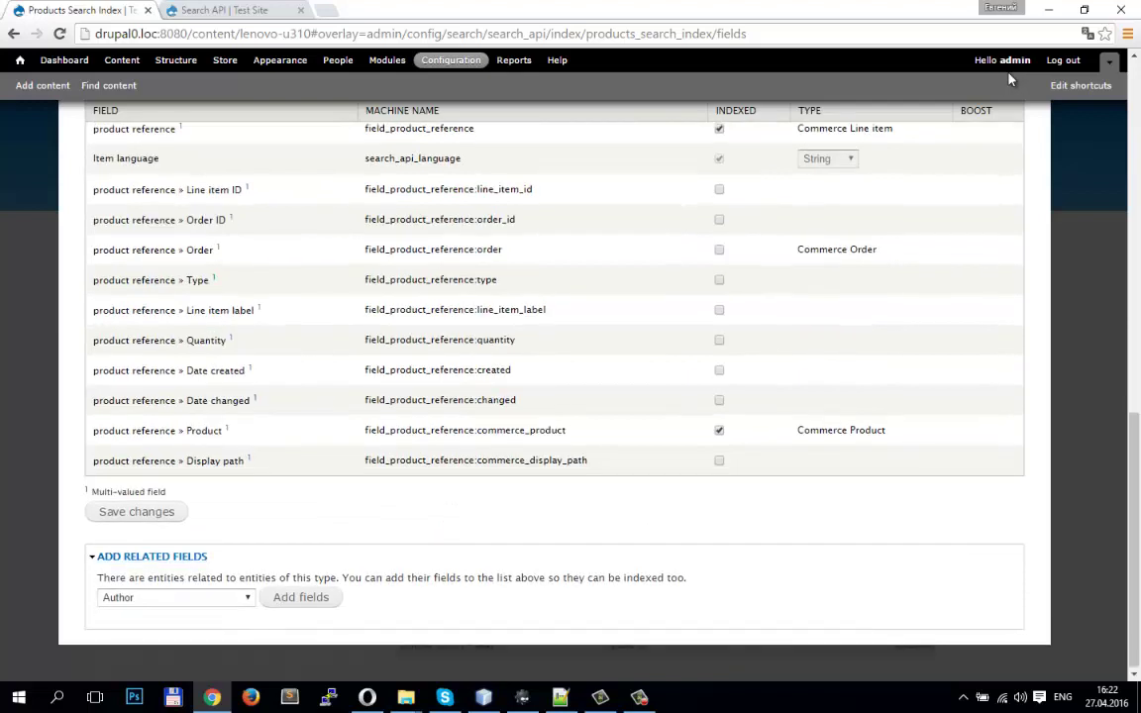
{"action": "key", "text": "alt+Down"}
{"action": "key", "text": "Up"}
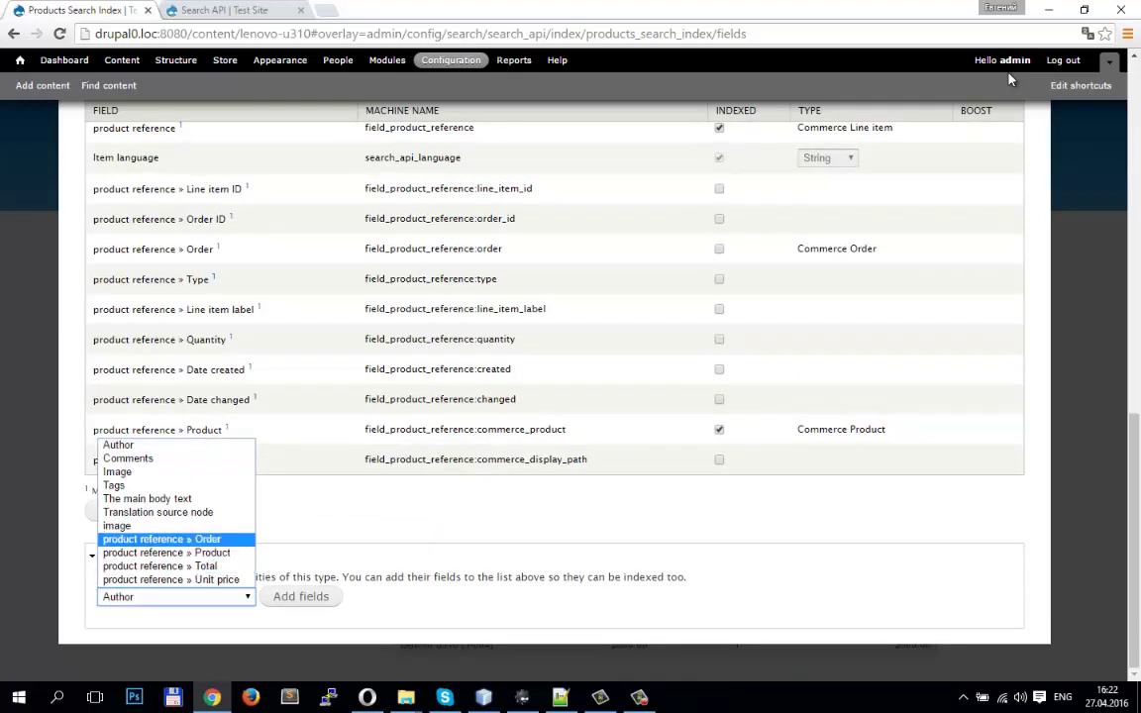
{"action": "key", "text": "Down"}
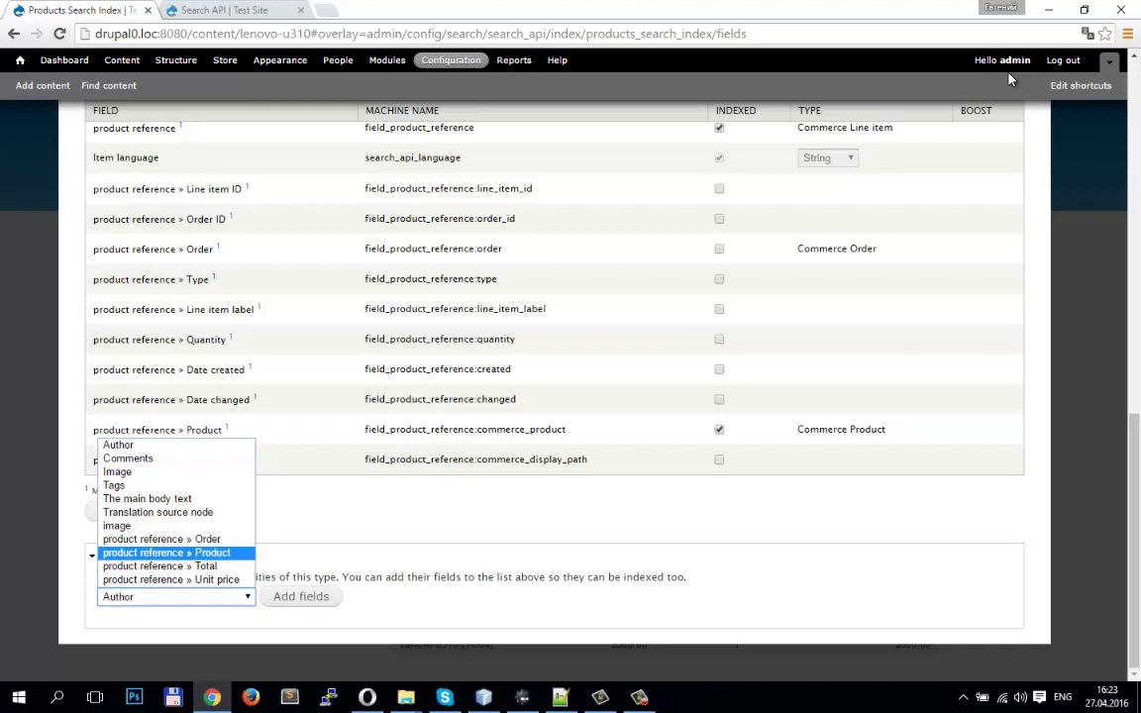
{"action": "key", "text": "Return"}
{"action": "key", "text": "Tab"}
{"action": "key", "text": "Return"}
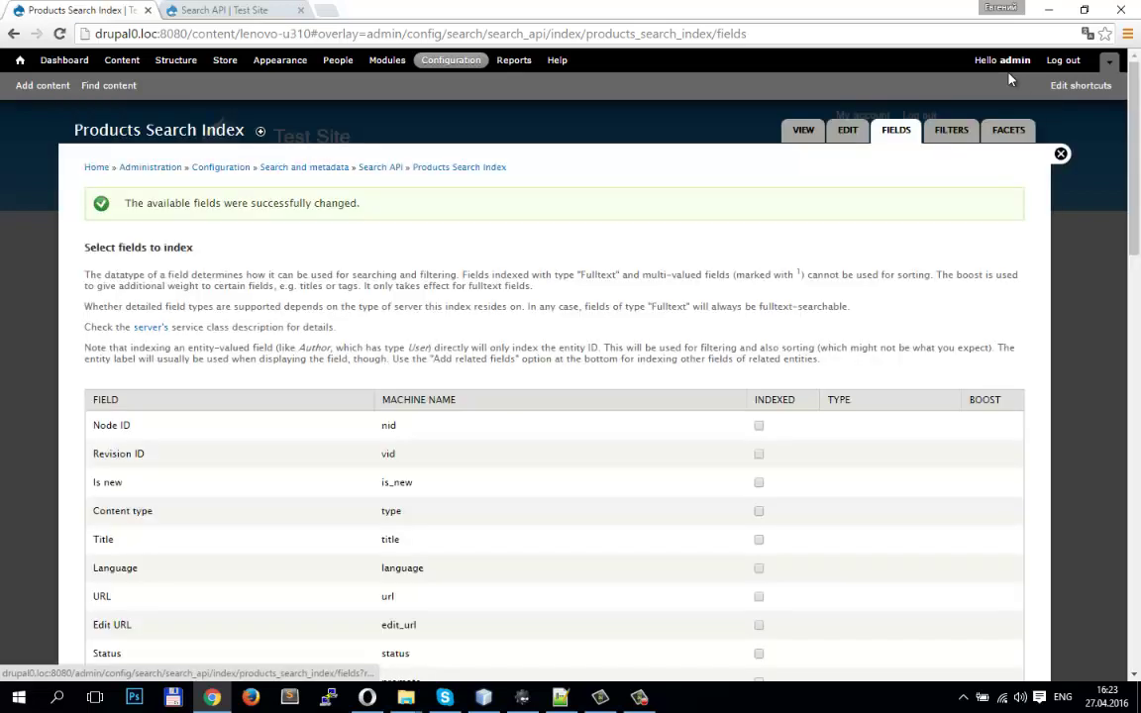
{"action": "scroll", "coordinate": [1010, 75], "scroll_direction": "down", "scroll_amount": 15}
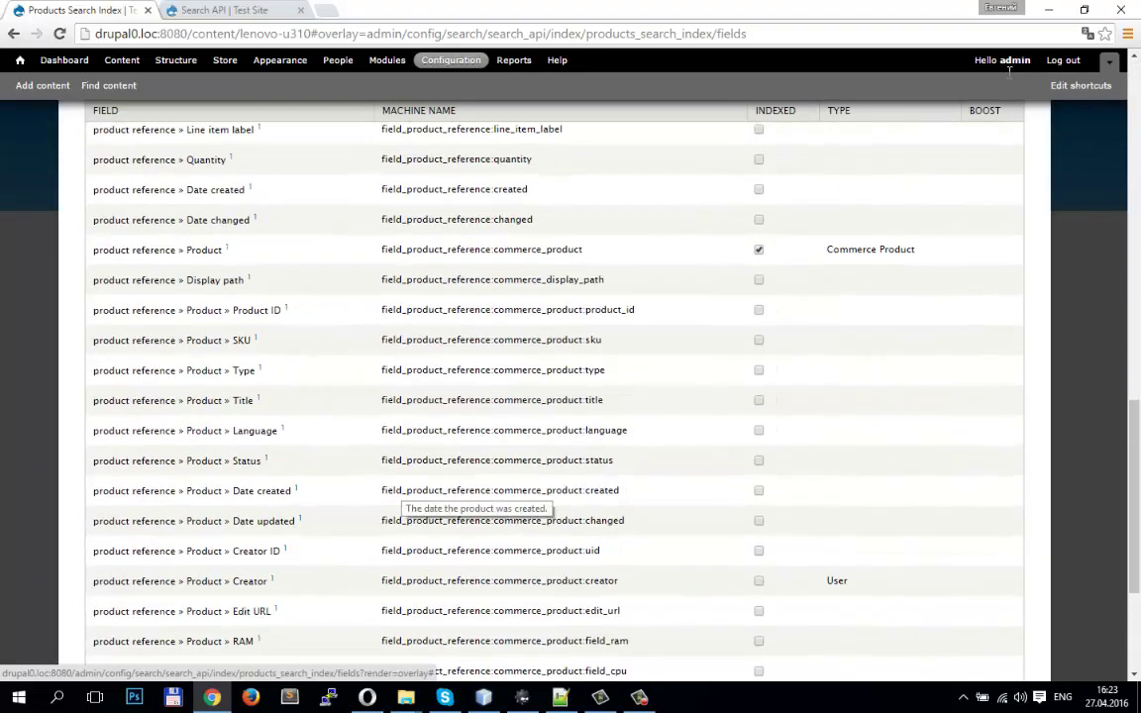
{"action": "scroll", "coordinate": [1009, 76], "scroll_direction": "down", "scroll_amount": 2}
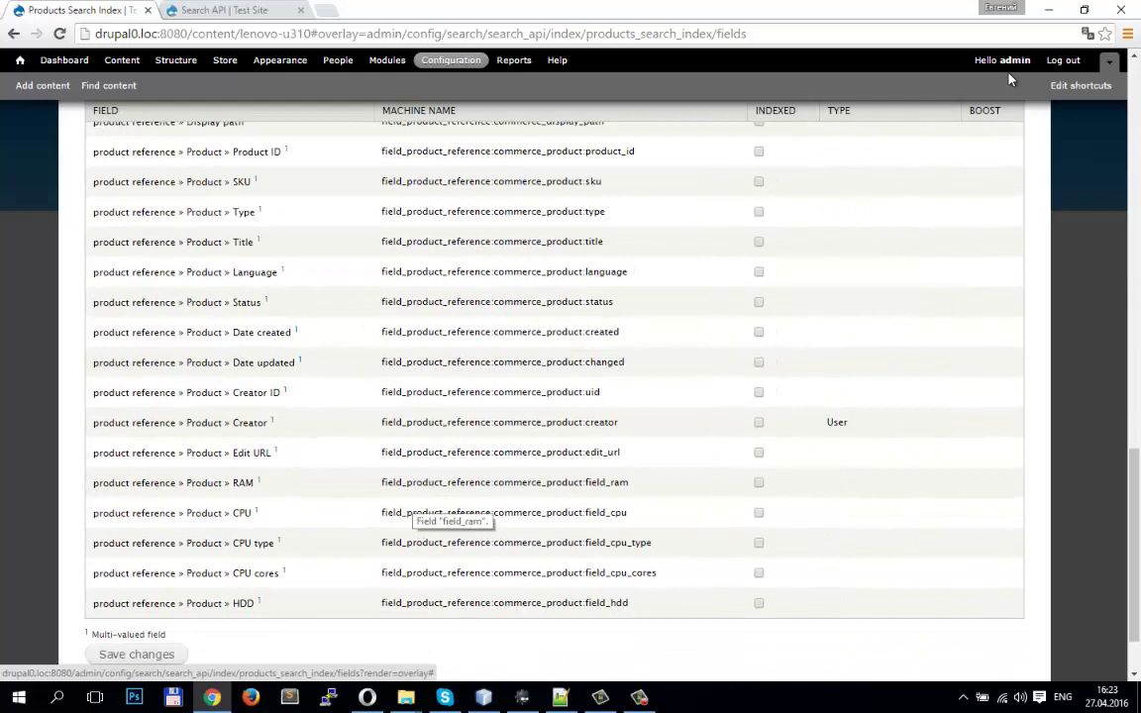
Examine the added product fields such as RAM and the entities offered for adding further related fields
{"action": "double_click", "coordinate": [206, 482]}
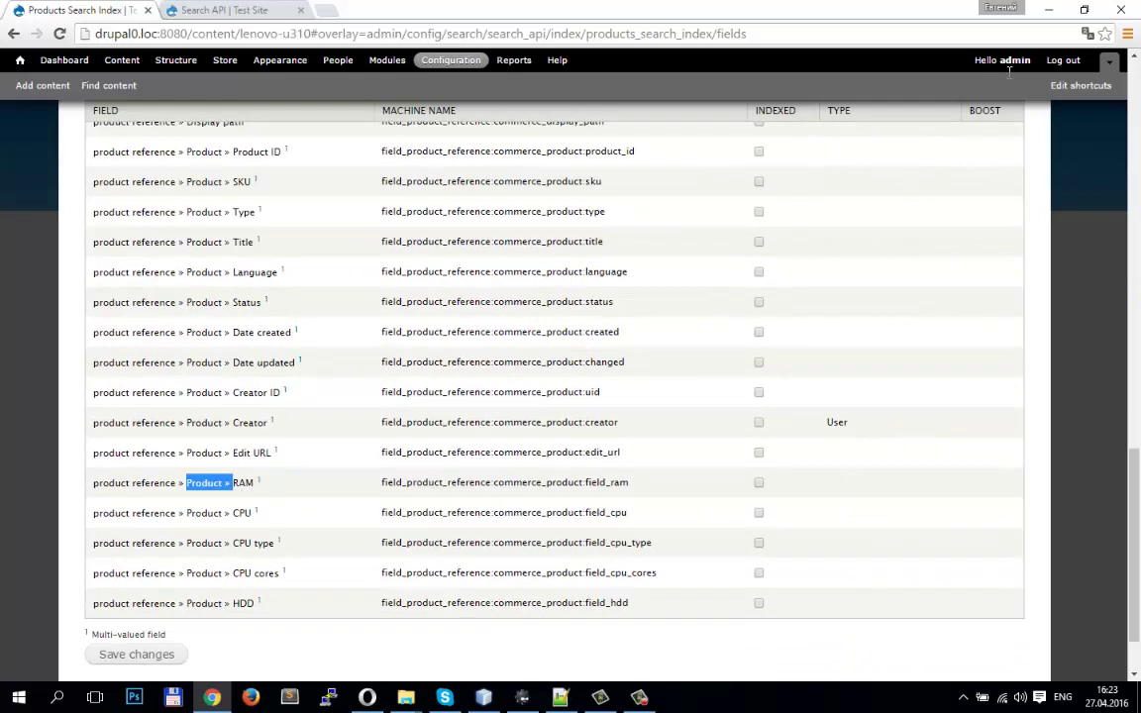
{"action": "left_click_drag", "start_coordinate": [226, 483], "coordinate": [255, 482]}
{"action": "scroll", "coordinate": [1010, 75], "scroll_direction": "down", "scroll_amount": 1}
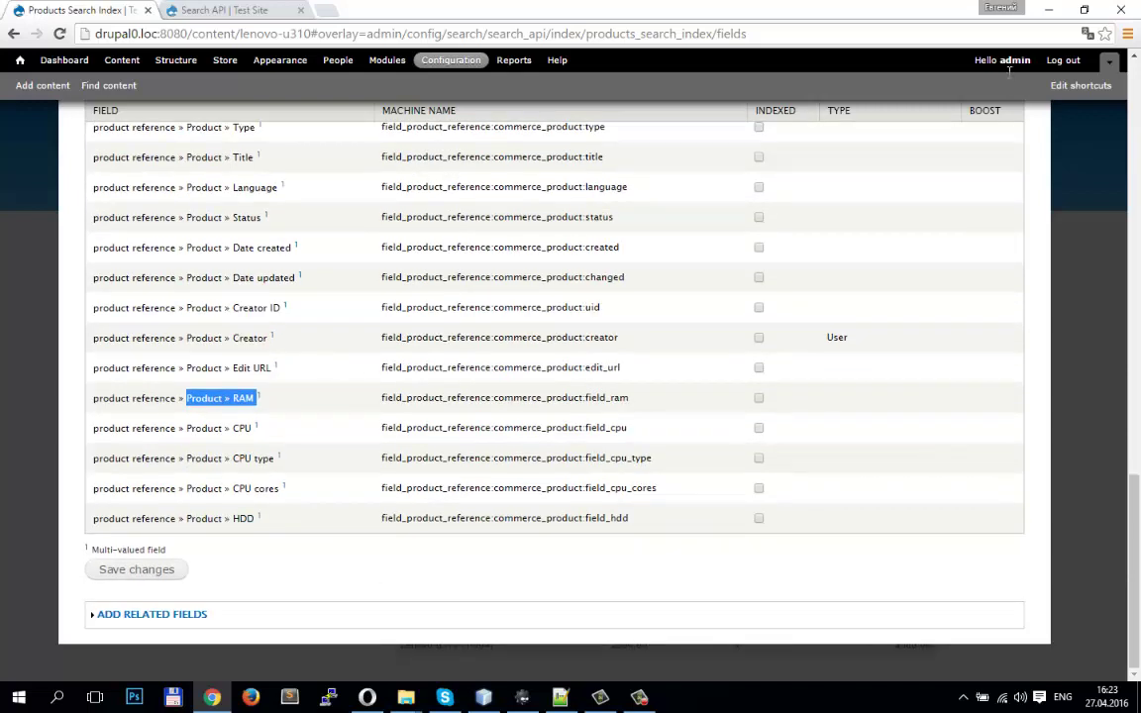
{"action": "left_click", "coordinate": [1010, 75]}
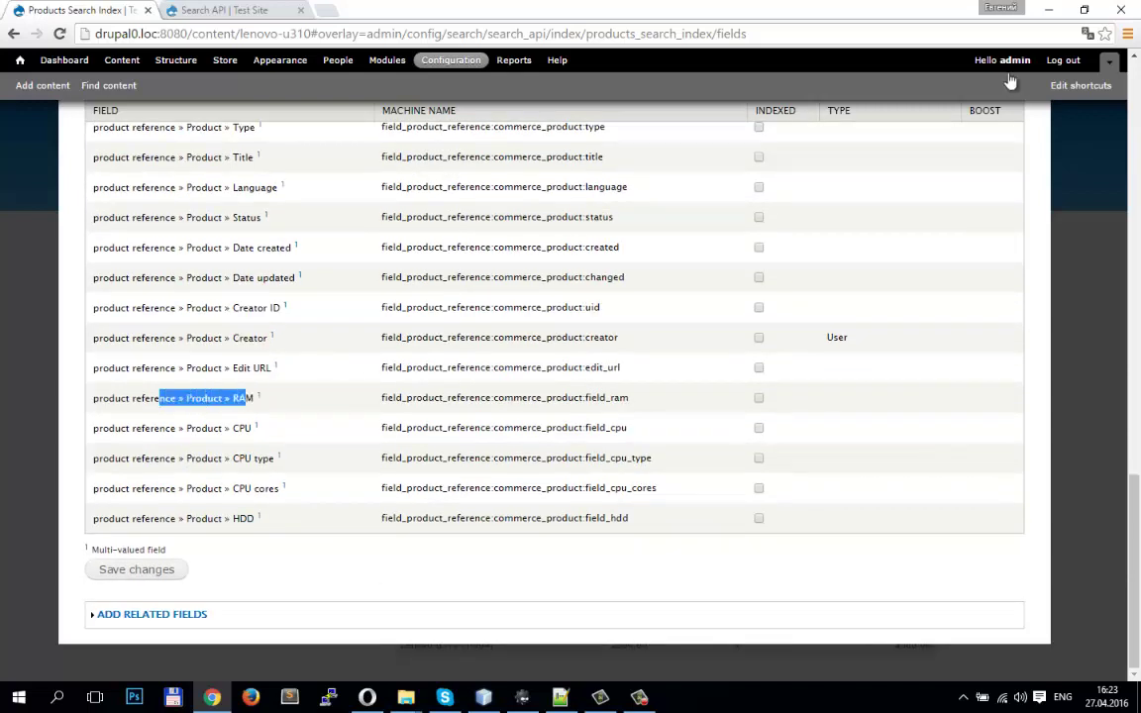
{"action": "key", "text": "Tab"}
{"action": "key", "text": "Return"}
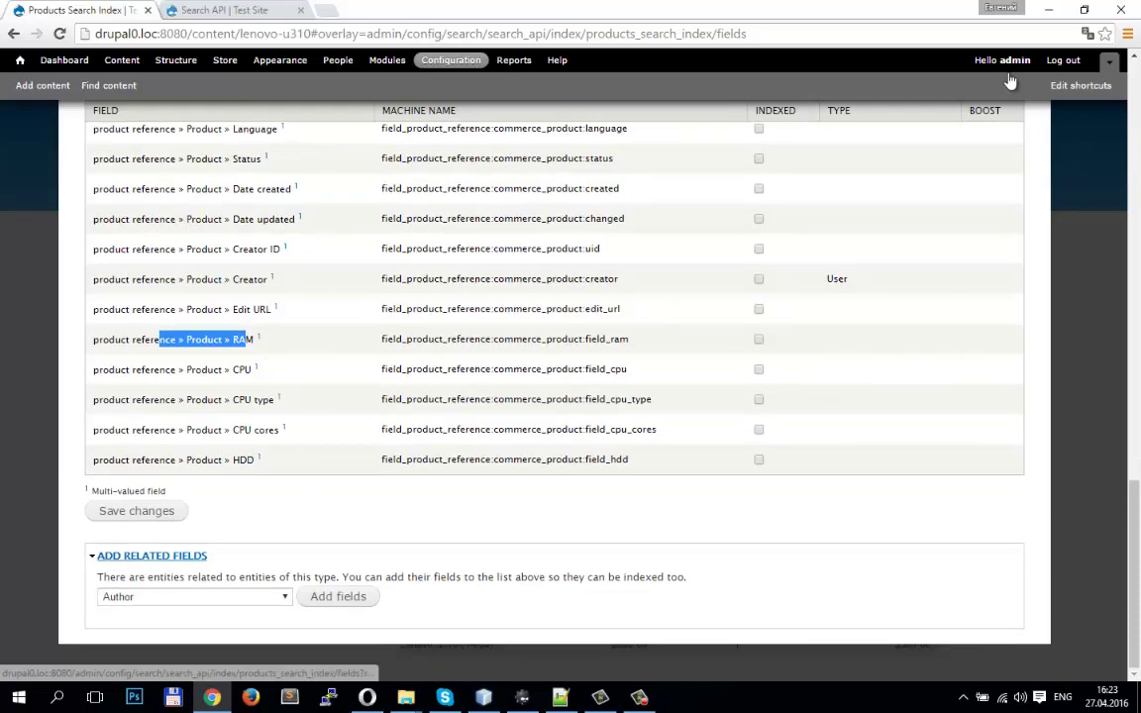
{"action": "key", "text": "Tab"}
{"action": "key", "text": "alt+Down"}
{"action": "key", "text": "Down"}
{"action": "key", "text": "Down"}
{"action": "key", "text": "Down"}
{"action": "key", "text": "Down"}
{"action": "key", "text": "Down"}
{"action": "key", "text": "Down"}
{"action": "key", "text": "Down"}
{"action": "key", "text": "Down"}
{"action": "key", "text": "Down"}
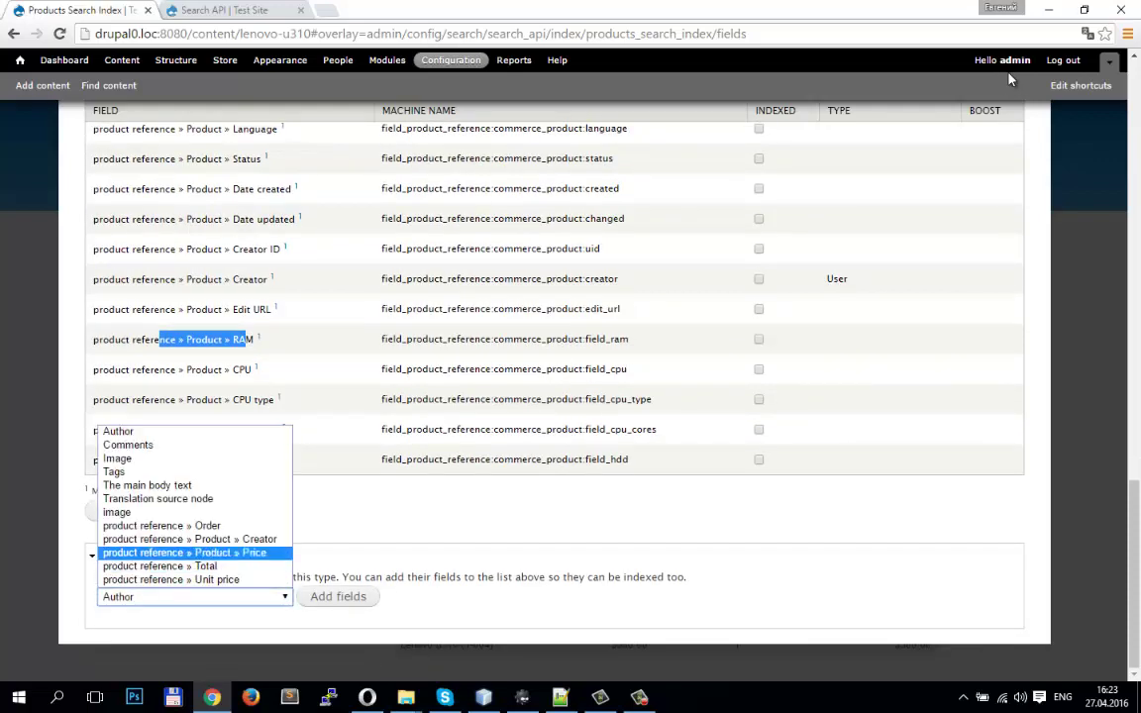
{"action": "key", "text": "Up"}
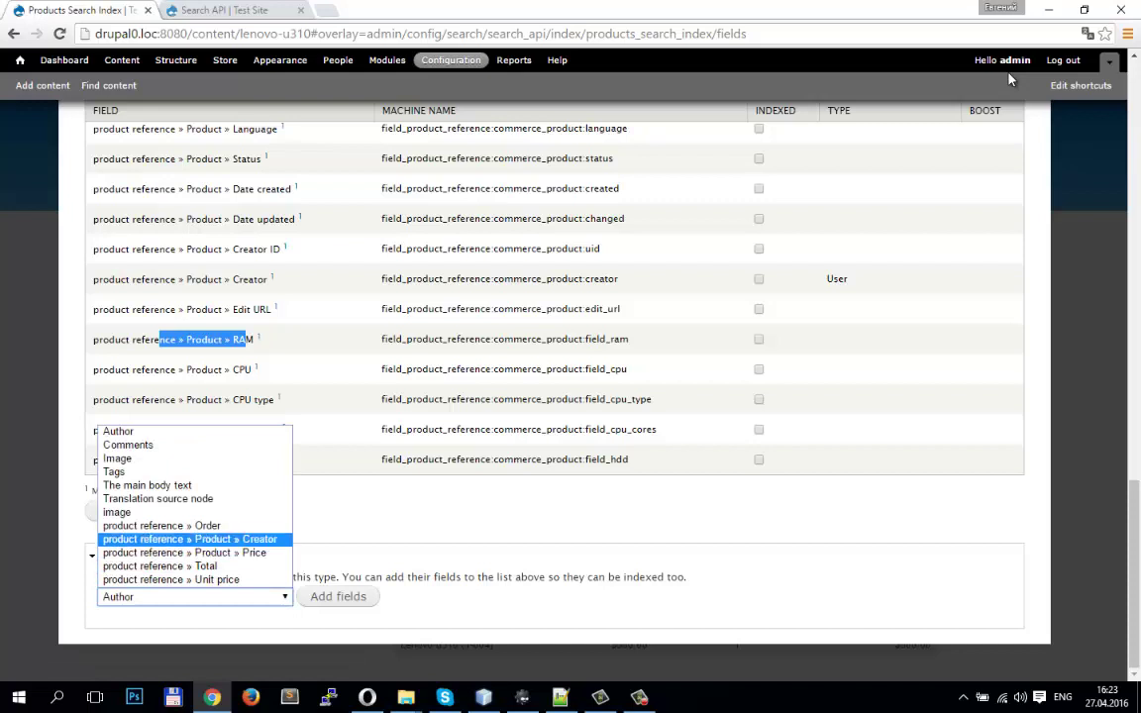
{"action": "key", "text": "Escape"}
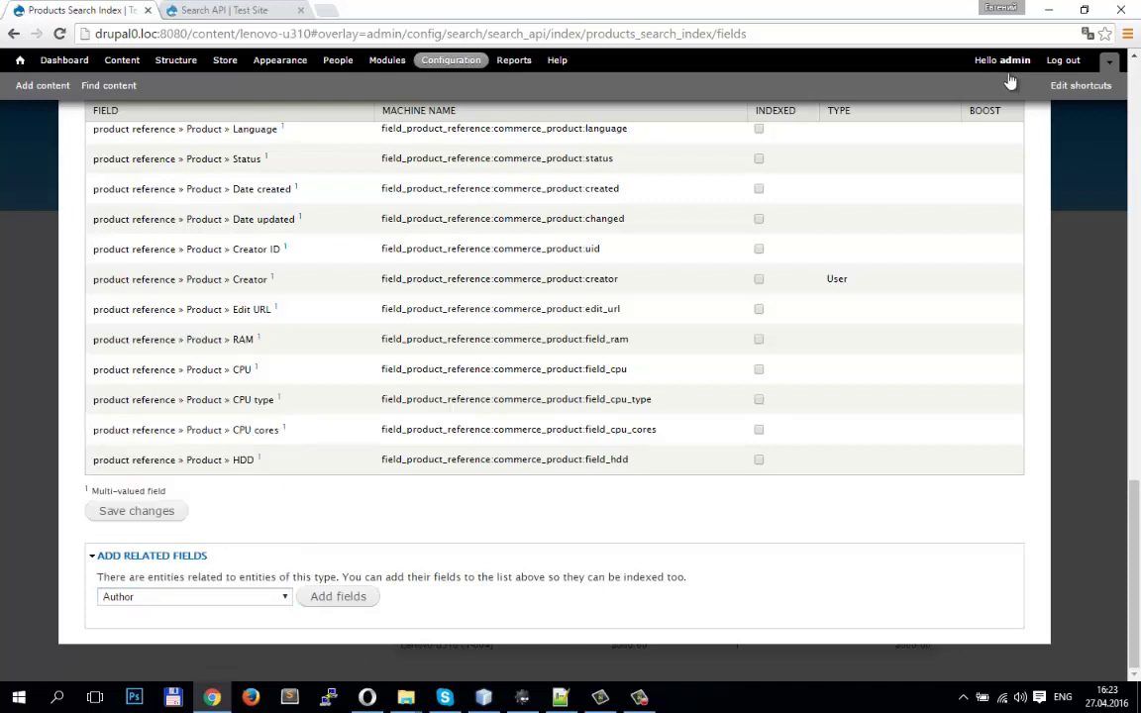
Mark the product's RAM, CPU, CPU type, CPU cores and HDD fields as indexed and save the changes
{"action": "key", "text": "space"}
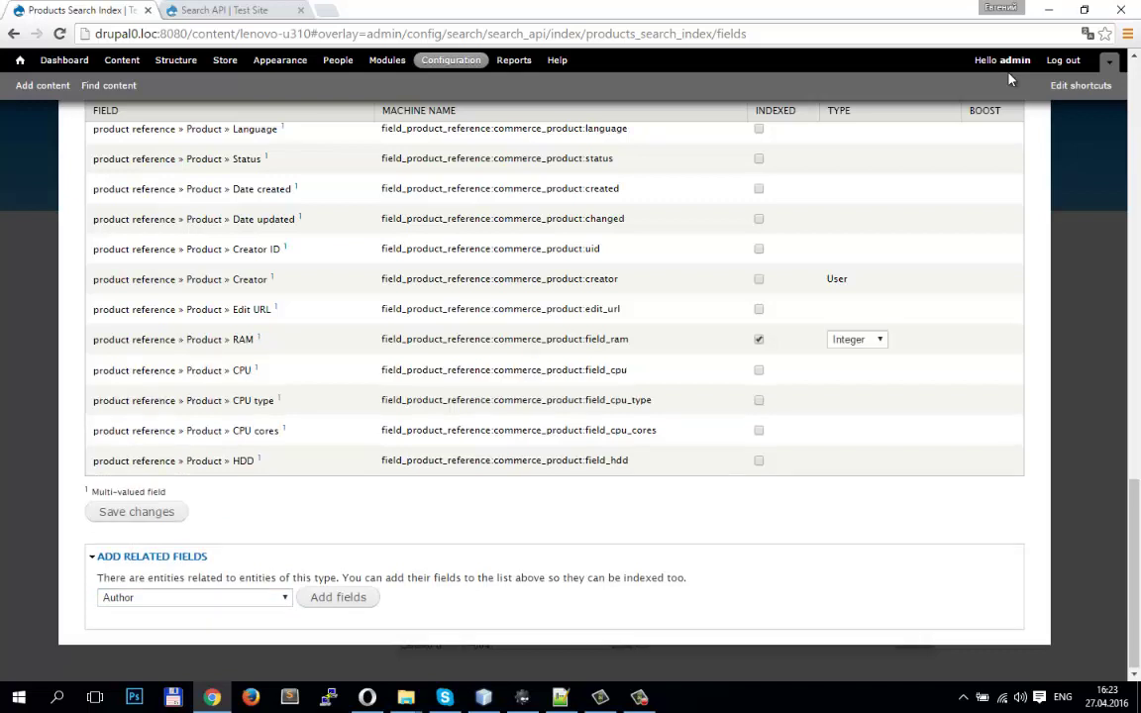
{"action": "key", "text": "Tab"}
{"action": "key", "text": "Tab"}
{"action": "key", "text": "space"}
{"action": "key", "text": "Tab"}
{"action": "key", "text": "Tab"}
{"action": "key", "text": "Tab"}
{"action": "key", "text": "space"}
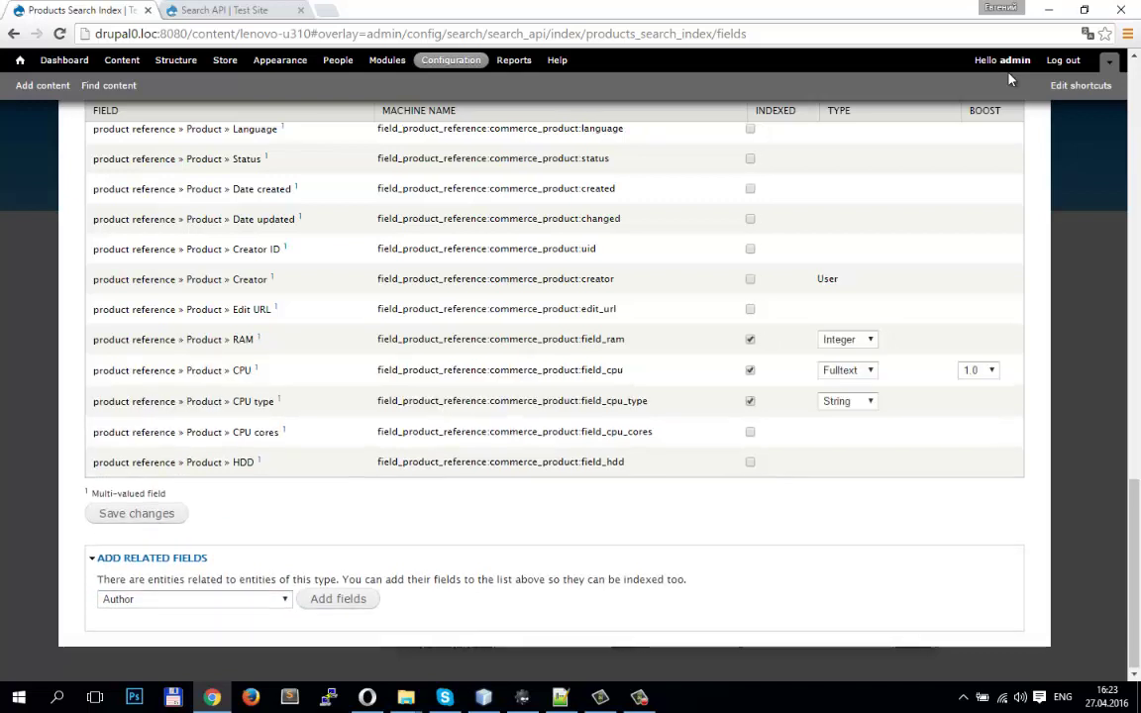
{"action": "key", "text": "Tab"}
{"action": "key", "text": "Tab"}
{"action": "key", "text": "space"}
{"action": "key", "text": "Tab"}
{"action": "key", "text": "Tab"}
{"action": "key", "text": "space"}
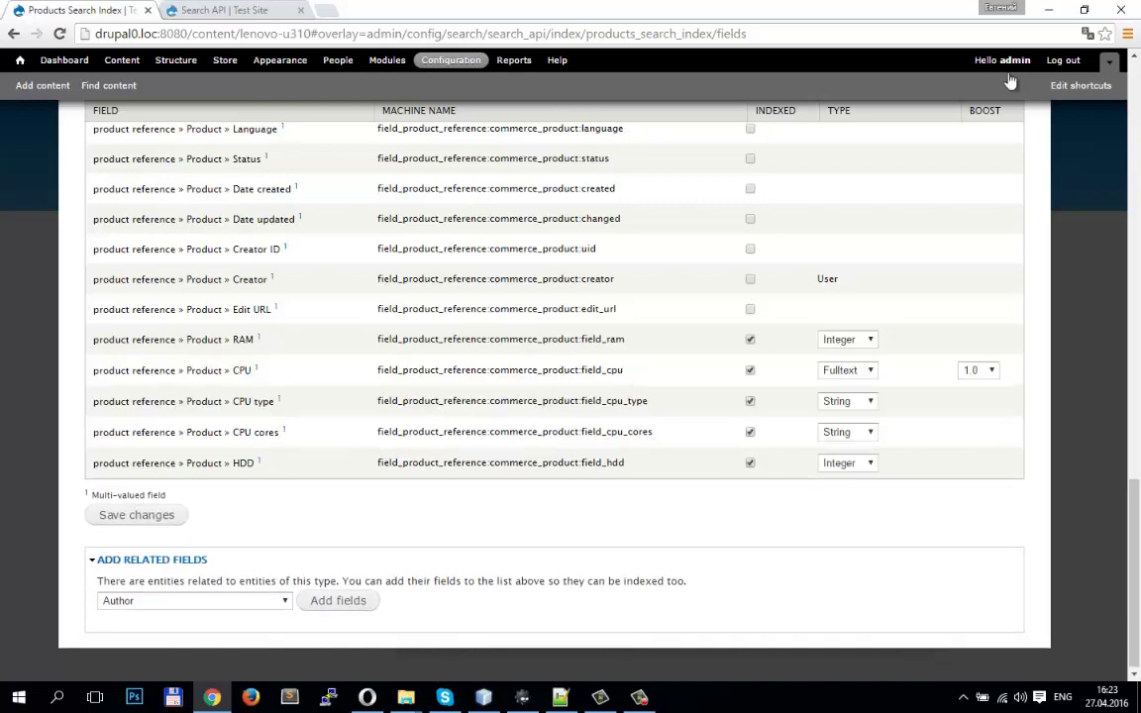
{"action": "key", "text": "Tab"}
{"action": "key", "text": "Tab"}
{"action": "key", "text": "Return"}
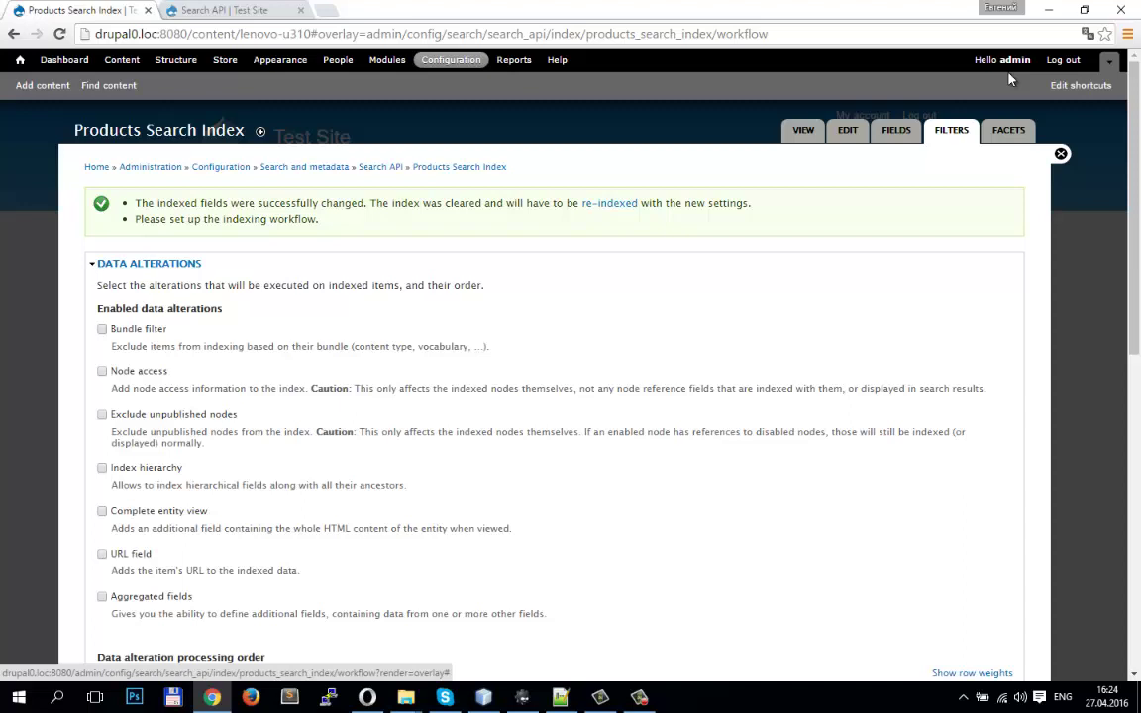
Recheck the index's saved field settings and open its facet settings
{"action": "key", "text": "alt+Left"}
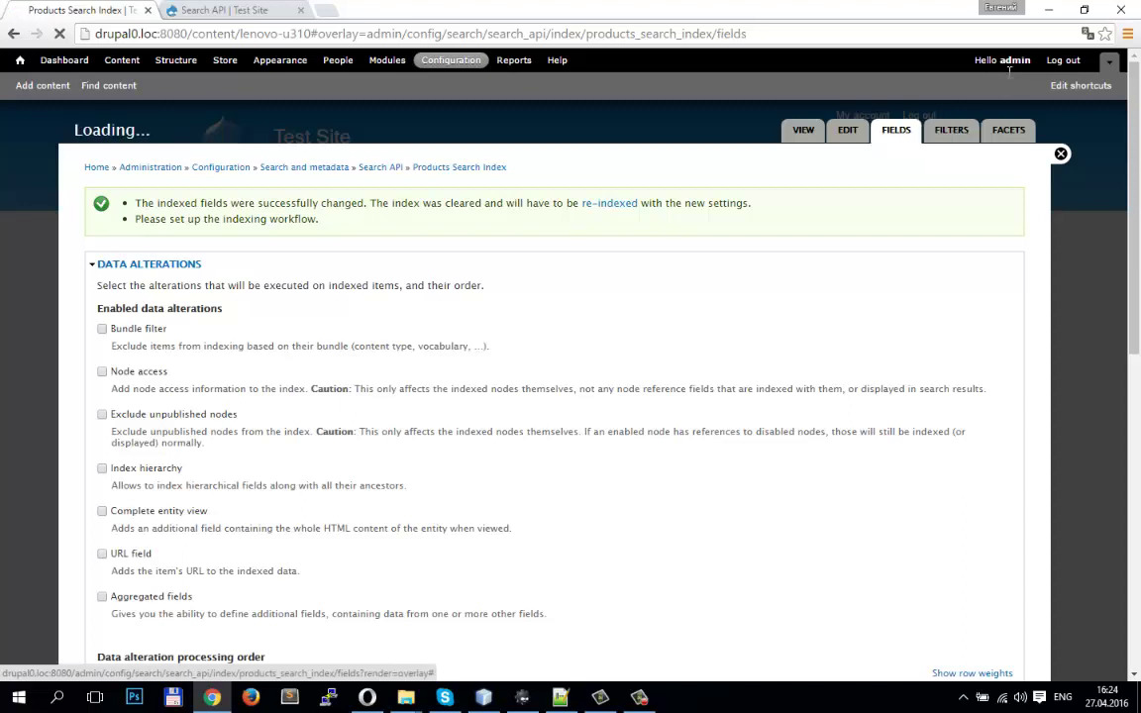
{"action": "scroll", "coordinate": [1010, 81], "scroll_direction": "down", "scroll_amount": 15}
{"action": "scroll", "coordinate": [1009, 82], "scroll_direction": "down", "scroll_amount": 4}
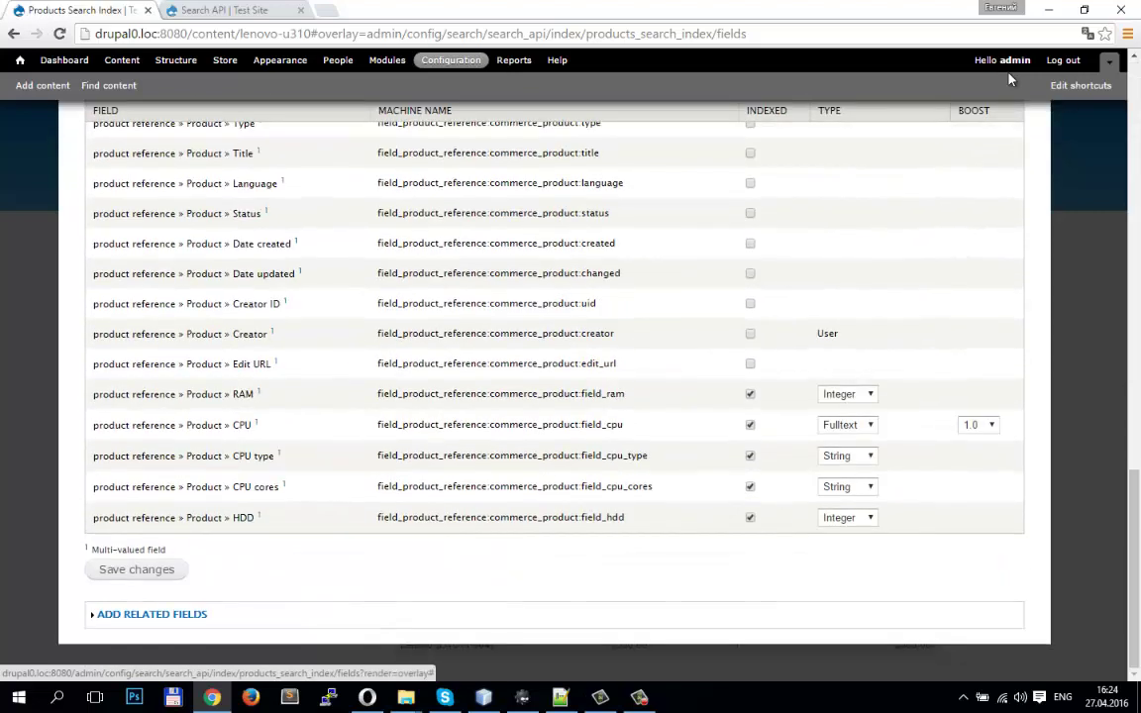
{"action": "scroll", "coordinate": [1009, 81], "scroll_direction": "up", "scroll_amount": 19}
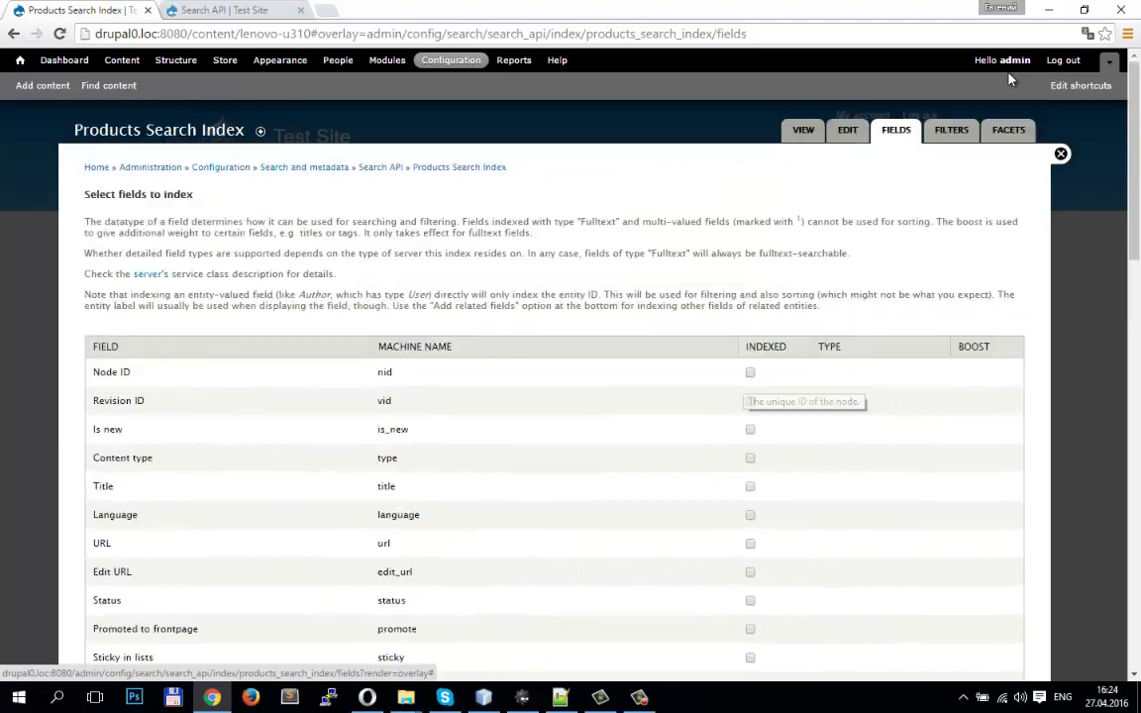
{"action": "left_click", "coordinate": [1010, 81]}
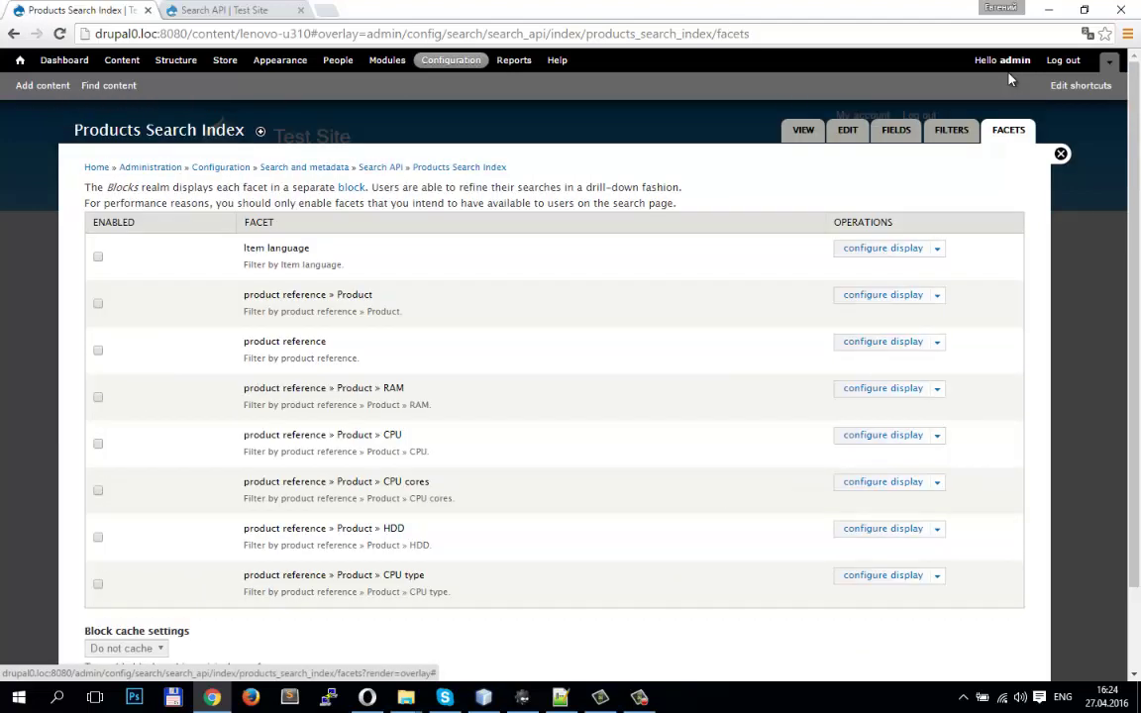
{"action": "scroll", "coordinate": [1009, 81], "scroll_direction": "down", "scroll_amount": 2}
{"action": "scroll", "coordinate": [1010, 74], "scroll_direction": "up", "scroll_amount": 2}
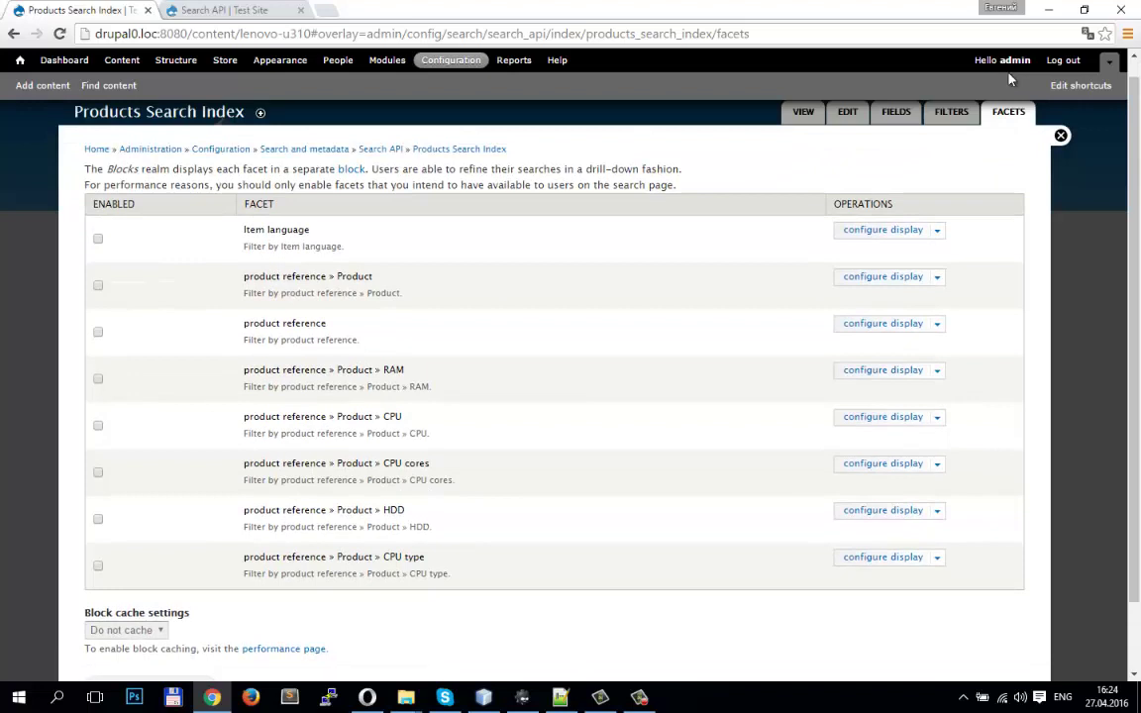
Enable the RAM, CPU, CPU cores, HDD and CPU type facets for the index and save the configuration
{"action": "key", "text": "space"}
{"action": "key", "text": "space"}
{"action": "key", "text": "Tab"}
{"action": "key", "text": "space"}
{"action": "key", "text": "Tab"}
{"action": "key", "text": "space"}
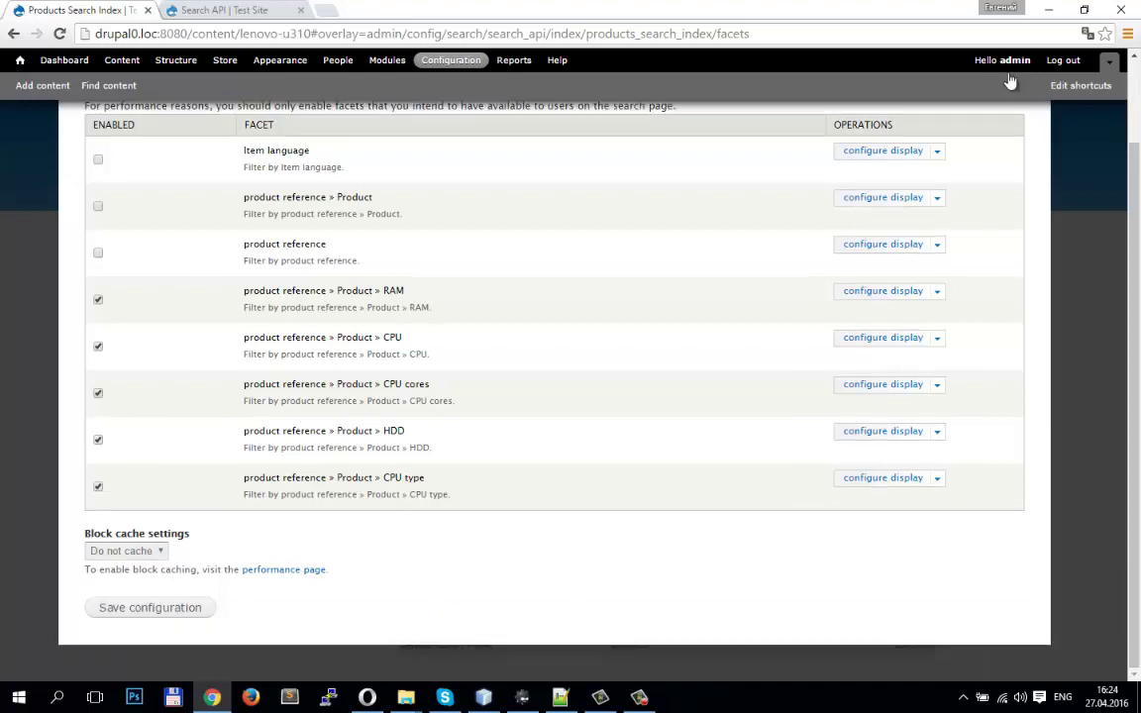
{"action": "key", "text": "Tab"}
{"action": "key", "text": "Tab"}
{"action": "key", "text": "Tab"}
{"action": "key", "text": "Tab"}
{"action": "key", "text": "Return"}
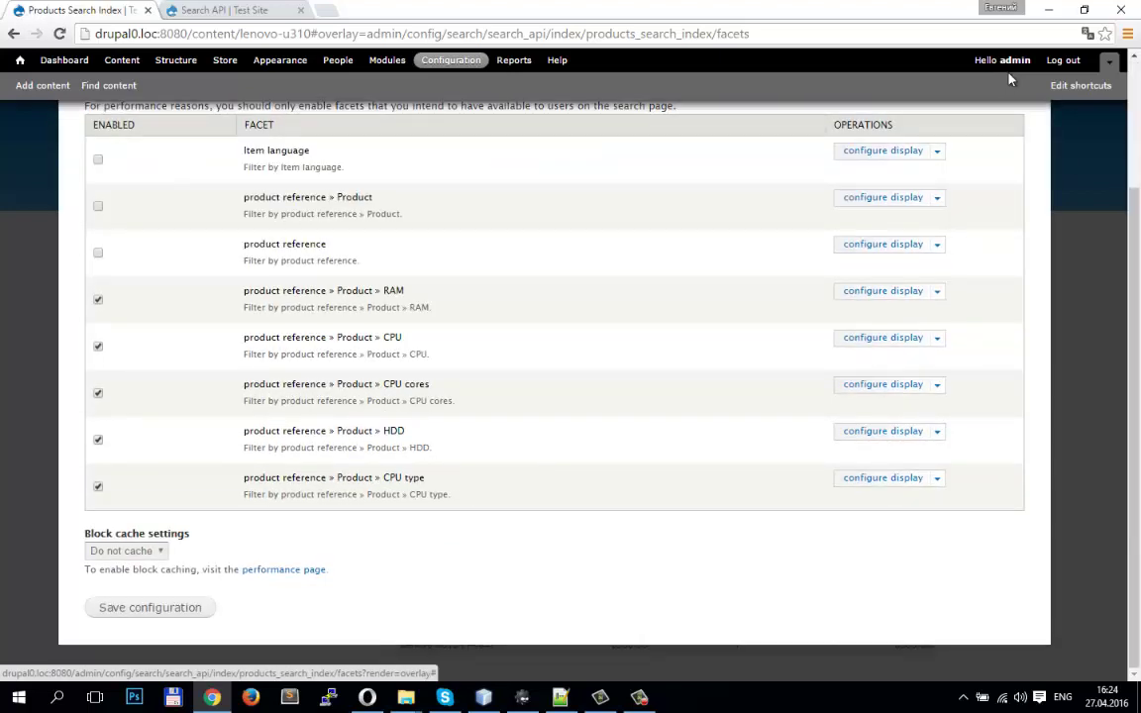
Open the site's Structure section in a new browser tab and go to the Blocks administration page
{"action": "key", "text": "shift+Tab"}
{"action": "key", "text": "ctrl+Return"}
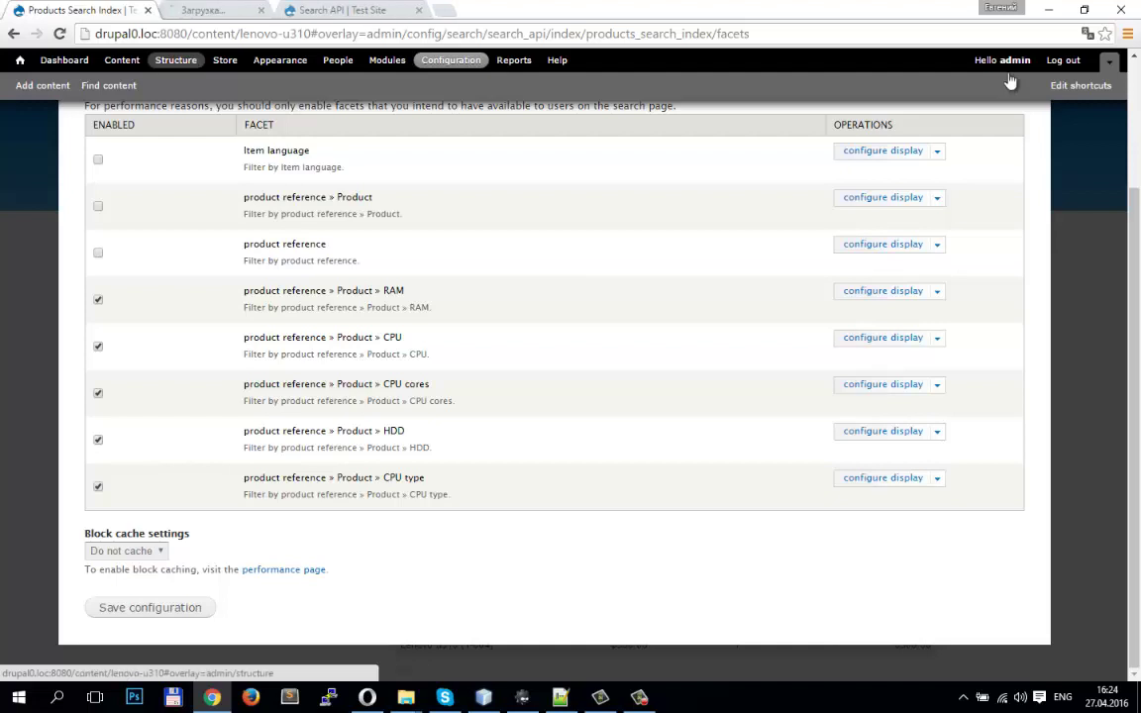
{"action": "key", "text": "ctrl+Tab"}
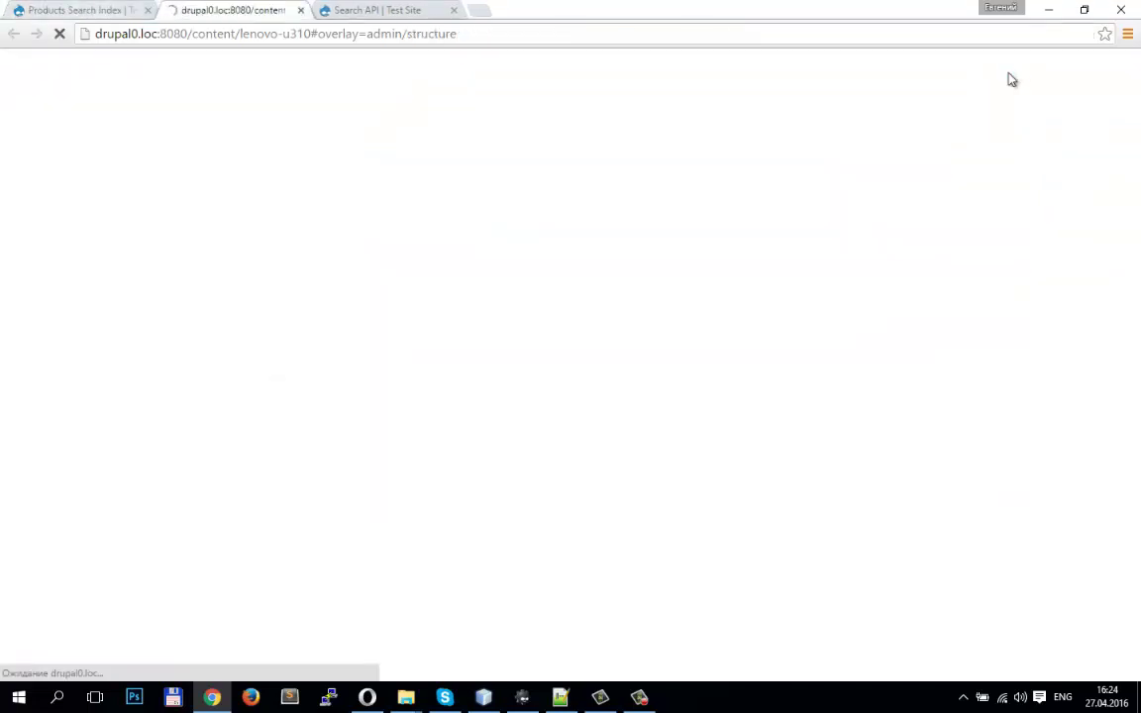
{"action": "key", "text": "ctrl+shift+Tab"}
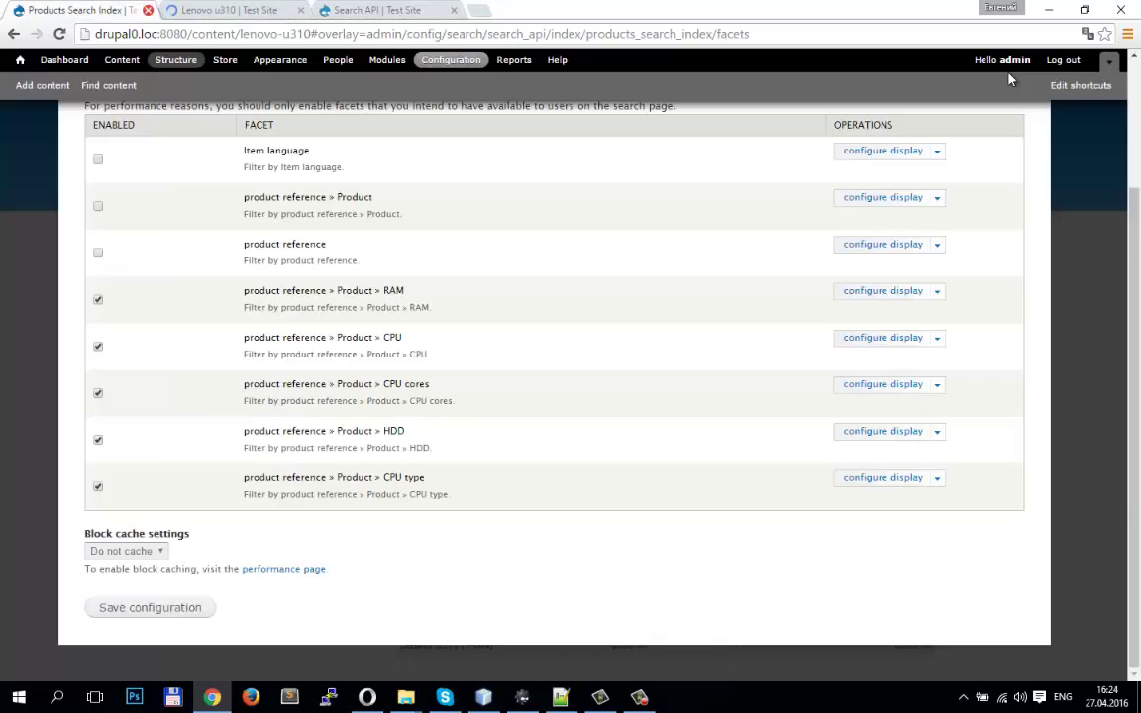
{"action": "key", "text": "ctrl+Tab"}
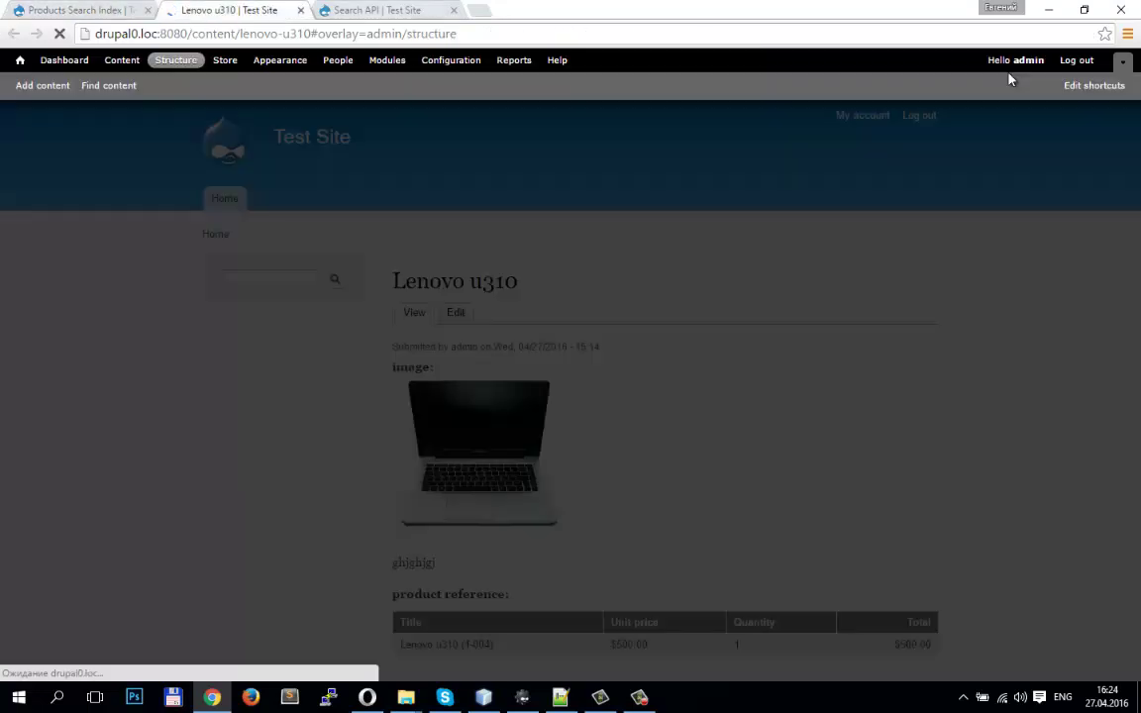
{"action": "key", "text": "shift+Tab"}
{"action": "key", "text": "shift+Tab"}
{"action": "key", "text": "shift+Tab"}
{"action": "key", "text": "shift+Tab"}
{"action": "key", "text": "shift+Tab"}
{"action": "key", "text": "shift+Tab"}
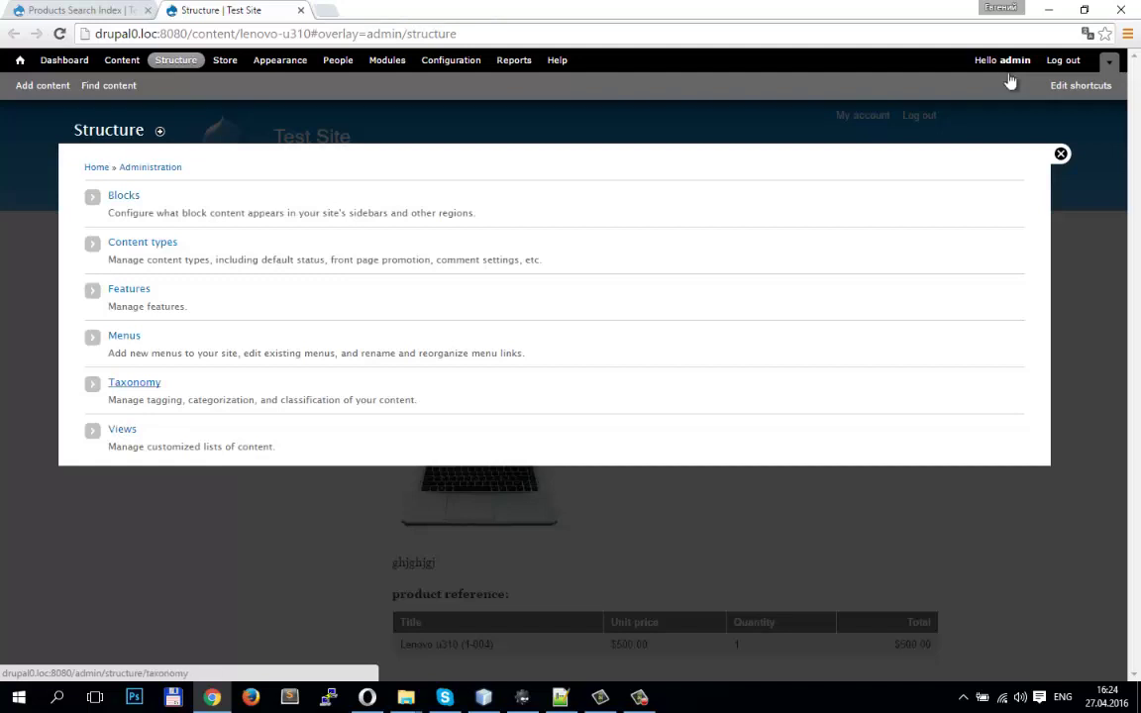
{"action": "key", "text": "Return"}
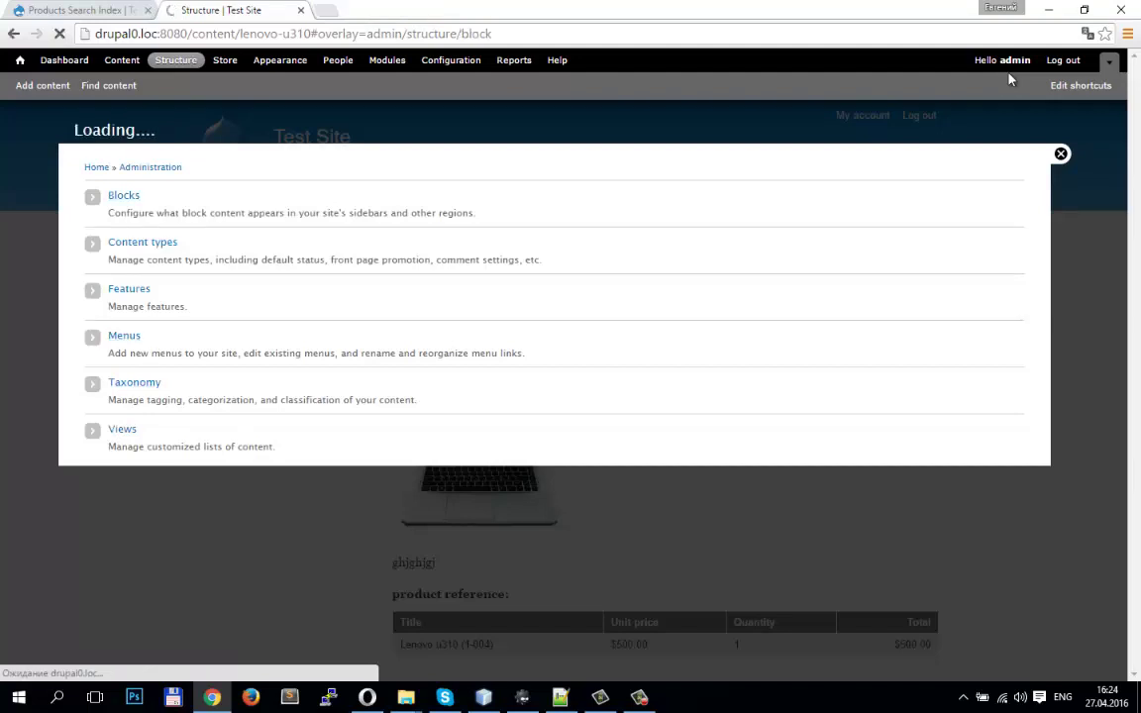
Find the index's facet blocks among the disabled blocks and compare them with the enabled facets
{"action": "key", "text": "Page_Down"}
{"action": "key", "text": "Page_Down"}
{"action": "key", "text": "Page_Down"}
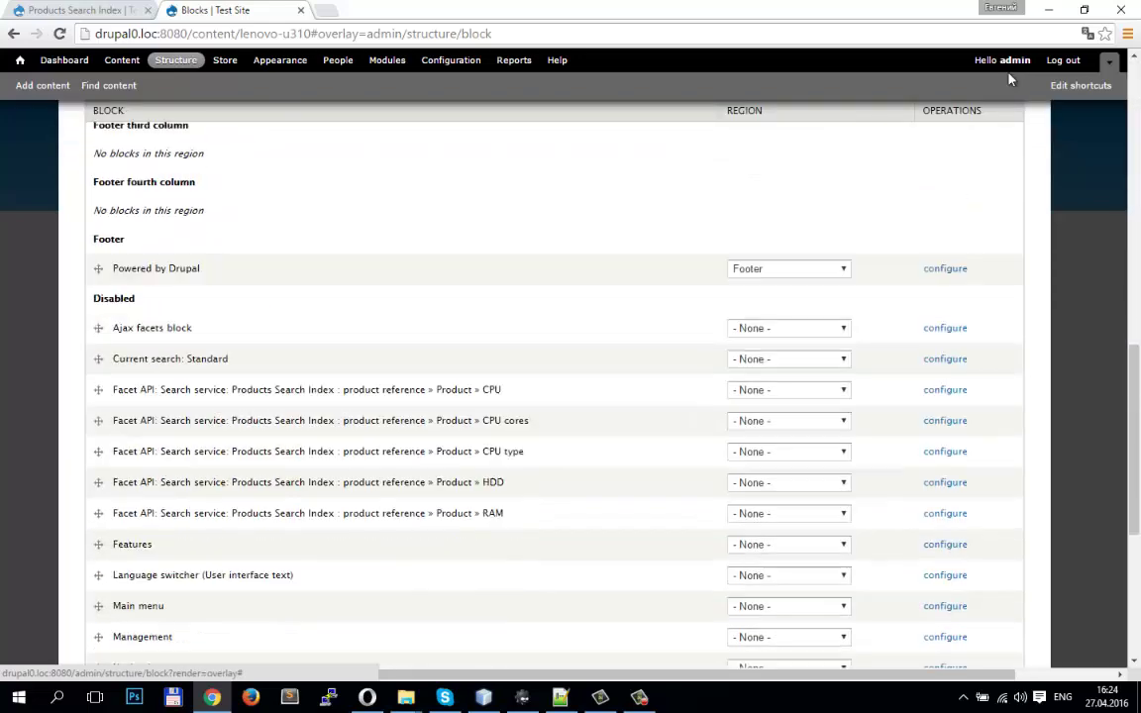
{"action": "key", "text": "Page_Up"}
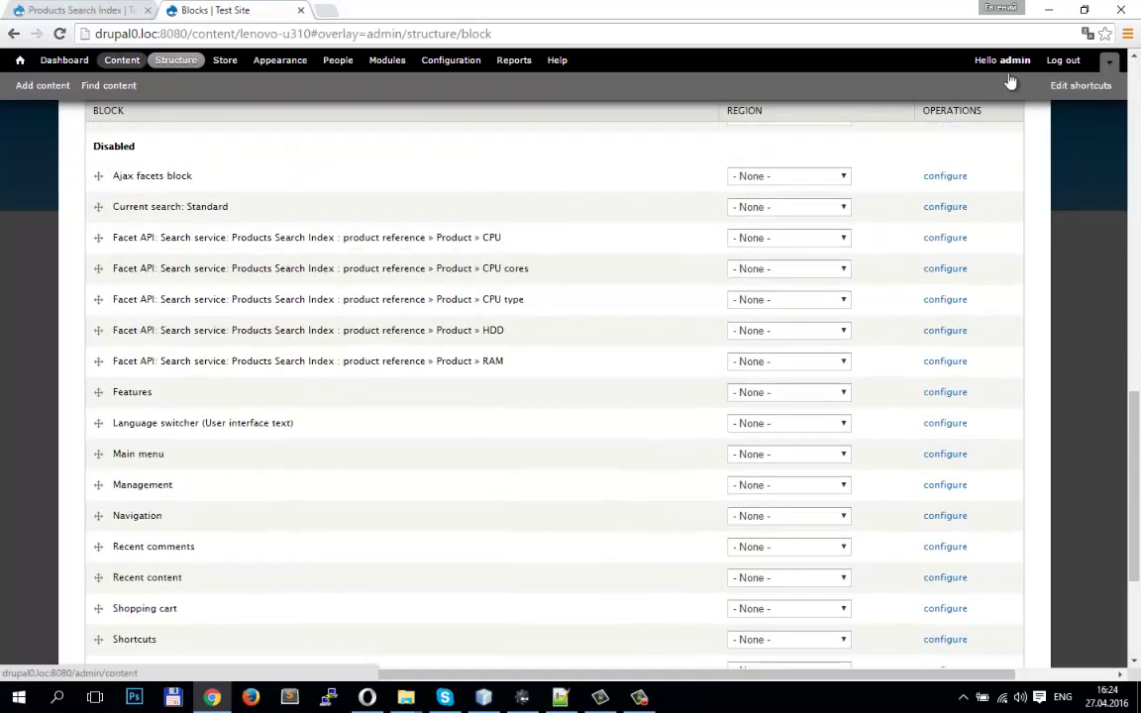
{"action": "key", "text": "ctrl+shift+Tab"}
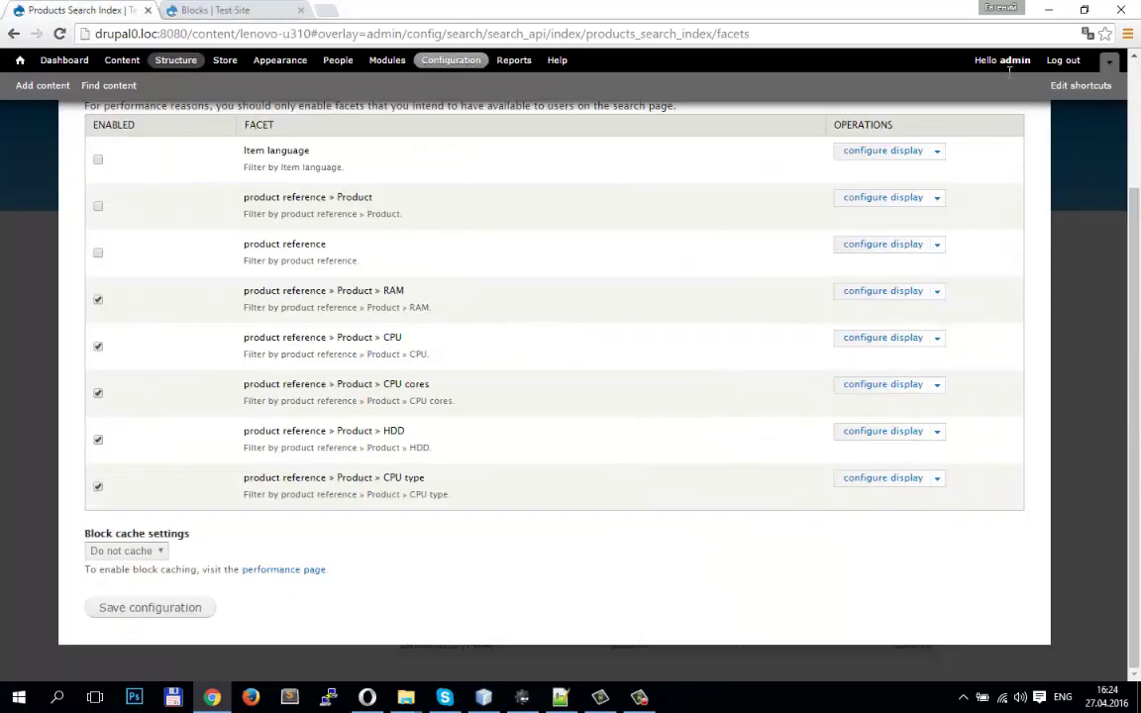
{"action": "key", "text": "ctrl+Tab"}
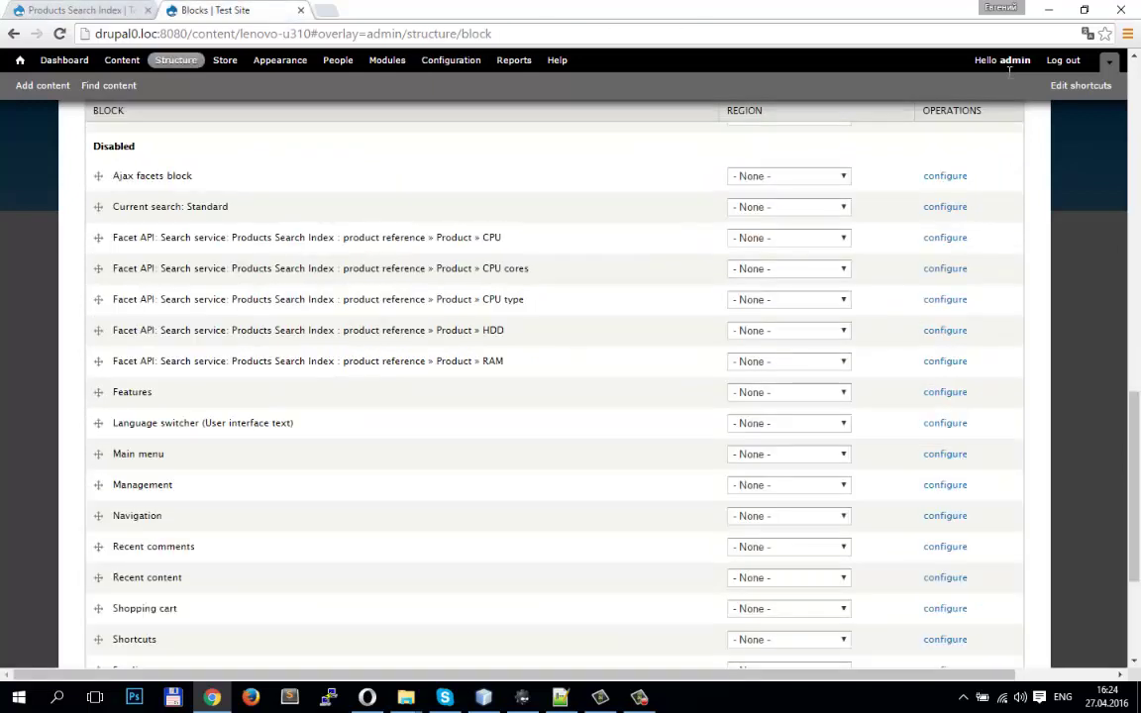
{"action": "left_click_drag", "start_coordinate": [140, 238], "coordinate": [411, 237]}
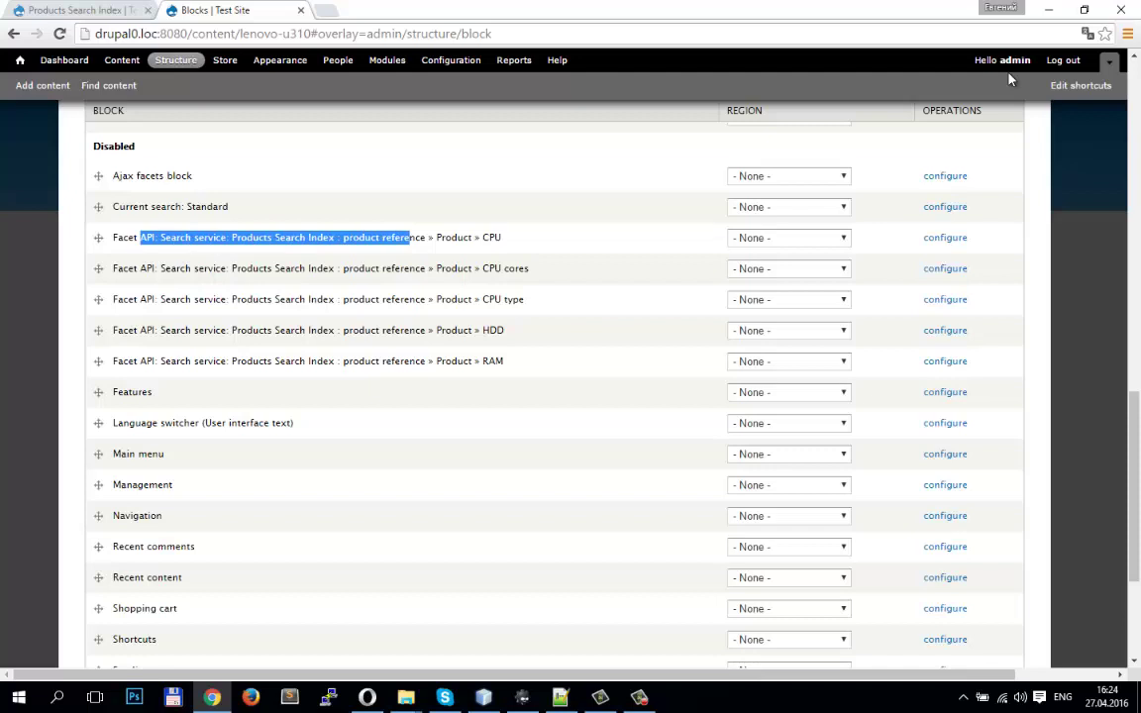
Assign the CPU, CPU cores and CPU type facet blocks to the Sidebar first region
{"action": "key", "text": "F5"}
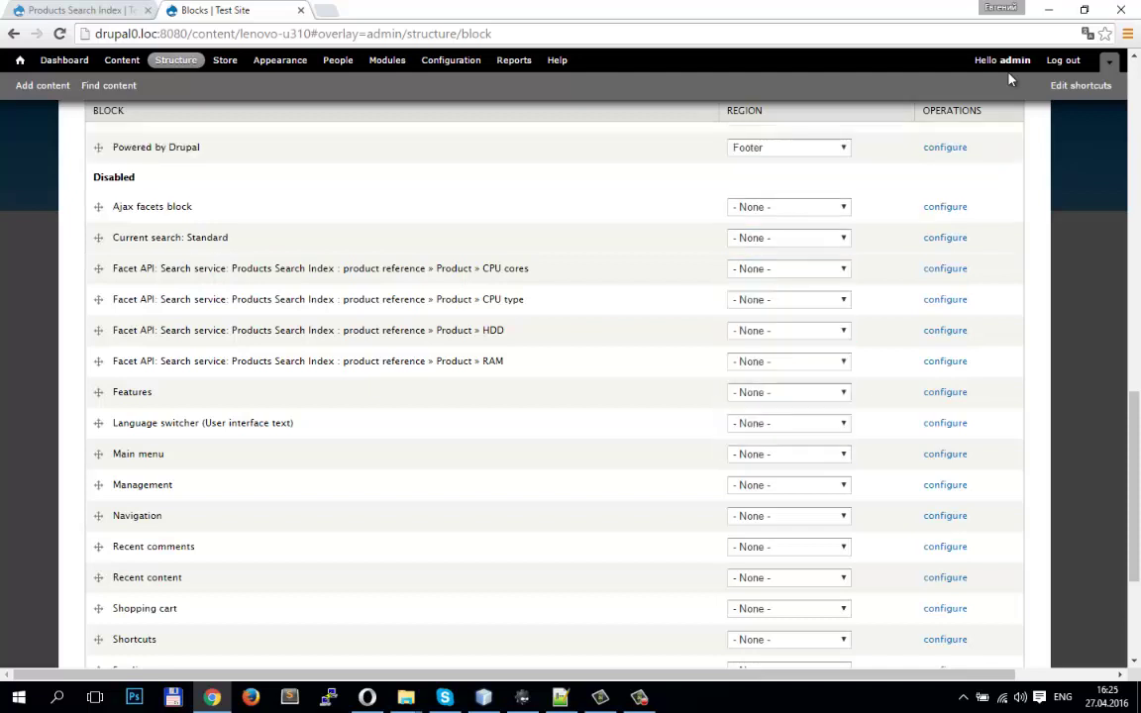
{"action": "key", "text": "alt+Down"}
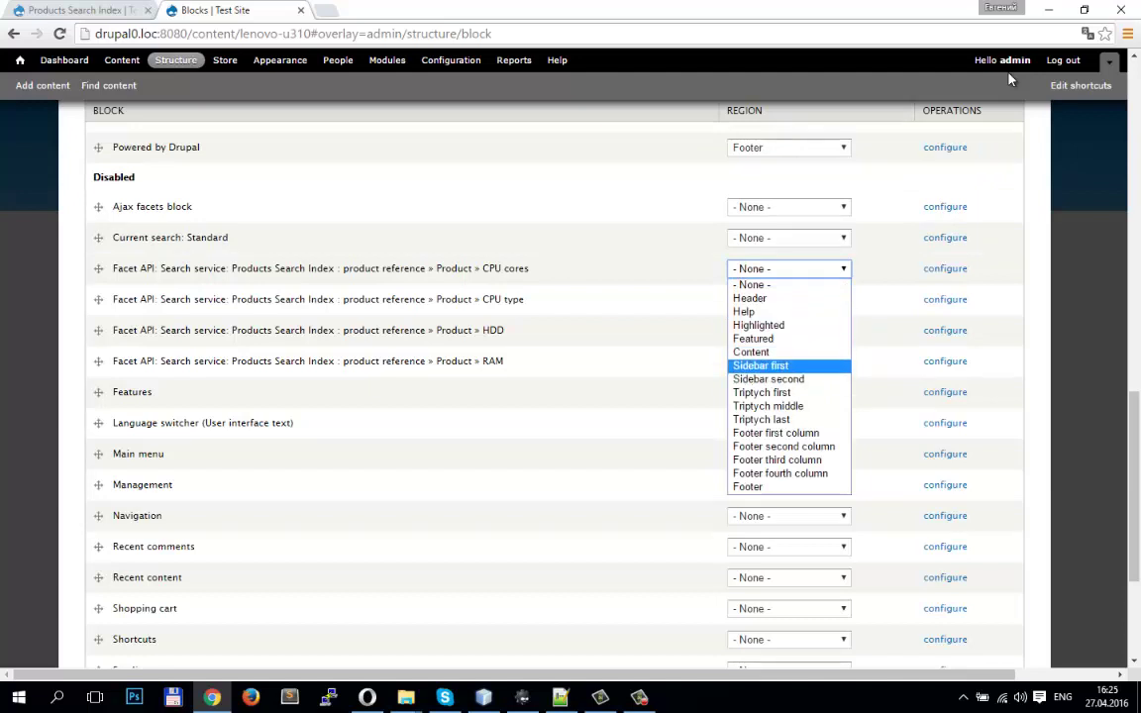
{"action": "key", "text": "Return"}
{"action": "key", "text": "alt+Down"}
{"action": "key", "text": "Down"}
{"action": "key", "text": "Down"}
{"action": "key", "text": "Down"}
{"action": "key", "text": "Down"}
{"action": "key", "text": "Down"}
{"action": "key", "text": "Down"}
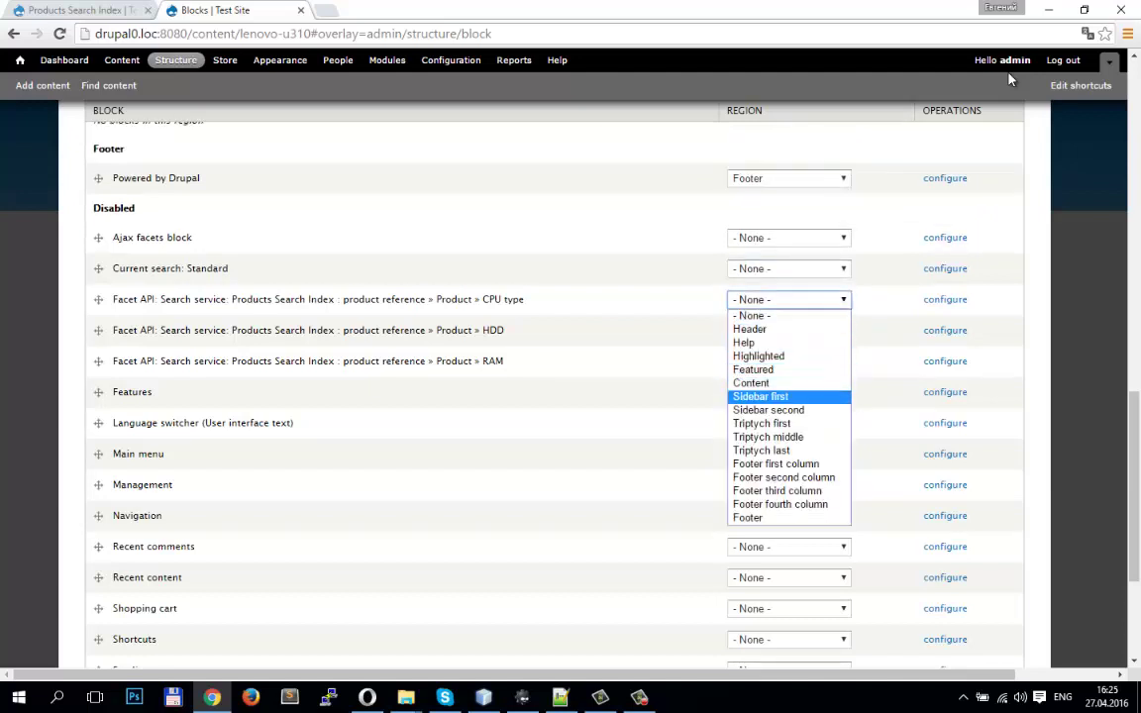
{"action": "key", "text": "Return"}
Assign the HDD and RAM facet blocks to the Sidebar first region as well
{"action": "key", "text": "alt+Down"}
{"action": "key", "text": "Down"}
{"action": "key", "text": "Down"}
{"action": "key", "text": "Down"}
{"action": "key", "text": "Down"}
{"action": "key", "text": "Down"}
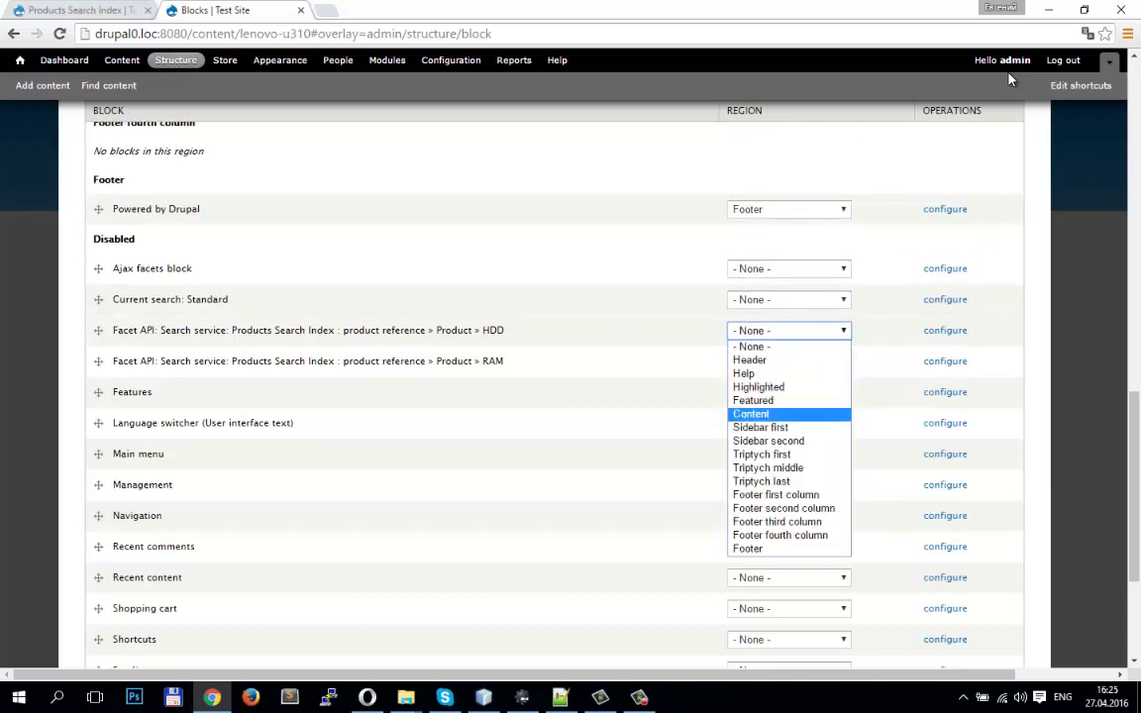
{"action": "key", "text": "Down"}
{"action": "key", "text": "Return"}
{"action": "key", "text": "alt+Down"}
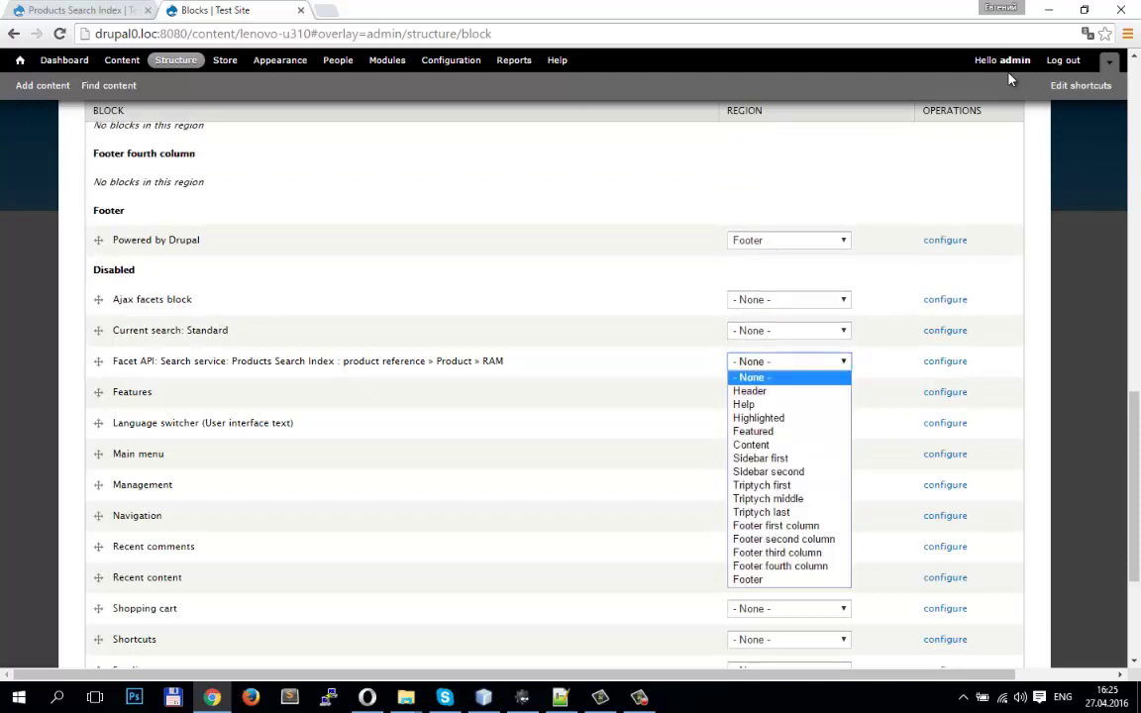
{"action": "key", "text": "Down"}
{"action": "key", "text": "Down"}
{"action": "key", "text": "Down"}
{"action": "key", "text": "Down"}
{"action": "key", "text": "Down"}
{"action": "key", "text": "Down"}
{"action": "key", "text": "Down"}
{"action": "key", "text": "Escape"}
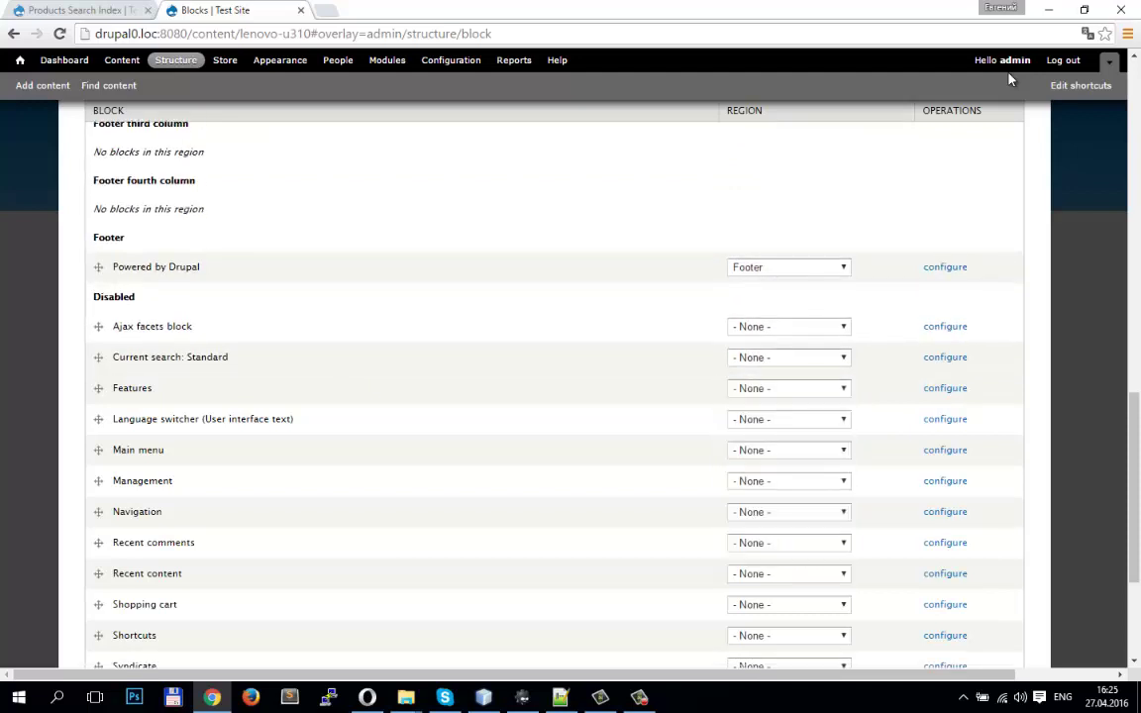
Save the block region assignments
{"action": "scroll", "coordinate": [1010, 80], "scroll_direction": "down", "scroll_amount": 3}
{"action": "key", "text": "Return"}
{"action": "scroll", "coordinate": [1011, 79], "scroll_direction": "up", "scroll_amount": 10}
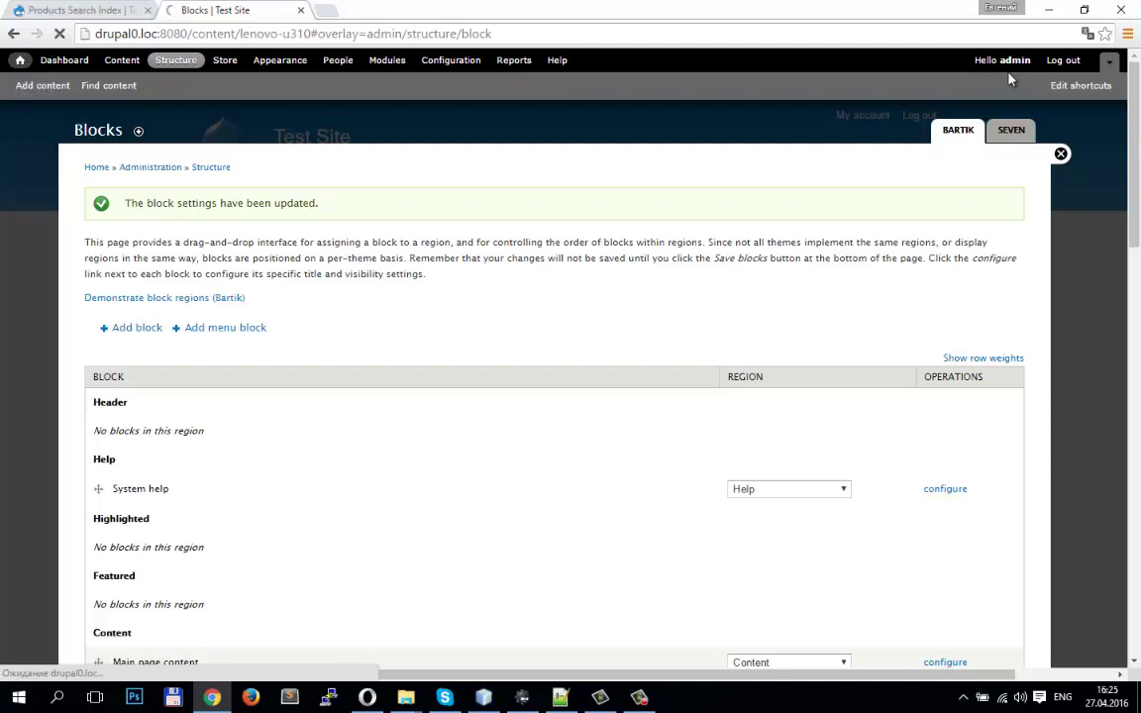
Go to the site's Views administration page, start a new view and name it Catalog
{"action": "left_click", "coordinate": [1010, 75]}
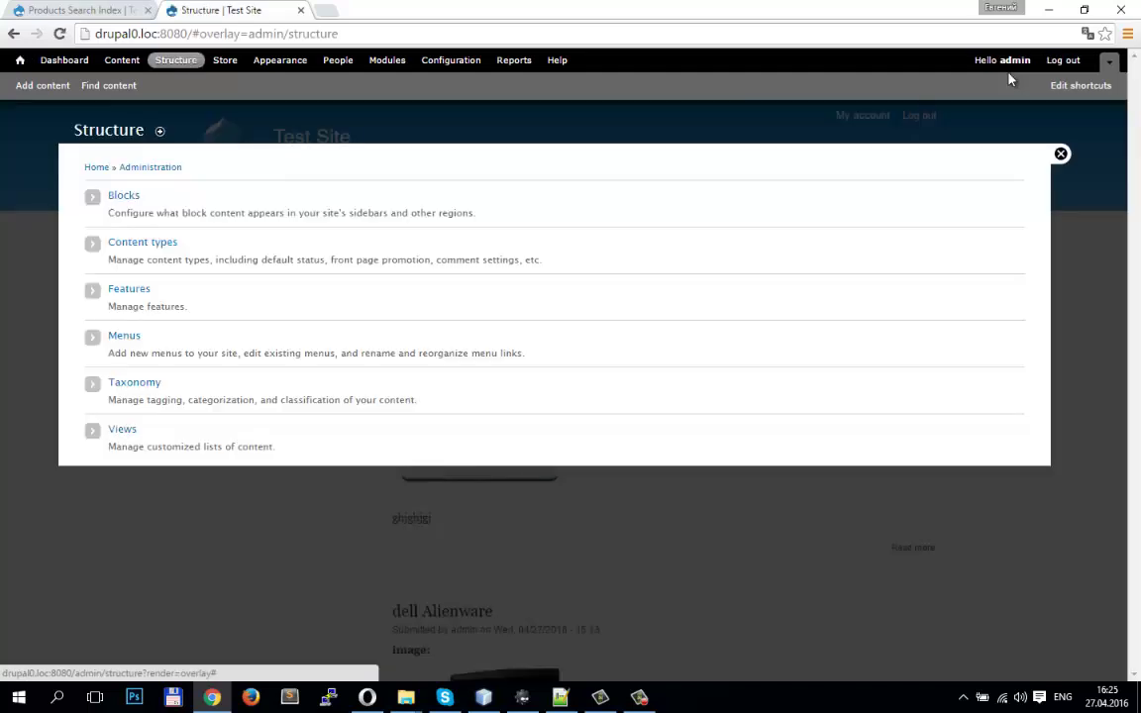
{"action": "key", "text": "Return"}
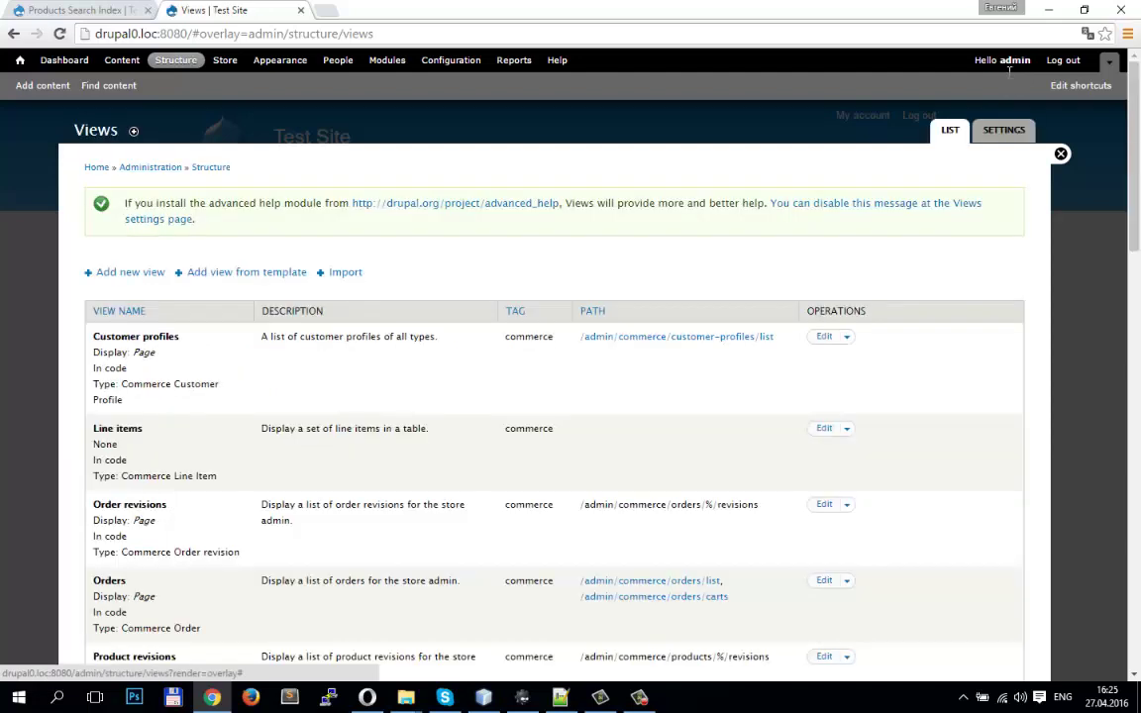
{"action": "key", "text": "Return"}
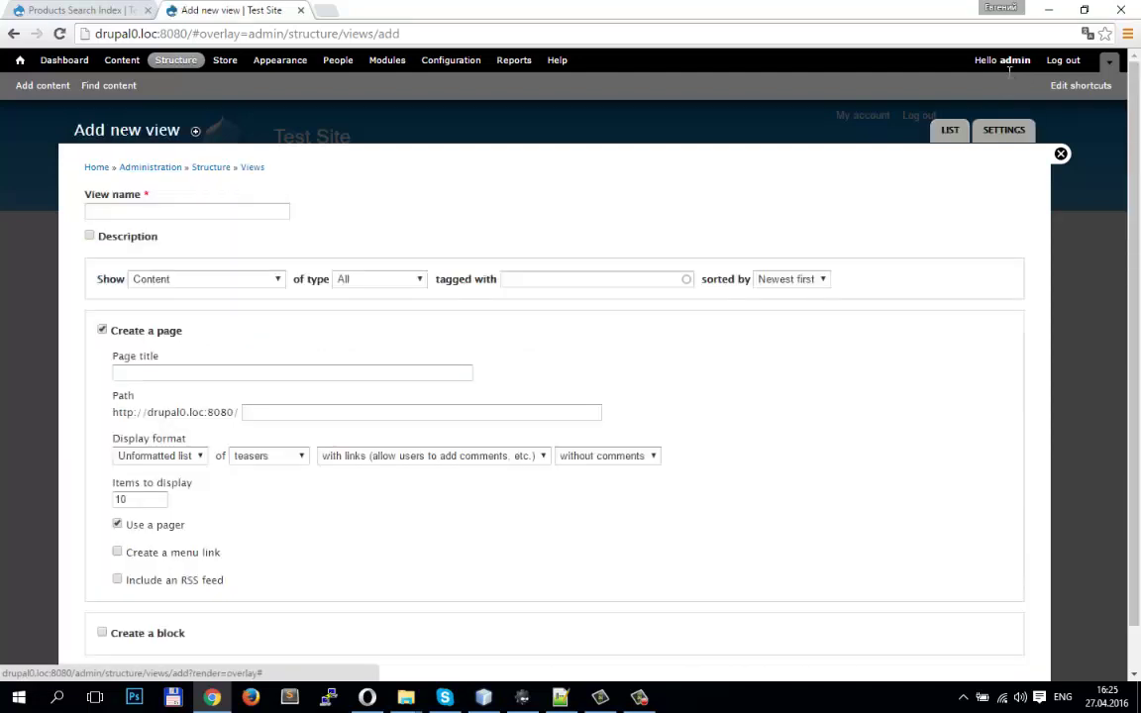
{"action": "type", "text": "Cata"}
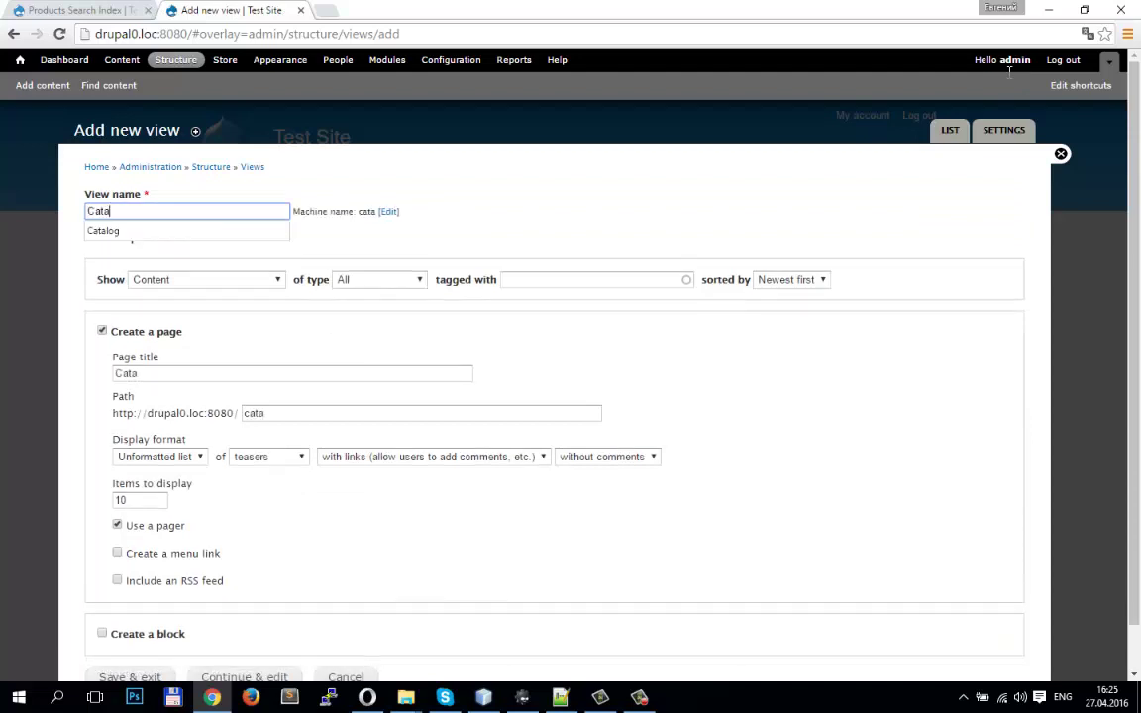
{"action": "key", "text": "Down"}
{"action": "key", "text": "Return"}
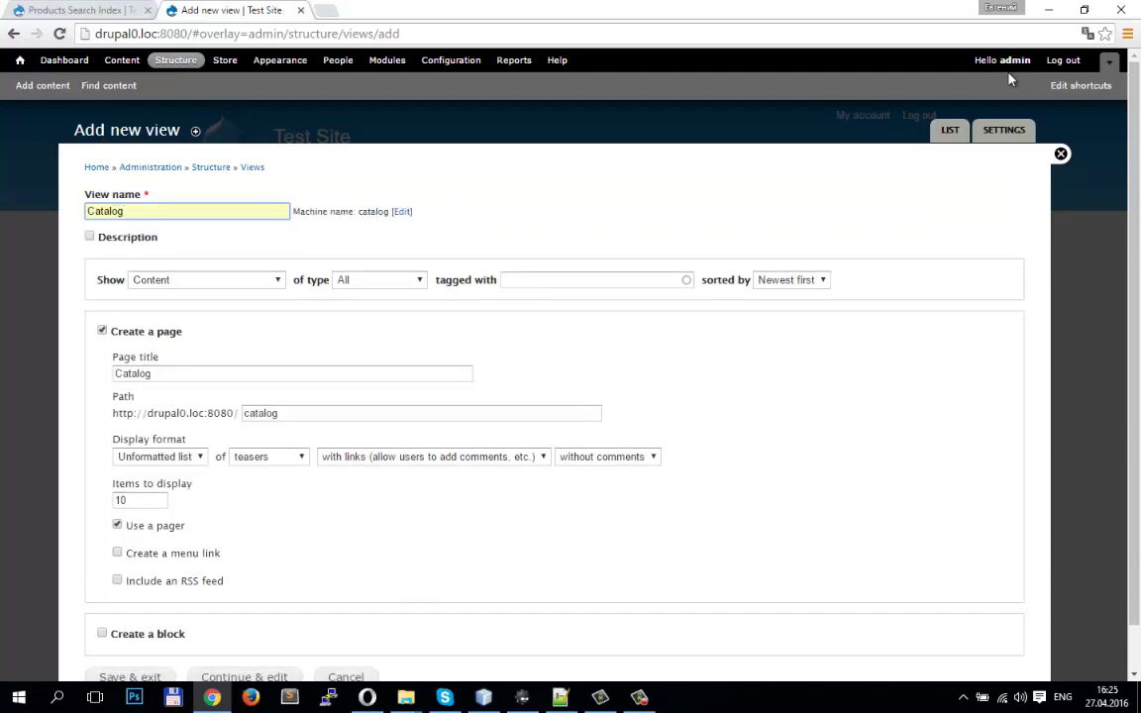
Set the Catalog view to show items from the Products Search Index
{"action": "key", "text": "Tab"}
{"action": "key", "text": "alt+Down"}
{"action": "key", "text": "Down"}
{"action": "key", "text": "Down"}
{"action": "key", "text": "Down"}
{"action": "key", "text": "Down"}
{"action": "key", "text": "Down"}
{"action": "key", "text": "Down"}
{"action": "key", "text": "Down"}
{"action": "key", "text": "Down"}
{"action": "key", "text": "Down"}
{"action": "key", "text": "Down"}
{"action": "key", "text": "Down"}
{"action": "key", "text": "Down"}
{"action": "key", "text": "Down"}
{"action": "key", "text": "Down"}
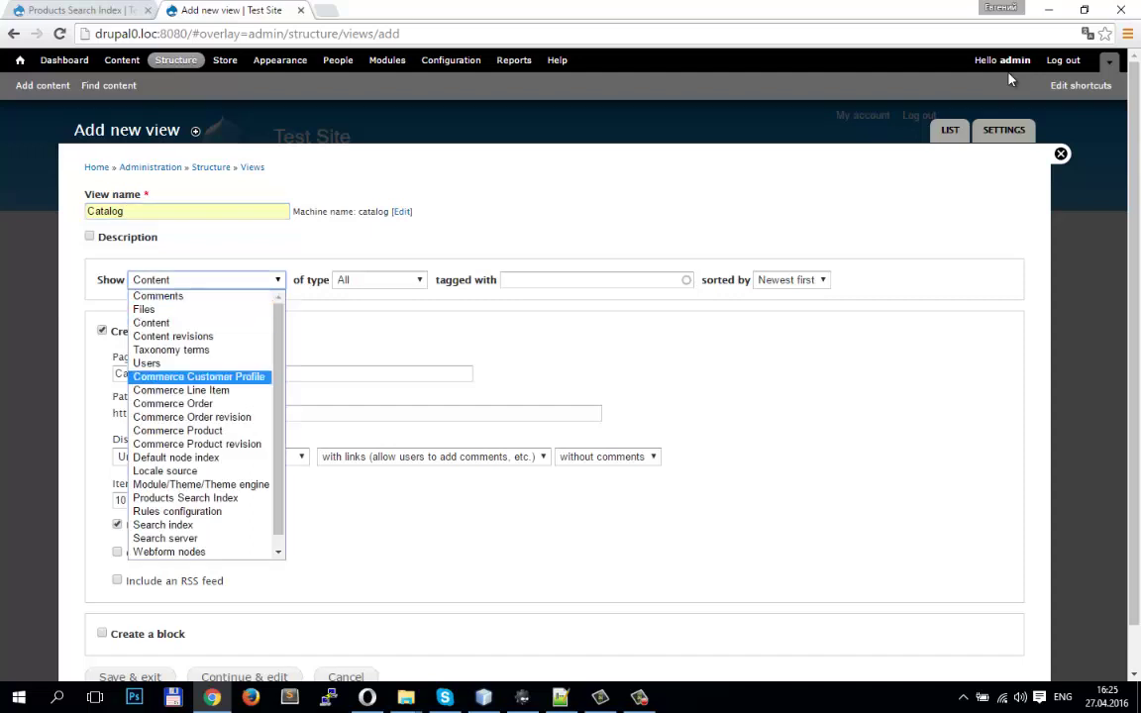
{"action": "key", "text": "Down"}
{"action": "key", "text": "Down"}
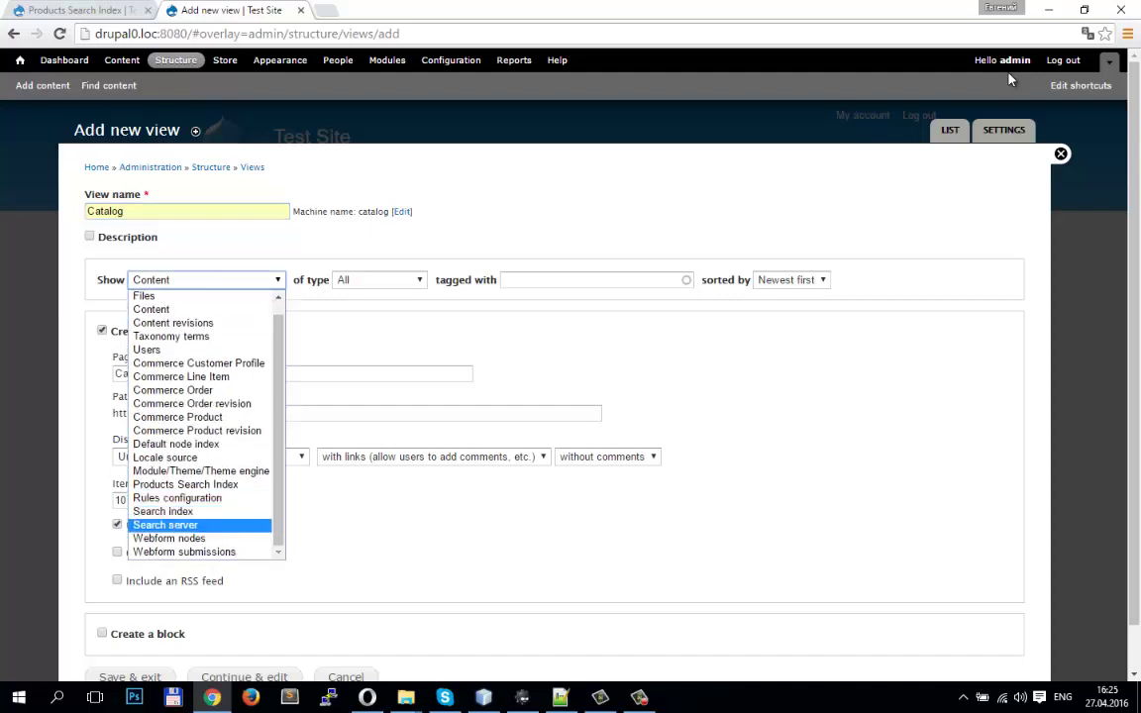
{"action": "key", "text": "Up"}
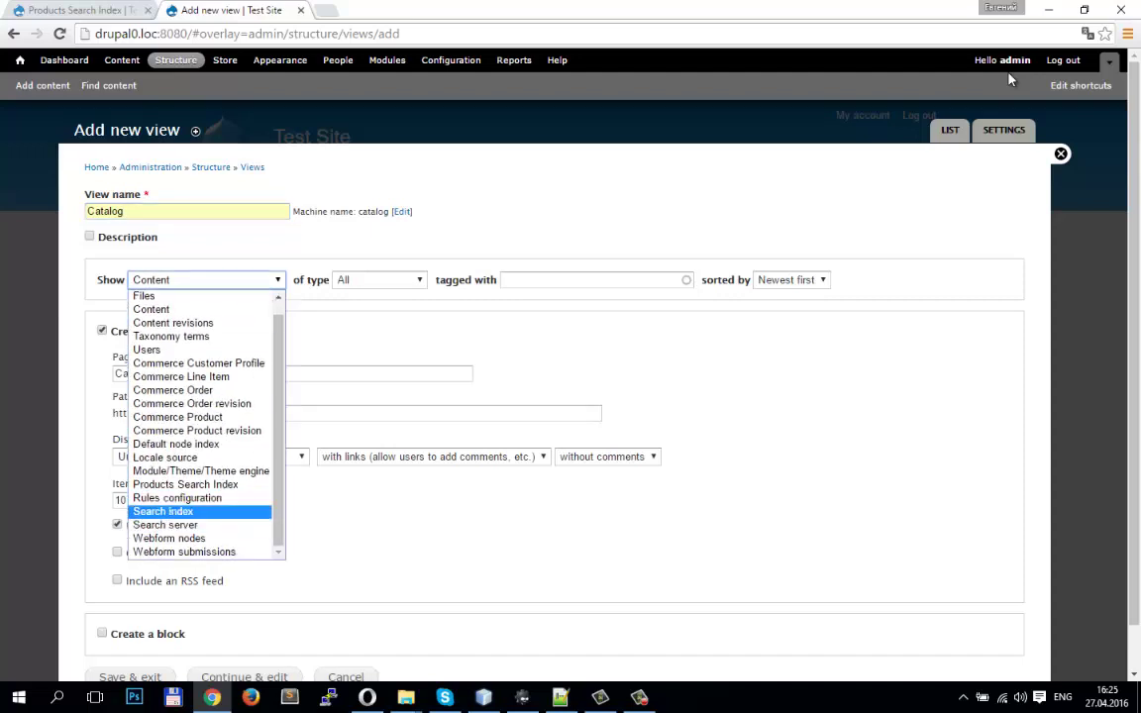
{"action": "key", "text": "Up"}
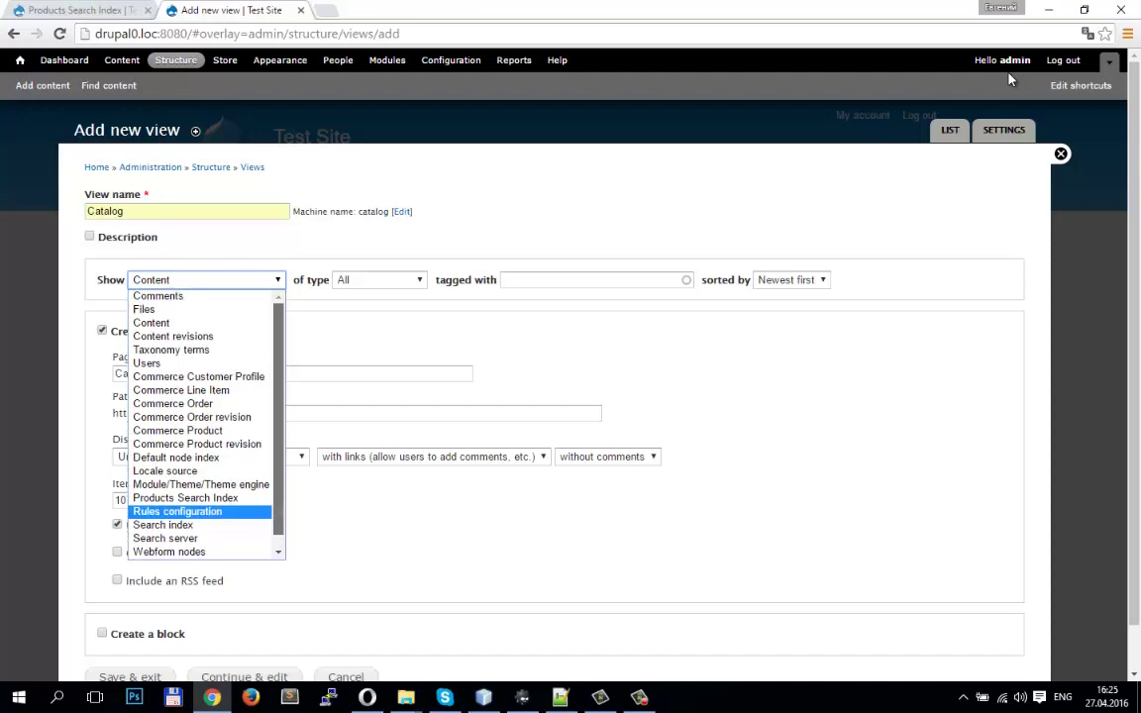
{"action": "key", "text": "Up"}
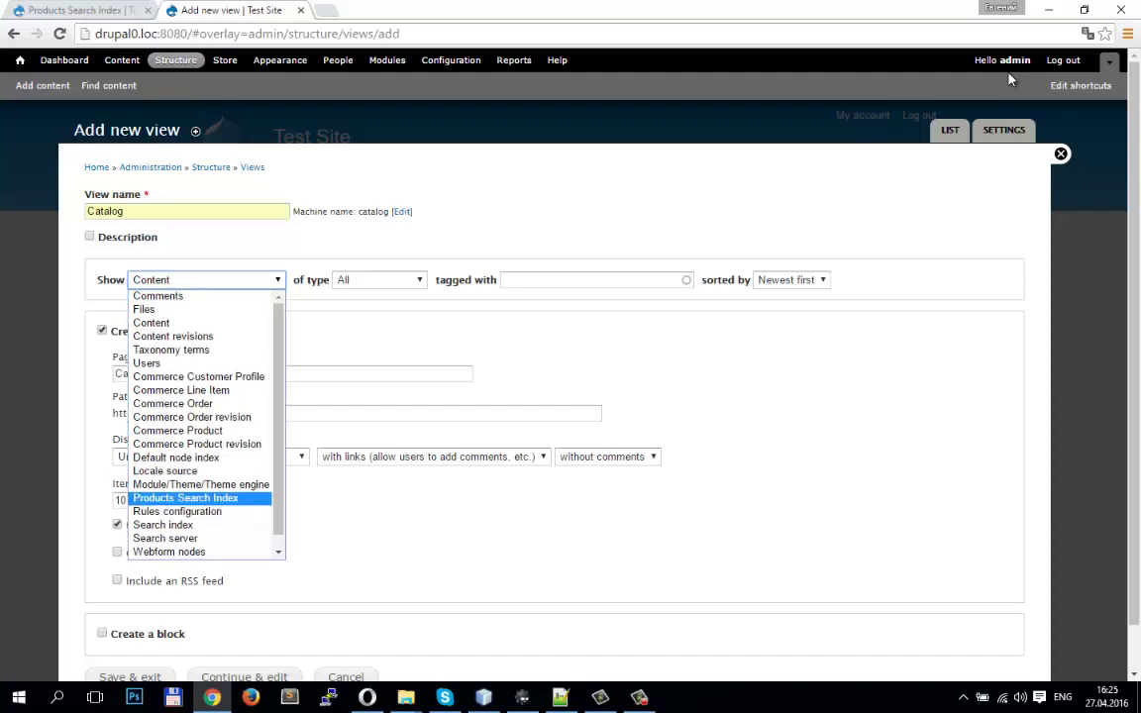
{"action": "key", "text": "Return"}
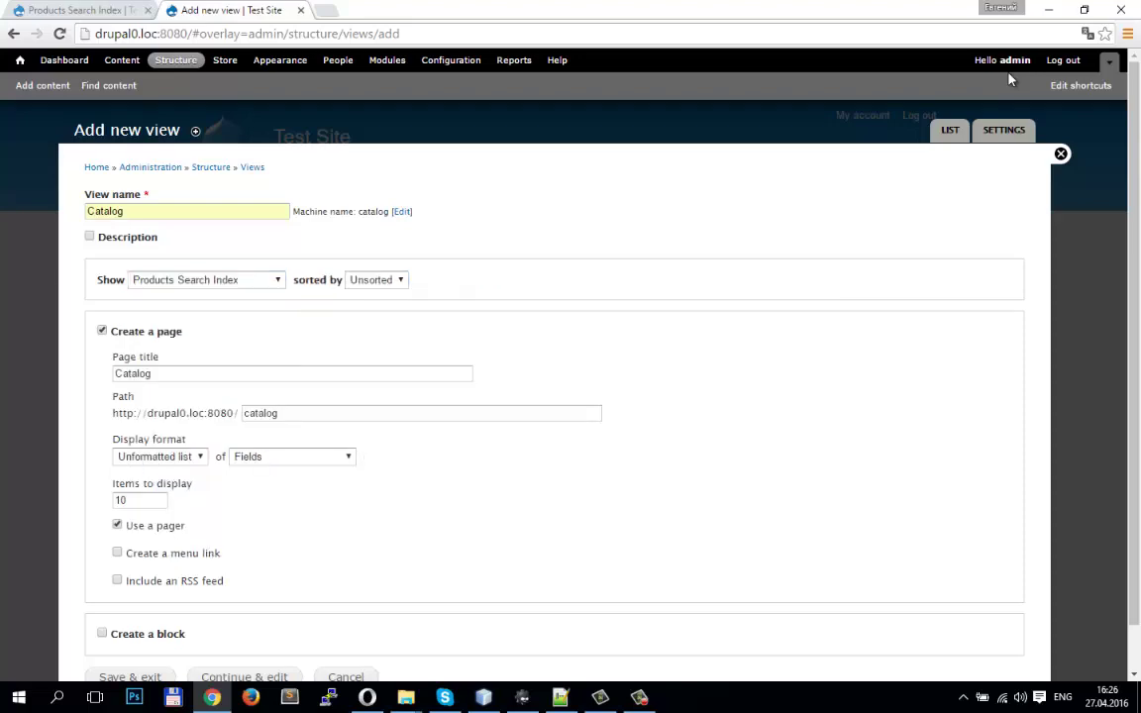
Compare the index name on its facets page with the source selected for the new view
{"action": "key", "text": "ctrl+shift+Tab"}
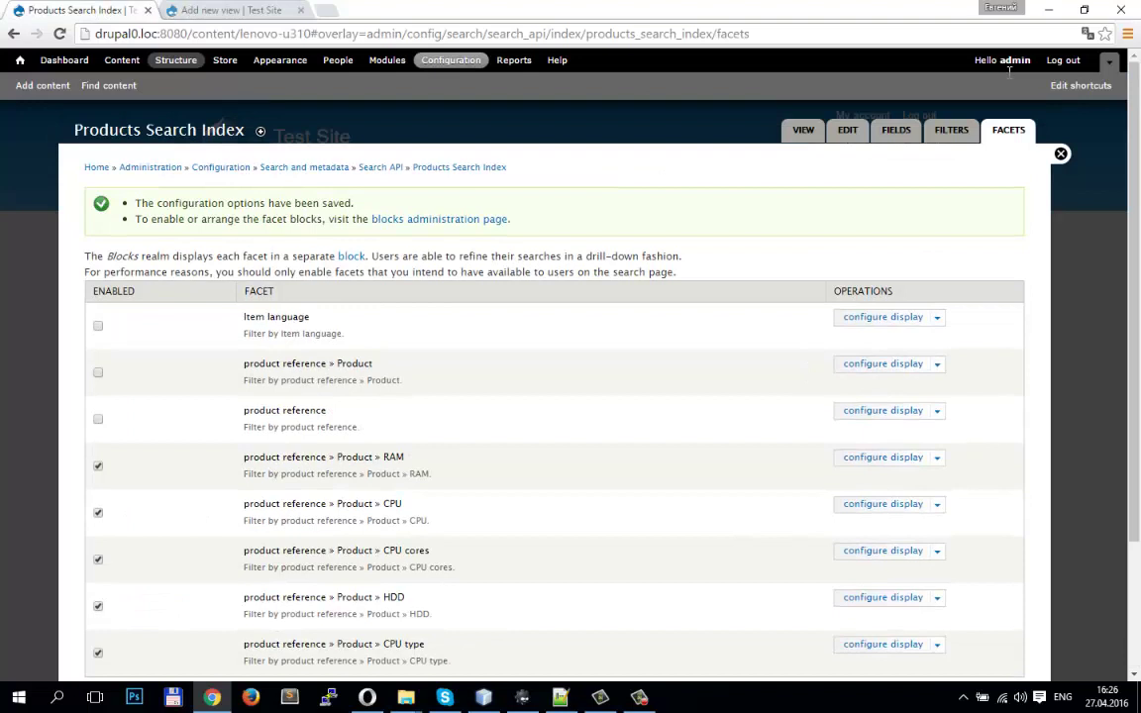
{"action": "key", "text": "shift+Left"}
{"action": "key", "text": "shift+Left"}
{"action": "key", "text": "shift+Left"}
{"action": "key", "text": "shift+Left"}
{"action": "key", "text": "shift+Left"}
{"action": "key", "text": "shift+Left"}
{"action": "key", "text": "shift+Left"}
{"action": "key", "text": "shift+Left"}
{"action": "key", "text": "shift+Left"}
{"action": "key", "text": "shift+Left"}
{"action": "key", "text": "shift+Left"}
{"action": "key", "text": "shift+Left"}
{"action": "key", "text": "shift+Left"}
{"action": "key", "text": "shift+Left"}
{"action": "key", "text": "shift+Left"}
{"action": "key", "text": "shift+Left"}
{"action": "key", "text": "shift+Left"}
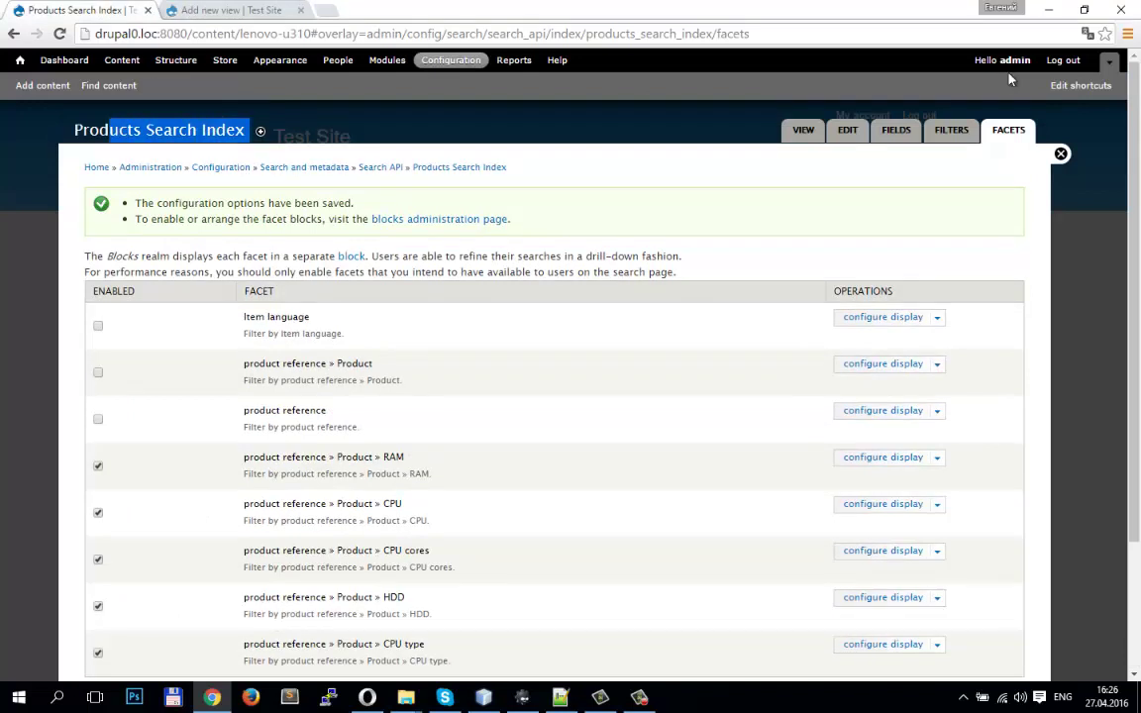
{"action": "key", "text": "ctrl+Tab"}
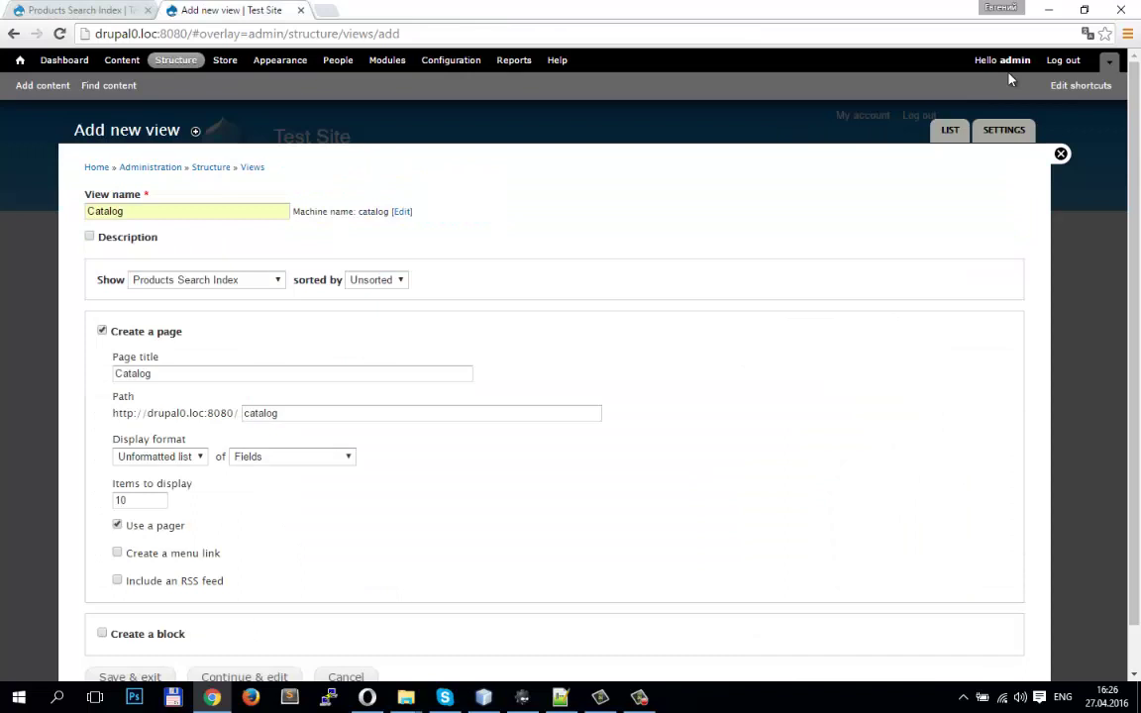
{"action": "key", "text": "alt+Down"}
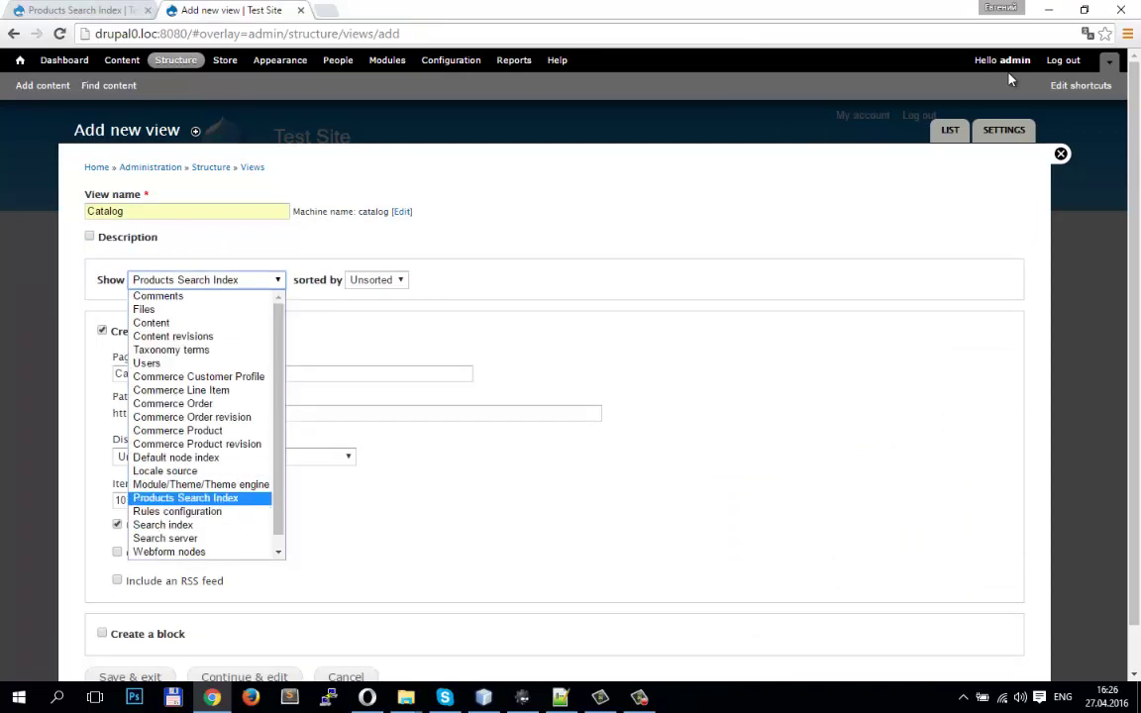
{"action": "key", "text": "Up"}
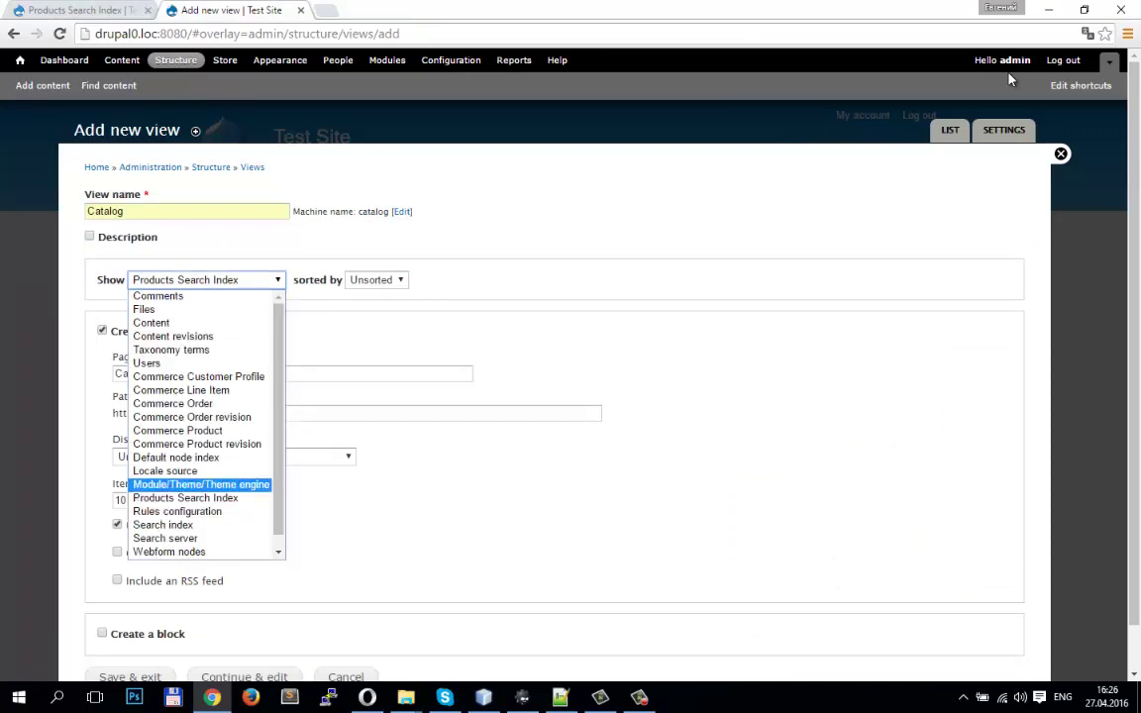
{"action": "key", "text": "Down"}
{"action": "key", "text": "Down"}
{"action": "key", "text": "Up"}
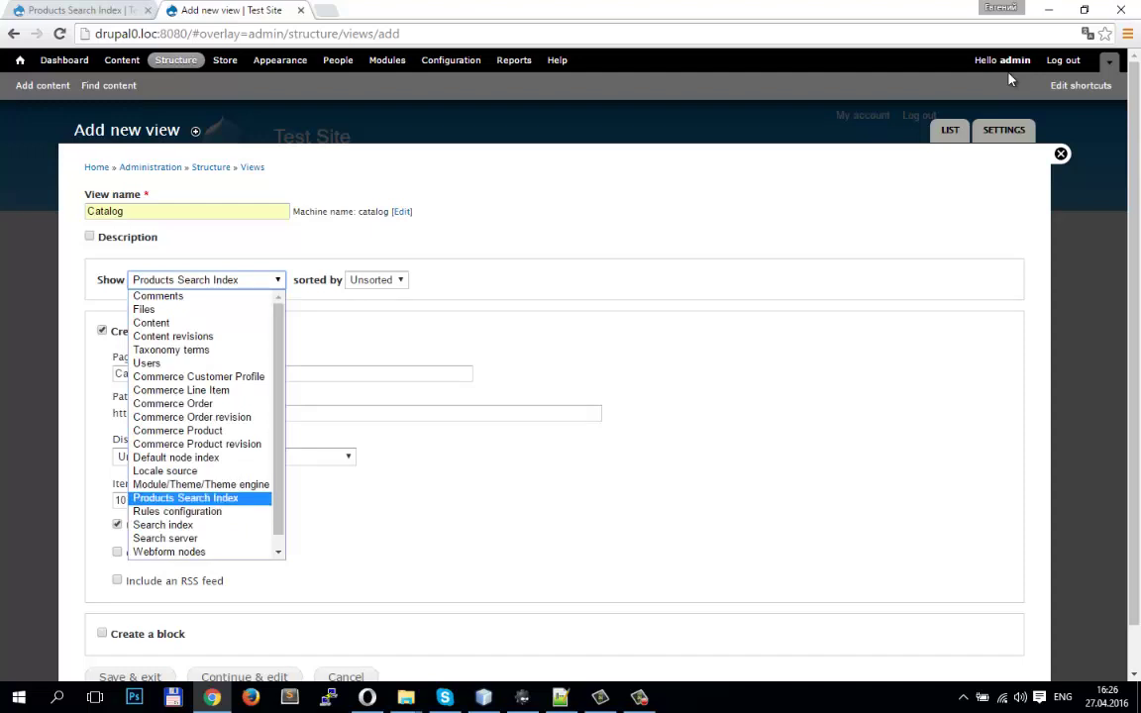
{"action": "key", "text": "Return"}
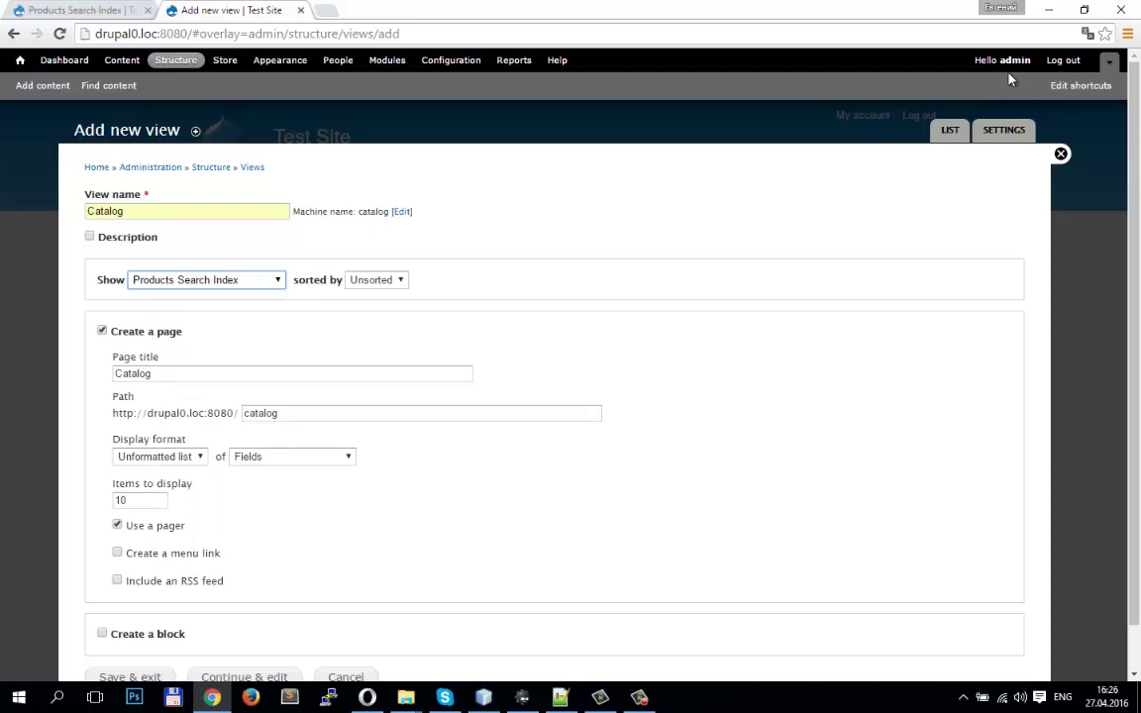
Create the Catalog view, continue to its editor and set the row style to Rendered entity for all displays
{"action": "scroll", "coordinate": [1010, 80], "scroll_direction": "down", "scroll_amount": 1}
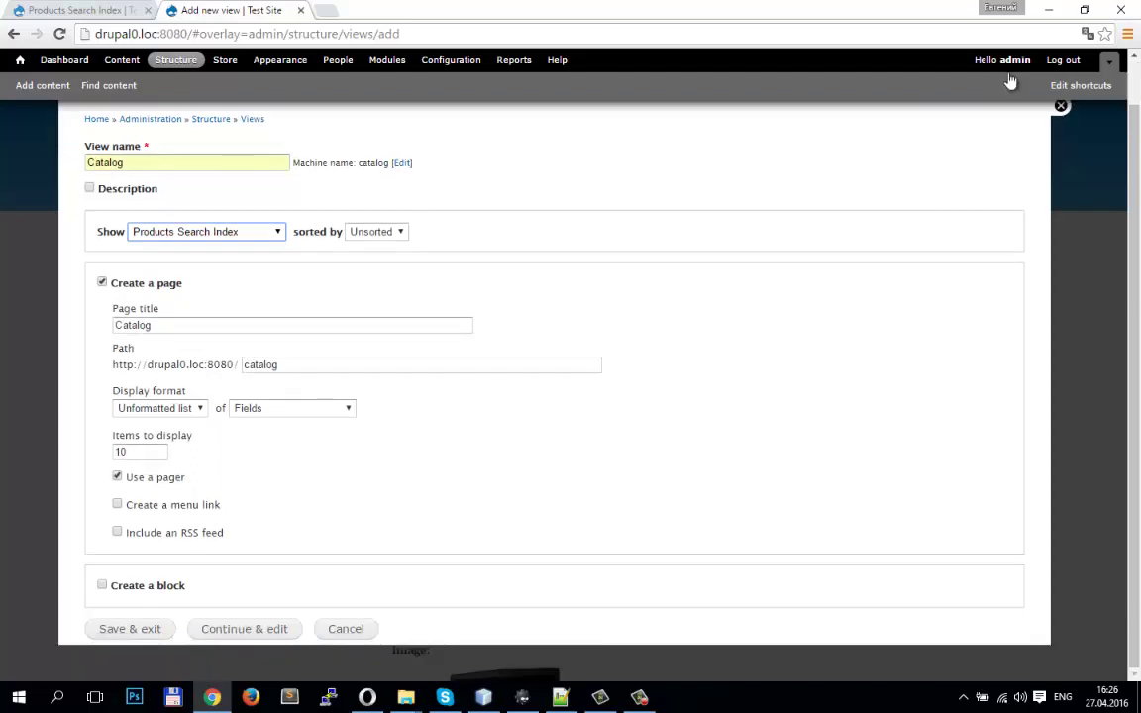
{"action": "key", "text": "Return"}
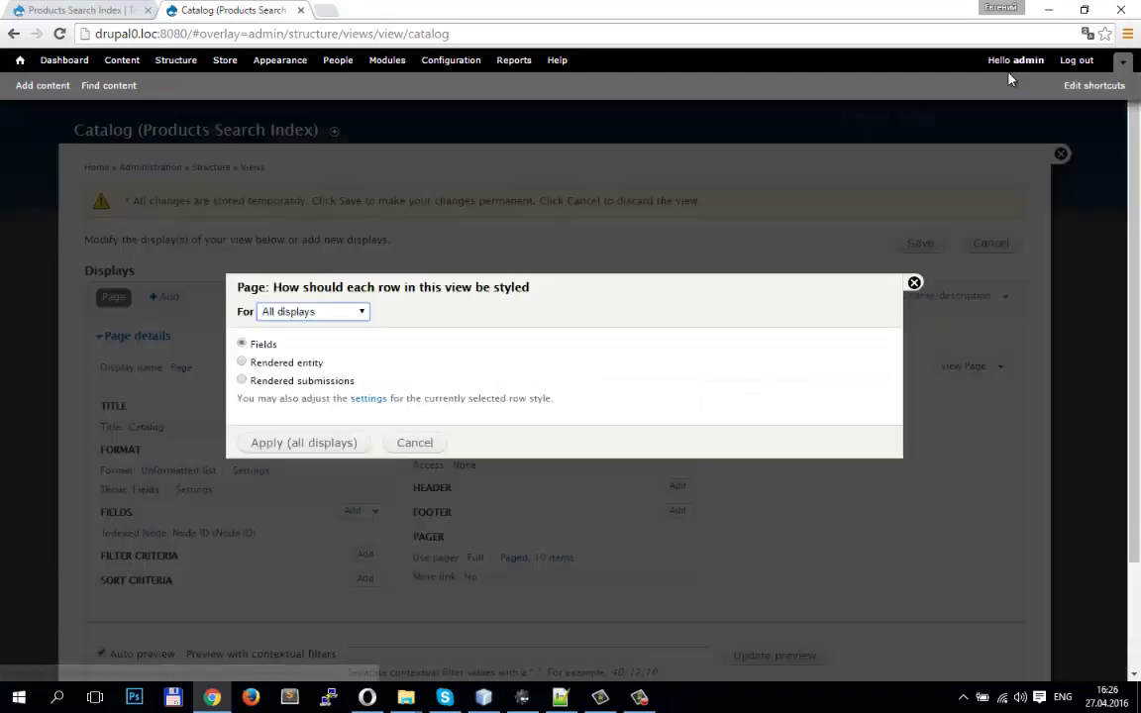
{"action": "key", "text": "Down"}
{"action": "key", "text": "Return"}
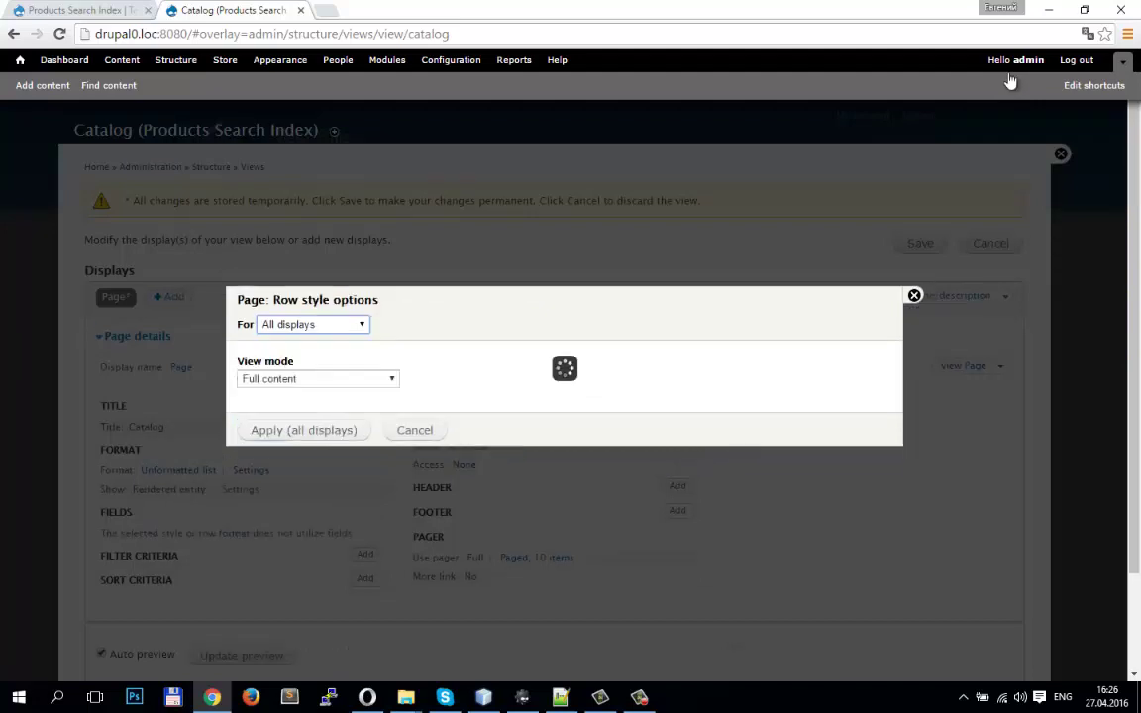
Change the view mode of the rendered entity rows and apply it to all displays
{"action": "key", "text": "Tab"}
{"action": "key", "text": "alt+Down"}
{"action": "key", "text": "Escape"}
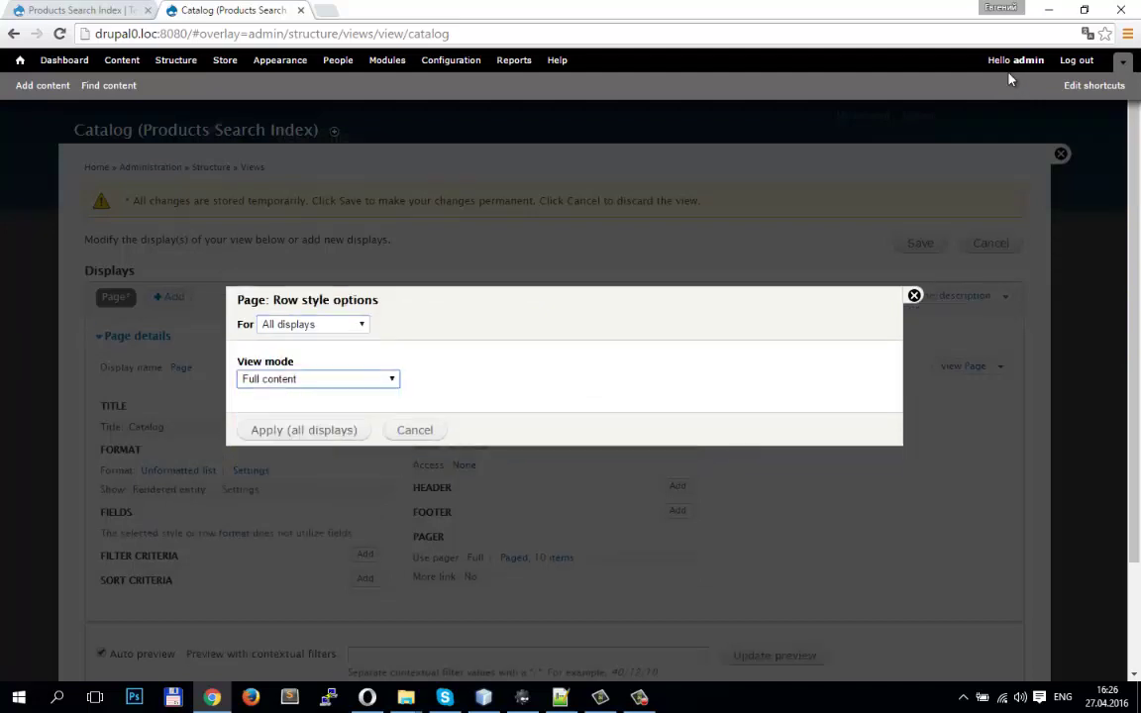
{"action": "key", "text": "Down"}
{"action": "key", "text": "Tab"}
{"action": "key", "text": "Return"}
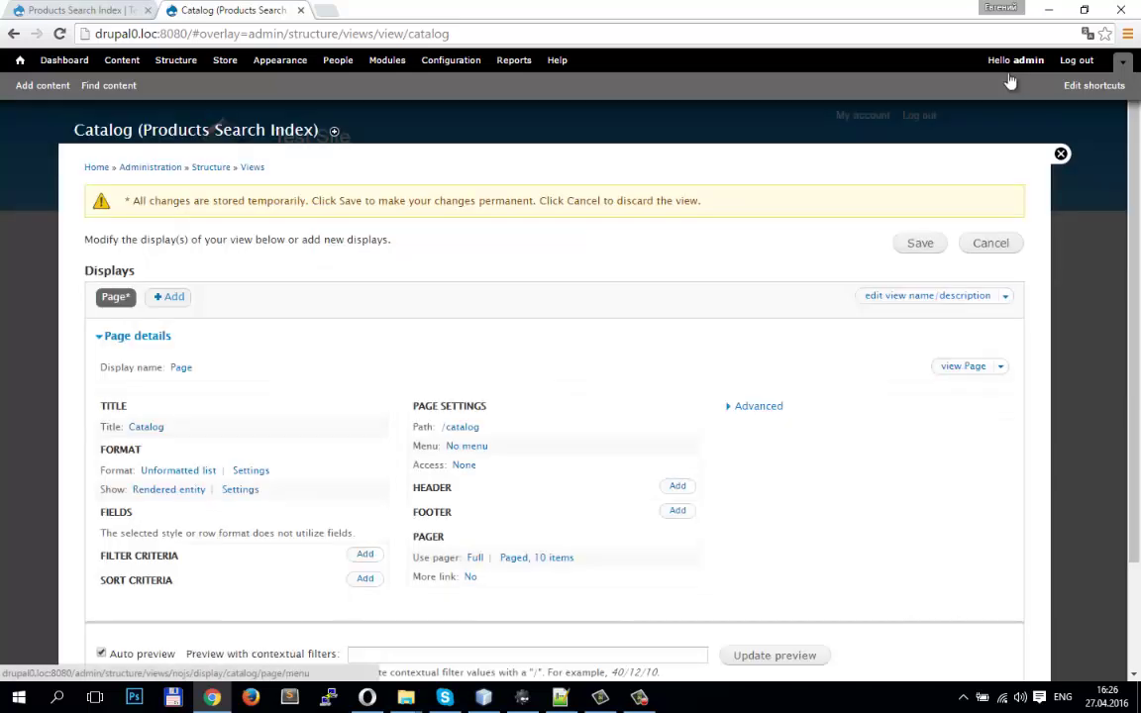
Give the view's page a normal menu entry titled Catalog
{"action": "key", "text": "Return"}
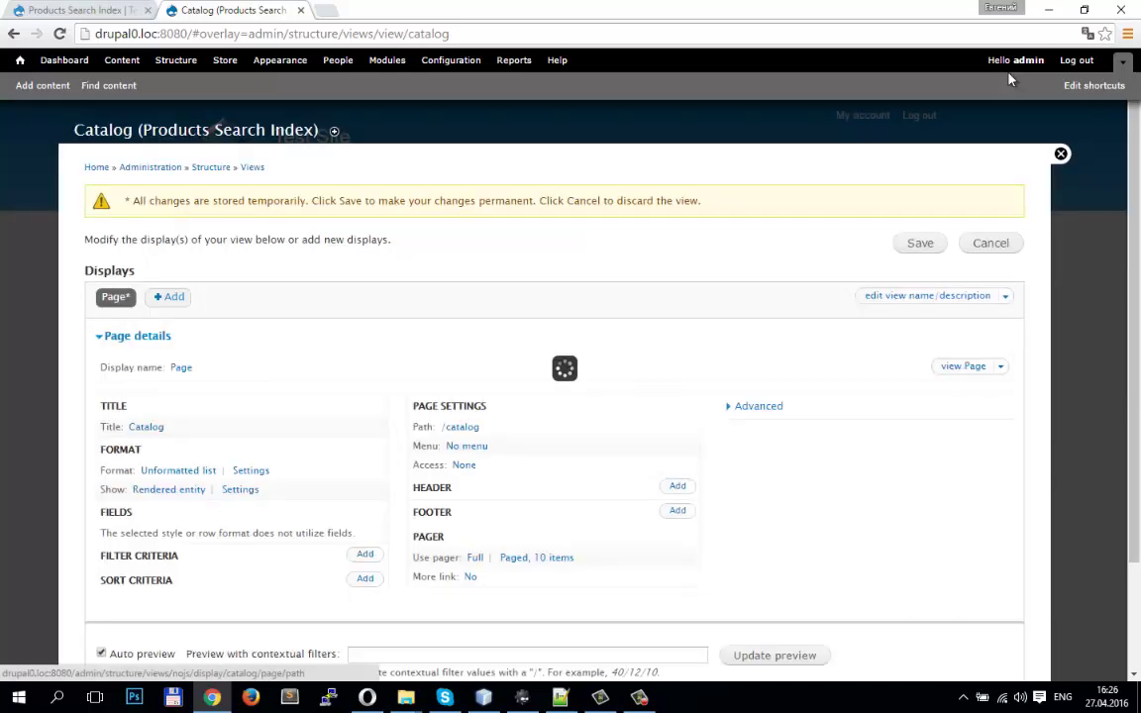
{"action": "key", "text": "Down"}
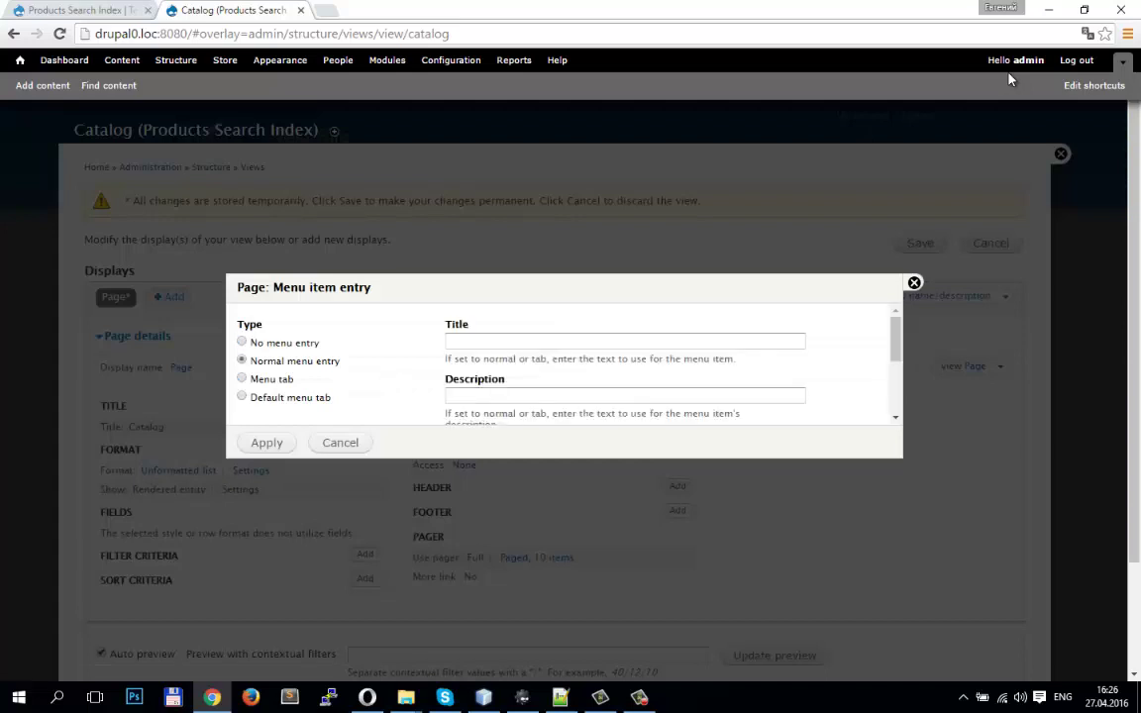
{"action": "key", "text": "Tab"}
{"action": "type", "text": "Ca"}
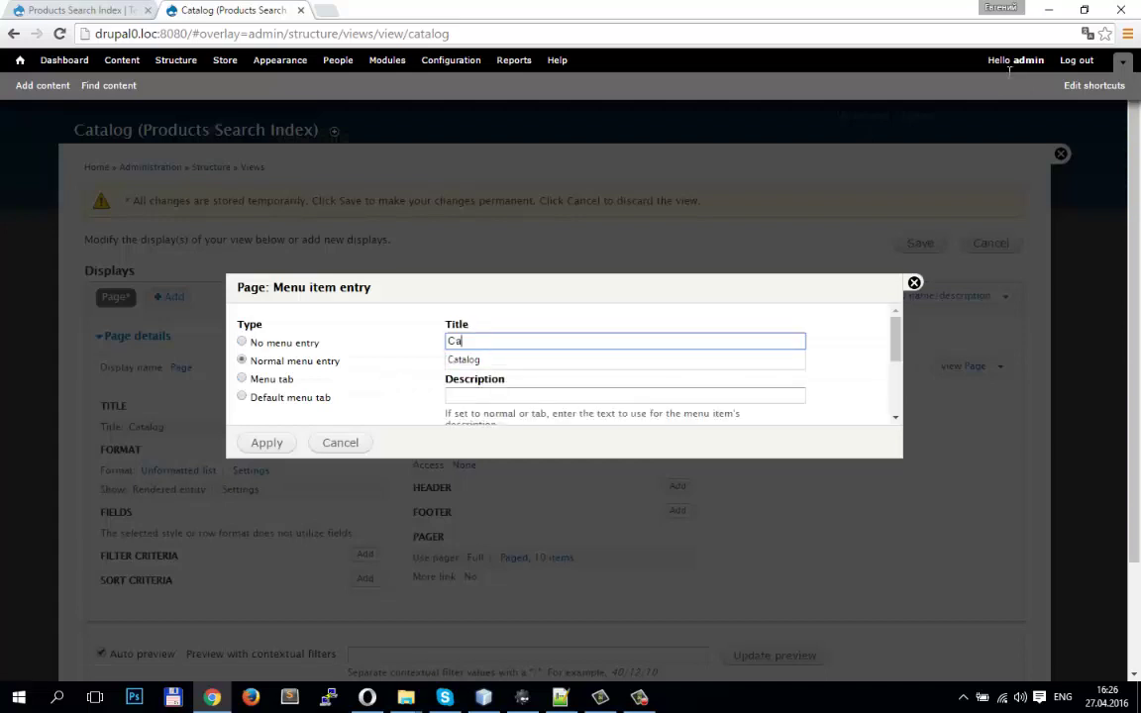
{"action": "type", "text": "talo"}
{"action": "key", "text": "Down"}
{"action": "key", "text": "Return"}
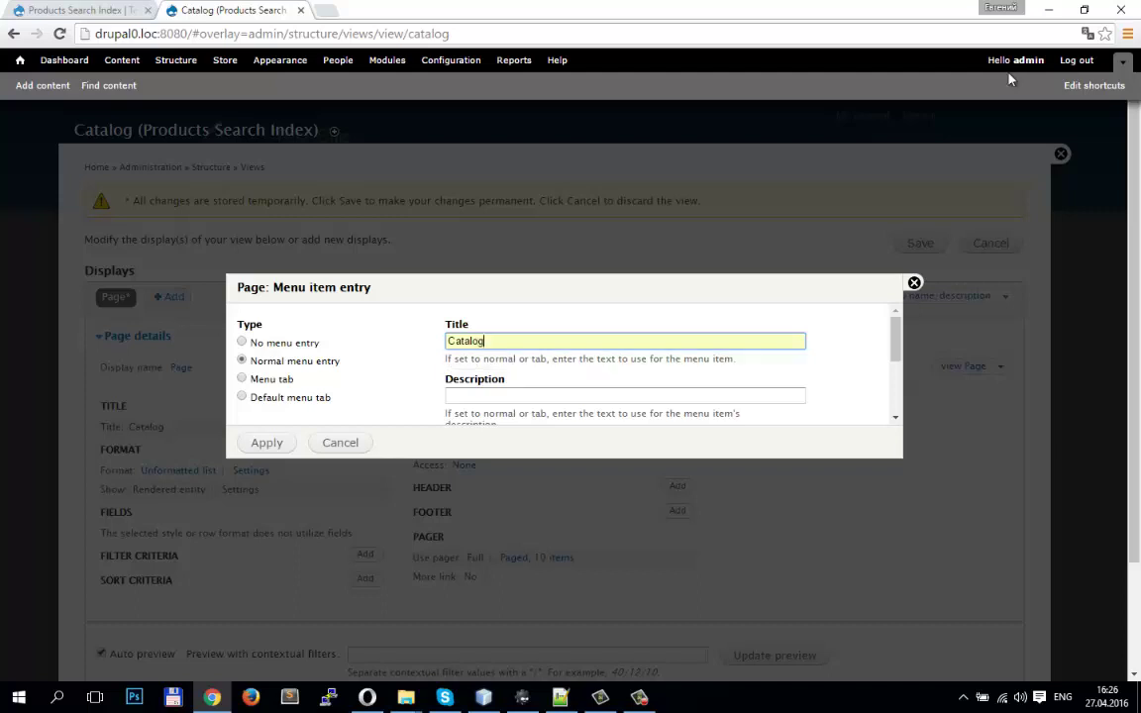
Put the Catalog menu entry in the Main menu with weight 1 and apply the menu settings
{"action": "key", "text": "Tab"}
{"action": "key", "text": "Tab"}
{"action": "key", "text": "Tab"}
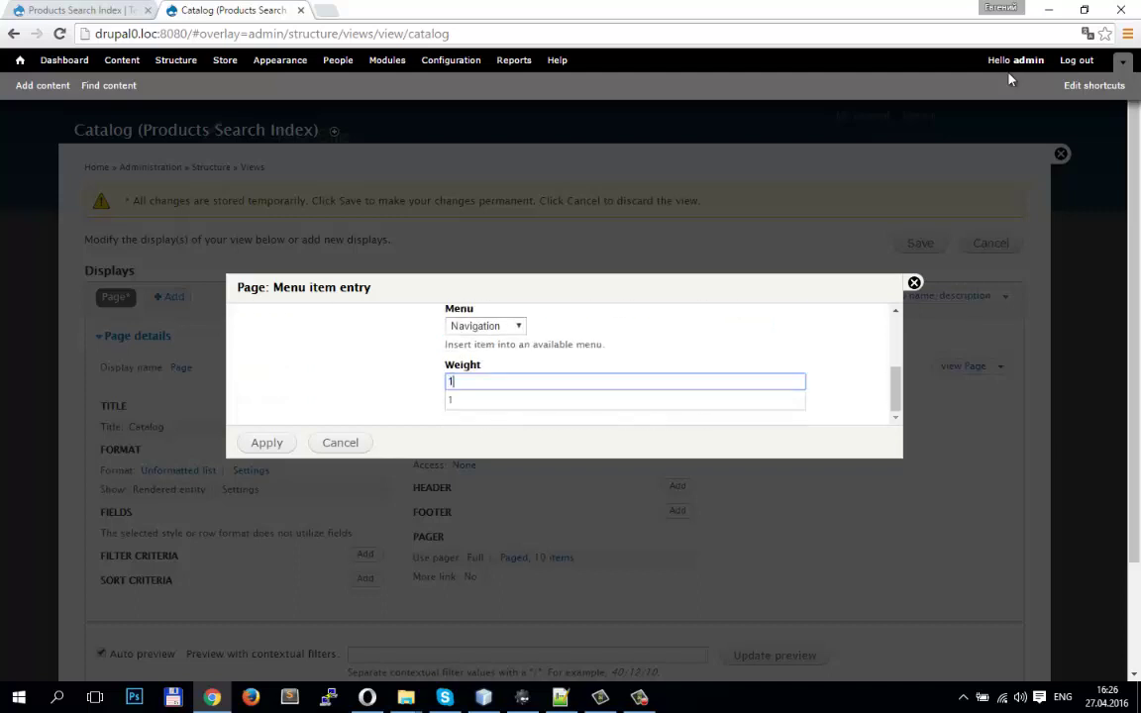
{"action": "key", "text": "shift+Tab"}
{"action": "key", "text": "alt+Down"}
{"action": "key", "text": "Up"}
{"action": "key", "text": "Return"}
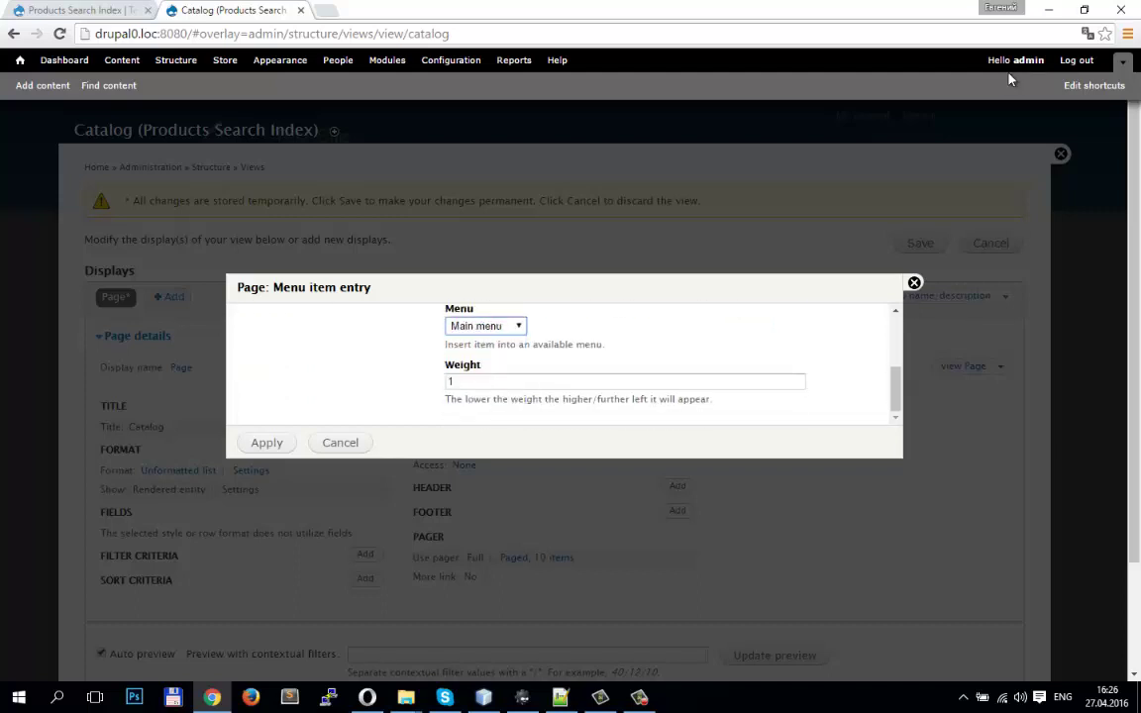
{"action": "key", "text": "Return"}
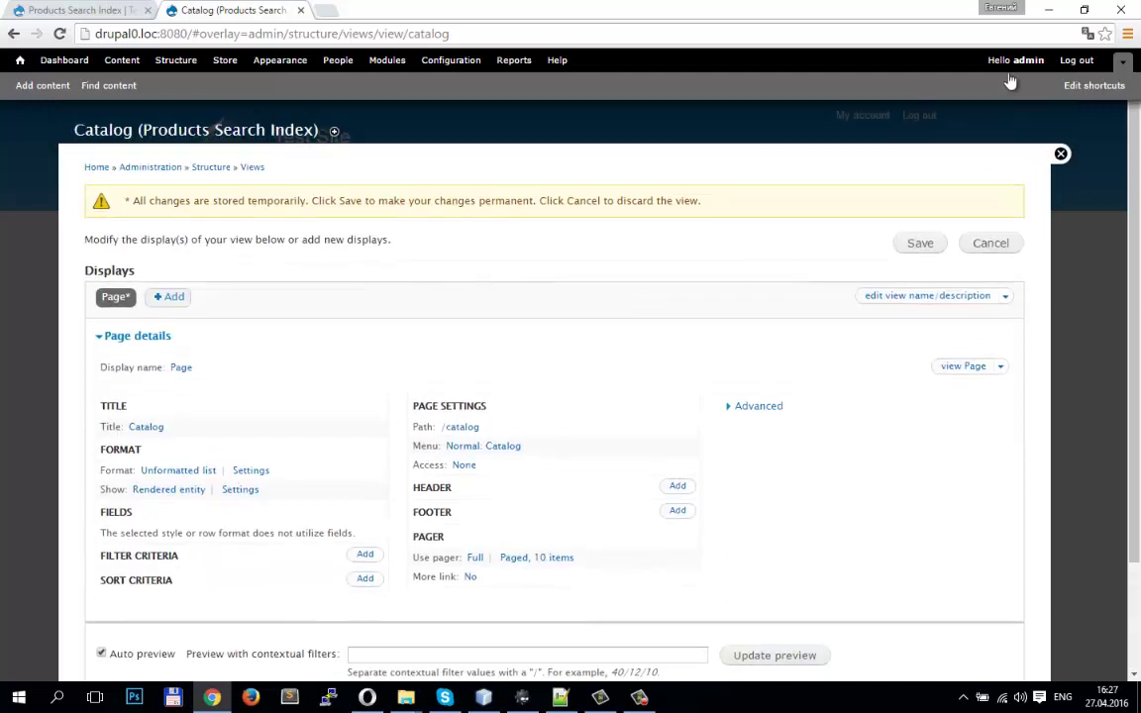
Save the Catalog view and open the site's Catalog page in a new browser tab
{"action": "key", "text": "Return"}
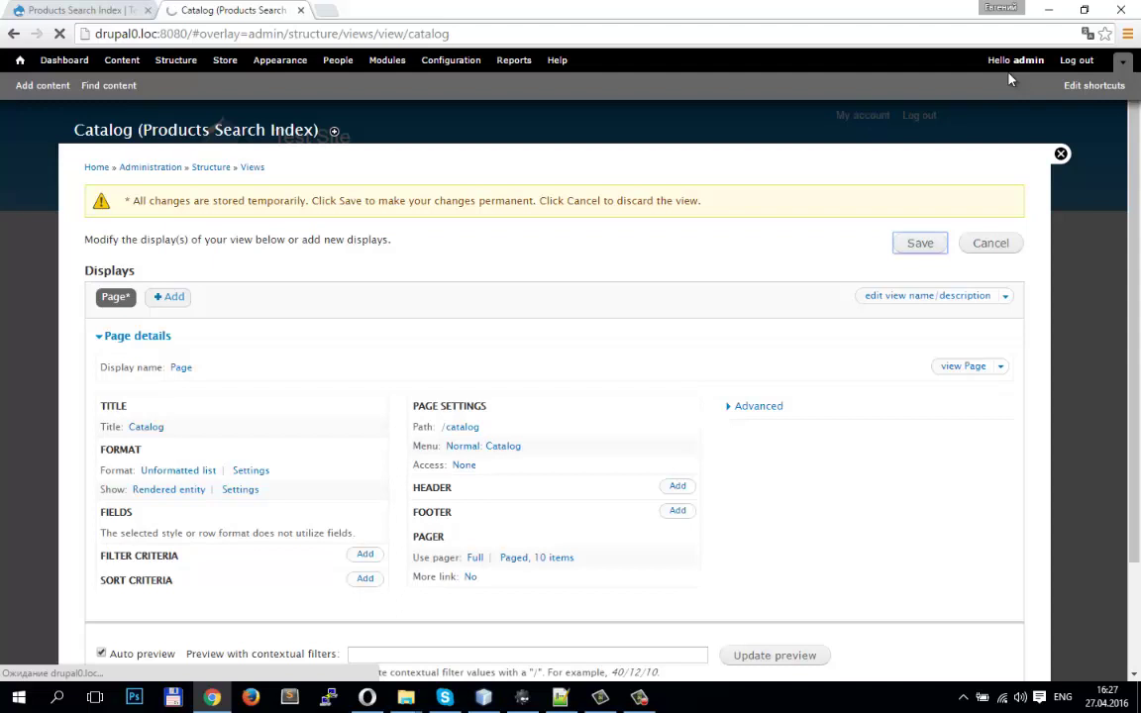
{"action": "left_click", "coordinate": [1011, 65], "text": "ctrl+shift"}
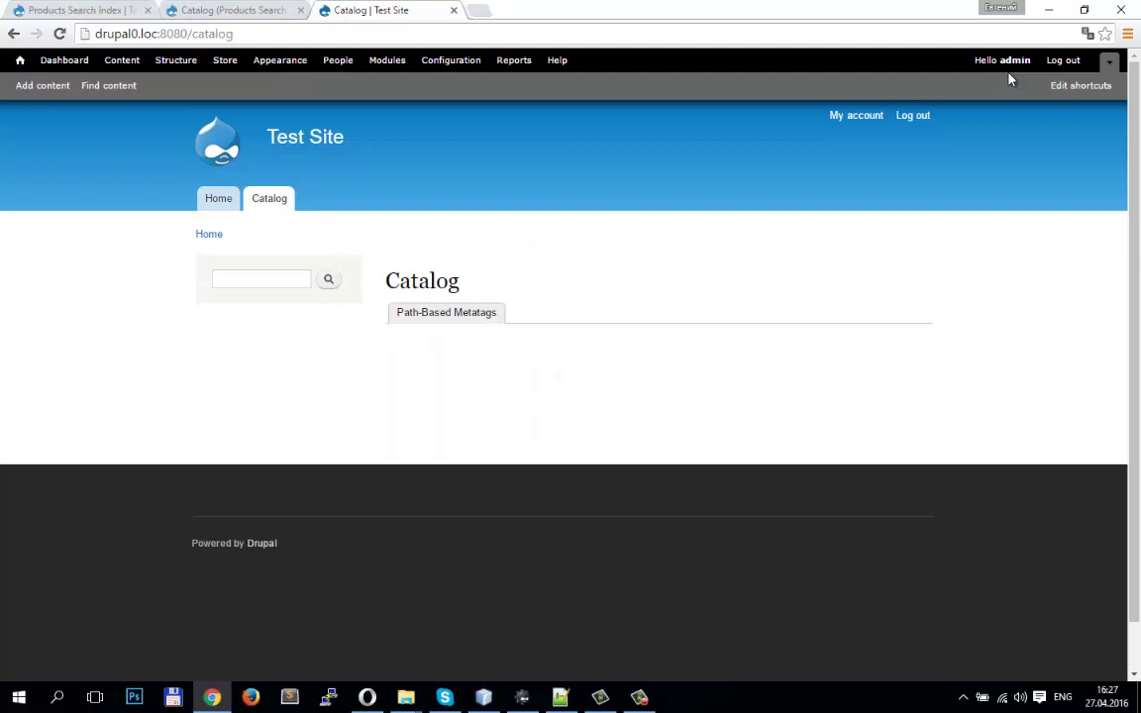
Return to the Products Search Index status page and index all items in batches of 50
{"action": "key", "text": "ctrl+Tab"}
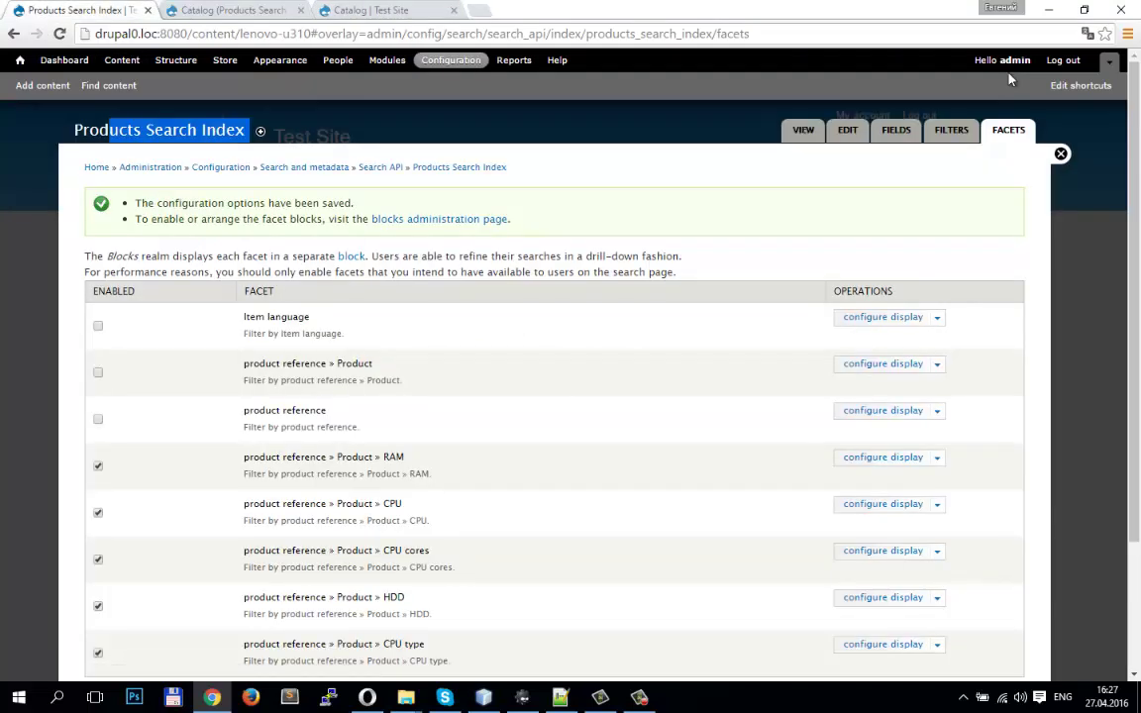
{"action": "key", "text": "alt+Left"}
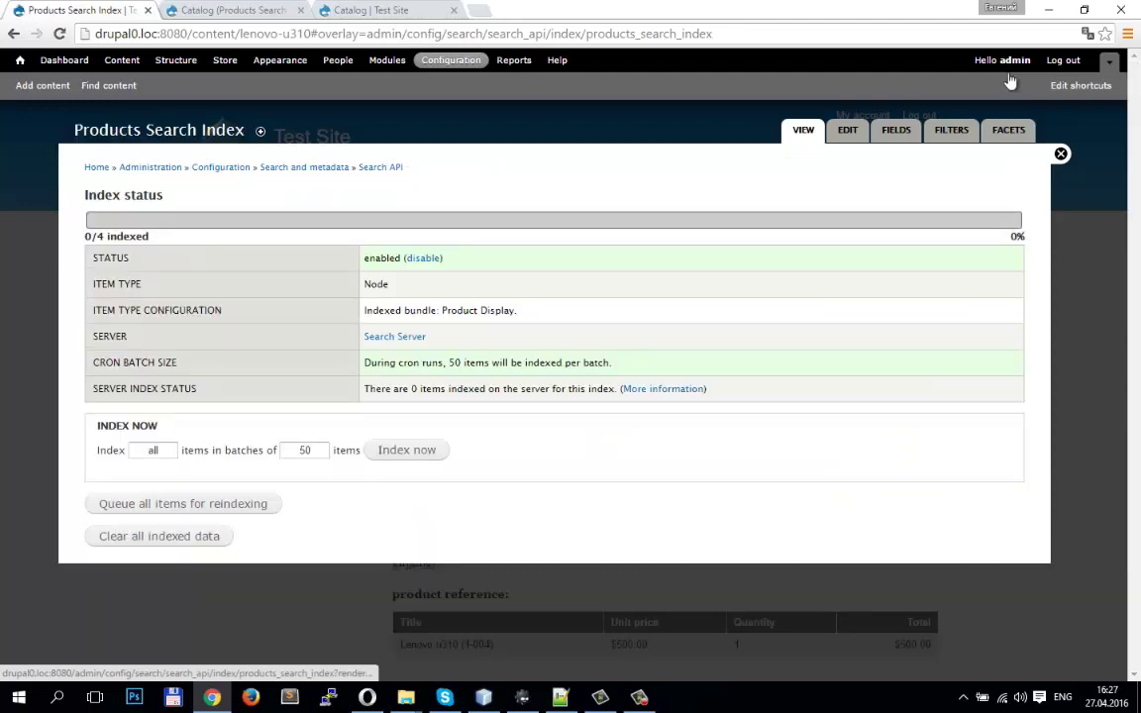
{"action": "key", "text": "Return"}
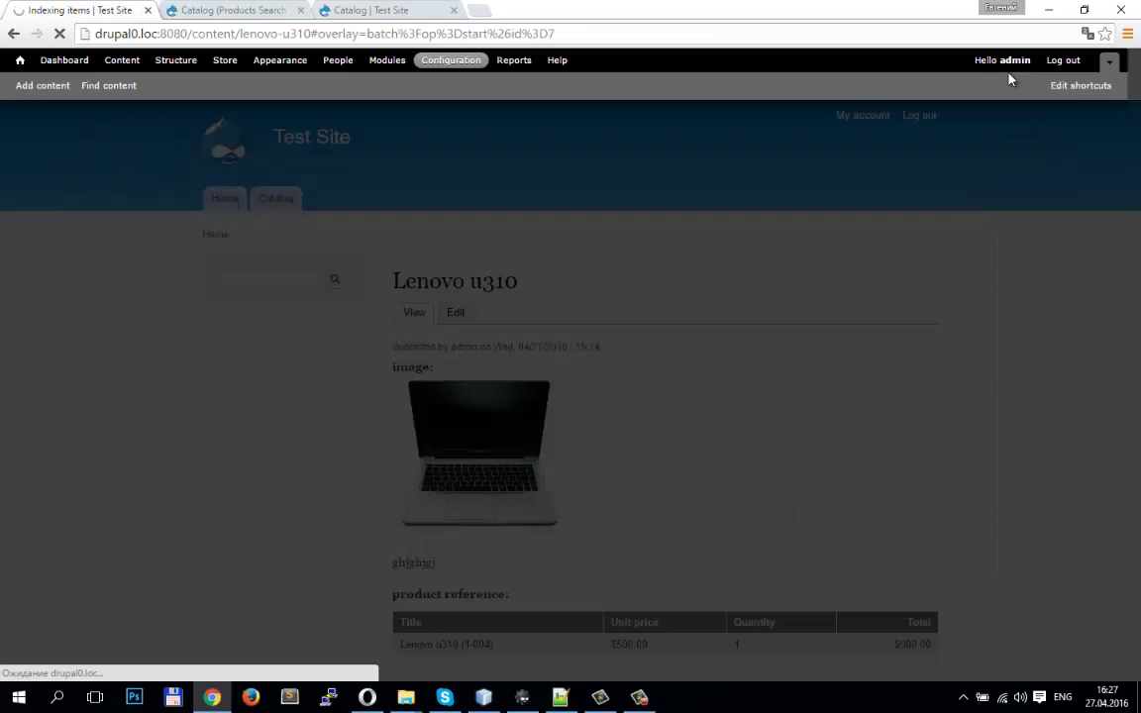
Reload the site's Catalog page and examine the listed products and facet blocks
{"action": "key", "text": "ctrl+shift+Tab"}
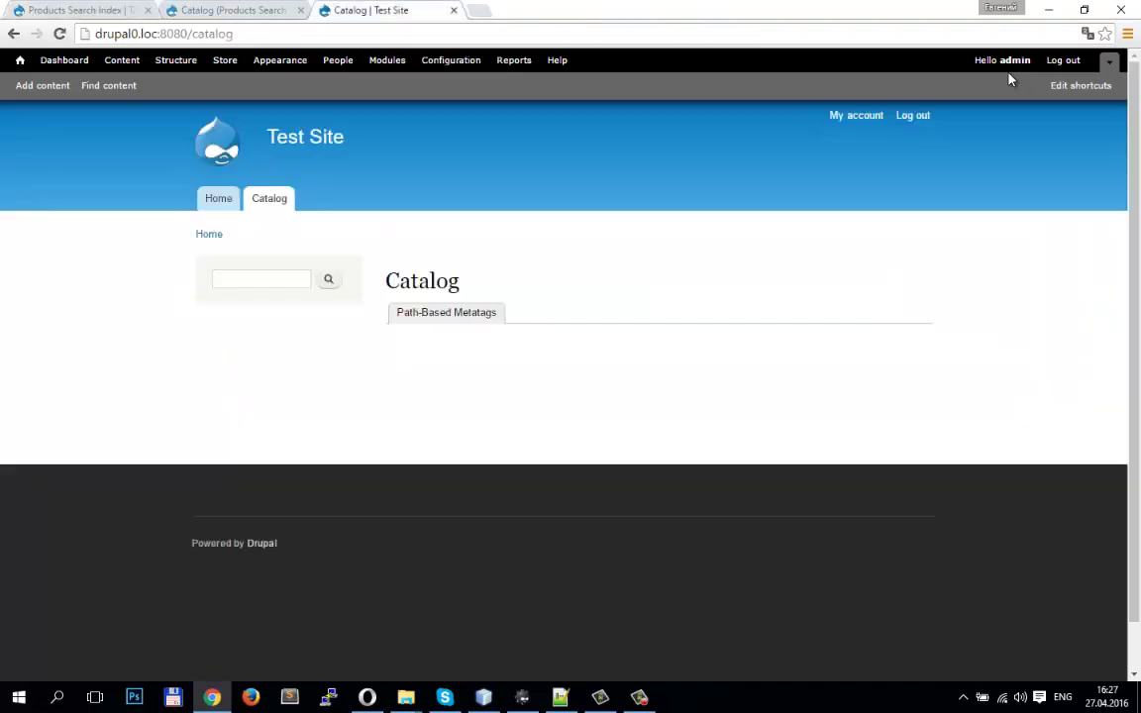
{"action": "key", "text": "F5"}
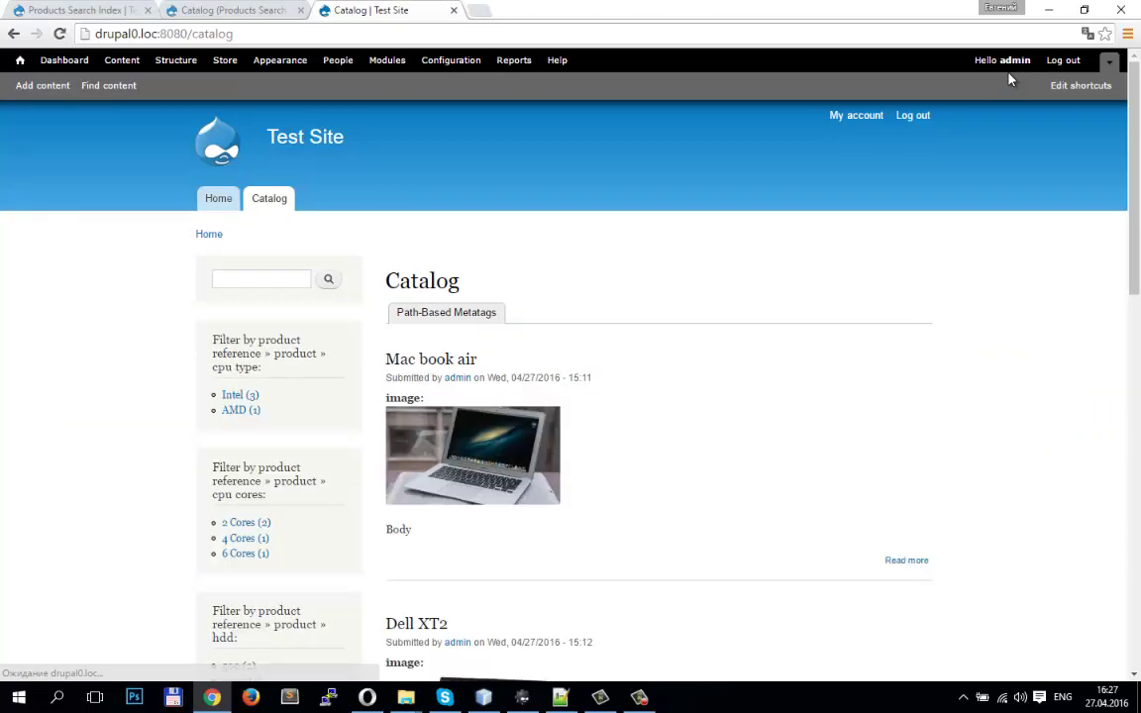
{"action": "scroll", "coordinate": [1011, 79], "scroll_direction": "down", "scroll_amount": 2}
{"action": "scroll", "coordinate": [1011, 79], "scroll_direction": "down", "scroll_amount": 2}
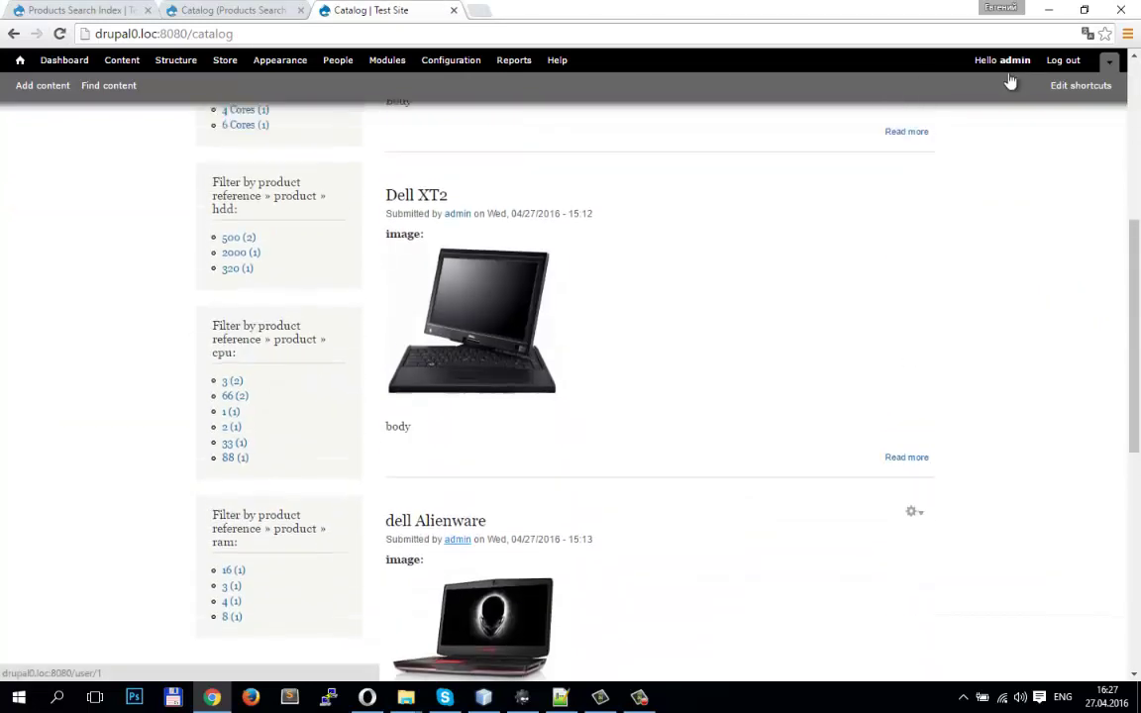
{"action": "scroll", "coordinate": [1010, 80], "scroll_direction": "up", "scroll_amount": 2}
{"action": "scroll", "coordinate": [1010, 79], "scroll_direction": "down", "scroll_amount": 2}
{"action": "scroll", "coordinate": [1010, 79], "scroll_direction": "up", "scroll_amount": 2}
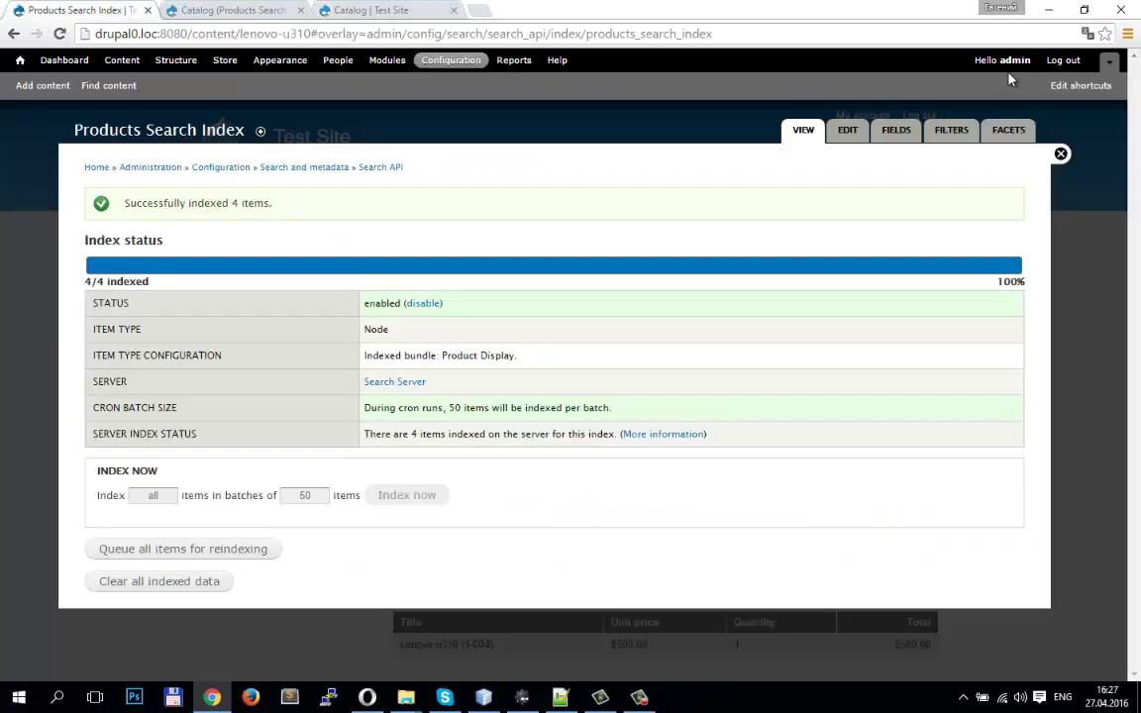
Return to the index administration tab and open the Search API settings from the site configuration
{"action": "key", "text": "ctrl+Tab"}
{"action": "left_click", "coordinate": [451, 59]}
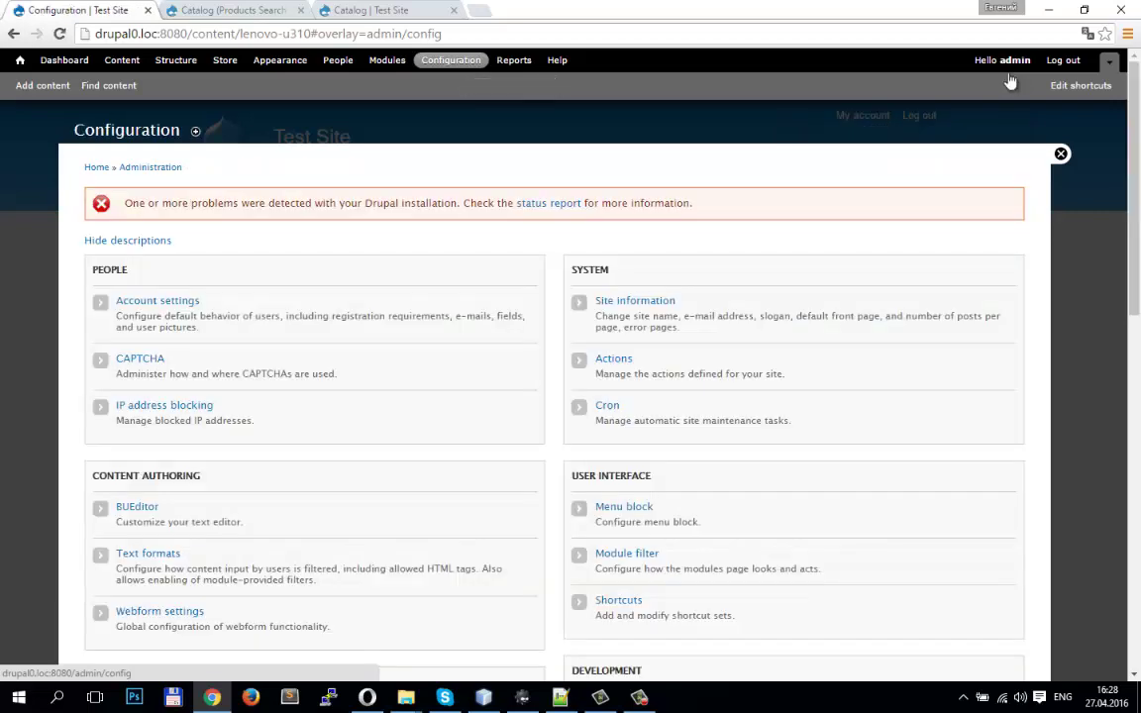
{"action": "scroll", "coordinate": [1010, 81], "scroll_direction": "down", "scroll_amount": 5}
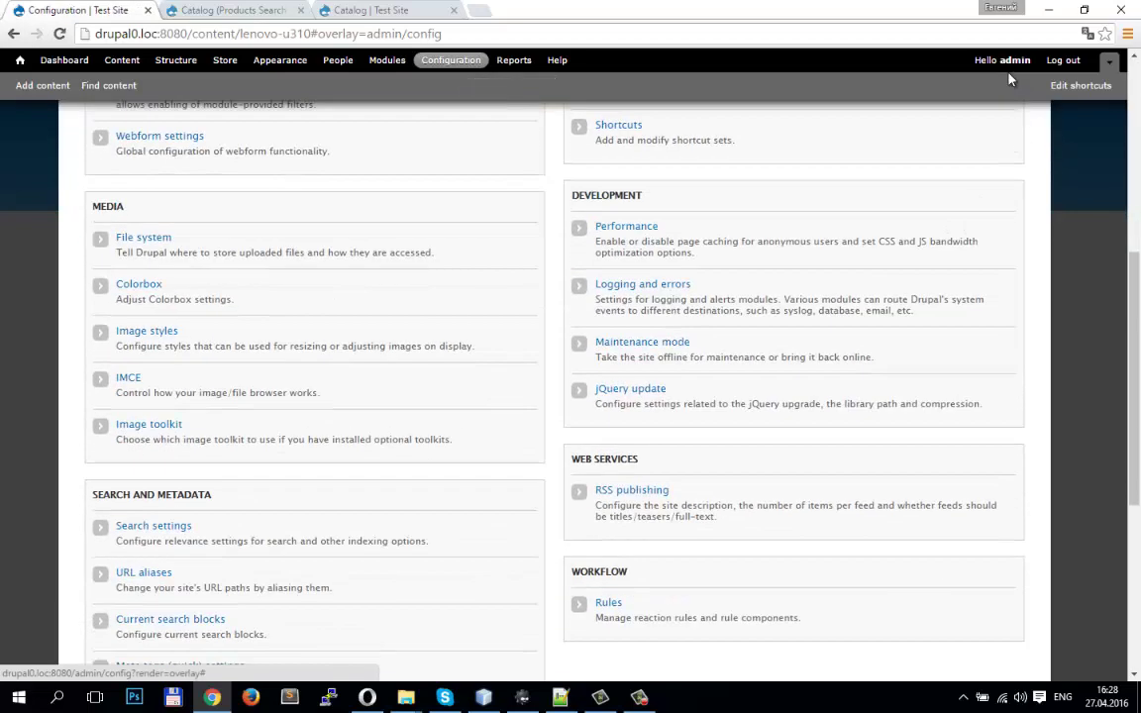
{"action": "scroll", "coordinate": [141, 463], "scroll_direction": "down", "scroll_amount": 2}
{"action": "left_click", "coordinate": [141, 464]}
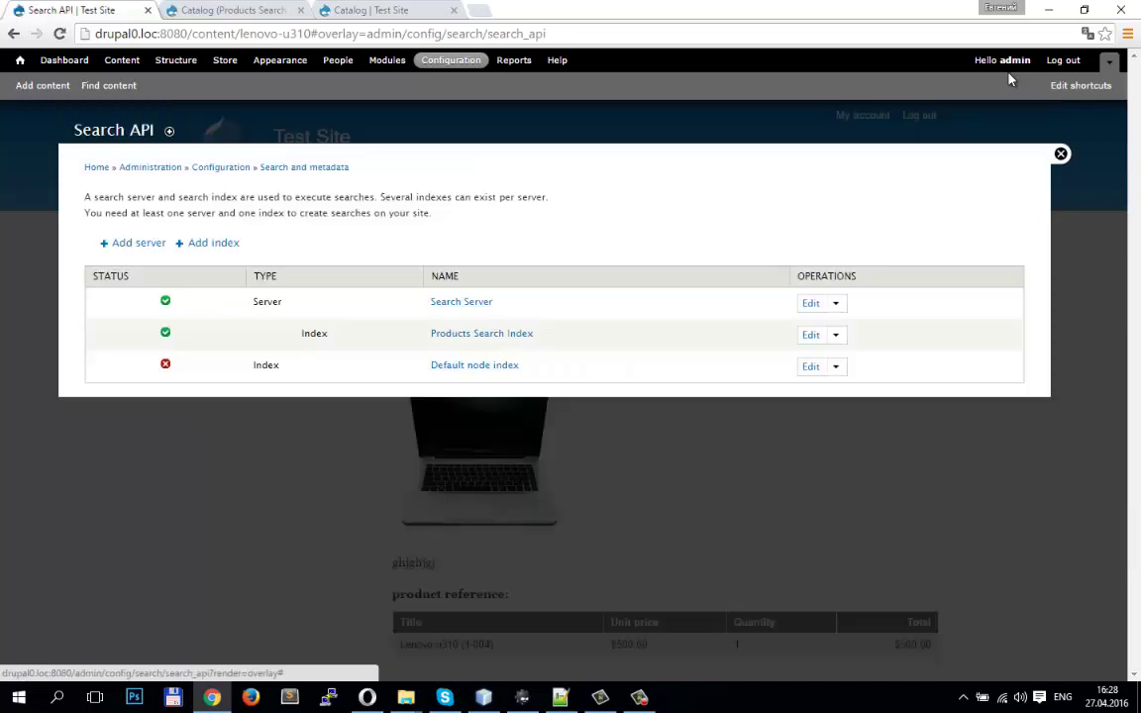
Open the Products Search Index for editing and switch to its index status view
{"action": "key", "text": "Tab"}
{"action": "key", "text": "Tab"}
{"action": "key", "text": "Tab"}
{"action": "key", "text": "Tab"}
{"action": "key", "text": "Return"}
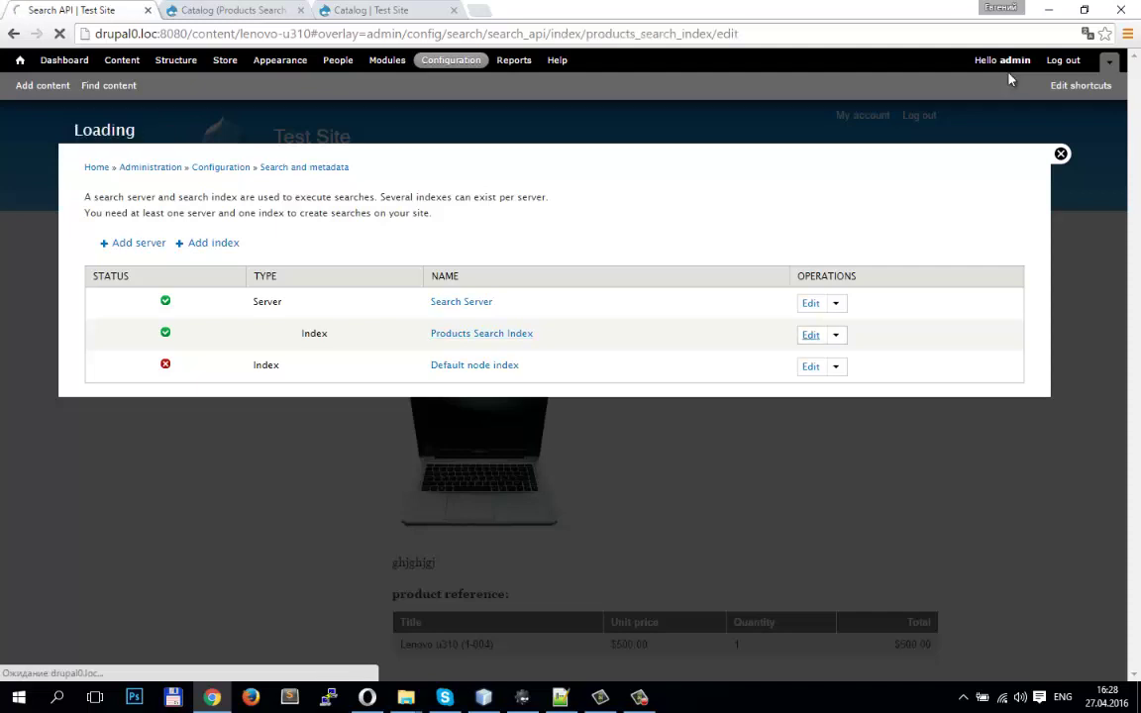
{"action": "key", "text": "Tab"}
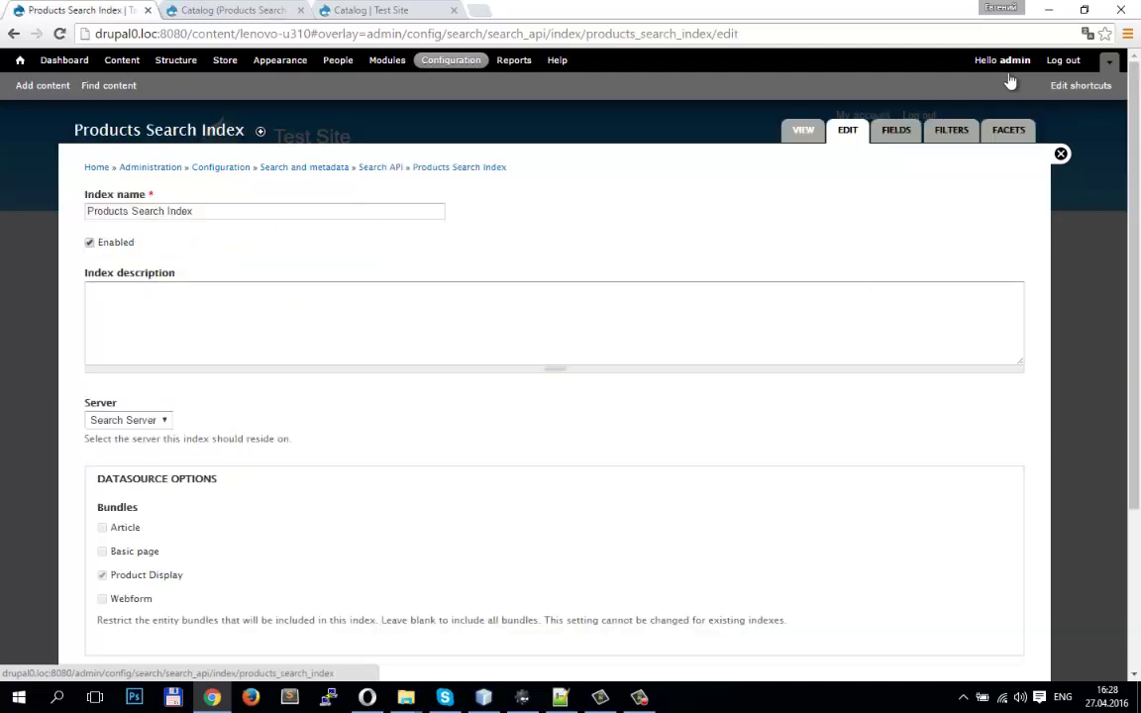
{"action": "key", "text": "Return"}
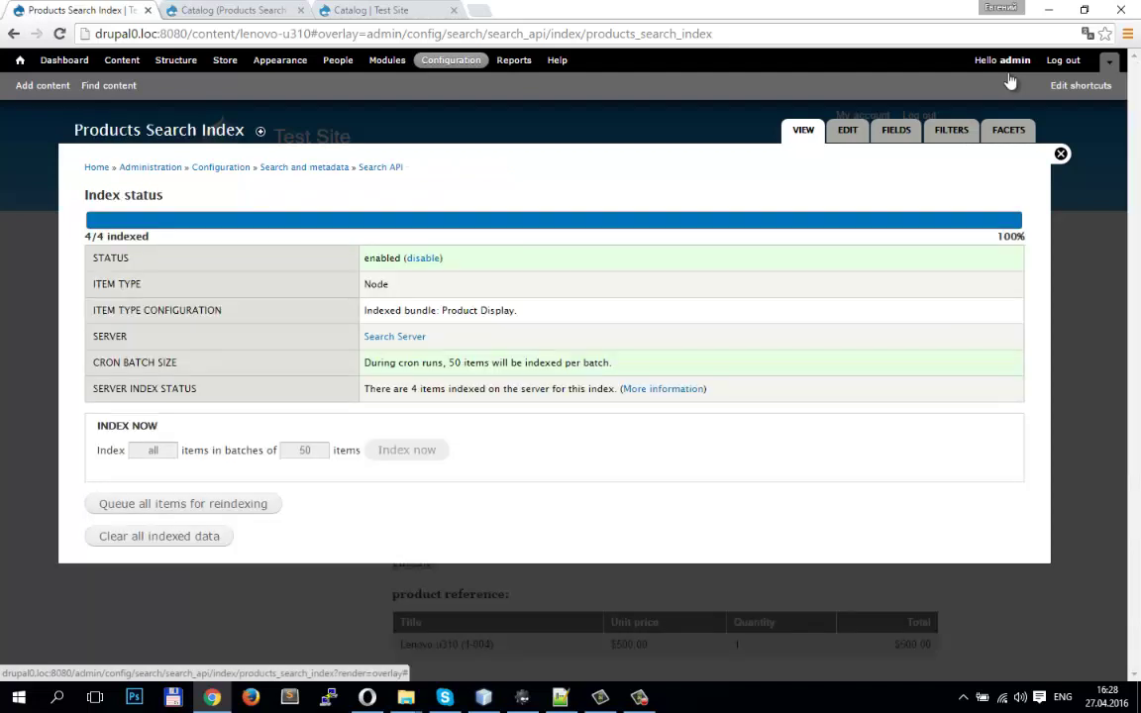
Filter the Catalog page by 2 Cores, review the matching products and clear the filter
{"action": "key", "text": "ctrl+shift+Tab"}
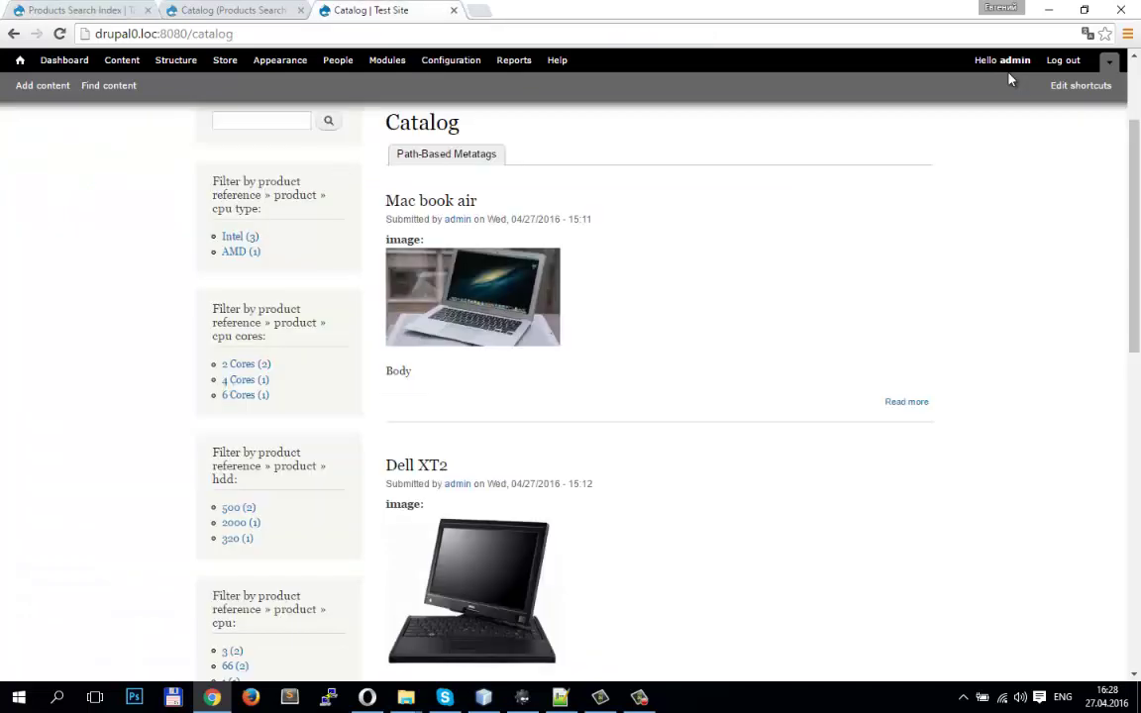
{"action": "scroll", "coordinate": [1011, 80], "scroll_direction": "down", "scroll_amount": 1}
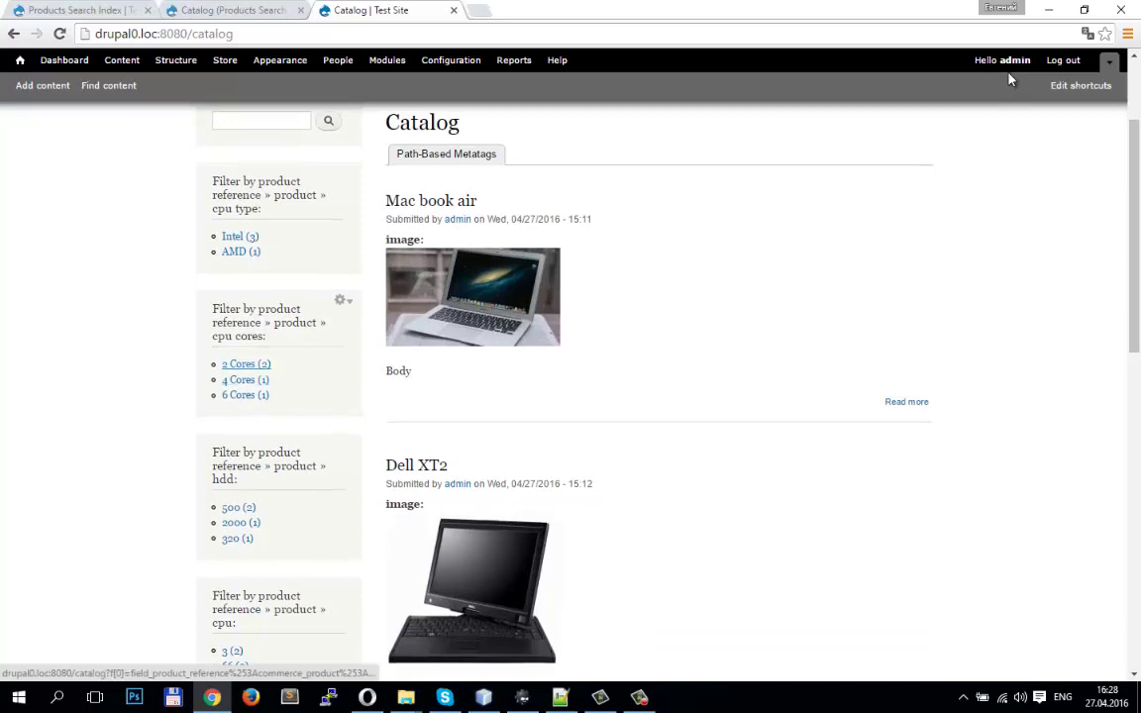
{"action": "left_click", "coordinate": [245, 364]}
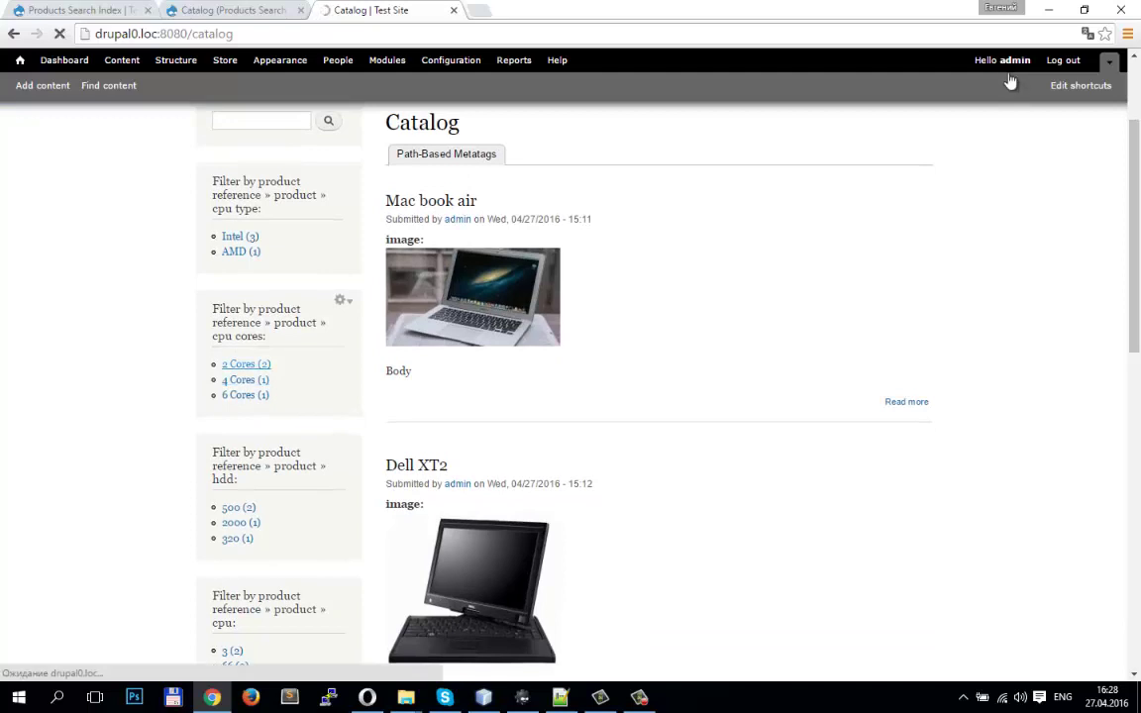
{"action": "scroll", "coordinate": [1010, 80], "scroll_direction": "down", "scroll_amount": 6}
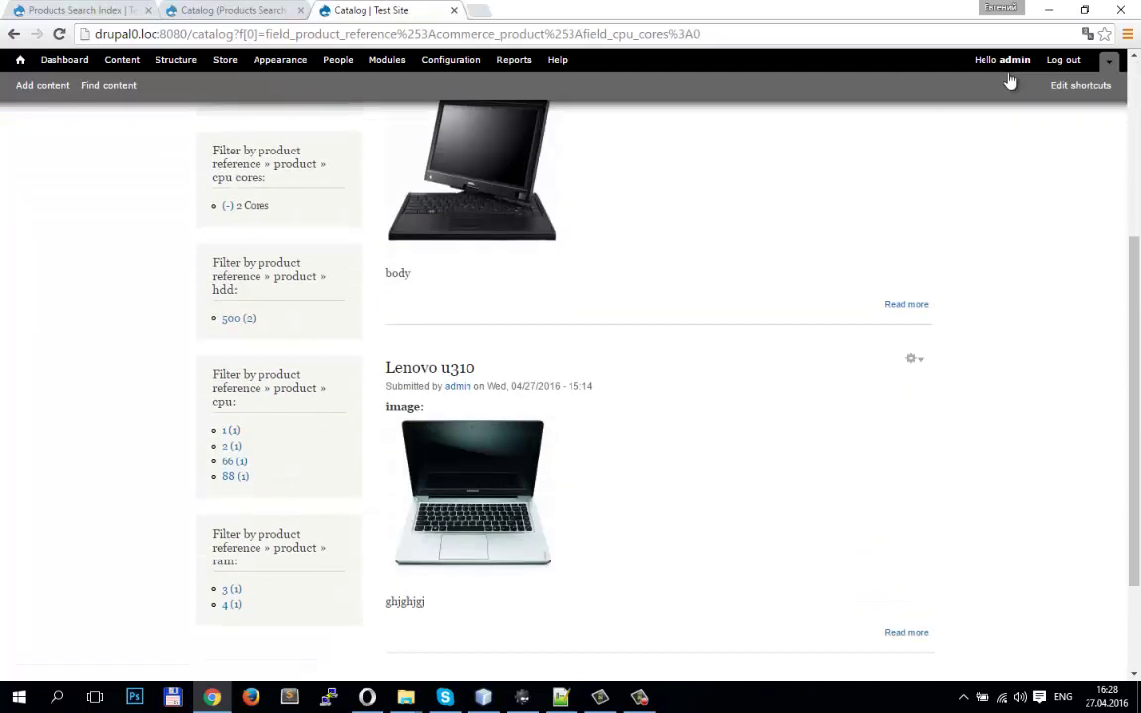
{"action": "scroll", "coordinate": [1010, 80], "scroll_direction": "up", "scroll_amount": 3}
{"action": "scroll", "coordinate": [1011, 79], "scroll_direction": "up", "scroll_amount": 1}
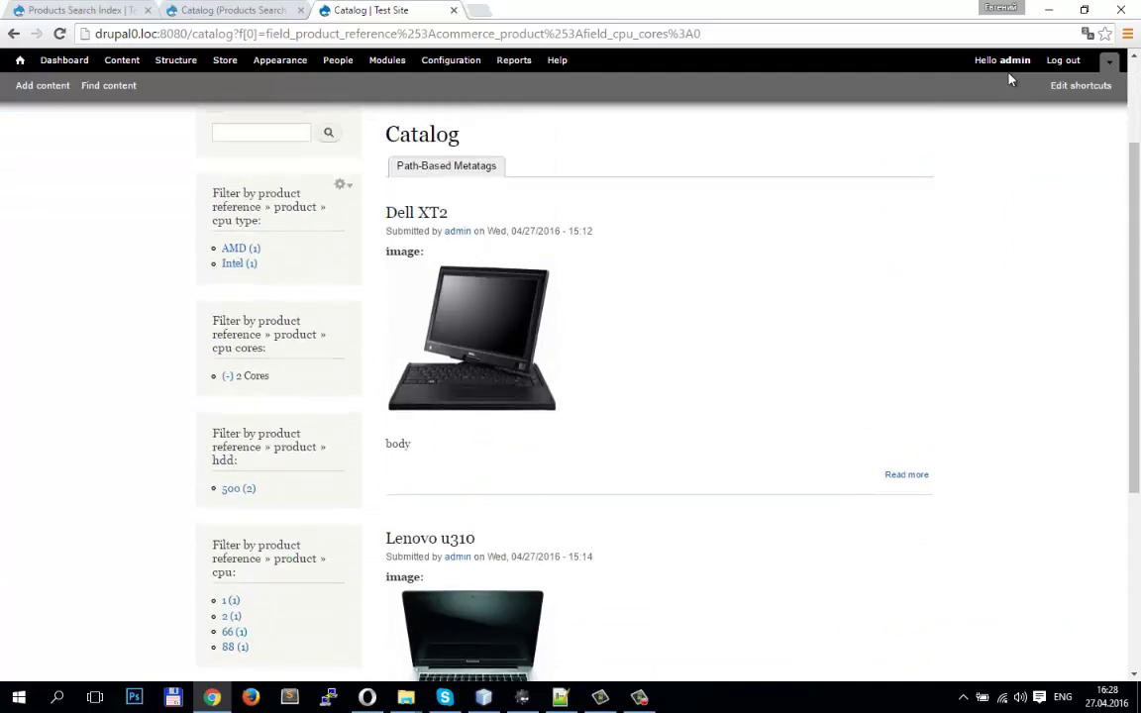
{"action": "left_click", "coordinate": [1010, 79]}
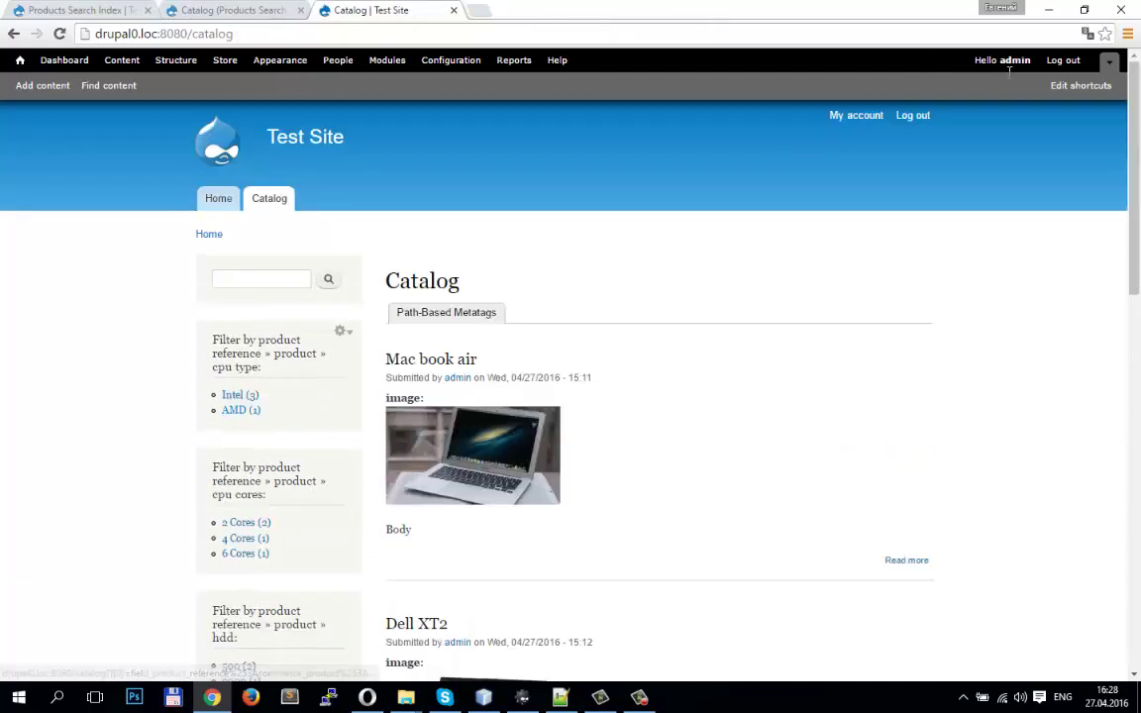
Set the title of the CPU cores facet block to CPU Cores and save the block
{"action": "scroll", "coordinate": [1010, 79], "scroll_direction": "down", "scroll_amount": 1}
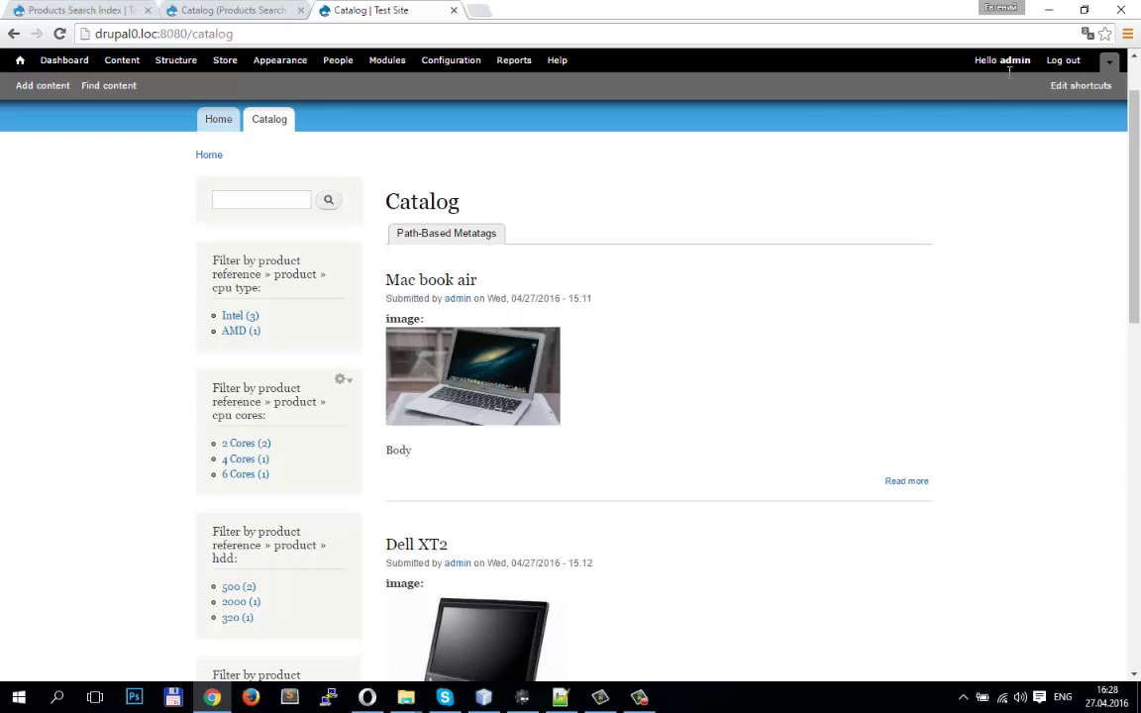
{"action": "left_click", "coordinate": [341, 379]}
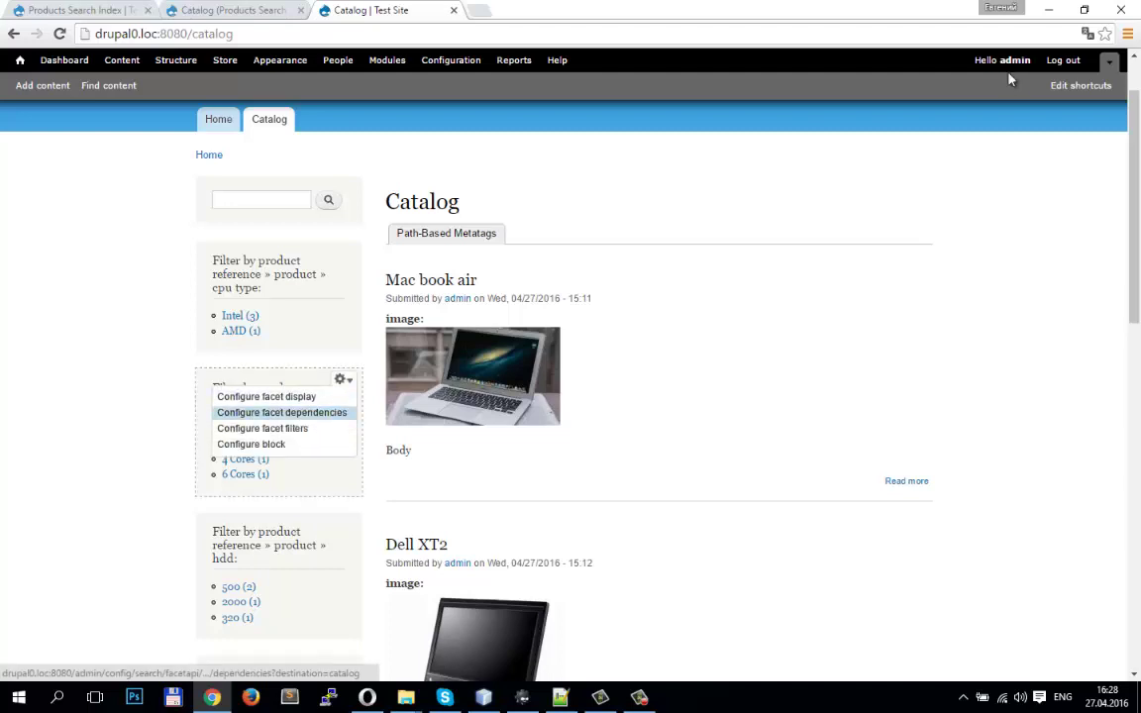
{"action": "left_click", "coordinate": [251, 444]}
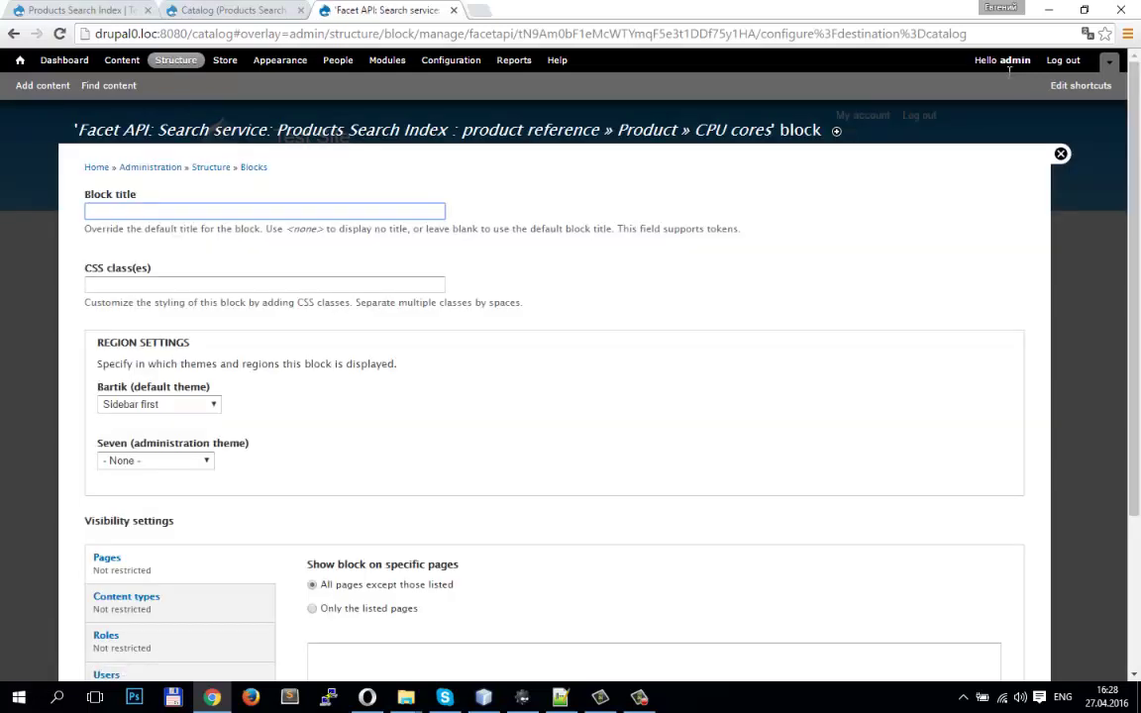
{"action": "type", "text": "CPU Cores"}
{"action": "scroll", "coordinate": [1009, 74], "scroll_direction": "down", "scroll_amount": 3}
{"action": "key", "text": "Return"}
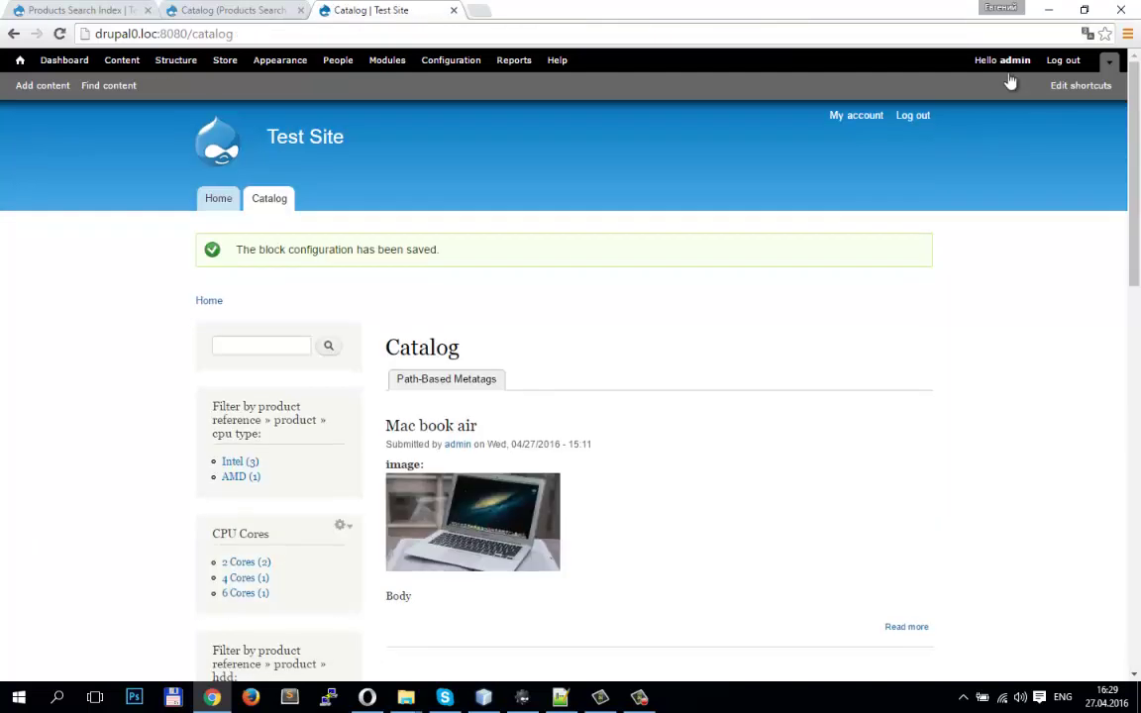
Set the display widget of the CPU Cores facet to Ajax multiple checkboxes
{"action": "left_click", "coordinate": [340, 525]}
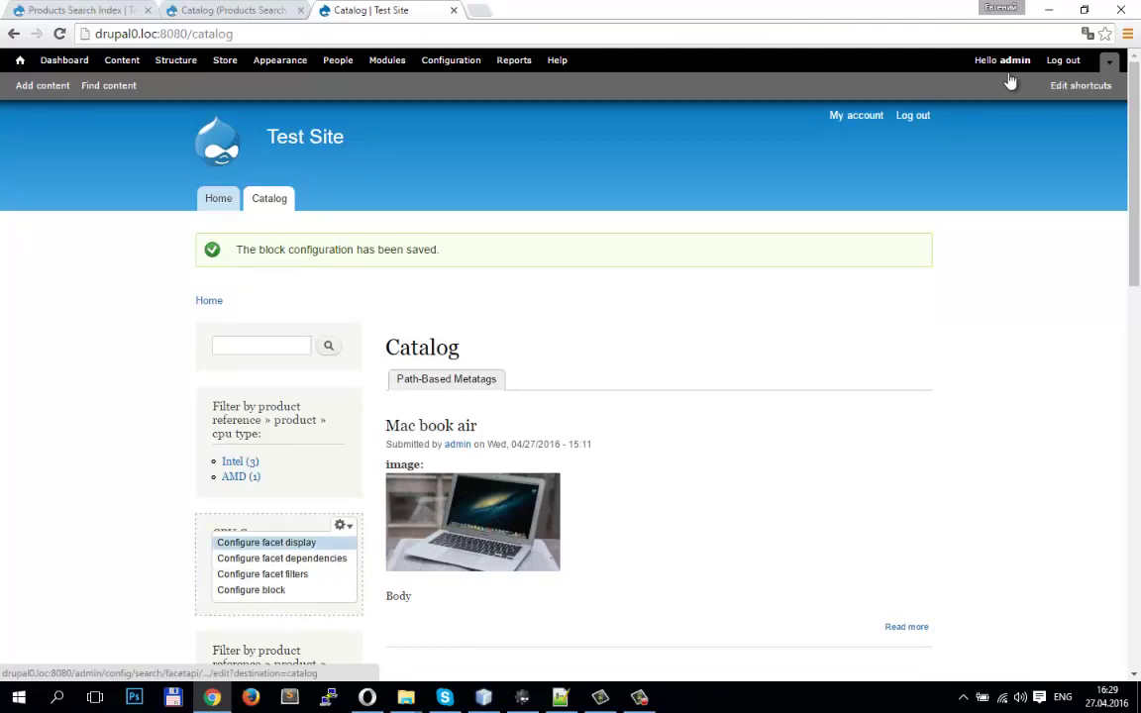
{"action": "left_click", "coordinate": [266, 542]}
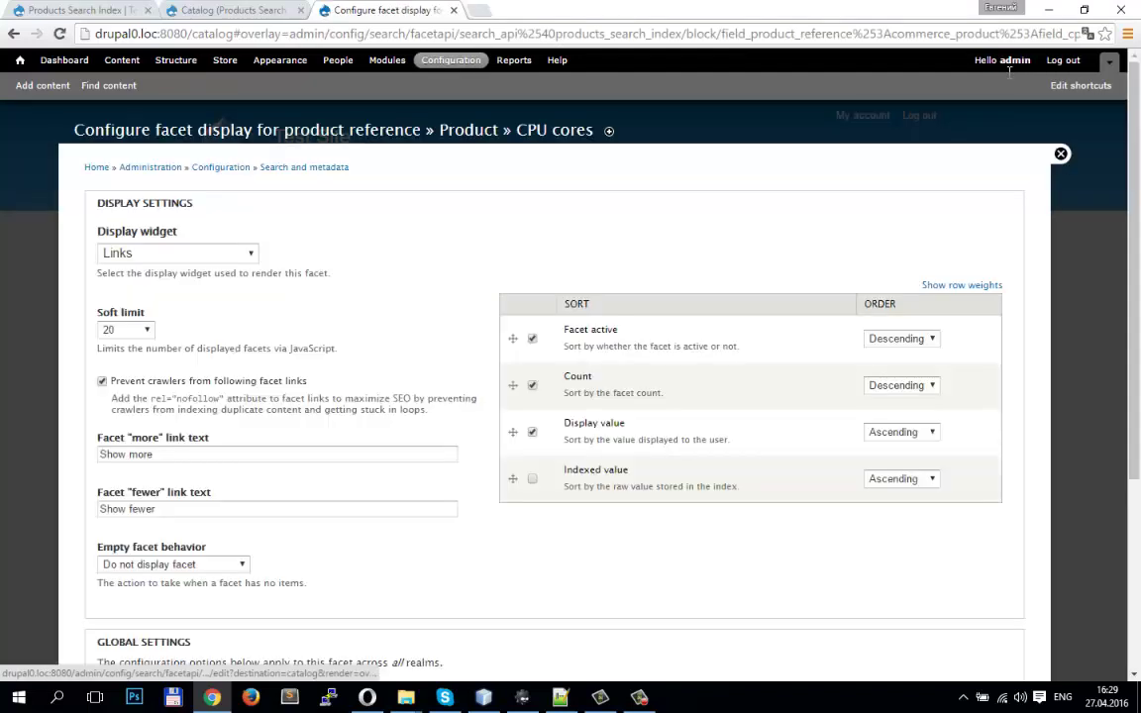
{"action": "left_click", "coordinate": [177, 252]}
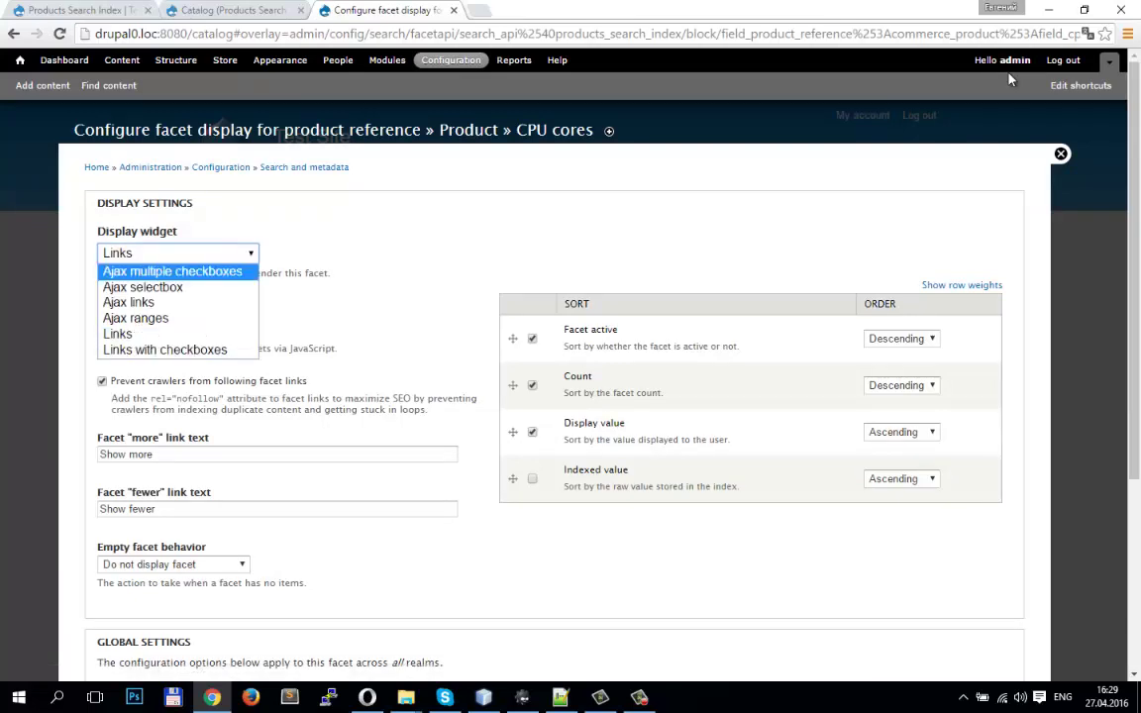
{"action": "left_click", "coordinate": [170, 267]}
{"action": "scroll", "coordinate": [1010, 77], "scroll_direction": "down", "scroll_amount": 3}
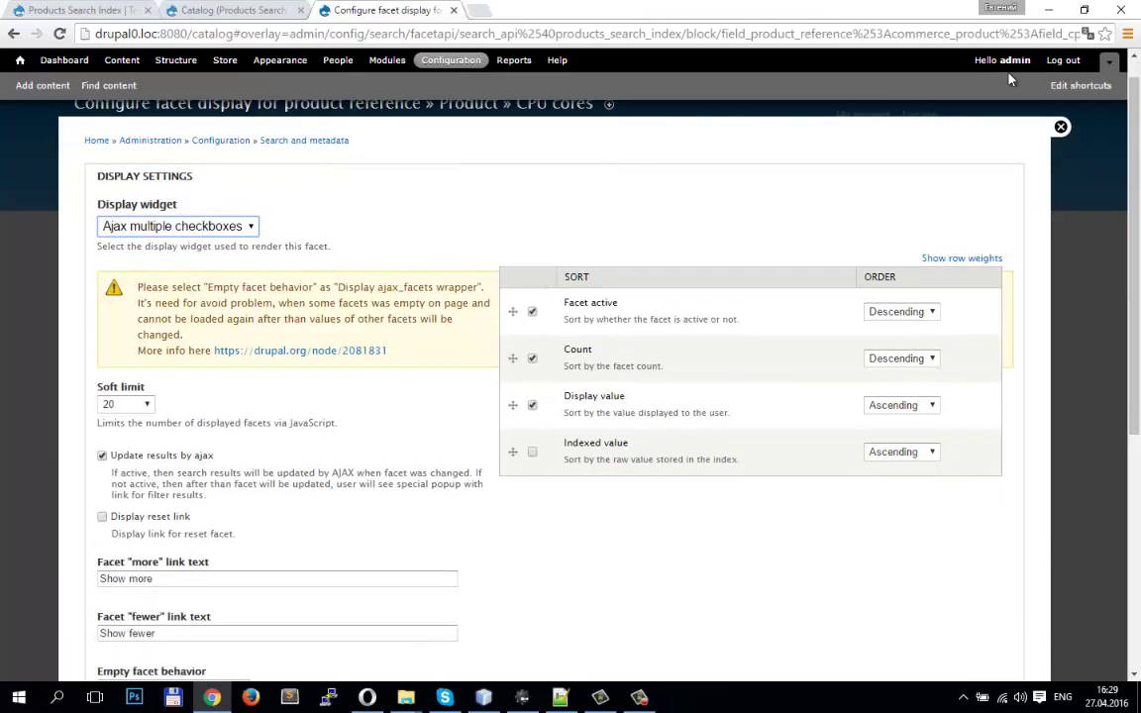
Set the facet's empty facet behavior to Display ajax_facets wrapper and save the display settings
{"action": "key", "text": "alt+Down"}
{"action": "key", "text": "Down"}
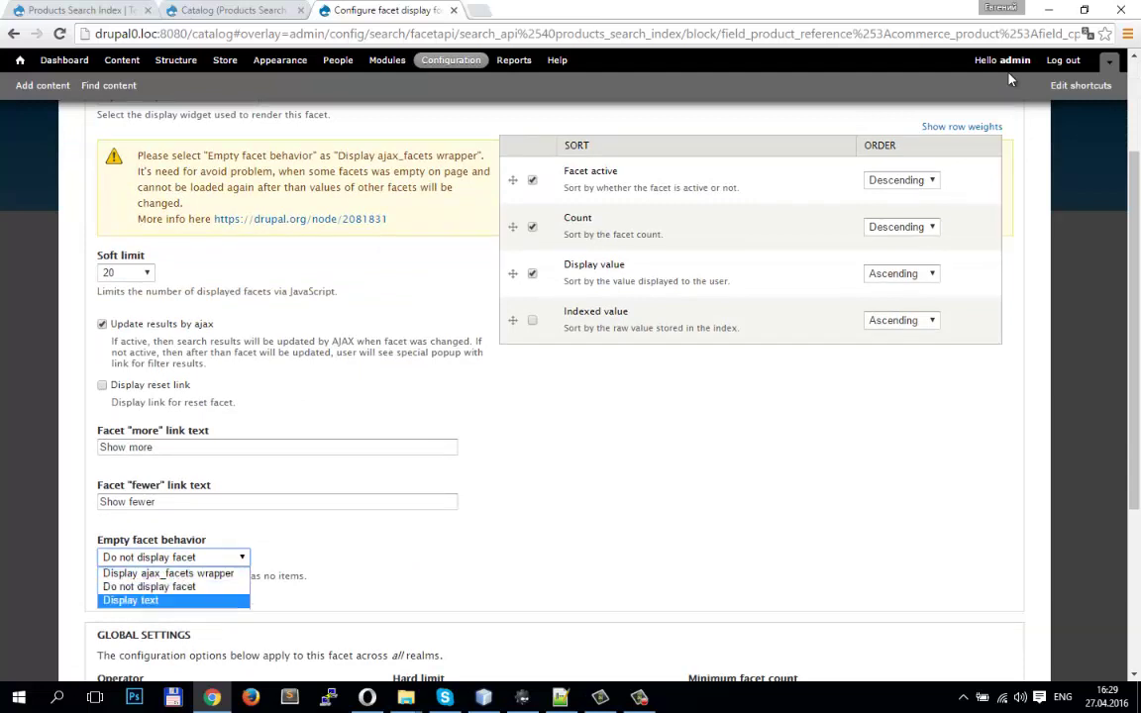
{"action": "key", "text": "Up"}
{"action": "key", "text": "Up"}
{"action": "key", "text": "Down"}
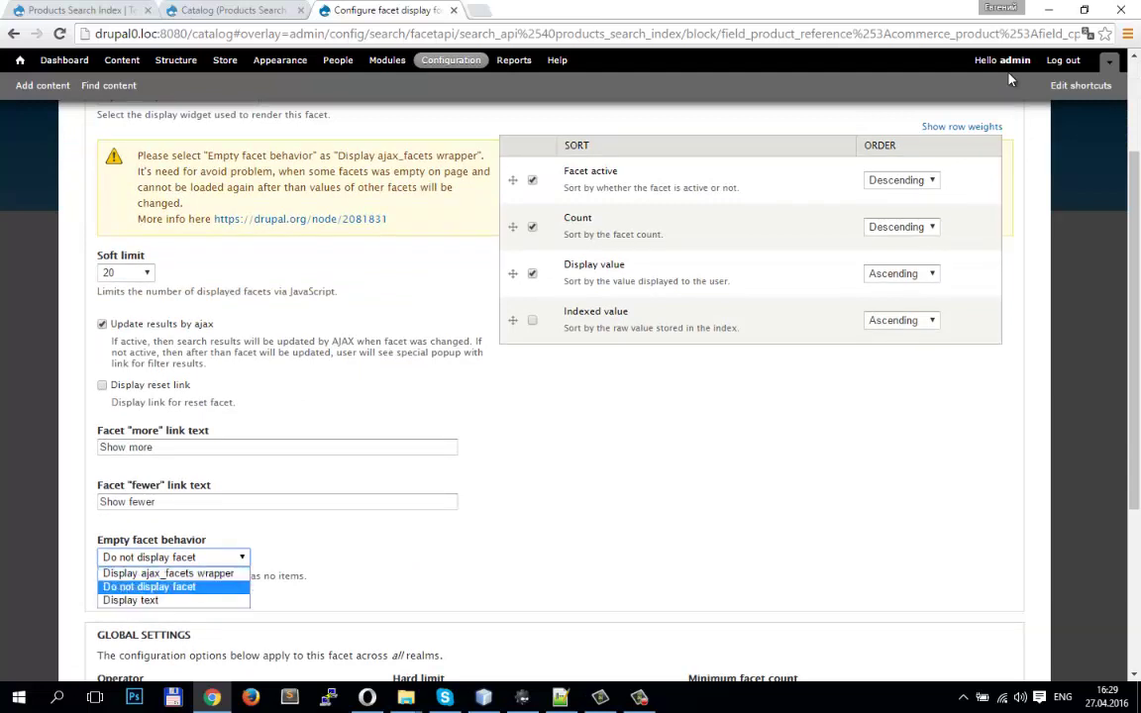
{"action": "key", "text": "Up"}
{"action": "key", "text": "Return"}
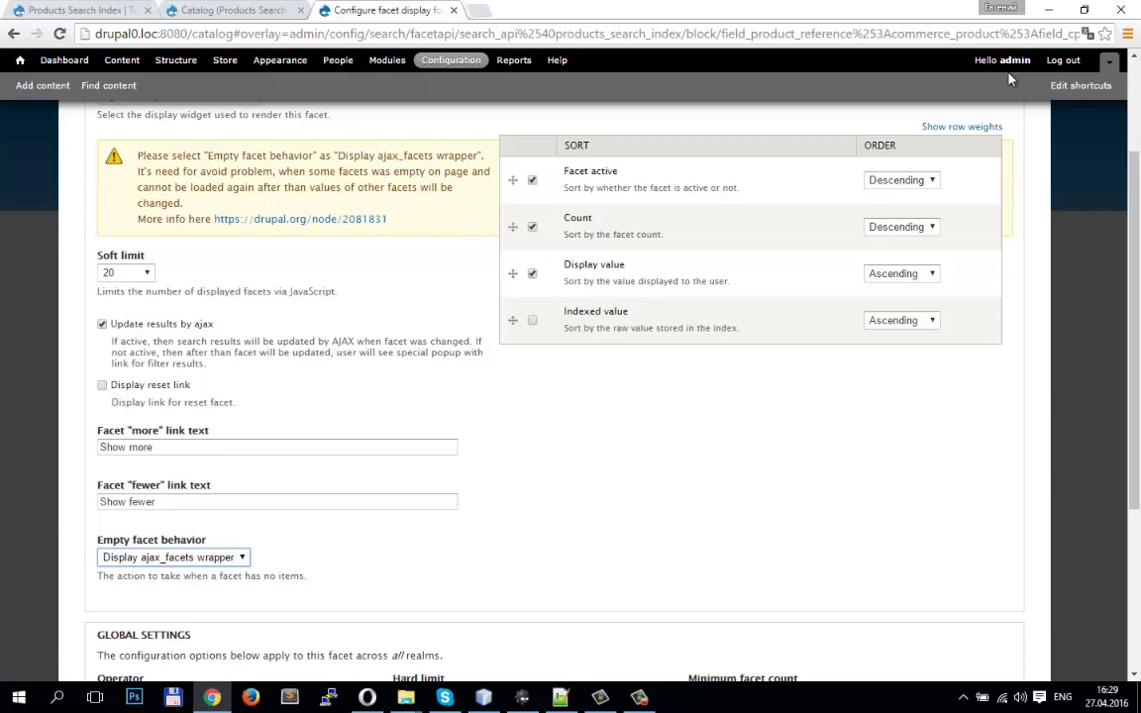
{"action": "scroll", "coordinate": [1011, 79], "scroll_direction": "up", "scroll_amount": 2}
{"action": "scroll", "coordinate": [1011, 79], "scroll_direction": "down", "scroll_amount": 5}
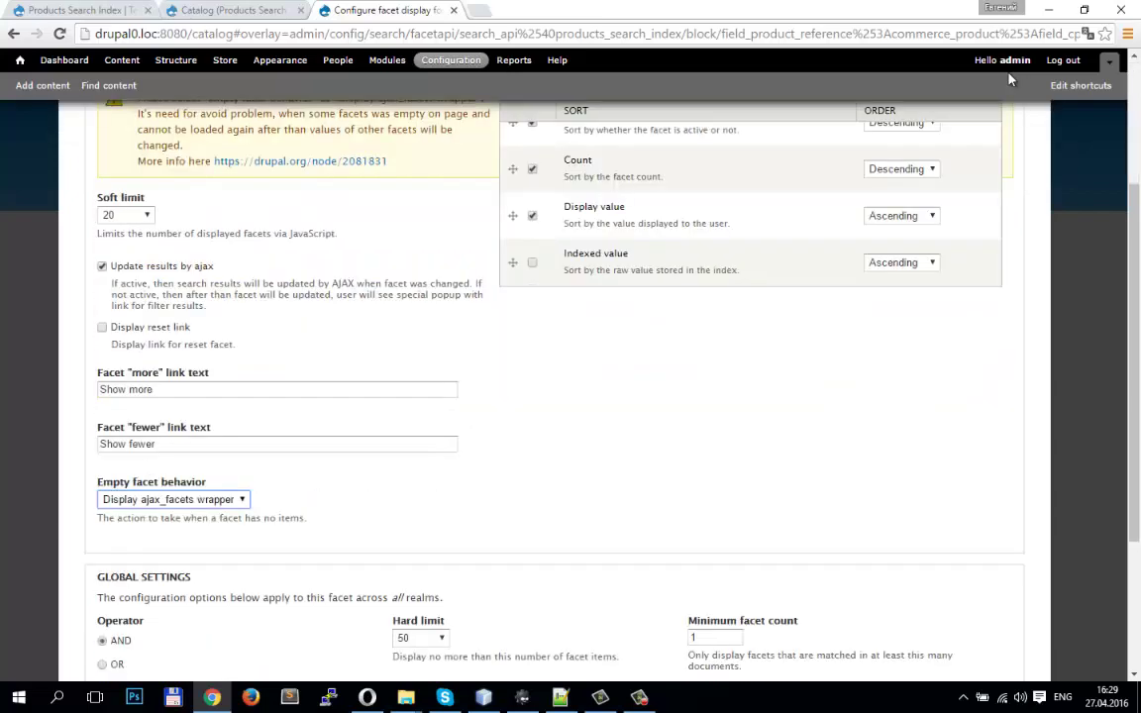
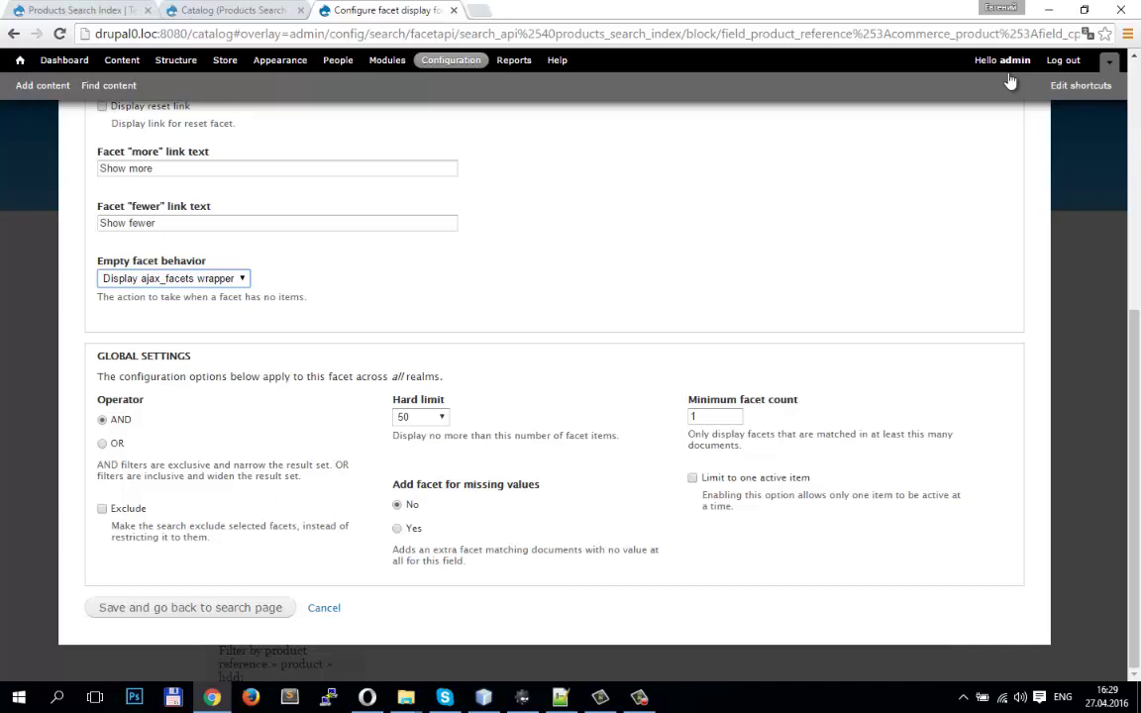
{"action": "key", "text": "Escape"}
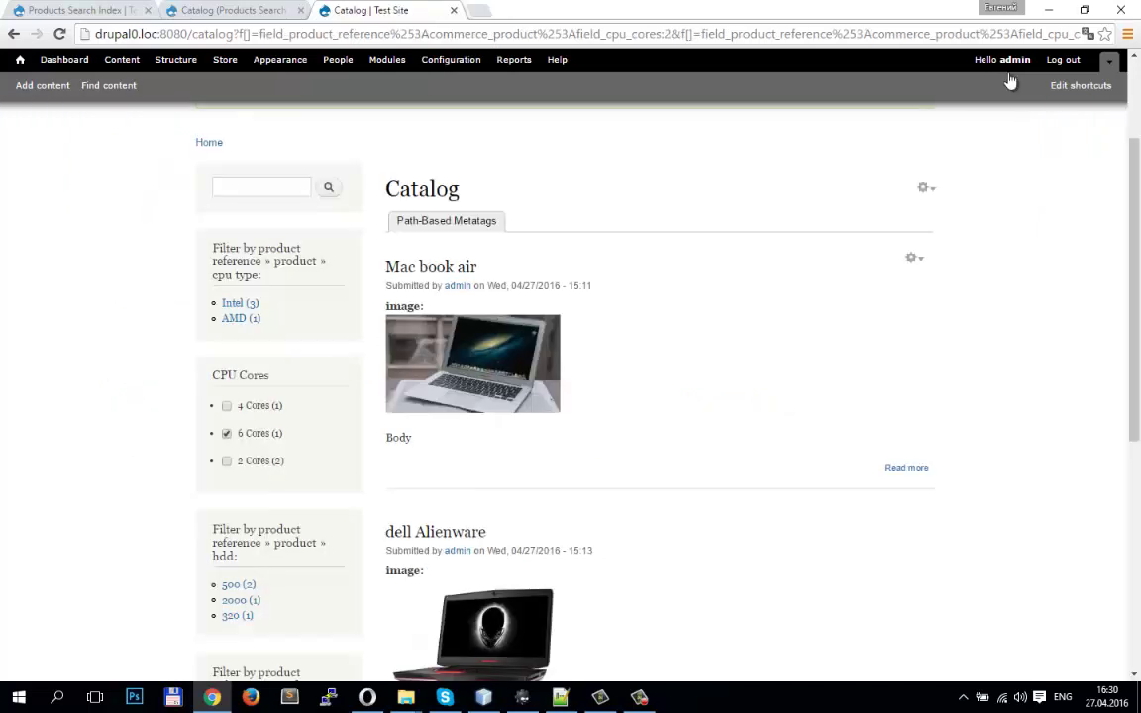
Reopen the display settings of the CPU Cores facet and check its empty facet behavior options
{"action": "scroll", "coordinate": [1010, 79], "scroll_direction": "down", "scroll_amount": 2}
{"action": "scroll", "coordinate": [1011, 79], "scroll_direction": "up", "scroll_amount": 1}
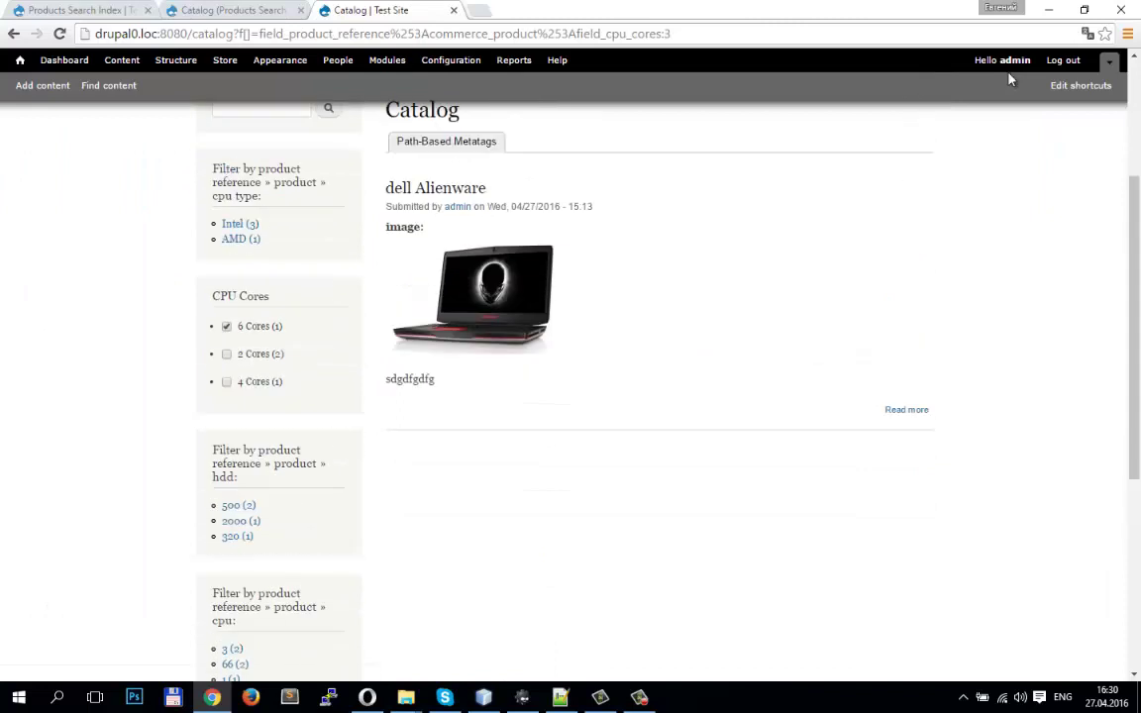
{"action": "key", "text": "Tab"}
{"action": "key", "text": "Return"}
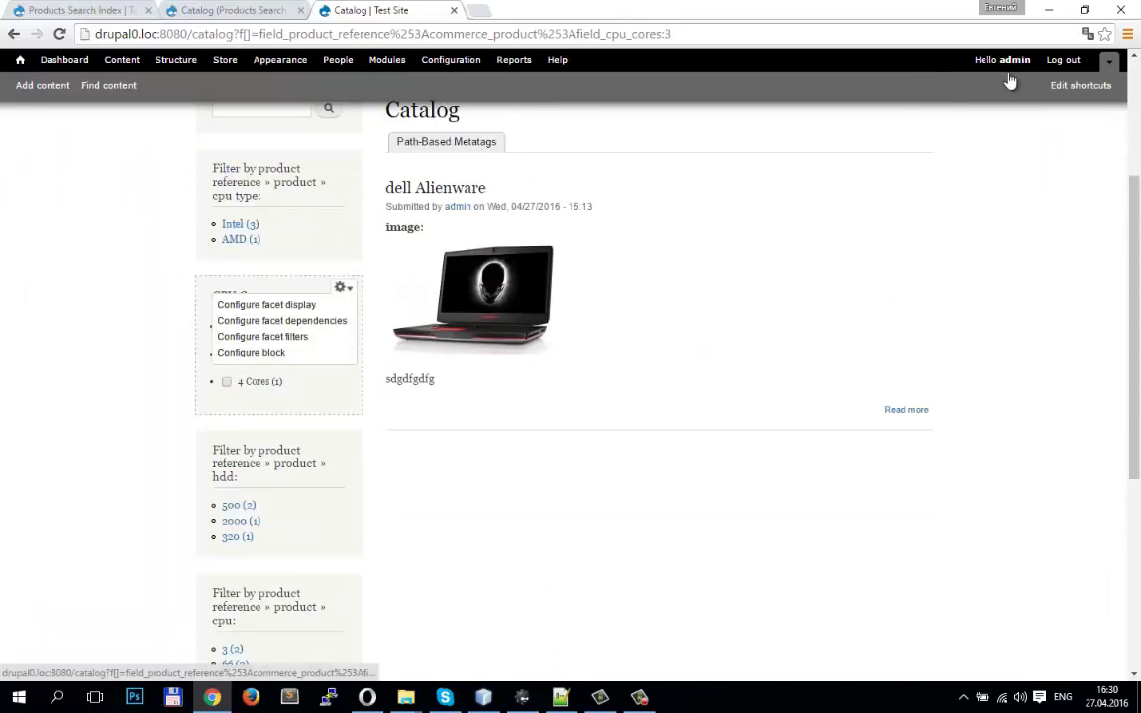
{"action": "key", "text": "Return"}
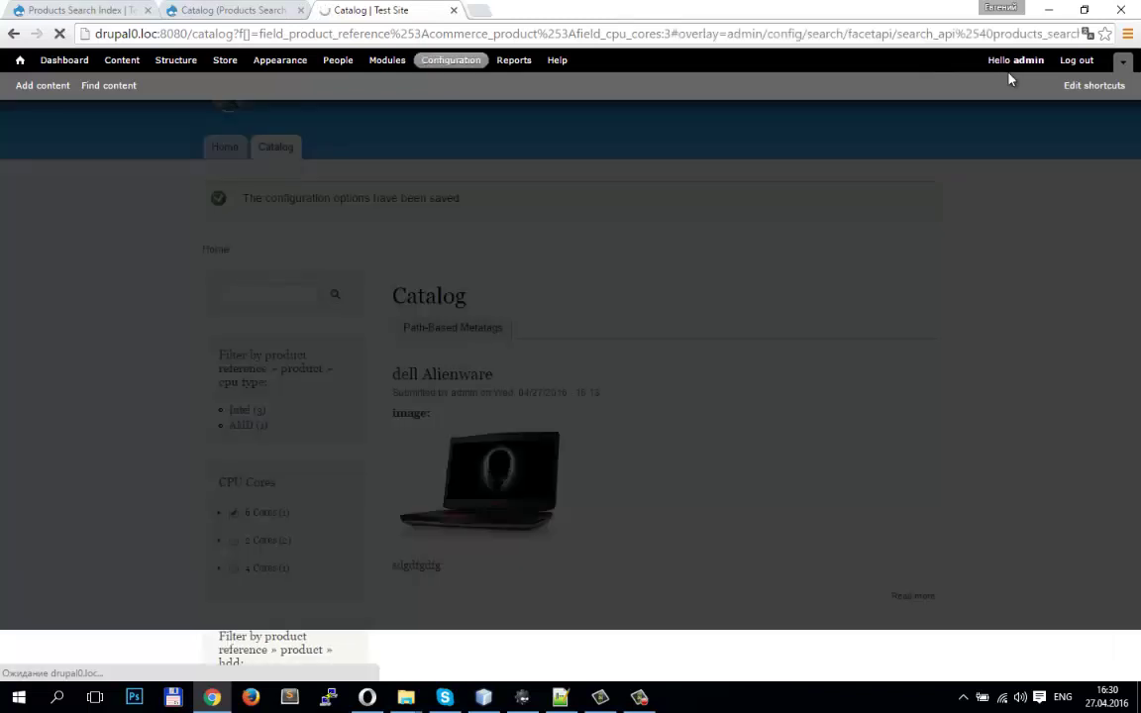
{"action": "scroll", "coordinate": [1009, 74], "scroll_direction": "down", "scroll_amount": 2}
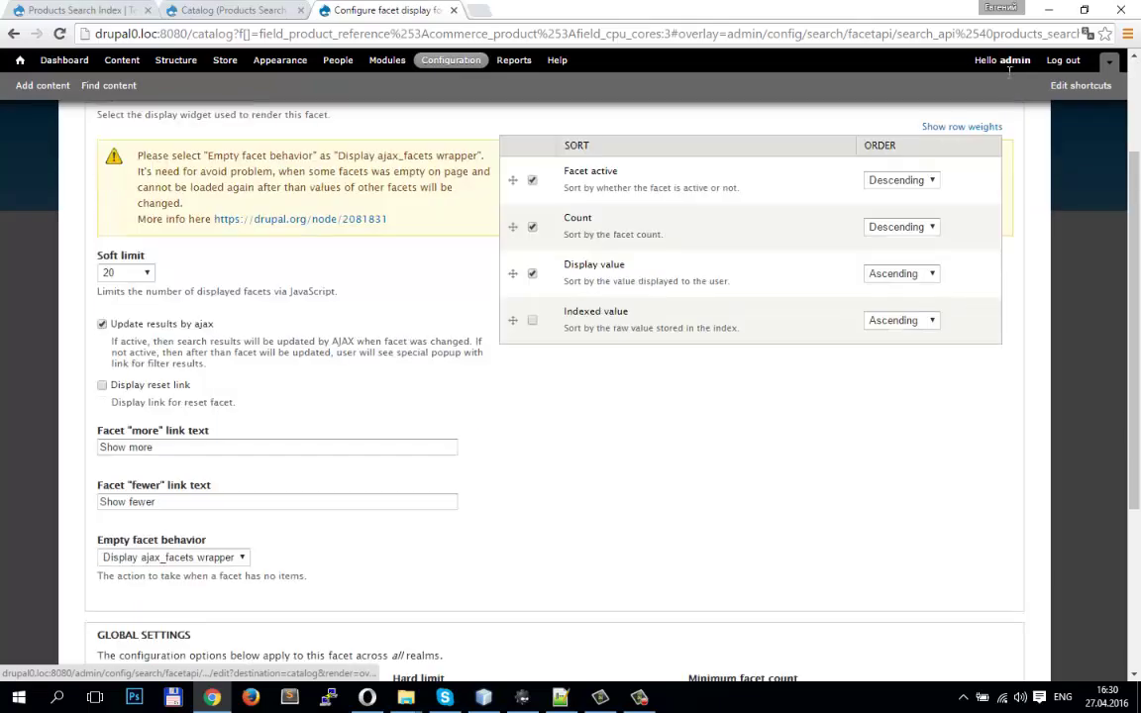
{"action": "scroll", "coordinate": [1009, 74], "scroll_direction": "down", "scroll_amount": 1}
{"action": "key", "text": "alt+Down"}
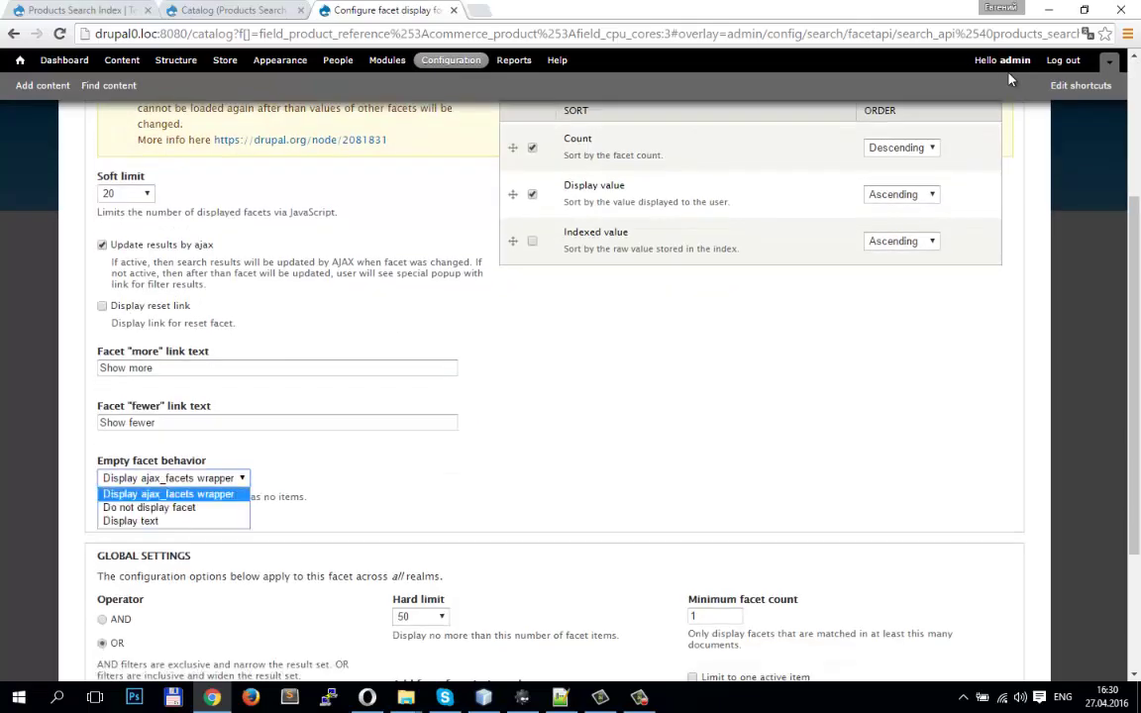
{"action": "key", "text": "Return"}
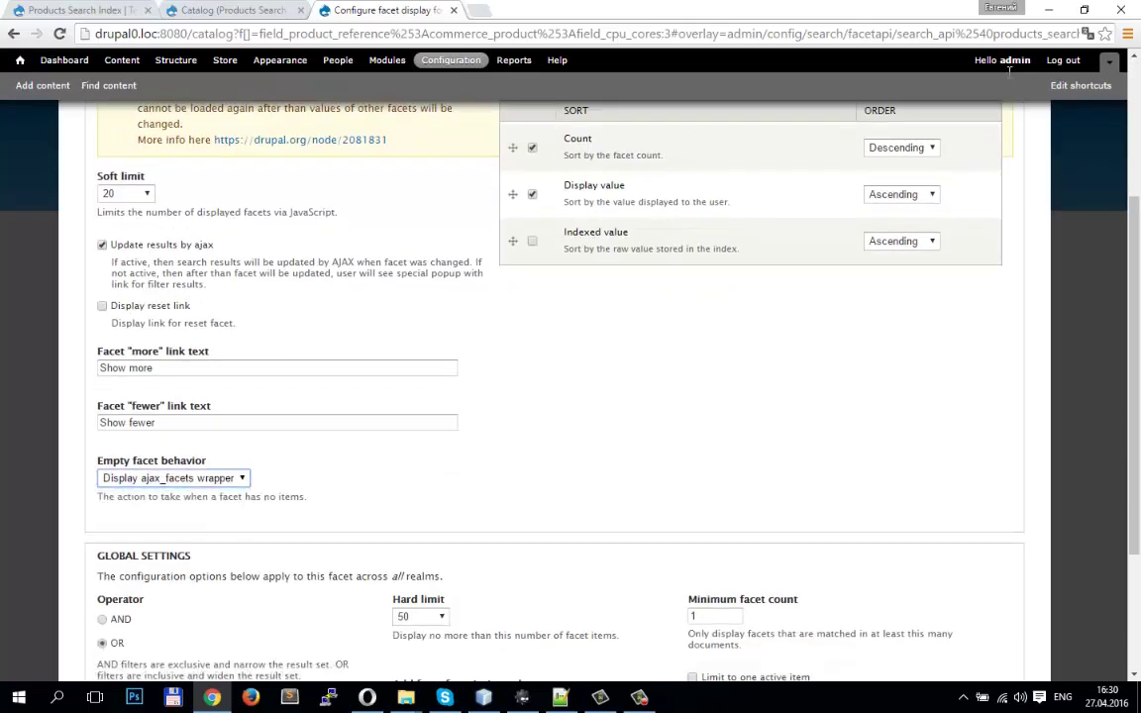
{"action": "scroll", "coordinate": [1010, 79], "scroll_direction": "up", "scroll_amount": 3}
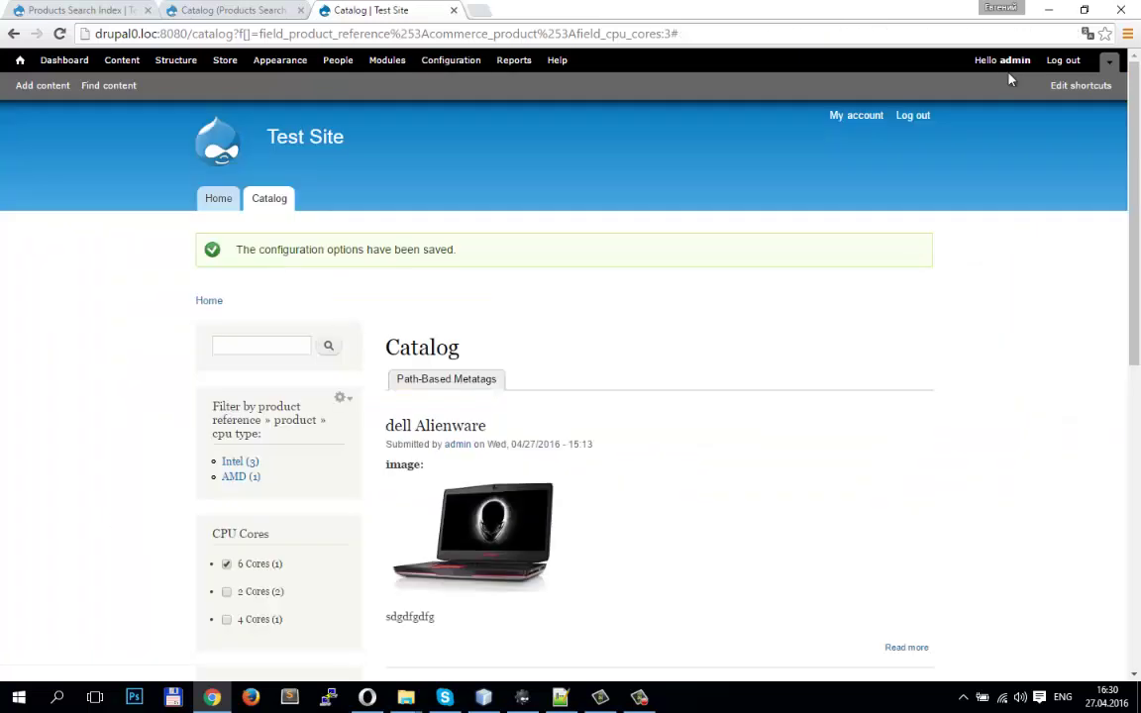
Set the display widget of the CPU type facet to Ajax multiple checkboxes
{"action": "scroll", "coordinate": [1010, 79], "scroll_direction": "down", "scroll_amount": 2}
{"action": "scroll", "coordinate": [1010, 79], "scroll_direction": "down", "scroll_amount": 1}
{"action": "scroll", "coordinate": [1010, 79], "scroll_direction": "down", "scroll_amount": 2}
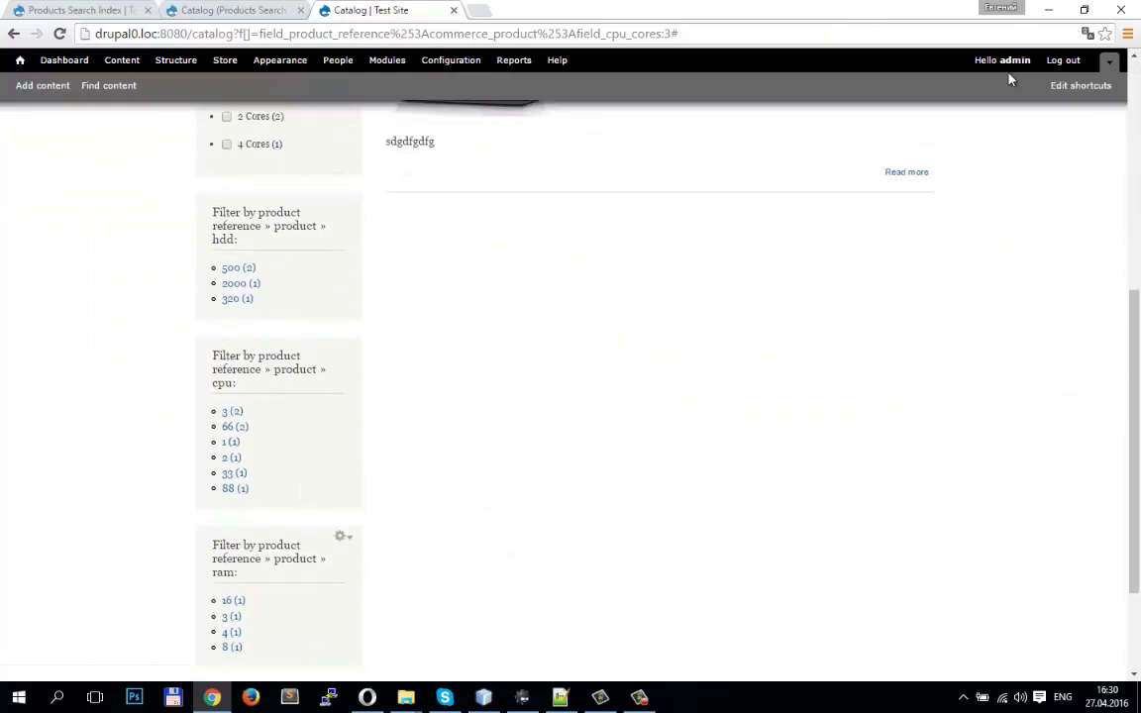
{"action": "scroll", "coordinate": [1010, 79], "scroll_direction": "down", "scroll_amount": 1}
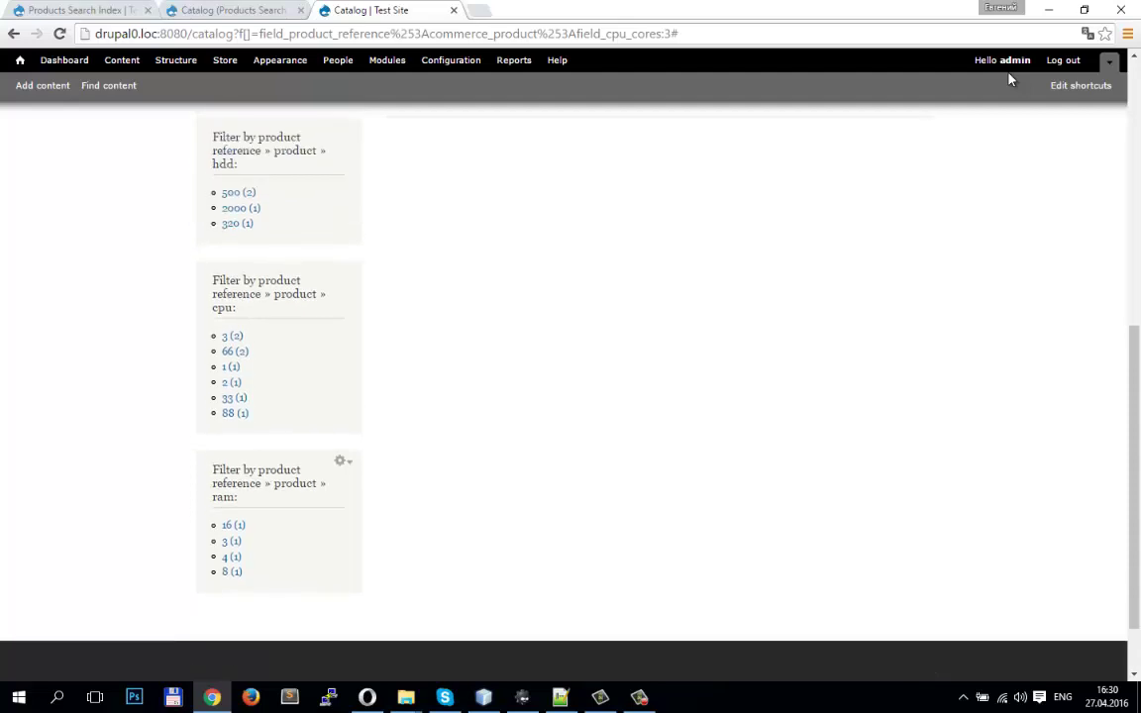
{"action": "scroll", "coordinate": [1010, 79], "scroll_direction": "up", "scroll_amount": 4}
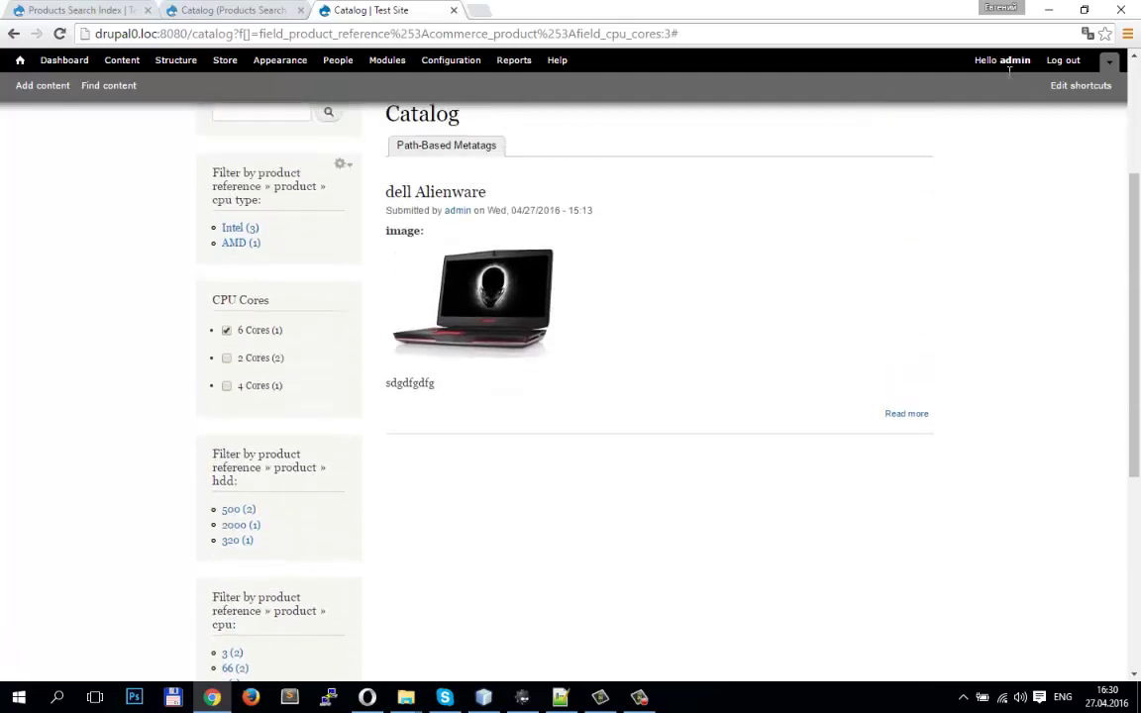
{"action": "left_click", "coordinate": [340, 164]}
{"action": "left_click", "coordinate": [260, 181]}
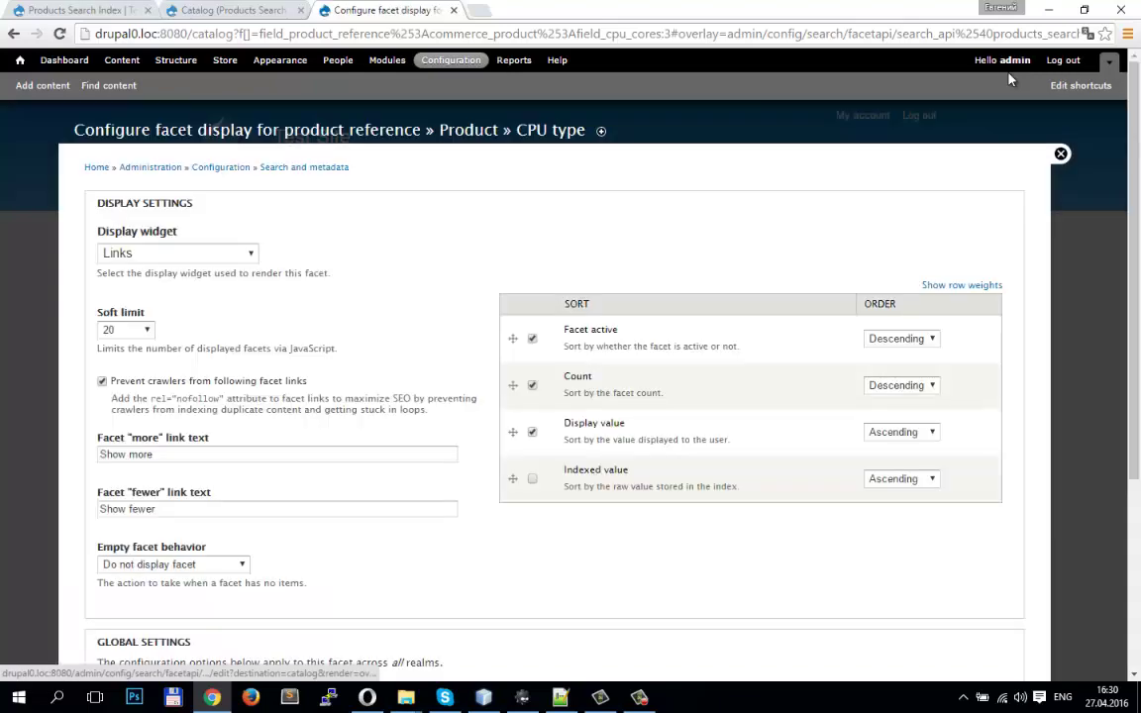
{"action": "left_click", "coordinate": [178, 252]}
{"action": "left_click", "coordinate": [178, 265]}
Set the CPU type facet's empty facet behavior to Display ajax_facets wrapper and save its display settings
{"action": "scroll", "coordinate": [178, 265], "scroll_direction": "down", "scroll_amount": 2}
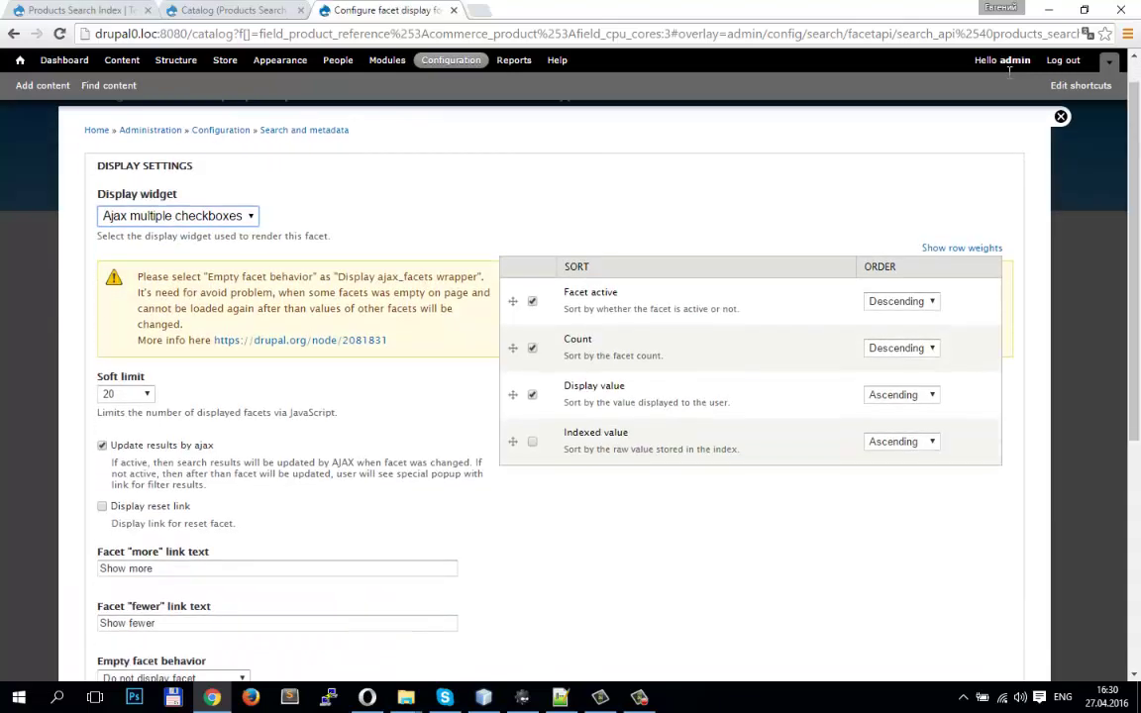
{"action": "key", "text": "alt+Down"}
{"action": "key", "text": "Up"}
{"action": "key", "text": "Return"}
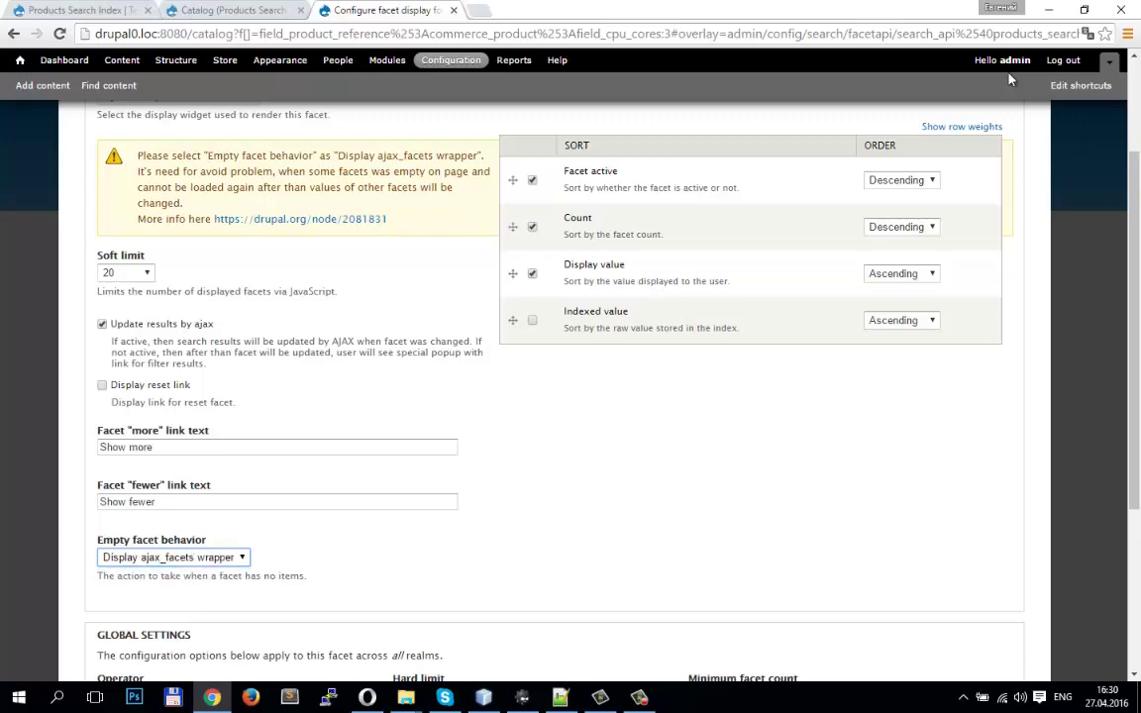
{"action": "scroll", "coordinate": [1010, 79], "scroll_direction": "down", "scroll_amount": 3}
{"action": "key", "text": "Tab"}
{"action": "key", "text": "Down"}
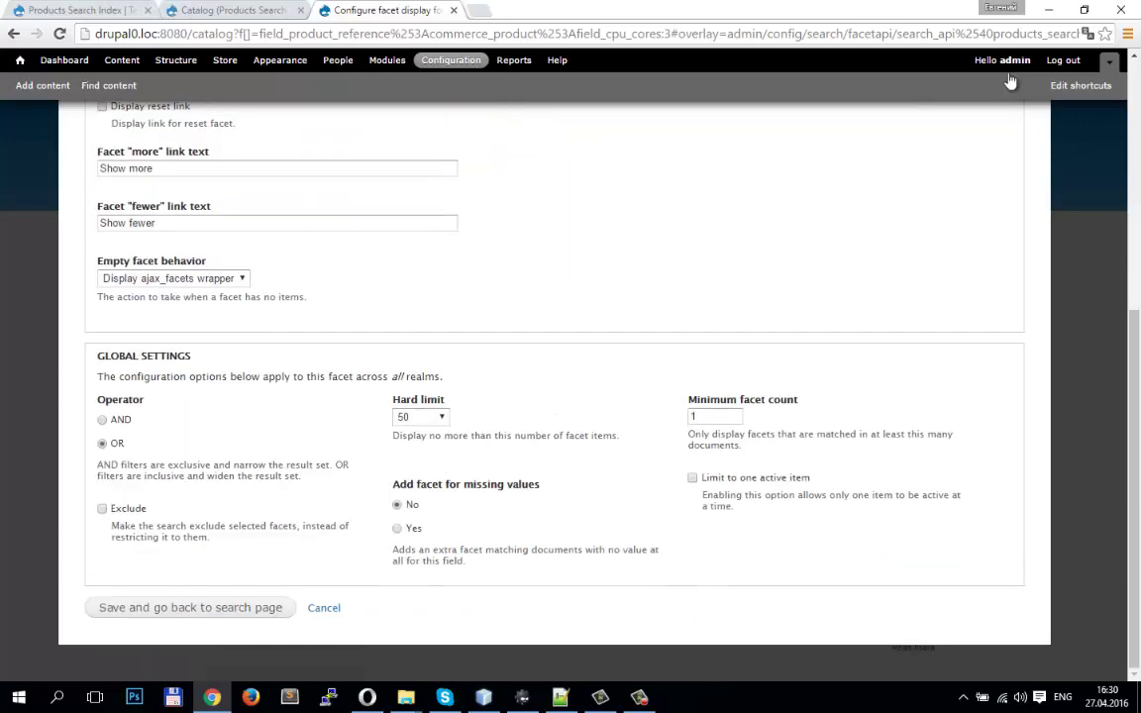
{"action": "key", "text": "Return"}
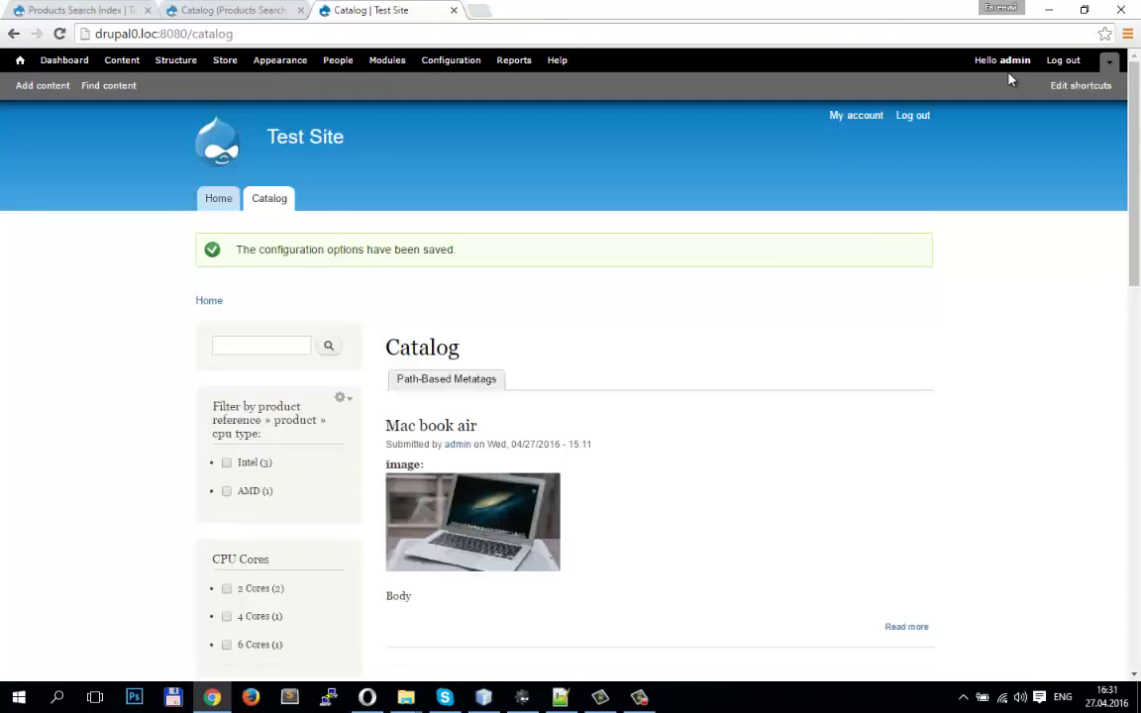
Set the title of the CPU type facet block to CPU Type and save the block
{"action": "key", "text": "Tab"}
{"action": "key", "text": "Tab"}
{"action": "key", "text": "Tab"}
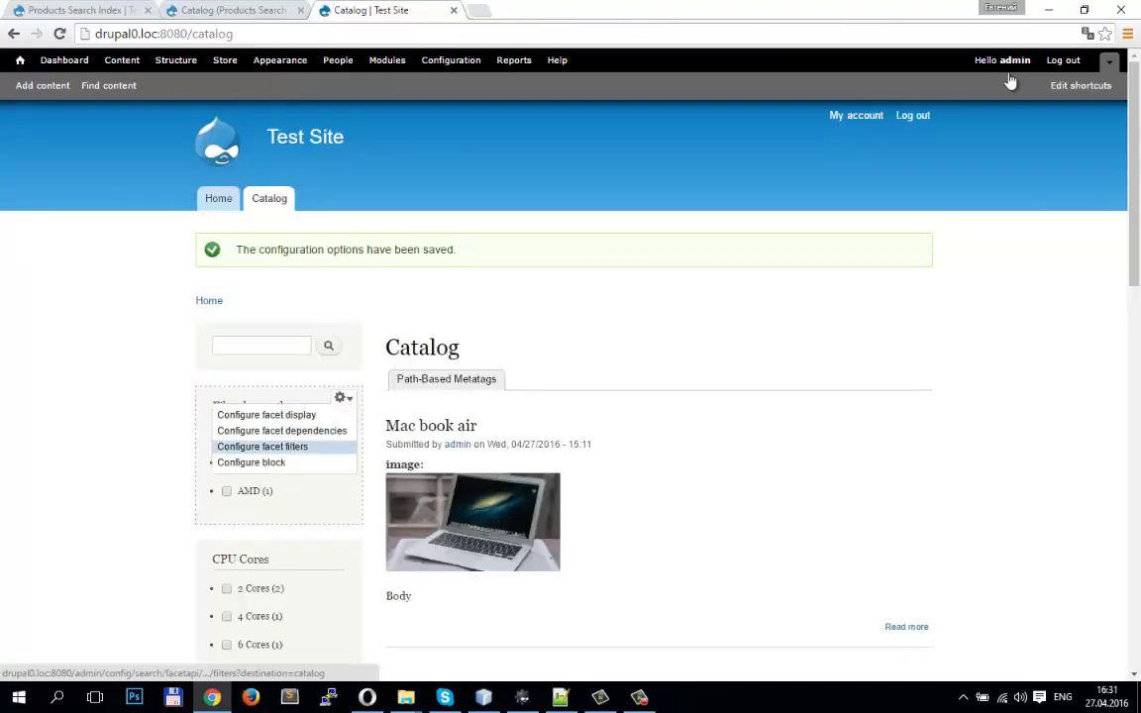
{"action": "key", "text": "Tab"}
{"action": "key", "text": "Return"}
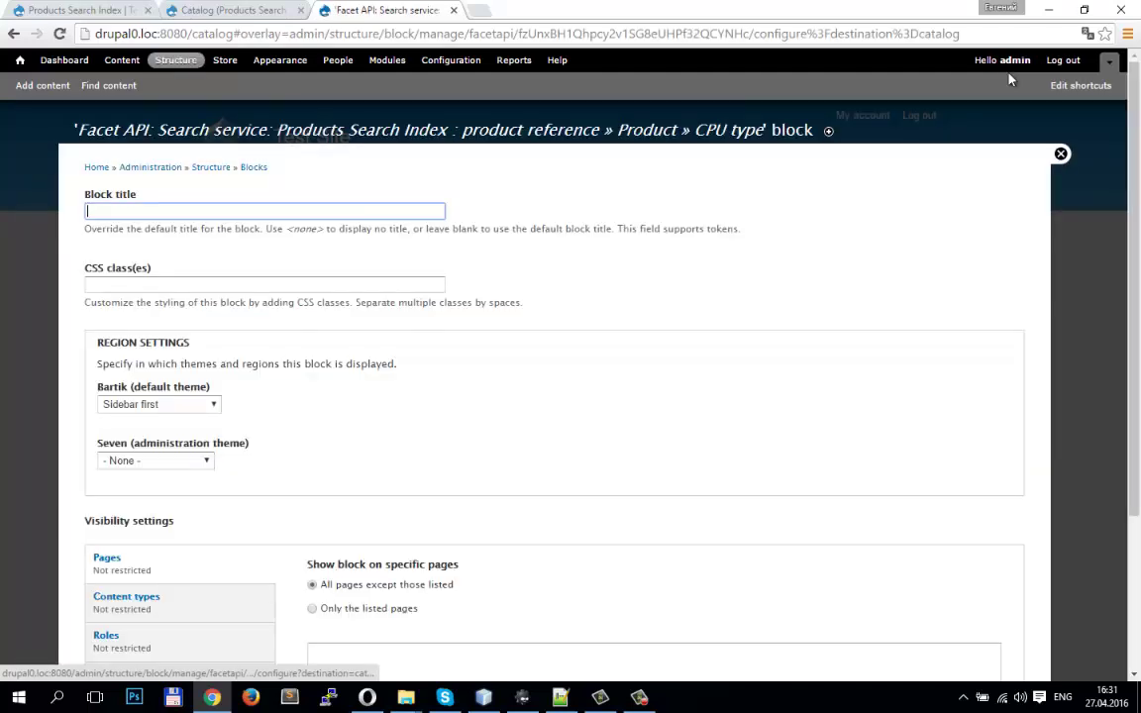
{"action": "type", "text": "CPU"}
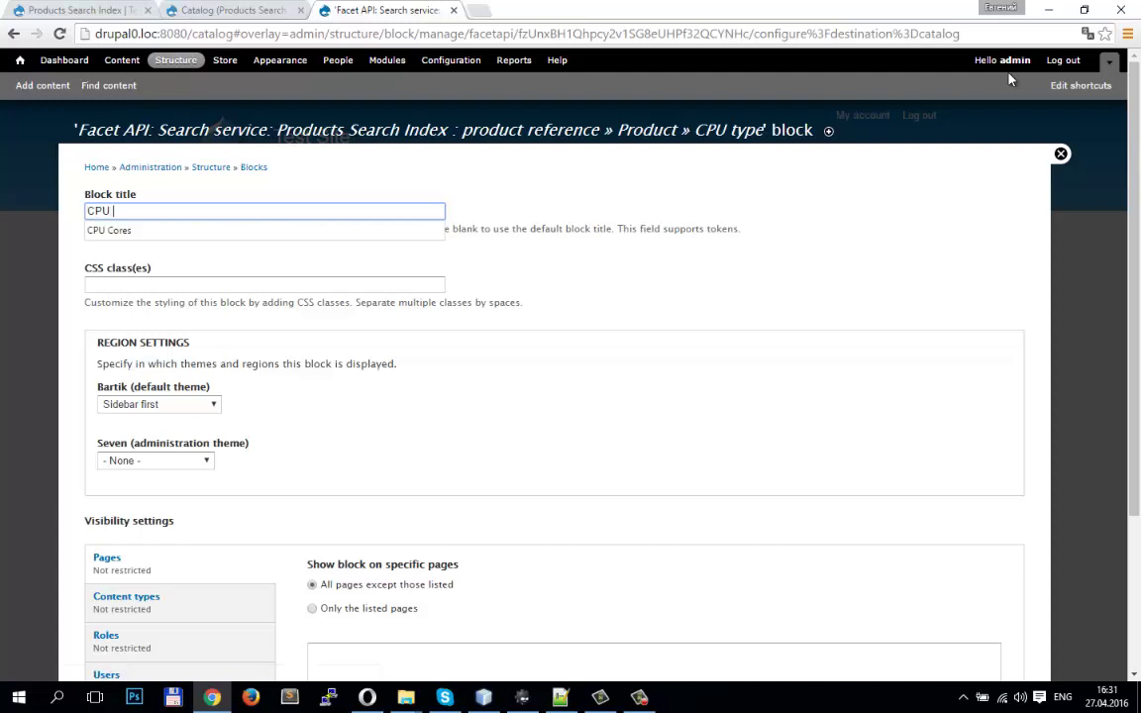
{"action": "type", "text": " Type"}
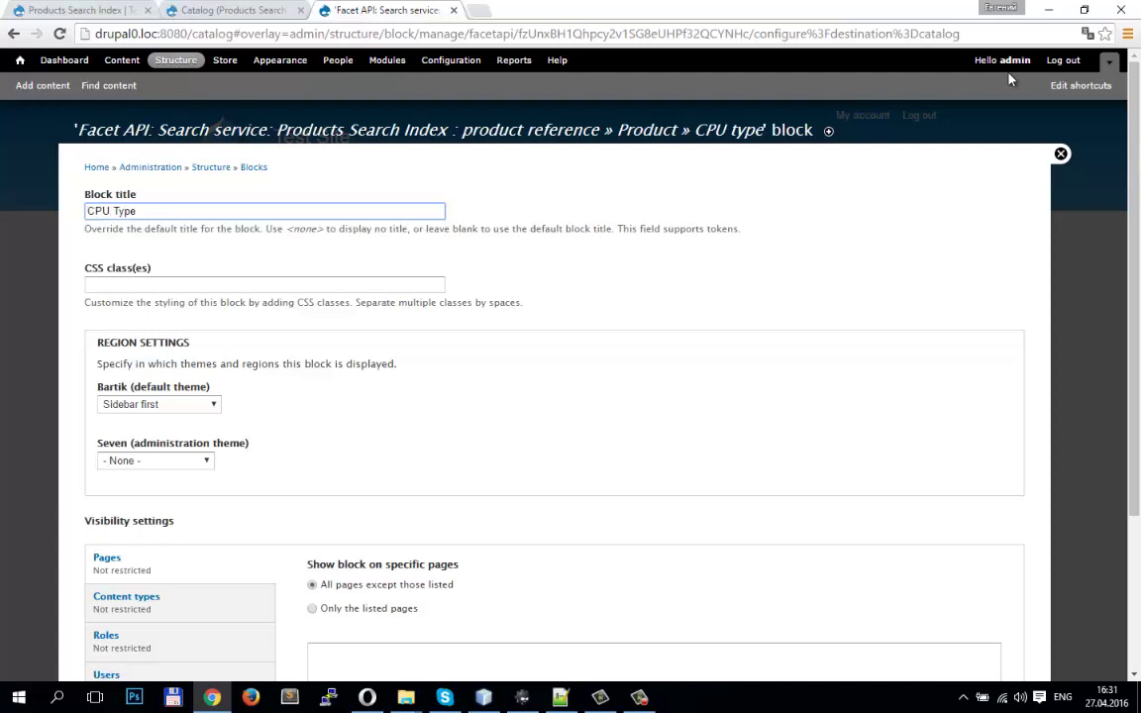
{"action": "key", "text": "Return"}
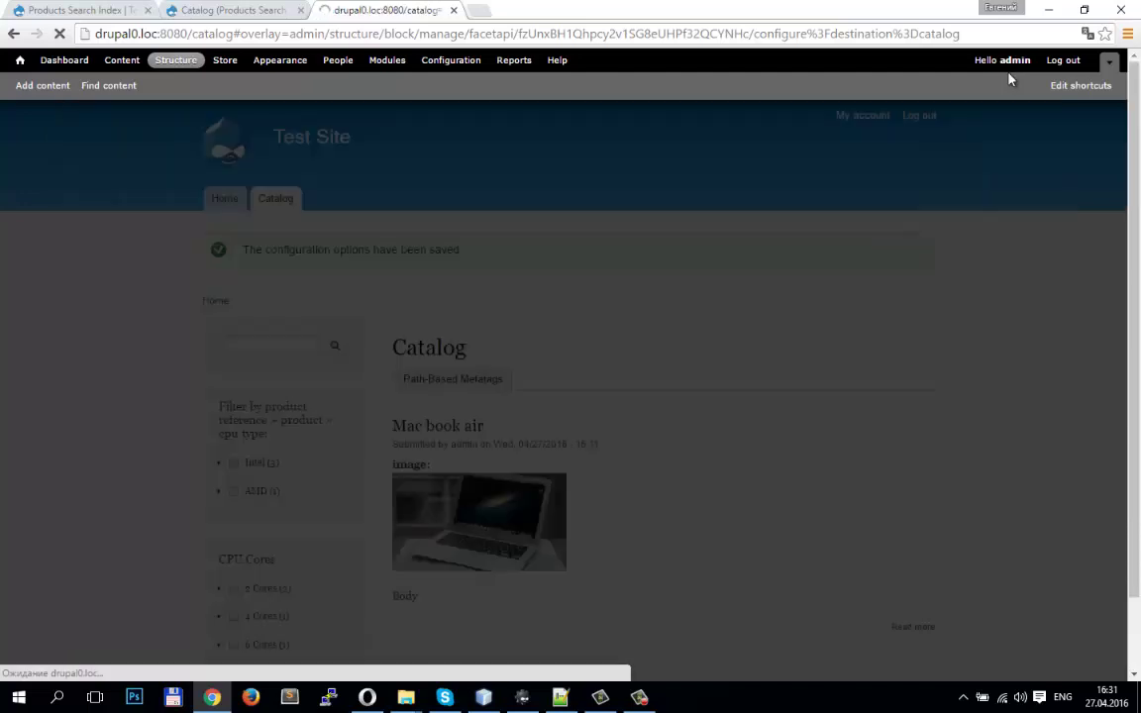
Review the facet blocks and the product list on the Catalog page
{"action": "scroll", "coordinate": [1010, 80], "scroll_direction": "down", "scroll_amount": 9}
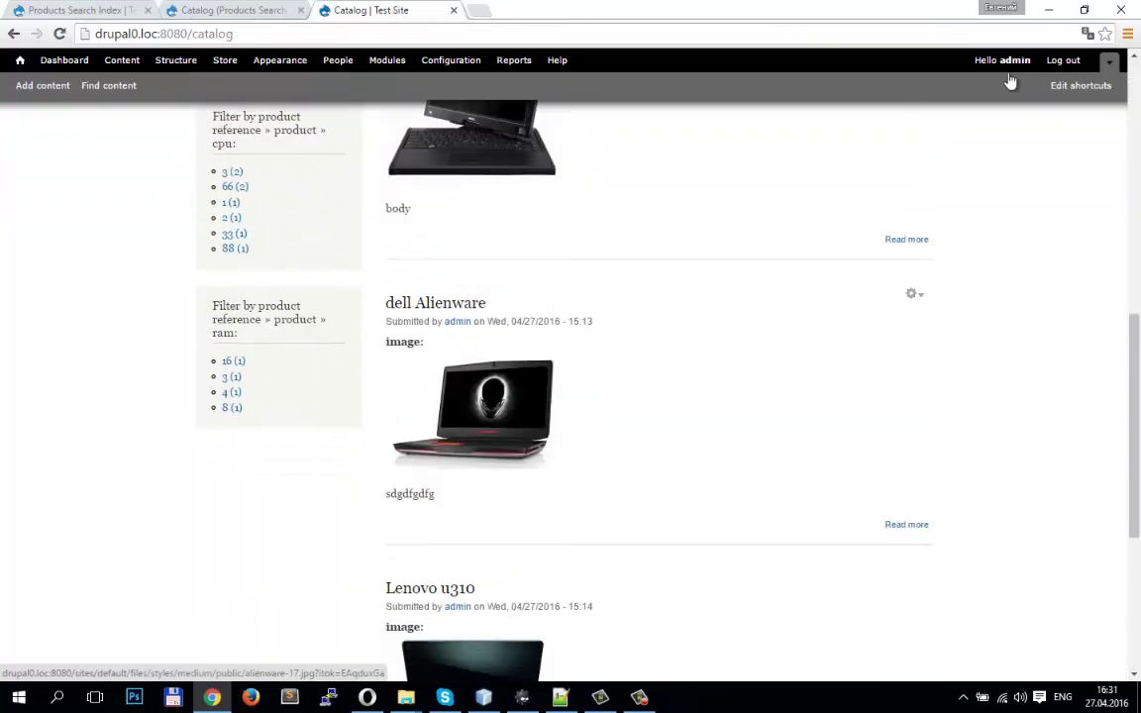
{"action": "scroll", "coordinate": [1011, 79], "scroll_direction": "down", "scroll_amount": 4}
{"action": "scroll", "coordinate": [1010, 79], "scroll_direction": "up", "scroll_amount": 10}
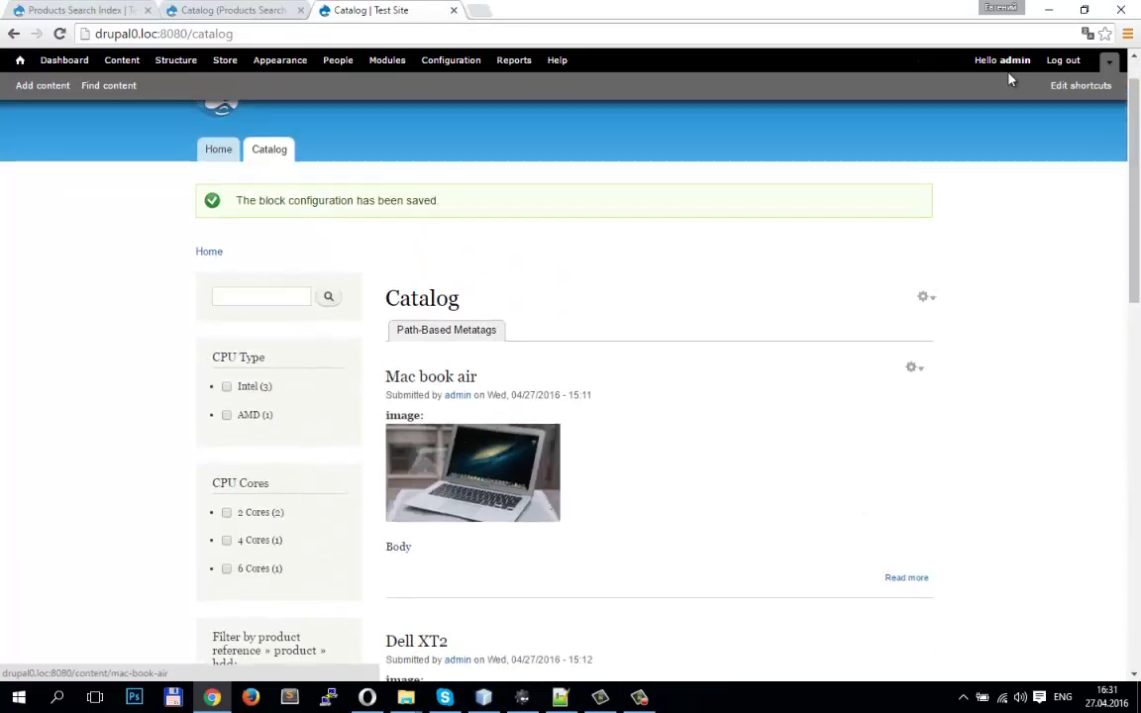
{"action": "scroll", "coordinate": [1011, 79], "scroll_direction": "up", "scroll_amount": 1}
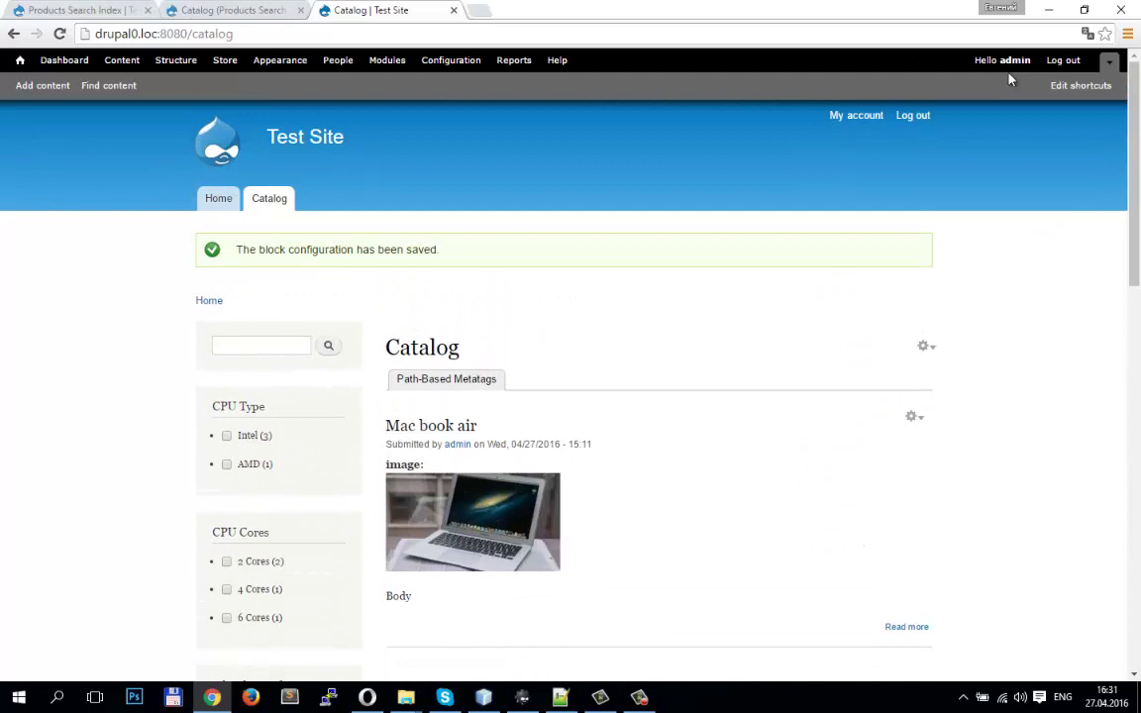
{"action": "scroll", "coordinate": [1011, 79], "scroll_direction": "down", "scroll_amount": 3}
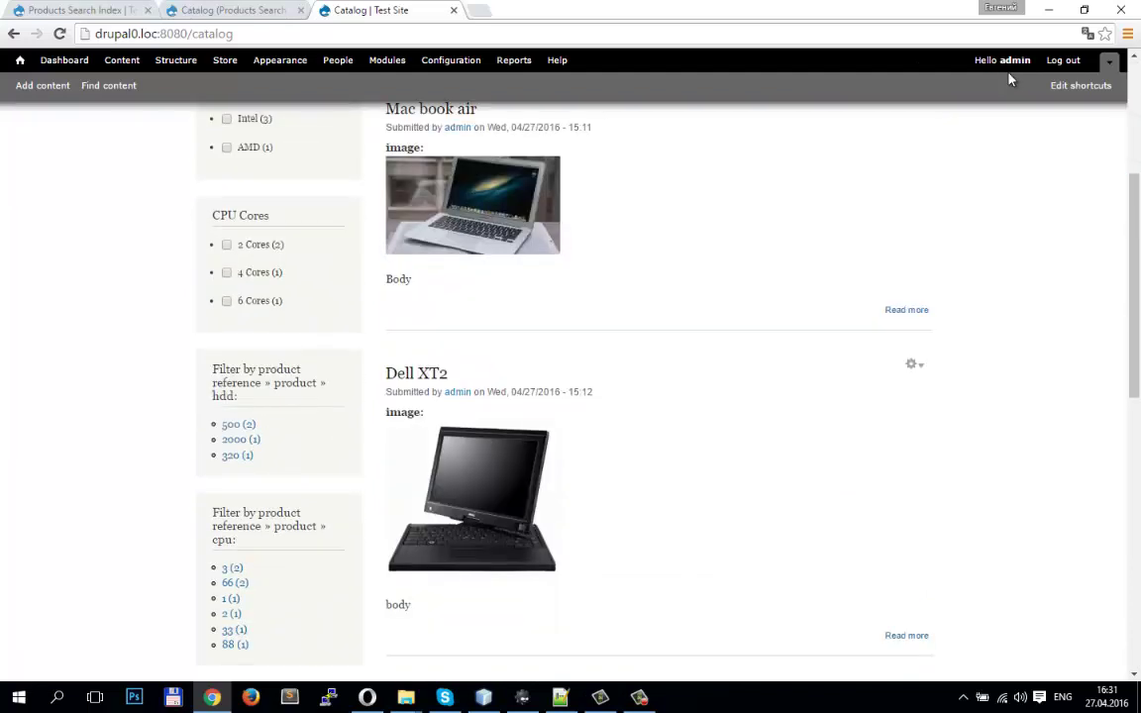